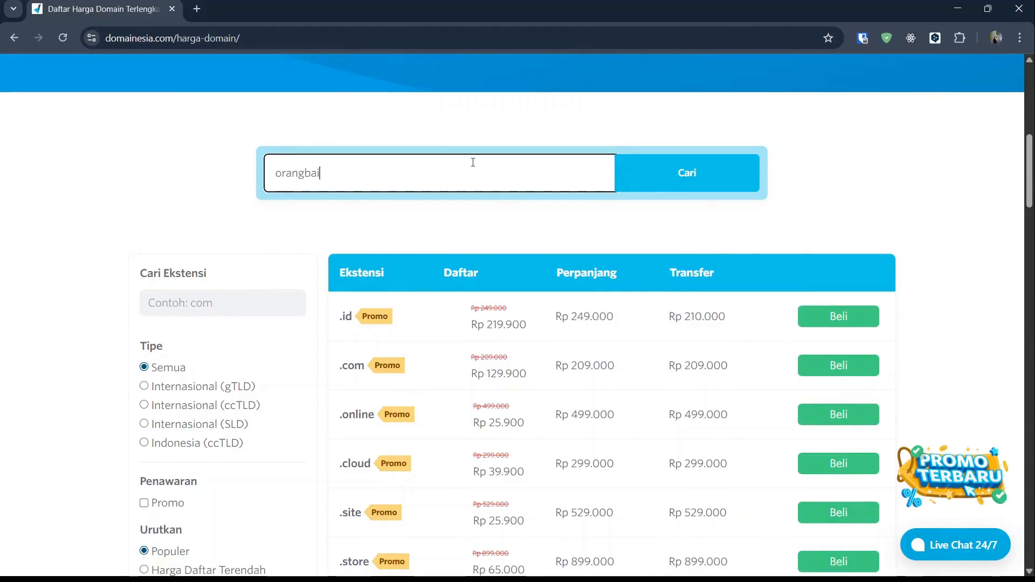
Step: Search for orangbaik and scroll to orangbaik.web.id, available at Rp 9.900
{"action": "key", "text": "Return"}
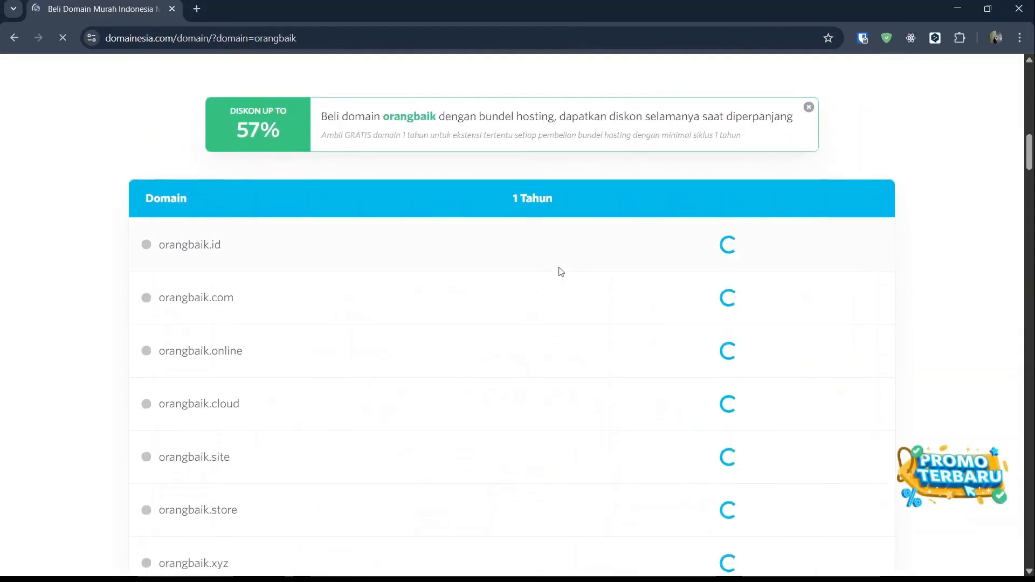
{"action": "scroll", "coordinate": [560, 290], "scroll_direction": "down", "scroll_amount": 2}
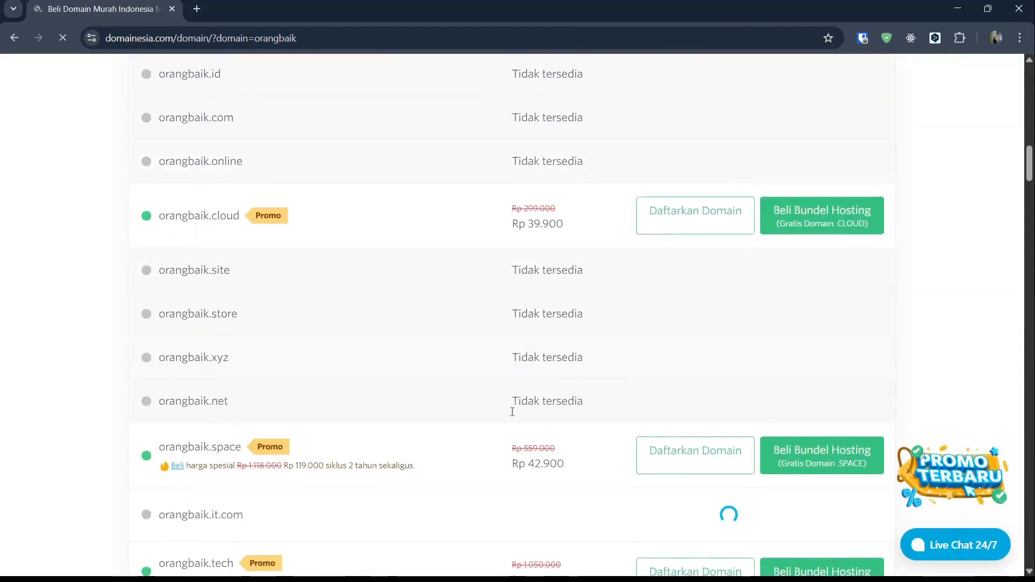
{"action": "scroll", "coordinate": [512, 421], "scroll_direction": "down", "scroll_amount": 2}
{"action": "scroll", "coordinate": [510, 436], "scroll_direction": "down", "scroll_amount": 5}
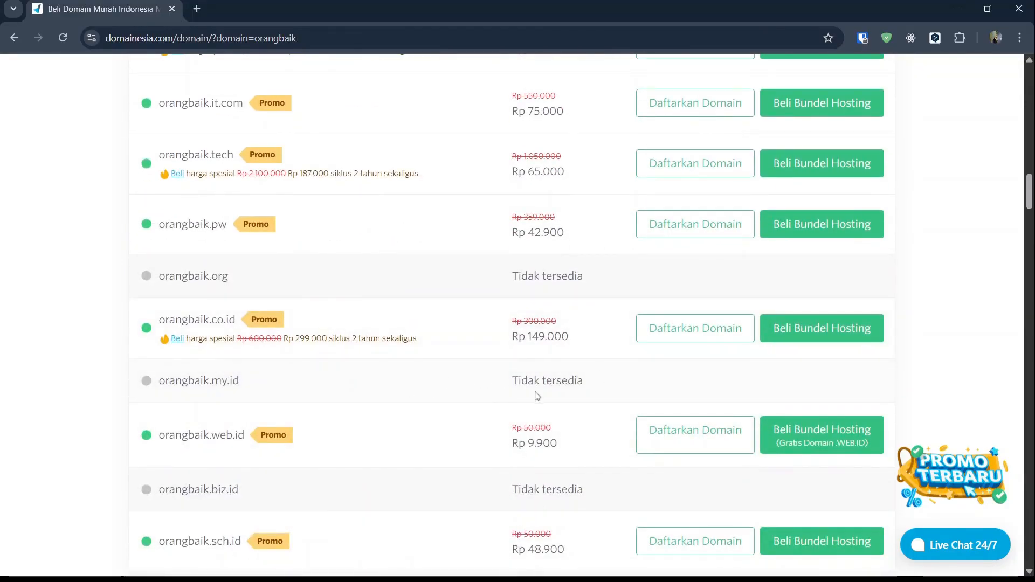
{"action": "scroll", "coordinate": [537, 396], "scroll_direction": "down", "scroll_amount": 2}
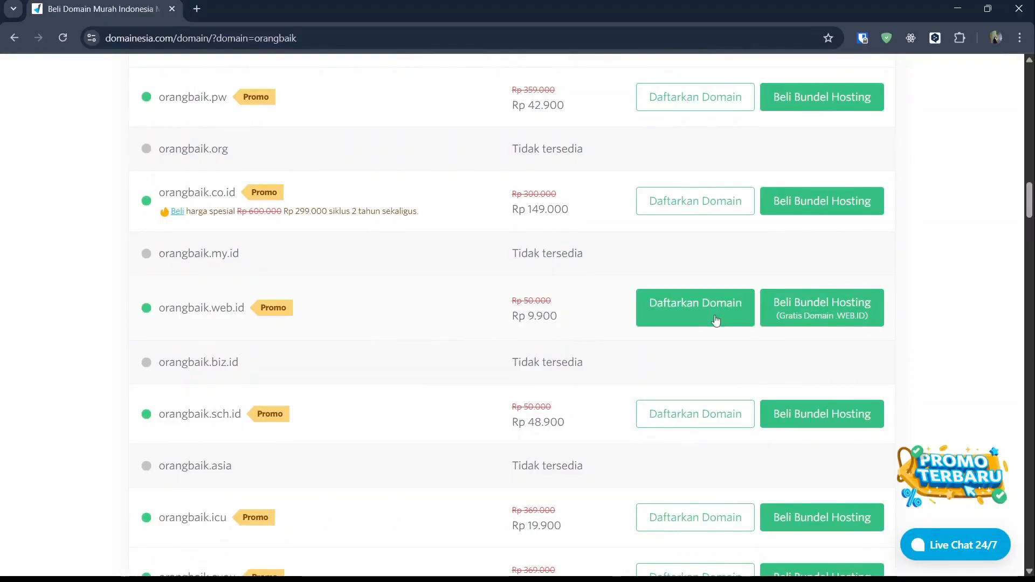
{"action": "scroll", "coordinate": [712, 318], "scroll_direction": "down", "scroll_amount": 1}
Step: Register orangbaik.web.id for 1 year, enter the contact e-mail, and add it to the cart
{"action": "left_click", "coordinate": [697, 294]}
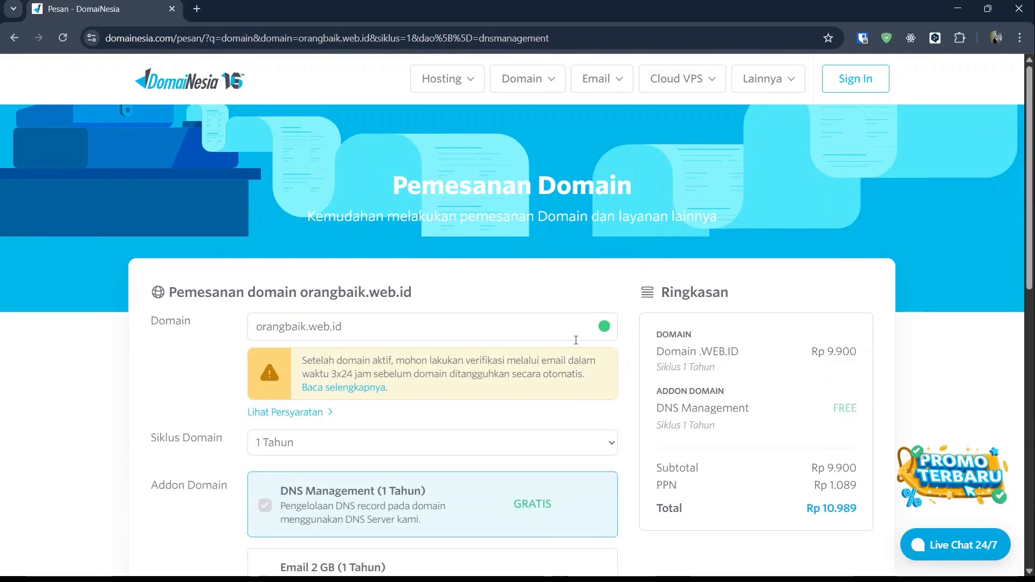
{"action": "scroll", "coordinate": [546, 397], "scroll_direction": "down", "scroll_amount": 3}
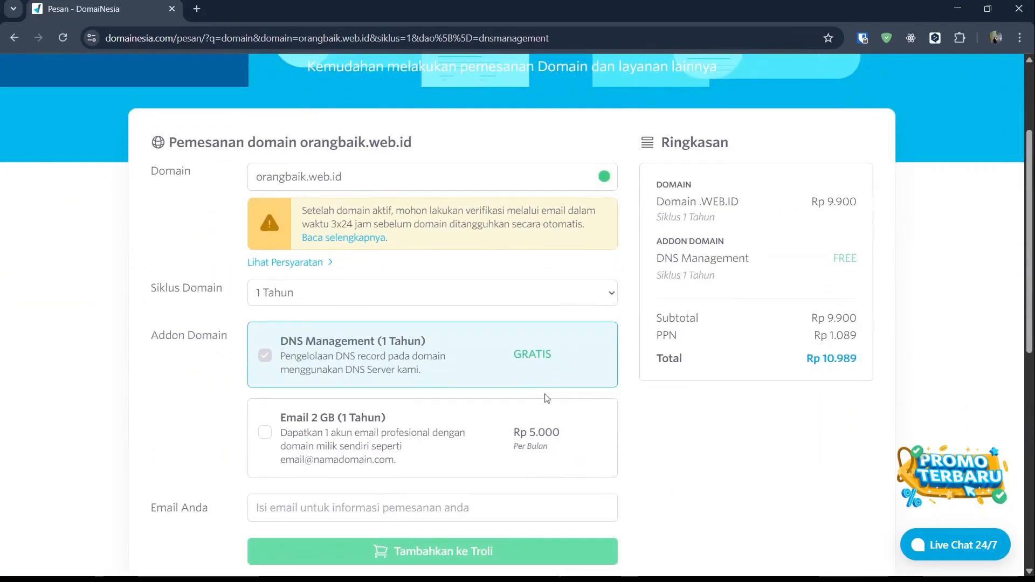
{"action": "scroll", "coordinate": [547, 397], "scroll_direction": "down", "scroll_amount": 1}
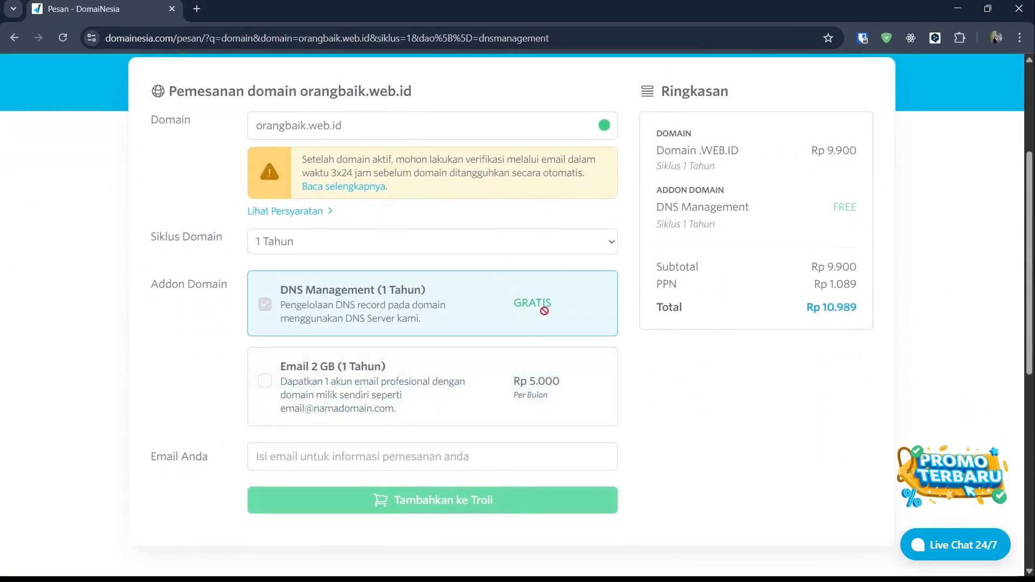
{"action": "left_click", "coordinate": [312, 457]}
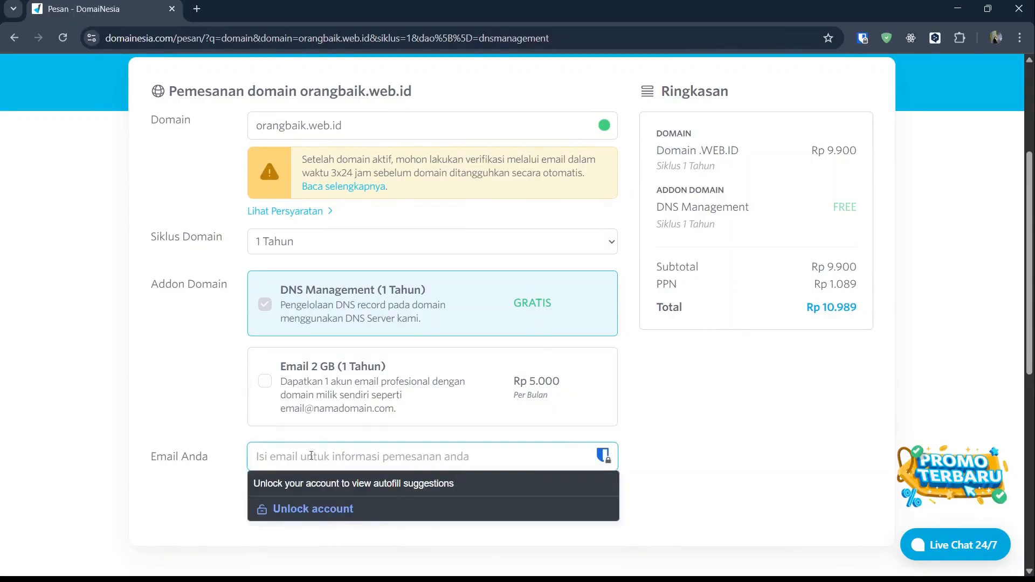
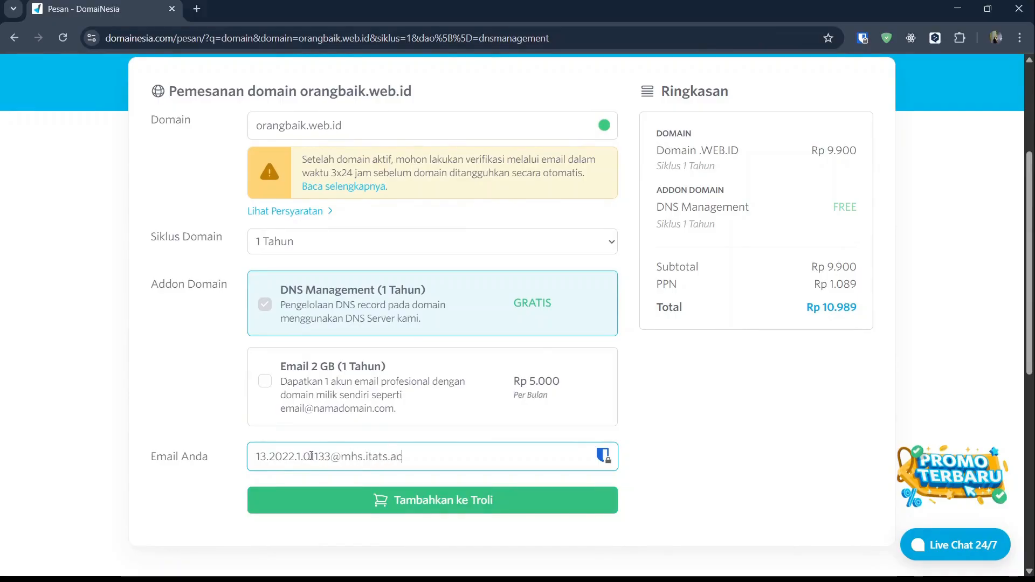
{"action": "left_click", "coordinate": [377, 502]}
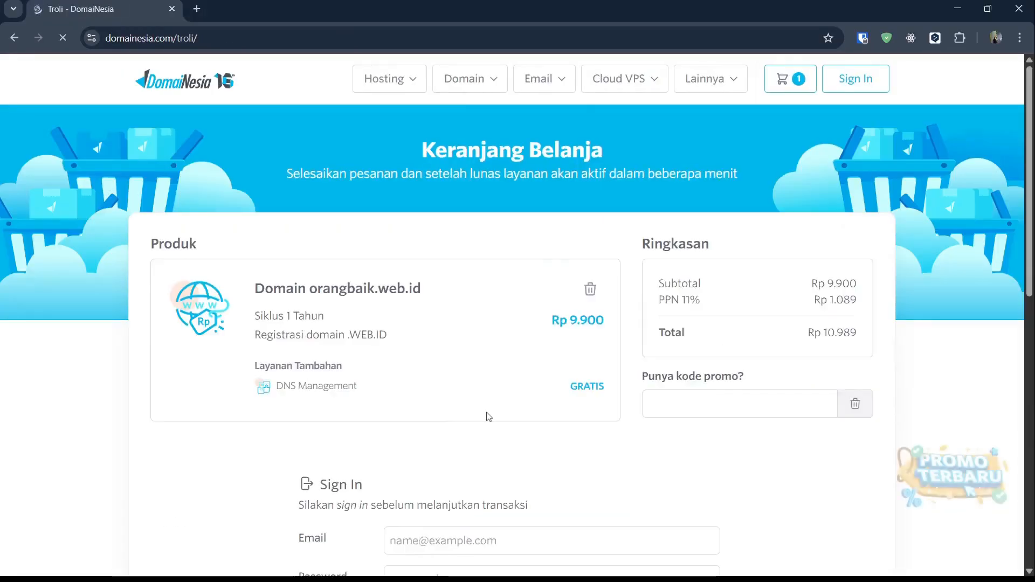
Step: Switch to new-account sign-up, entering first name, last name and Personal category
{"action": "scroll", "coordinate": [488, 417], "scroll_direction": "down", "scroll_amount": 4}
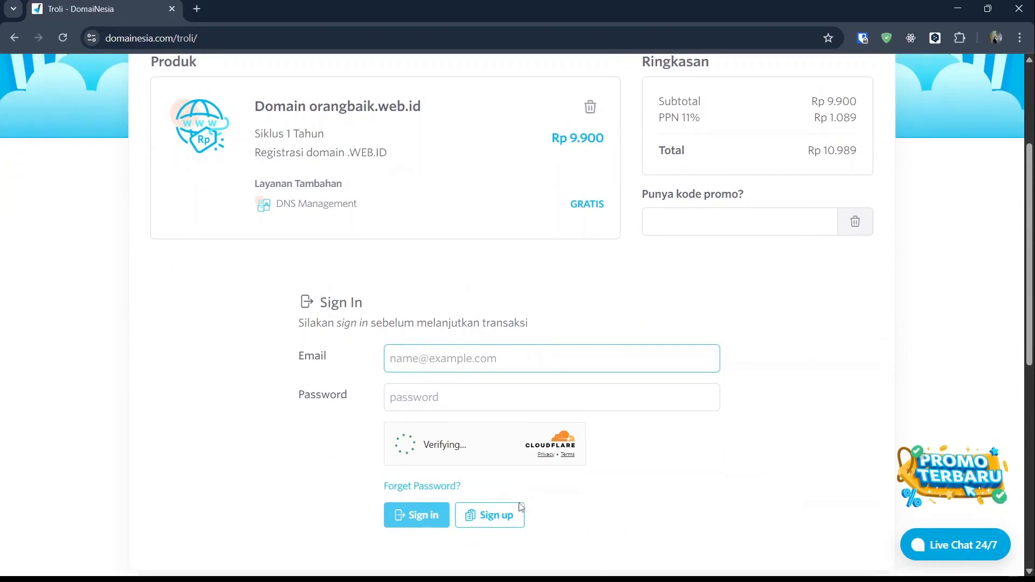
{"action": "left_click", "coordinate": [509, 516]}
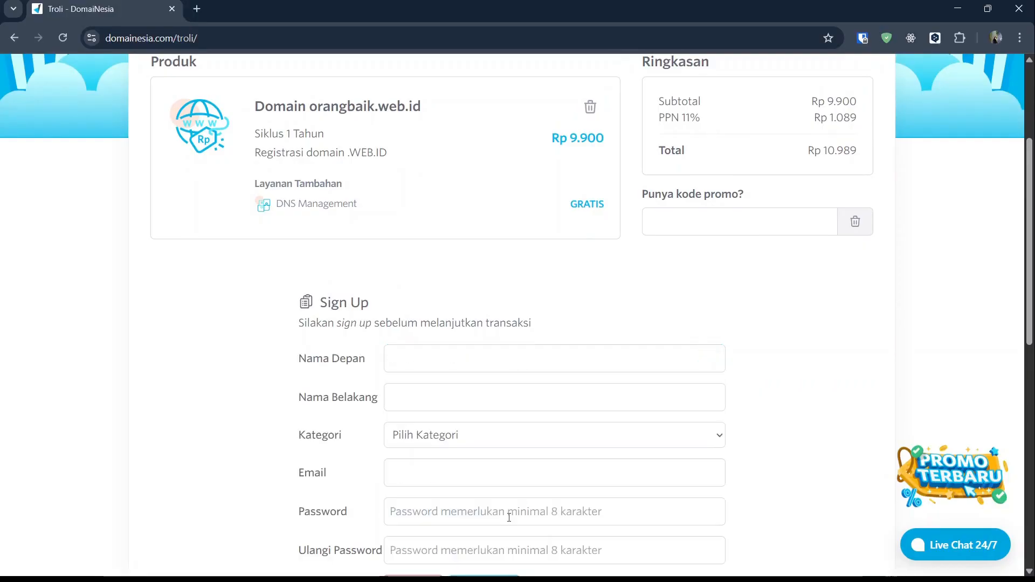
{"action": "left_click", "coordinate": [469, 361]}
{"action": "scroll", "coordinate": [469, 364], "scroll_direction": "down", "scroll_amount": 1}
{"action": "key", "text": "Tab"}
{"action": "key", "text": "Tab"}
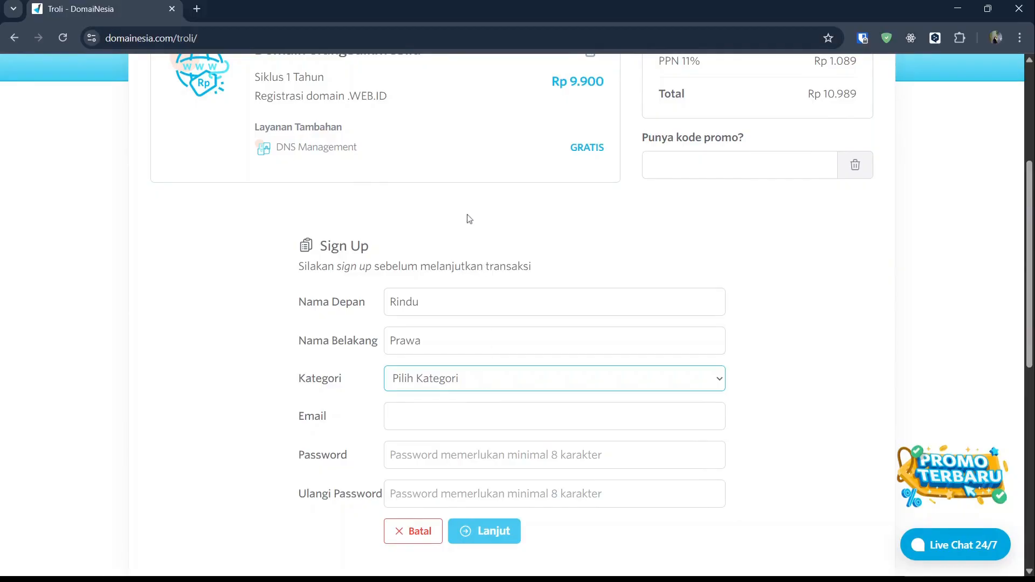
{"action": "scroll", "coordinate": [473, 266], "scroll_direction": "down", "scroll_amount": 2}
{"action": "key", "text": "Down"}
{"action": "key", "text": "Down"}
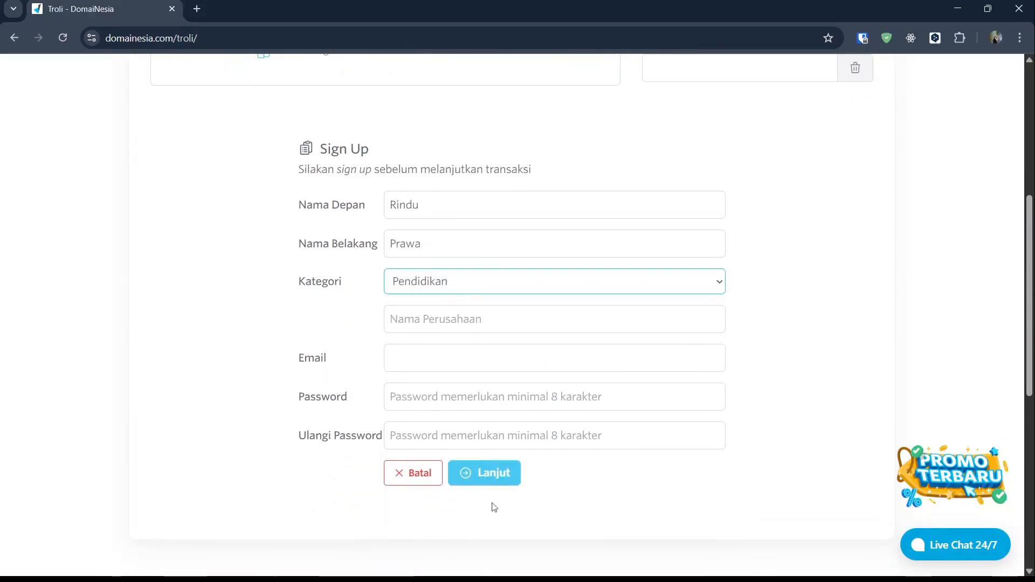
{"action": "key", "text": "Up"}
Step: Fill in the account e-mail from the suggestion and type the account password
{"action": "left_click", "coordinate": [448, 315]}
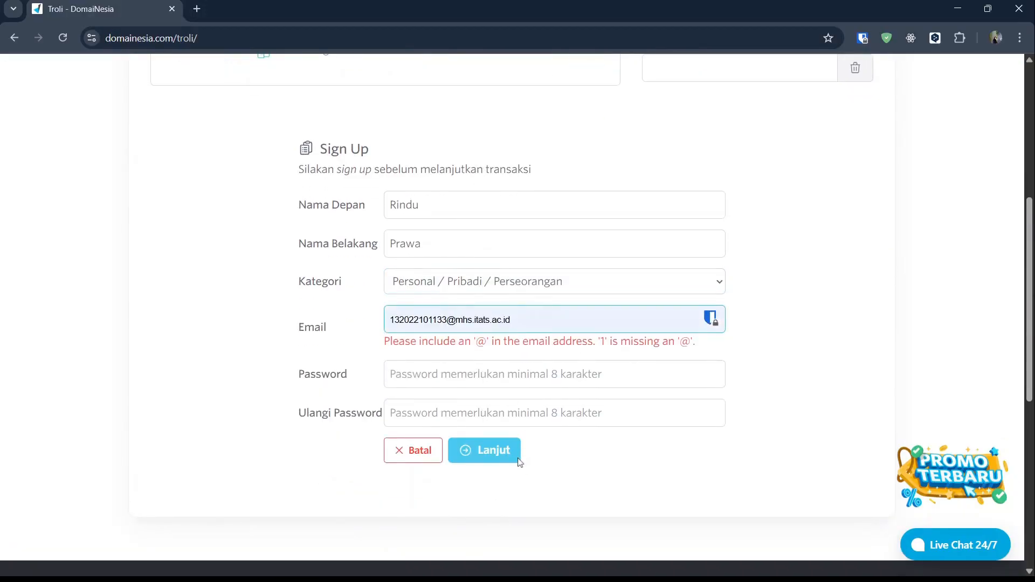
{"action": "left_click", "coordinate": [522, 460]}
{"action": "left_click", "coordinate": [485, 356]}
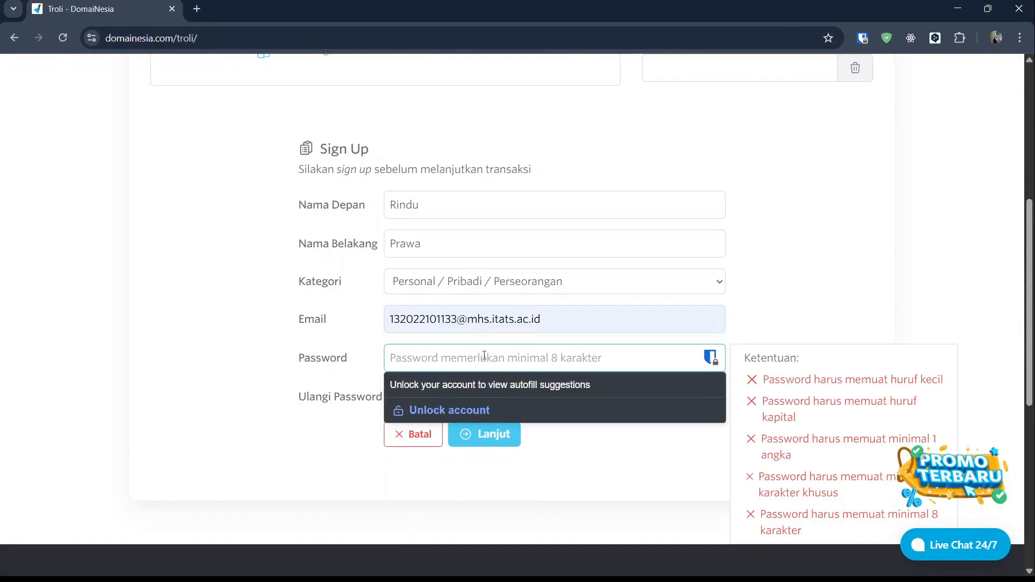
{"action": "scroll", "coordinate": [619, 379], "scroll_direction": "down", "scroll_amount": 1}
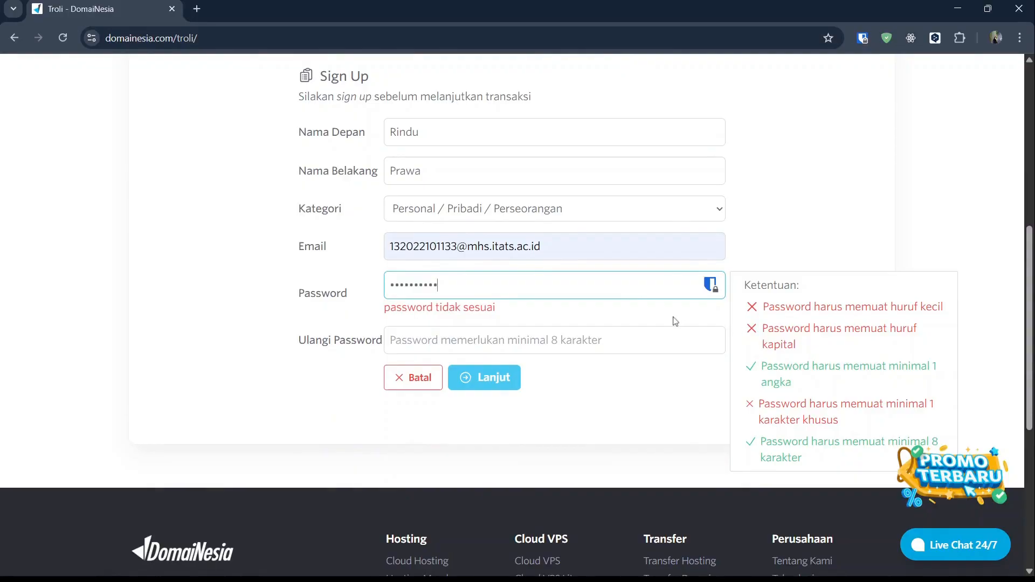
Step: Repeat the password, continue to address details, and set province to Jawa Timur
{"action": "left_click", "coordinate": [542, 327]}
{"action": "left_click", "coordinate": [503, 362]}
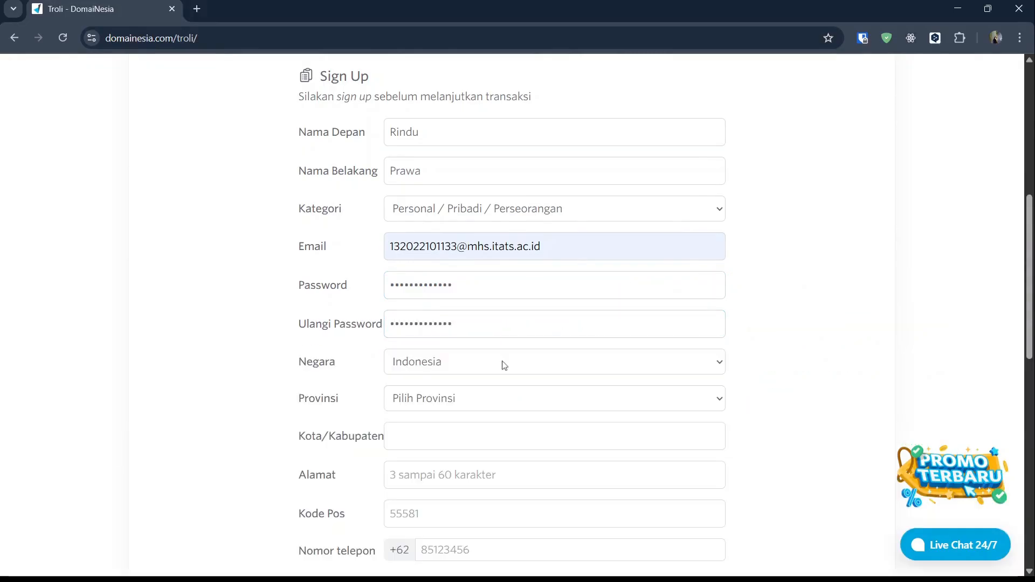
{"action": "scroll", "coordinate": [503, 366], "scroll_direction": "down", "scroll_amount": 3}
{"action": "left_click", "coordinate": [475, 218]}
{"action": "left_click", "coordinate": [489, 337]}
{"action": "key", "text": "Down"}
{"action": "key", "text": "Down"}
Step: Enter city Surabaya, the street address, postal code 60152 and the phone number
{"action": "left_click", "coordinate": [475, 239]}
{"action": "type", "text": "Surabaya"}
{"action": "key", "text": "Tab"}
{"action": "left_click", "coordinate": [510, 335]}
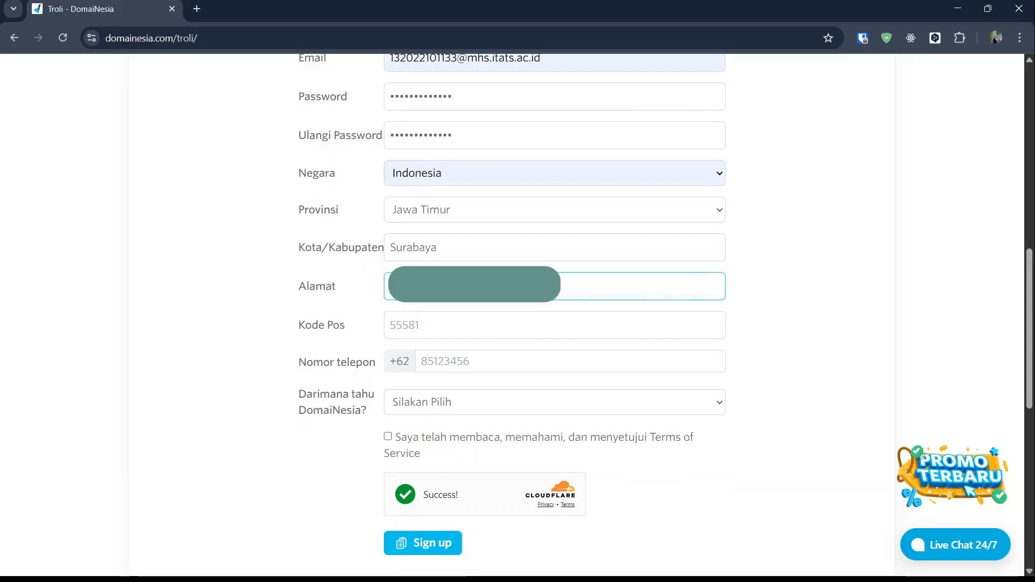
{"action": "key", "text": "Tab"}
{"action": "type", "text": "60152"}
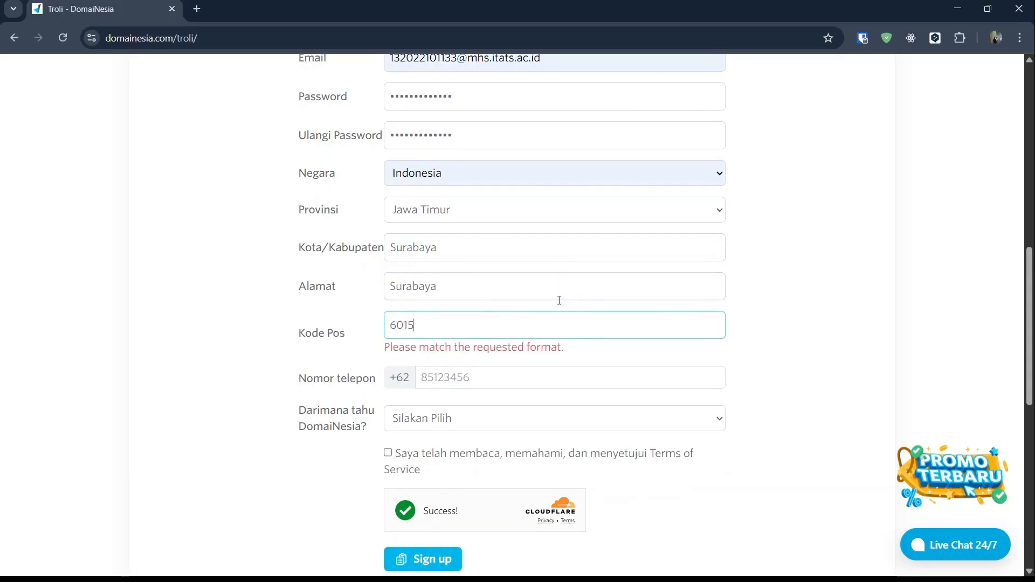
{"action": "key", "text": "Tab"}
{"action": "type", "text": "8"}
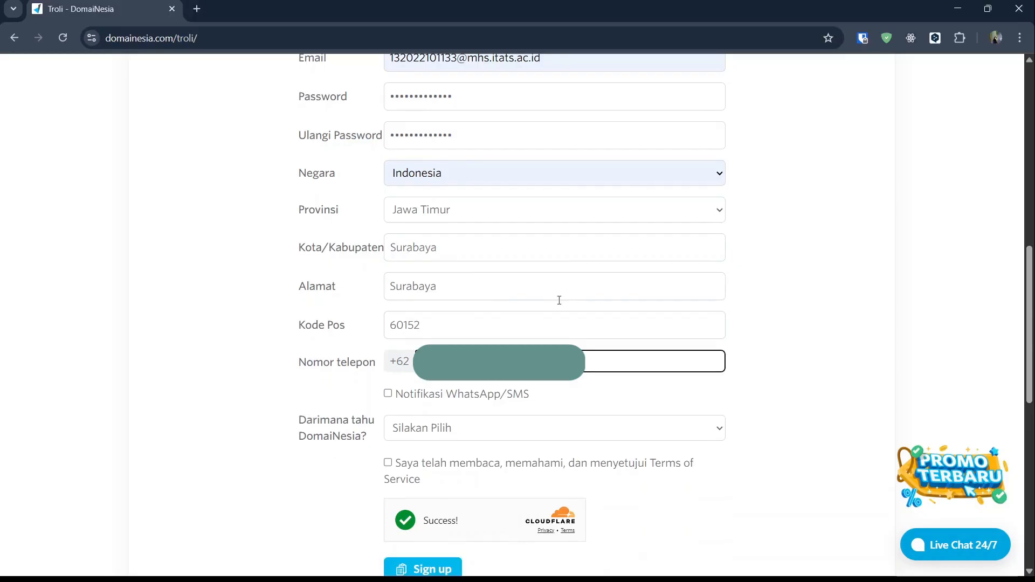
Step: Enable WhatsApp/SMS notifications, choose Word of Mouth referral, accept the Terms, and submit sign-up
{"action": "left_click", "coordinate": [499, 398]}
{"action": "left_click", "coordinate": [481, 431]}
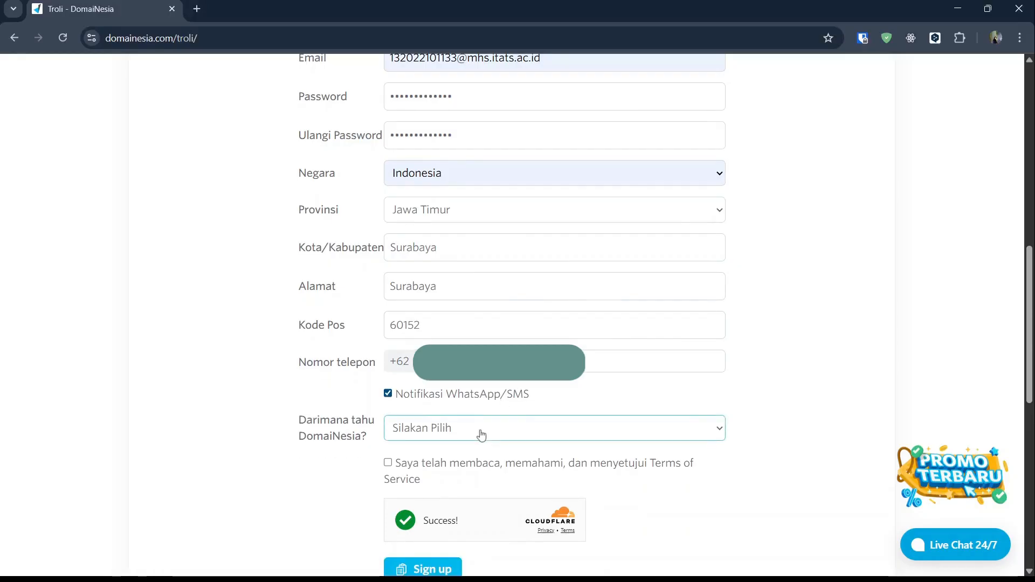
{"action": "scroll", "coordinate": [481, 432], "scroll_direction": "down", "scroll_amount": 1}
{"action": "left_click", "coordinate": [389, 413]}
{"action": "left_click", "coordinate": [424, 516]}
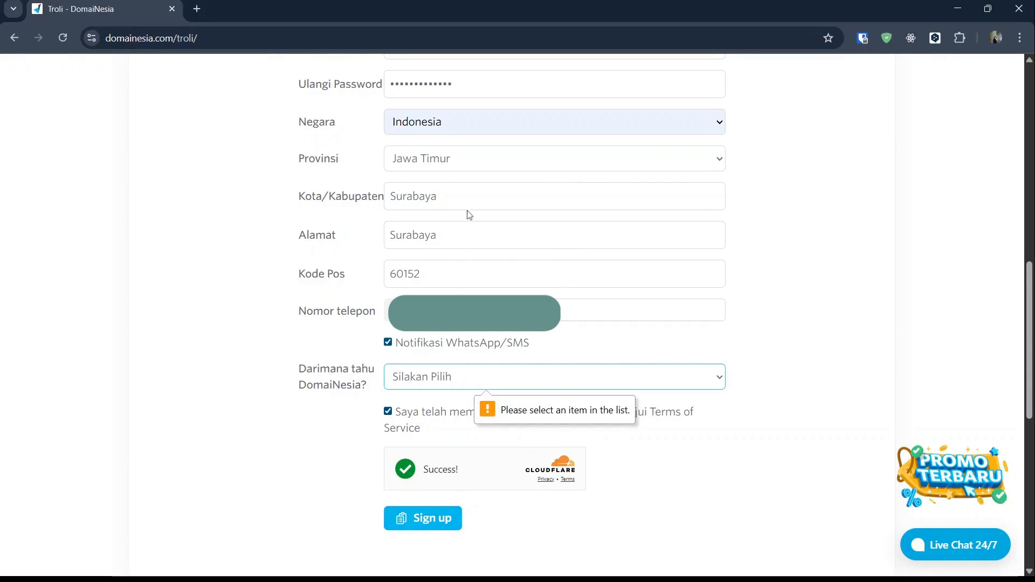
{"action": "key", "text": "Down"}
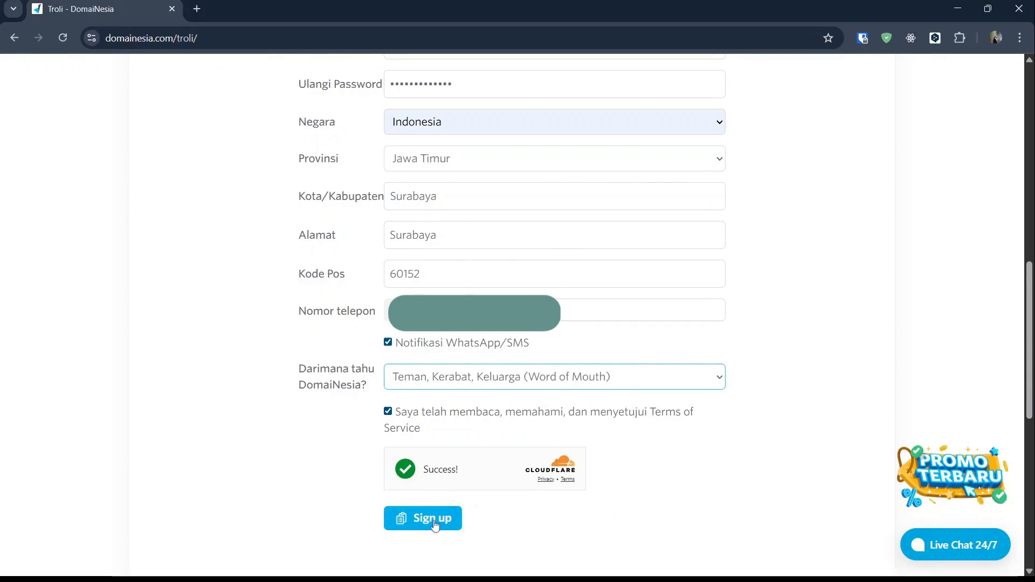
{"action": "left_click", "coordinate": [432, 518]}
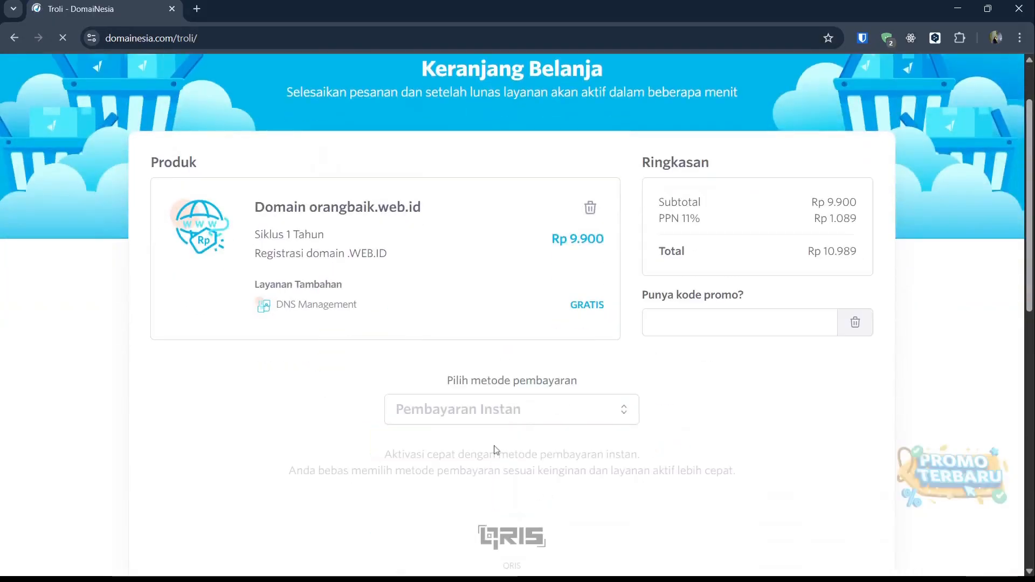
Step: Accept the order's Terms of Service and complete checkout to the payment page
{"action": "scroll", "coordinate": [555, 361], "scroll_direction": "down", "scroll_amount": 3}
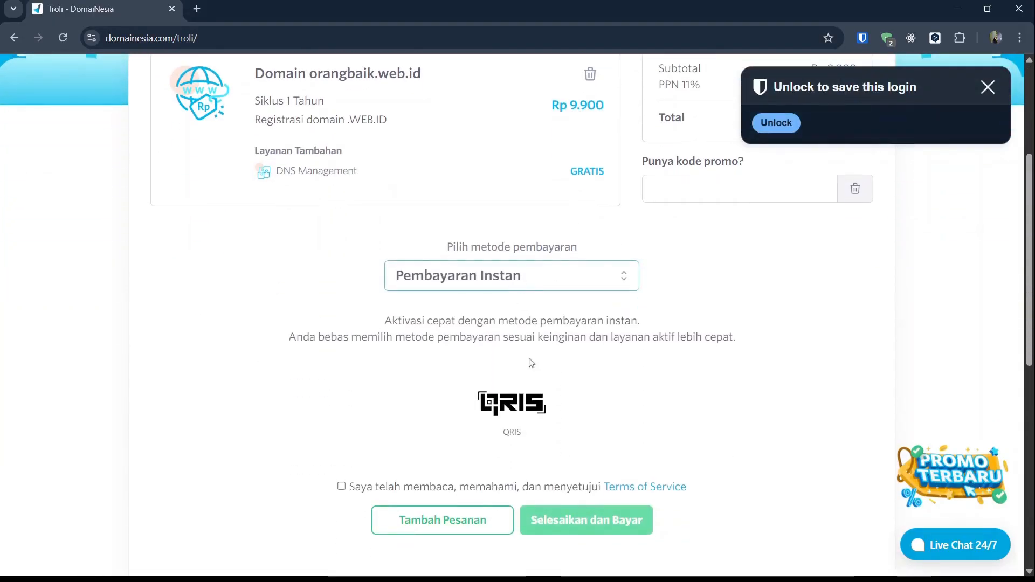
{"action": "left_click", "coordinate": [388, 487]}
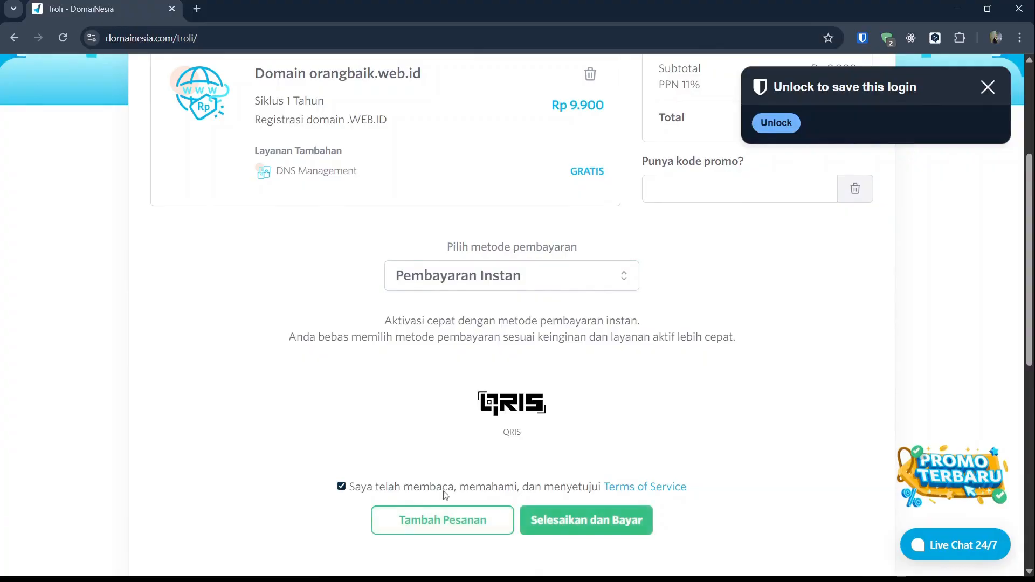
{"action": "left_click", "coordinate": [571, 527]}
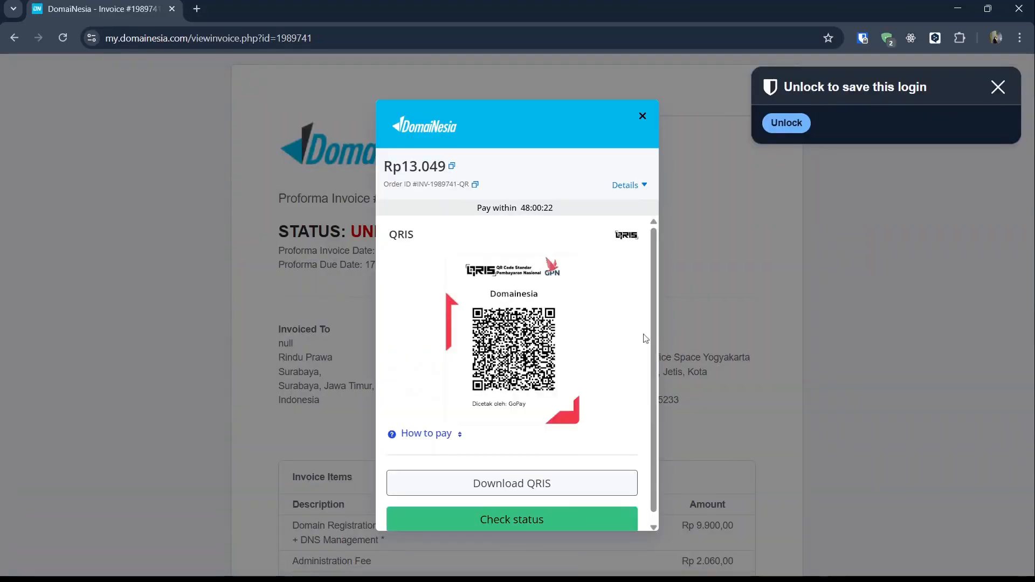
Step: Confirm the QRIS payment succeeded and return to My Invoices showing Rp 13.049 Paid
{"action": "scroll", "coordinate": [646, 338], "scroll_direction": "down", "scroll_amount": 1}
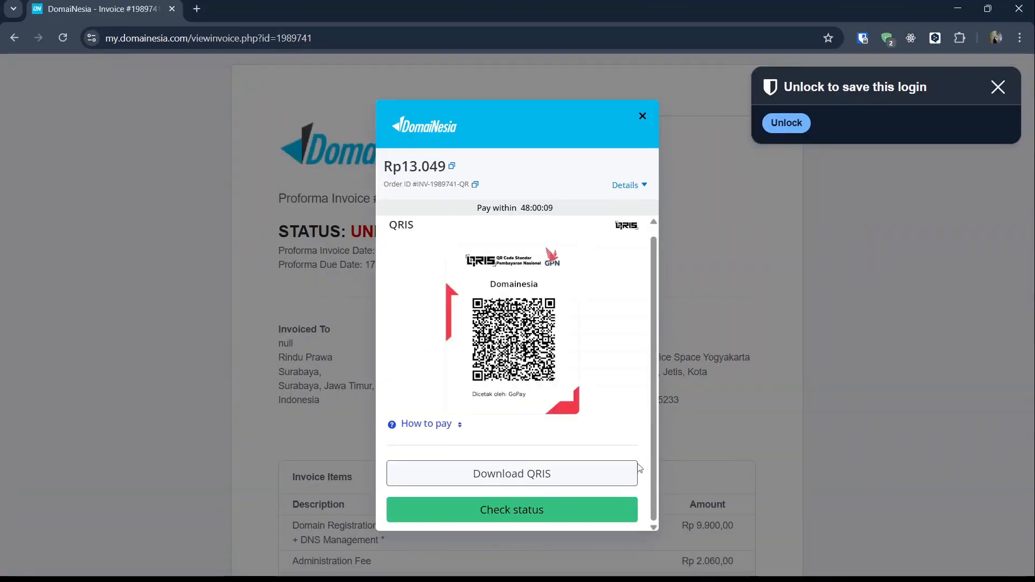
{"action": "left_click", "coordinate": [579, 515]}
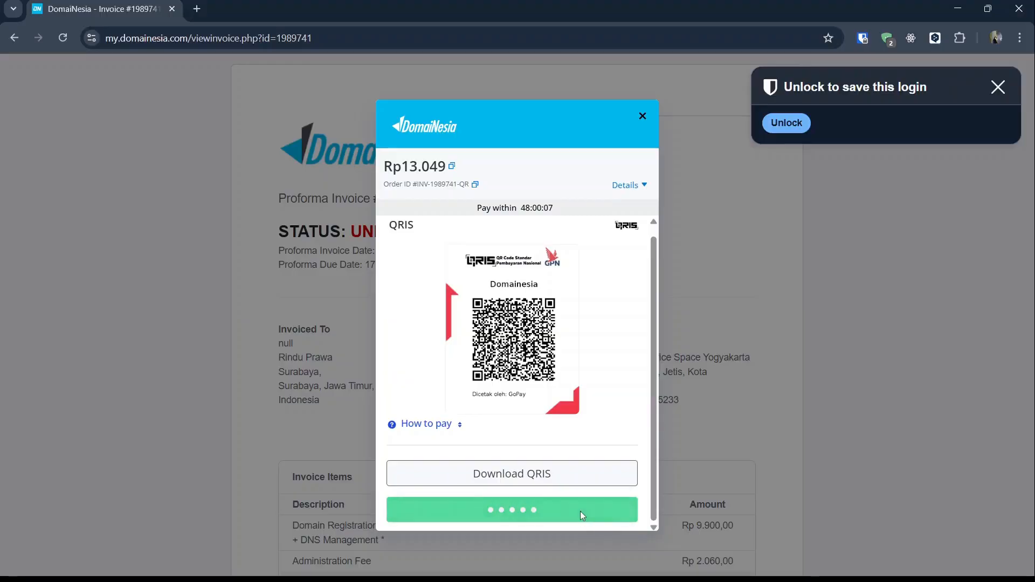
{"action": "left_click", "coordinate": [581, 517]}
{"action": "scroll", "coordinate": [583, 516], "scroll_direction": "down", "scroll_amount": 10}
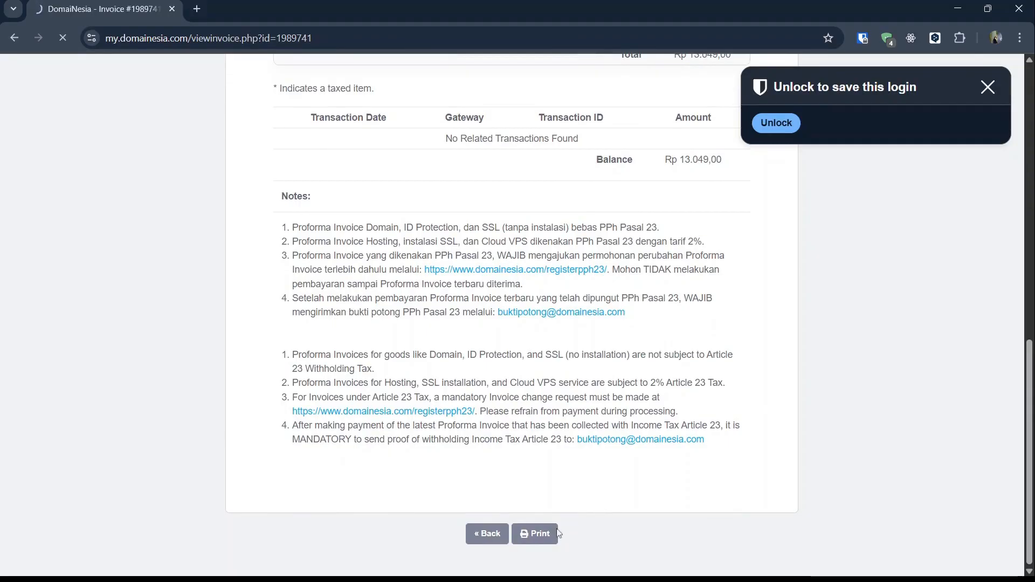
{"action": "left_click", "coordinate": [503, 536]}
{"action": "scroll", "coordinate": [576, 425], "scroll_direction": "down", "scroll_amount": 4}
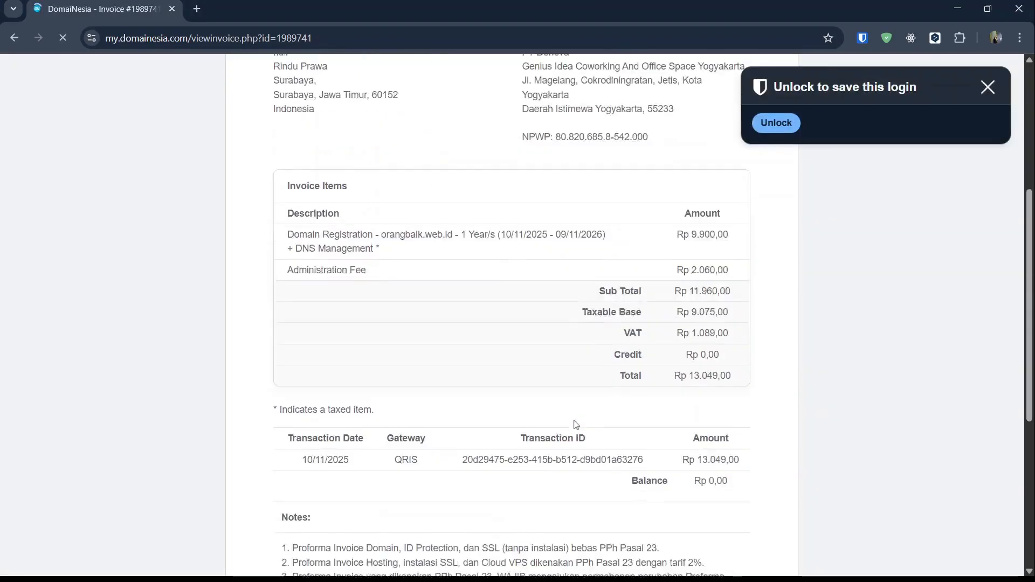
{"action": "scroll", "coordinate": [576, 424], "scroll_direction": "down", "scroll_amount": 5}
{"action": "left_click", "coordinate": [497, 534]}
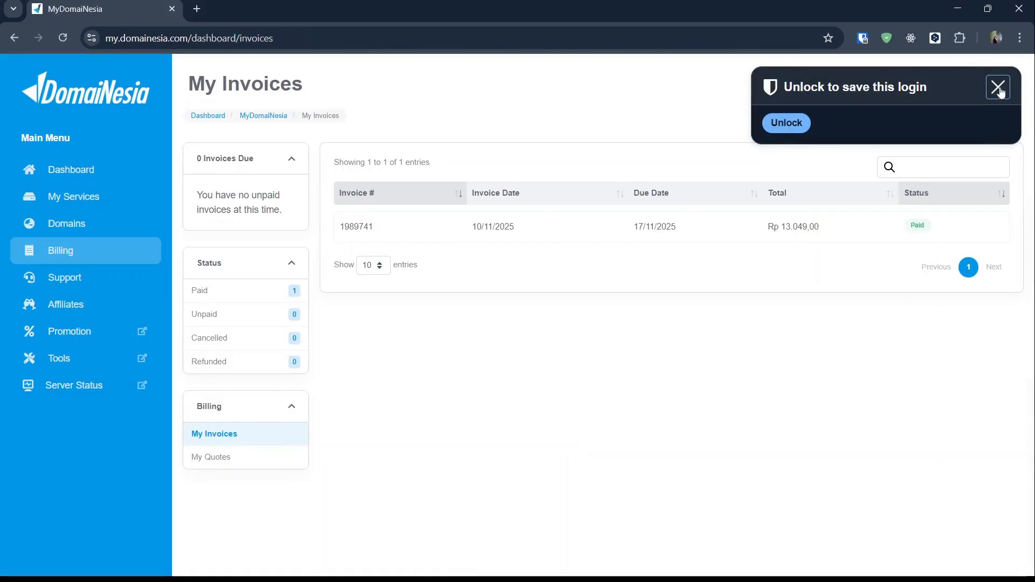
{"action": "left_click", "coordinate": [999, 88]}
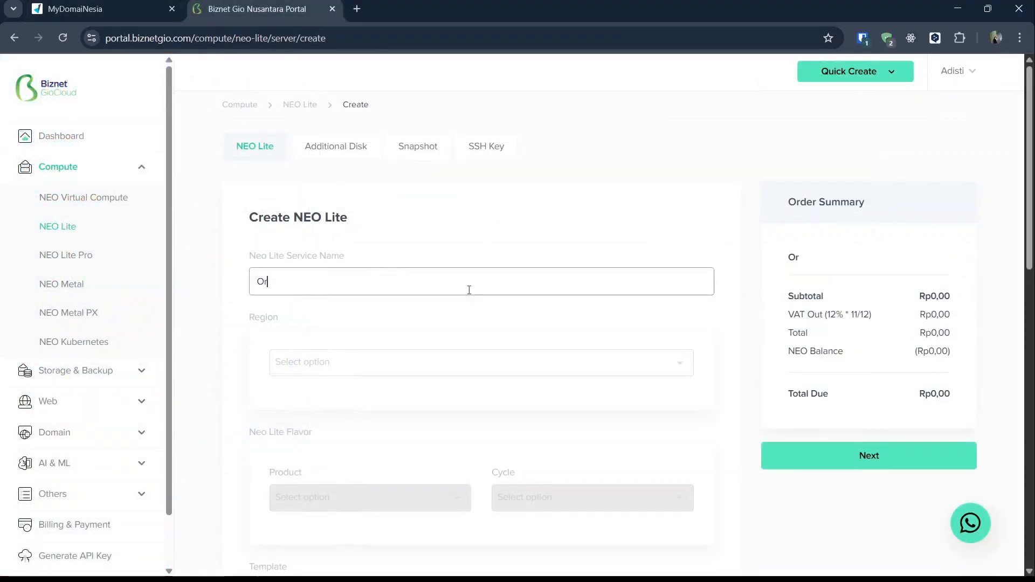
Step: Name the service OrangBaik in West Java with XS 1.1 flavour billed monthly
{"action": "type", "text": "ang Baik"}
{"action": "key", "text": "Tab"}
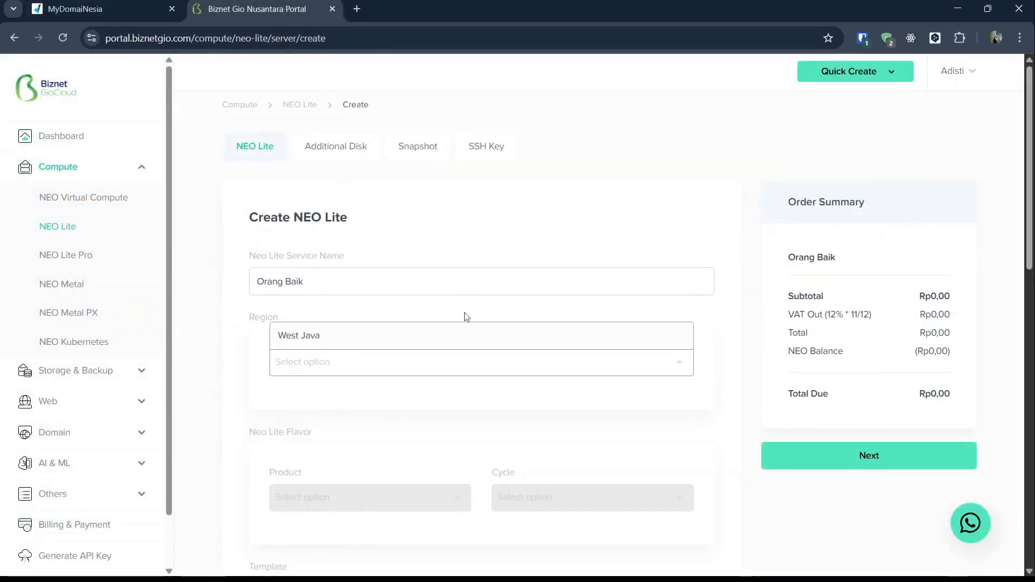
{"action": "left_click", "coordinate": [469, 335]}
{"action": "scroll", "coordinate": [473, 335], "scroll_direction": "down", "scroll_amount": 3}
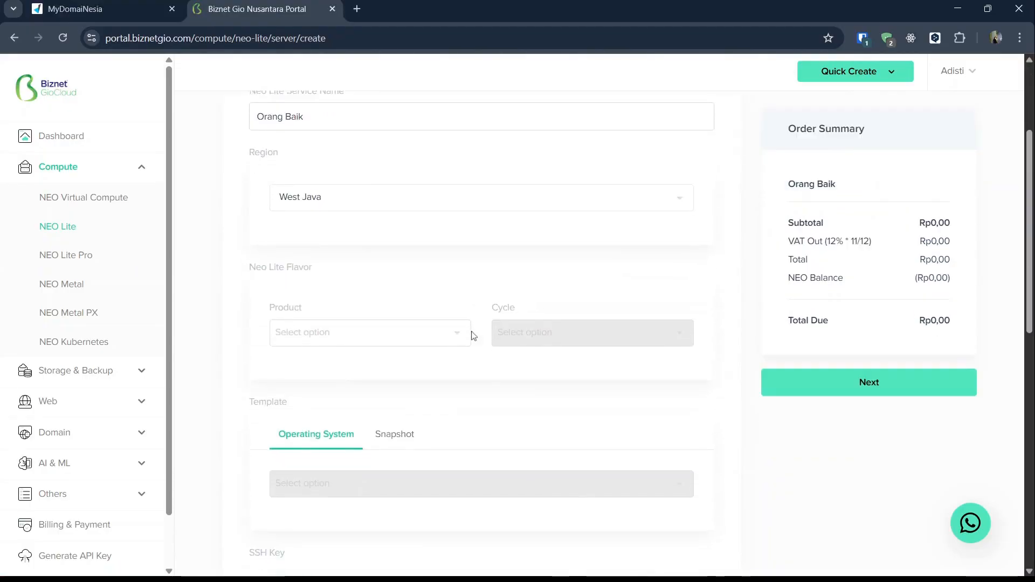
{"action": "left_click", "coordinate": [445, 320]}
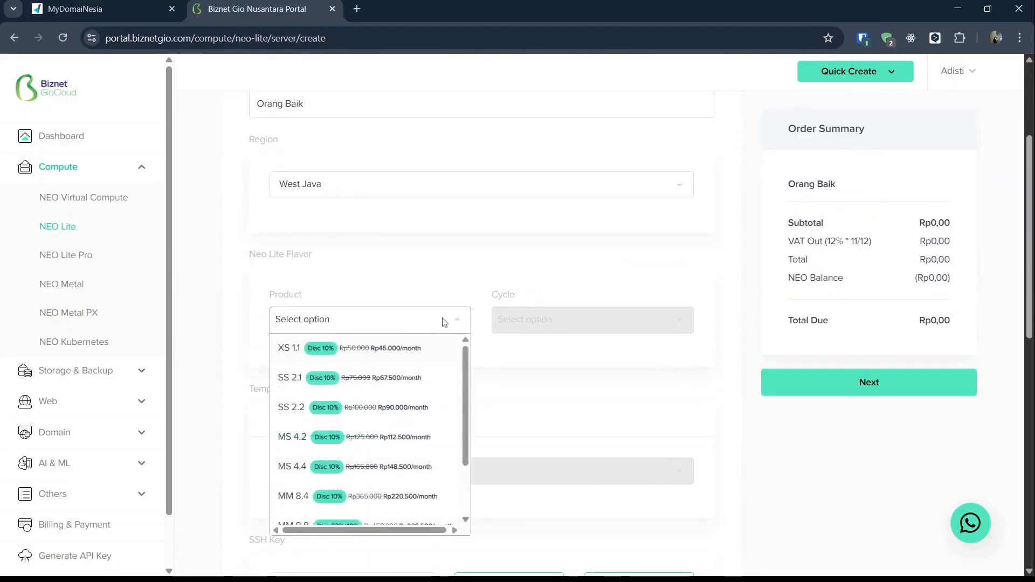
{"action": "left_click", "coordinate": [443, 351]}
{"action": "left_click", "coordinate": [559, 321]}
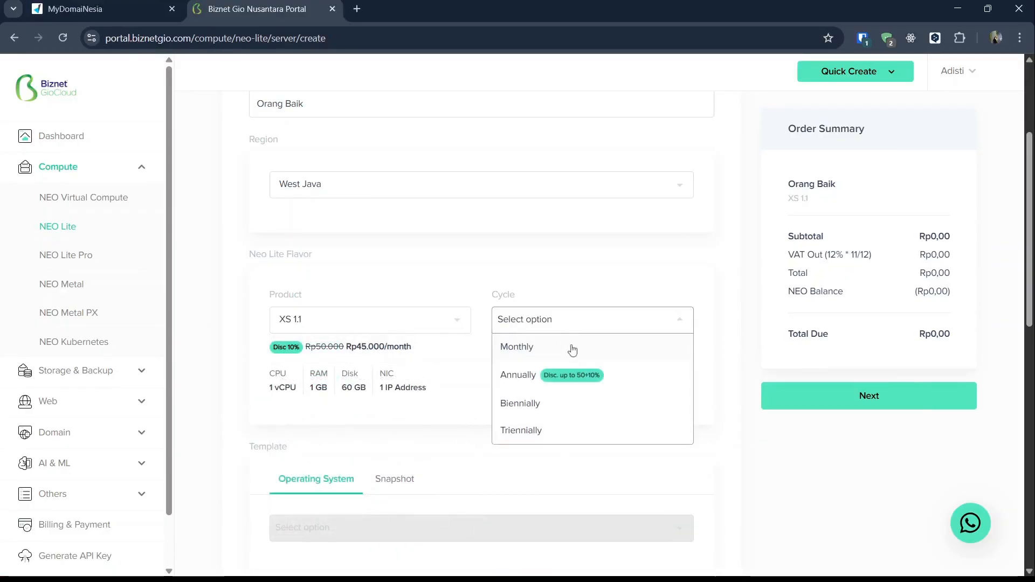
{"action": "left_click", "coordinate": [570, 346]}
Step: Choose Ubuntu-24.04 as the server's operating system
{"action": "scroll", "coordinate": [572, 348], "scroll_direction": "down", "scroll_amount": 3}
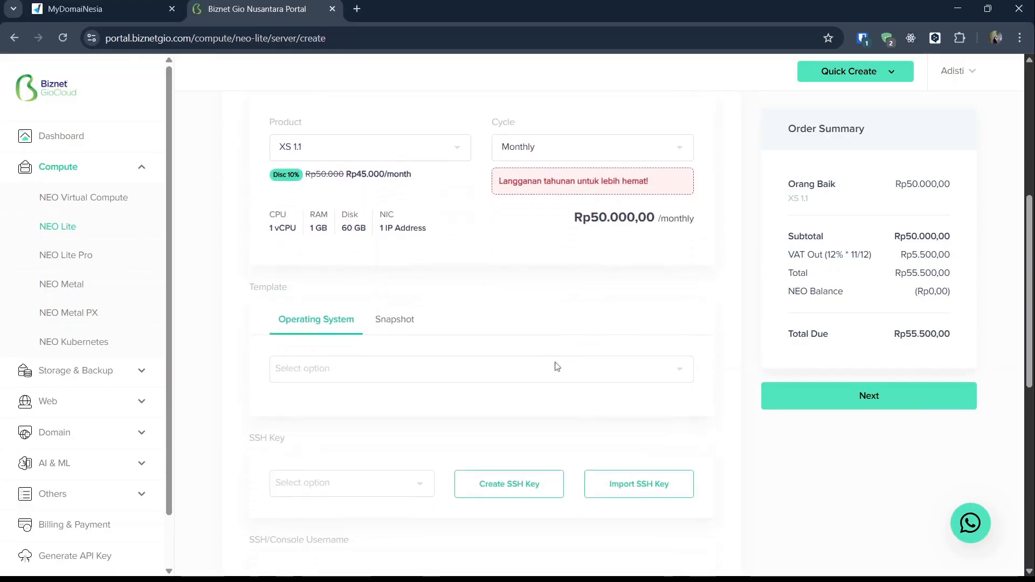
{"action": "left_click", "coordinate": [559, 374]}
{"action": "scroll", "coordinate": [513, 315], "scroll_direction": "down", "scroll_amount": 3}
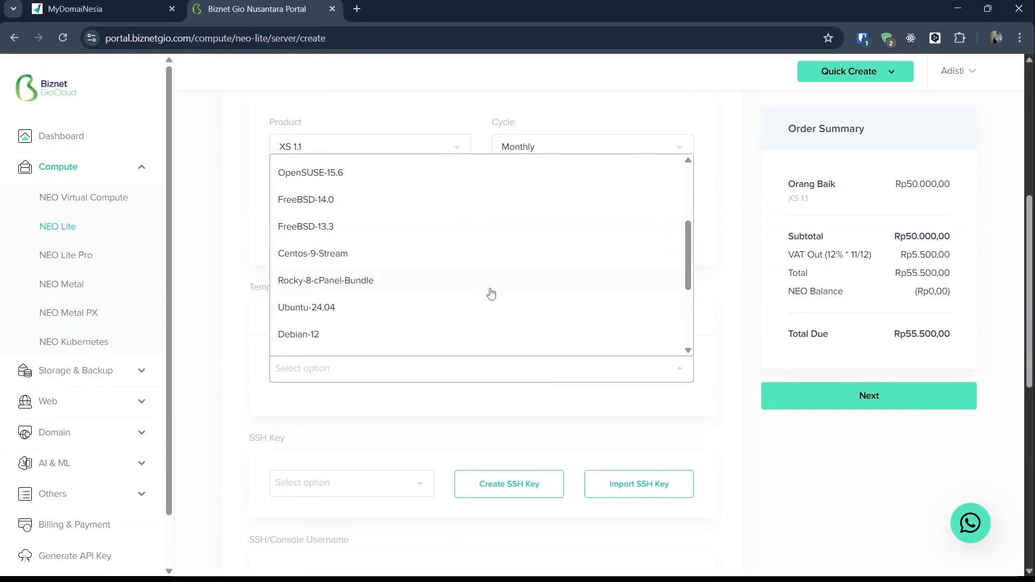
{"action": "scroll", "coordinate": [480, 284], "scroll_direction": "down", "scroll_amount": 1}
{"action": "left_click", "coordinate": [466, 292]}
{"action": "scroll", "coordinate": [467, 292], "scroll_direction": "down", "scroll_amount": 3}
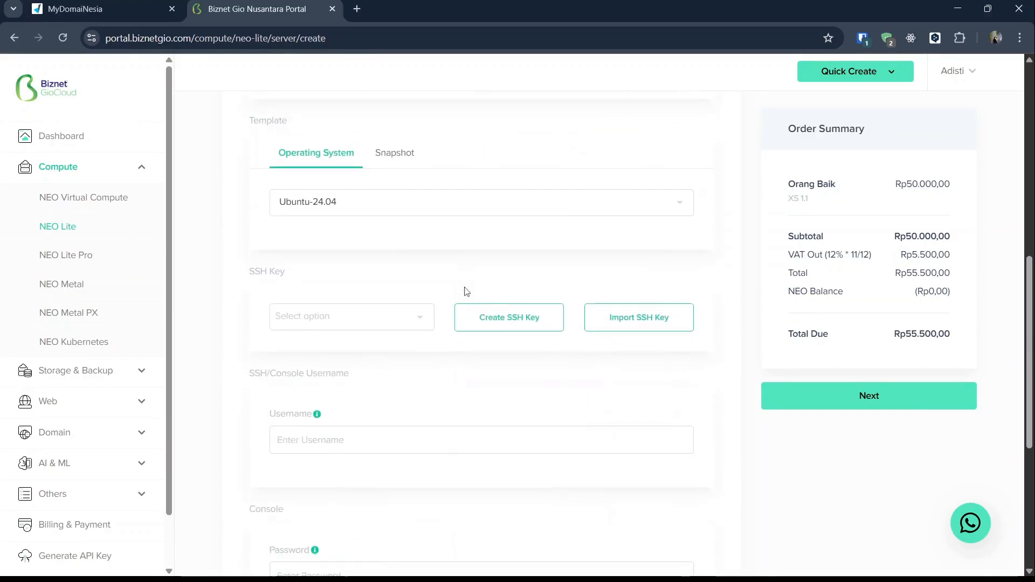
{"action": "scroll", "coordinate": [435, 303], "scroll_direction": "down", "scroll_amount": 2}
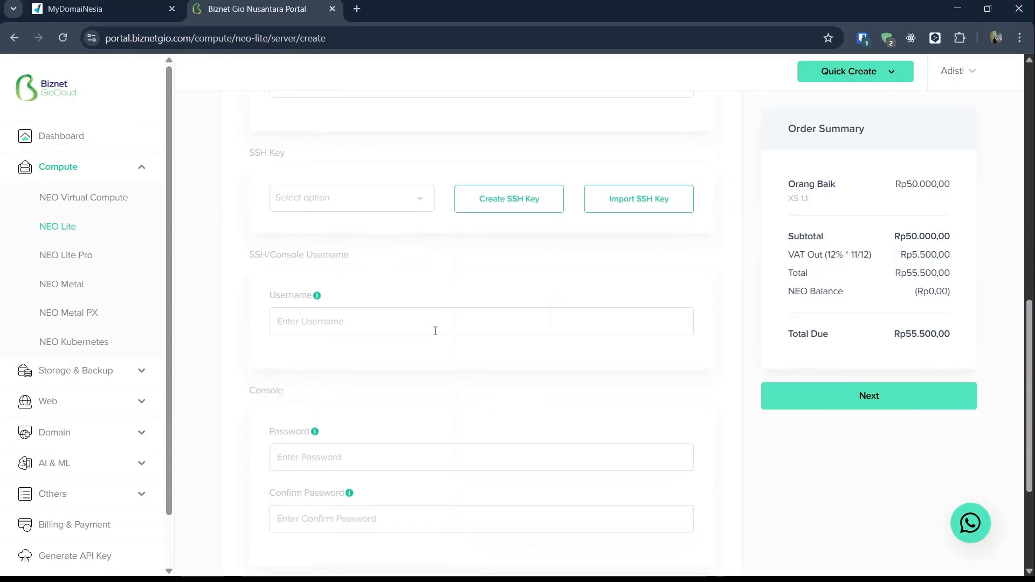
Step: Set the console username to orangbaik and enter the password with its confirmation
{"action": "left_click", "coordinate": [422, 314]}
{"action": "type", "text": "or"}
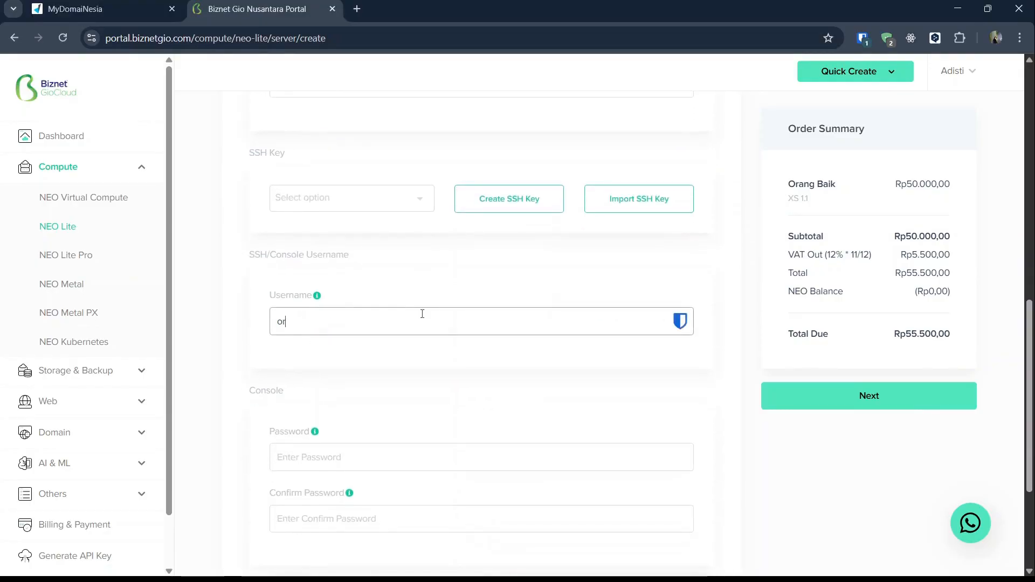
{"action": "type", "text": "angbaik"}
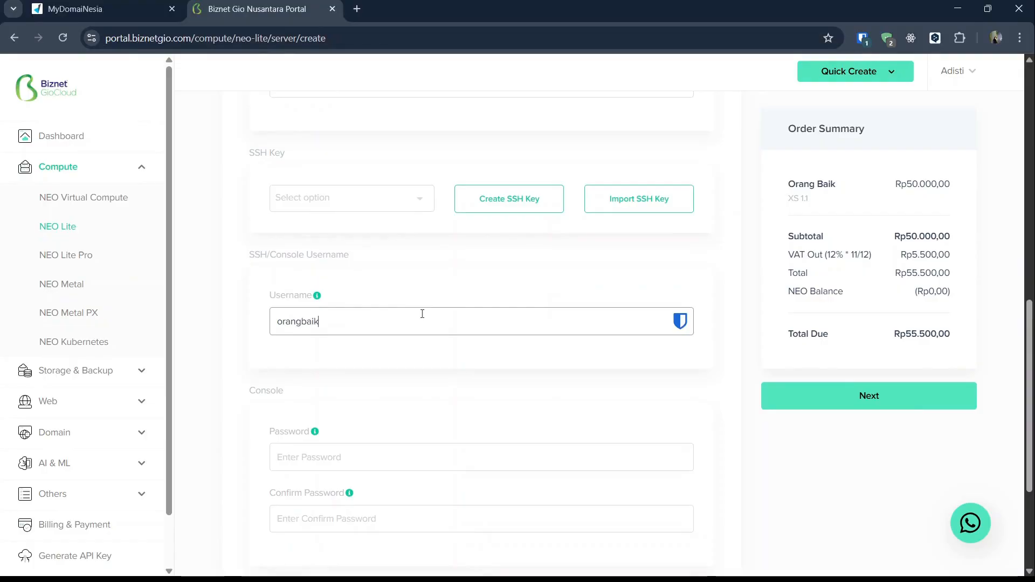
{"action": "scroll", "coordinate": [422, 314], "scroll_direction": "down", "scroll_amount": 2}
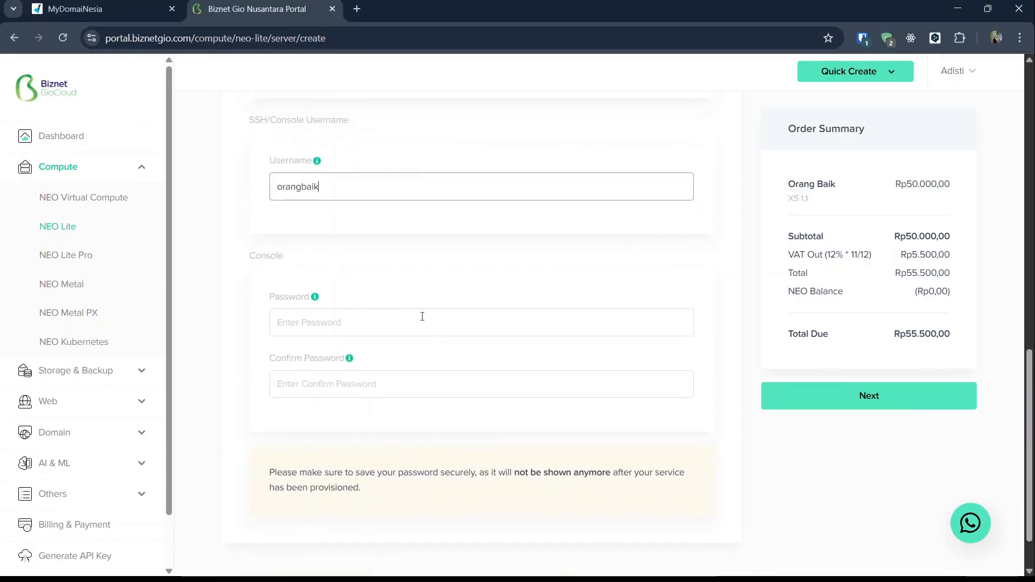
{"action": "left_click", "coordinate": [423, 317]}
{"action": "type", "text": "•••••••••••"}
{"action": "key", "text": "Tab"}
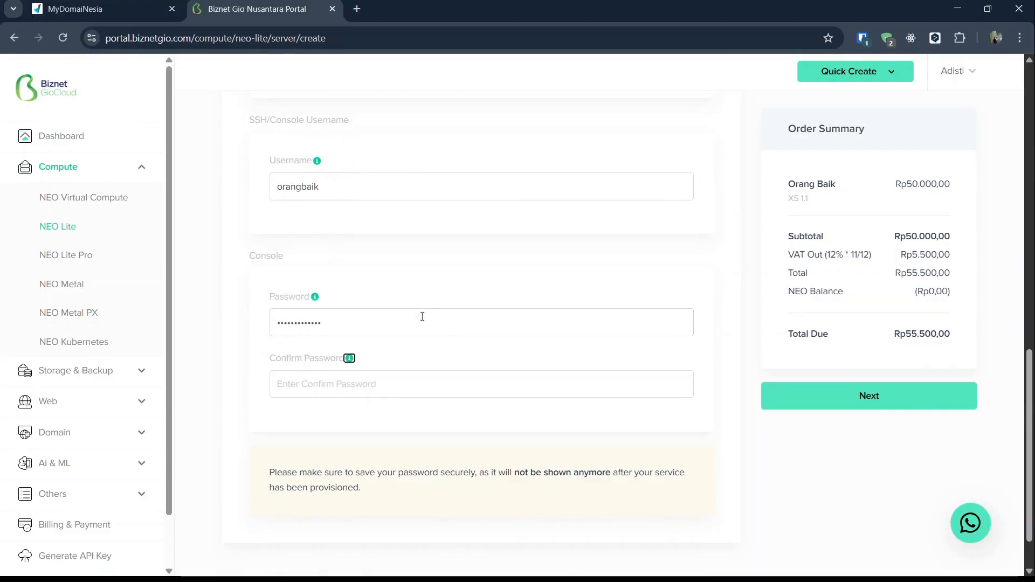
{"action": "type", "text": "•••••••••"}
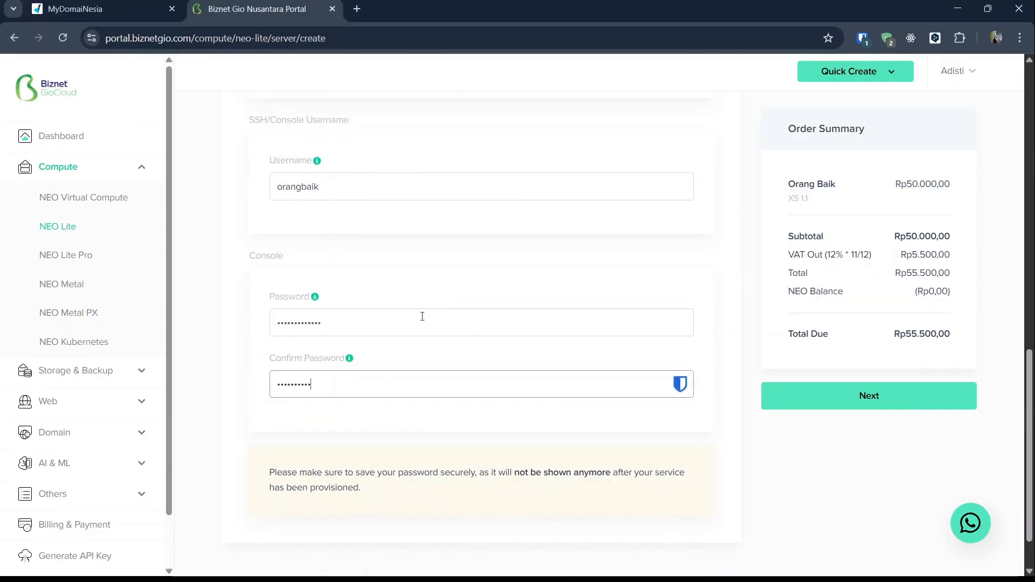
{"action": "scroll", "coordinate": [422, 316], "scroll_direction": "down", "scroll_amount": 1}
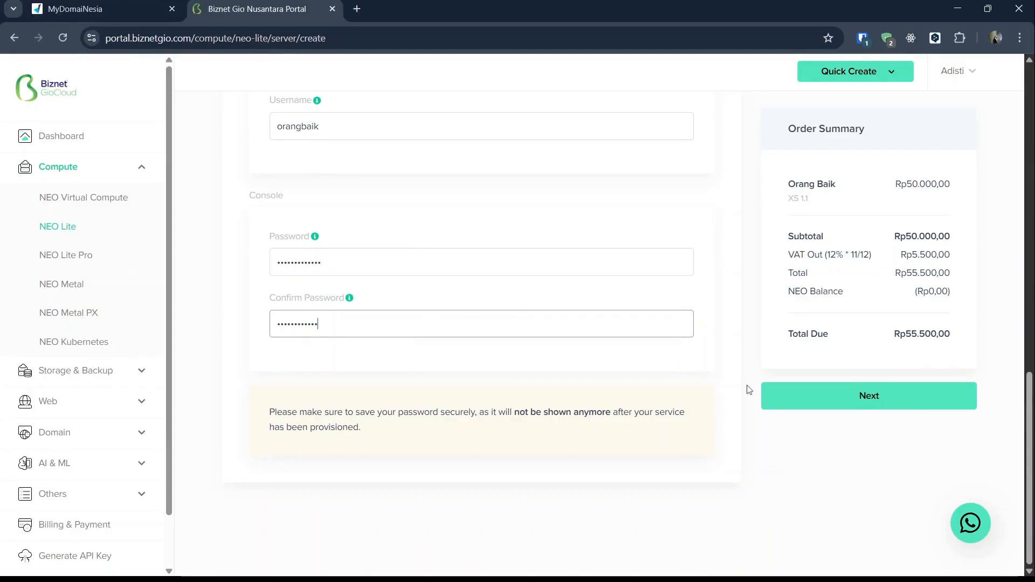
Step: Fix the mismatched password by retyping both password fields, then proceed
{"action": "left_click", "coordinate": [836, 411]}
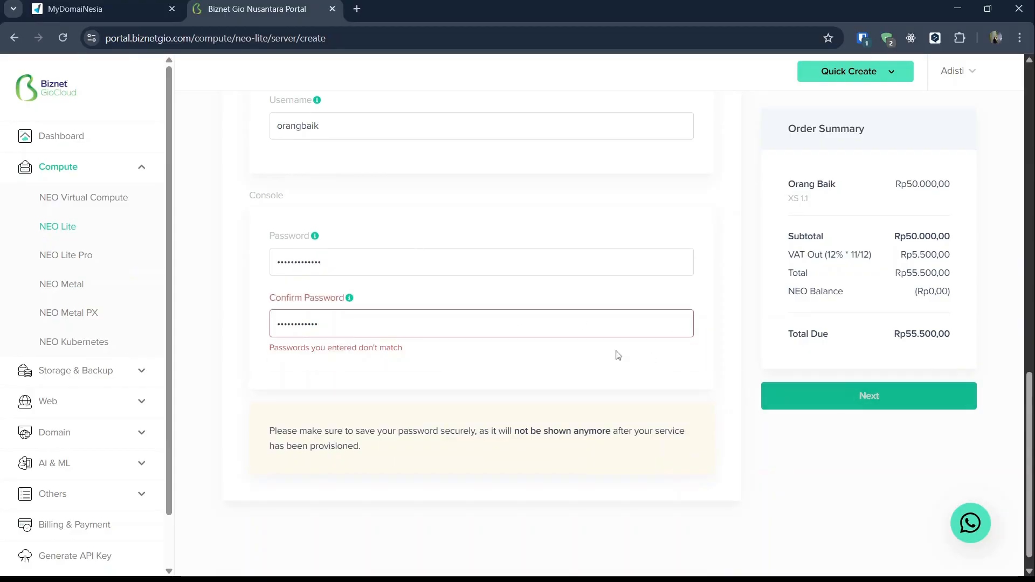
{"action": "left_click", "coordinate": [471, 325]}
{"action": "key", "text": "ctrl+a"}
{"action": "key", "text": "BackSpace"}
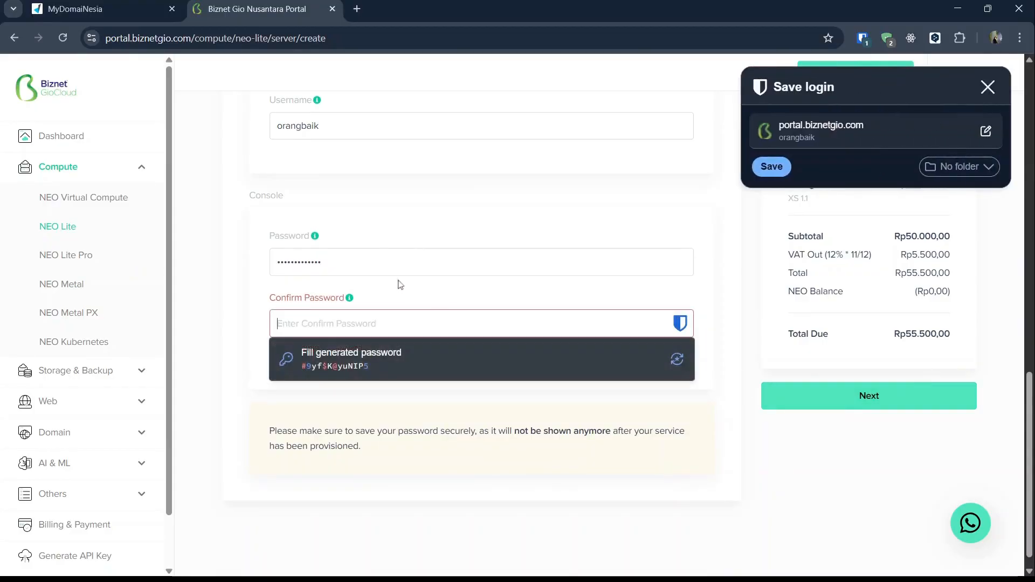
{"action": "left_click", "coordinate": [373, 258]}
{"action": "key", "text": "ctrl+a"}
{"action": "key", "text": "BackSpace"}
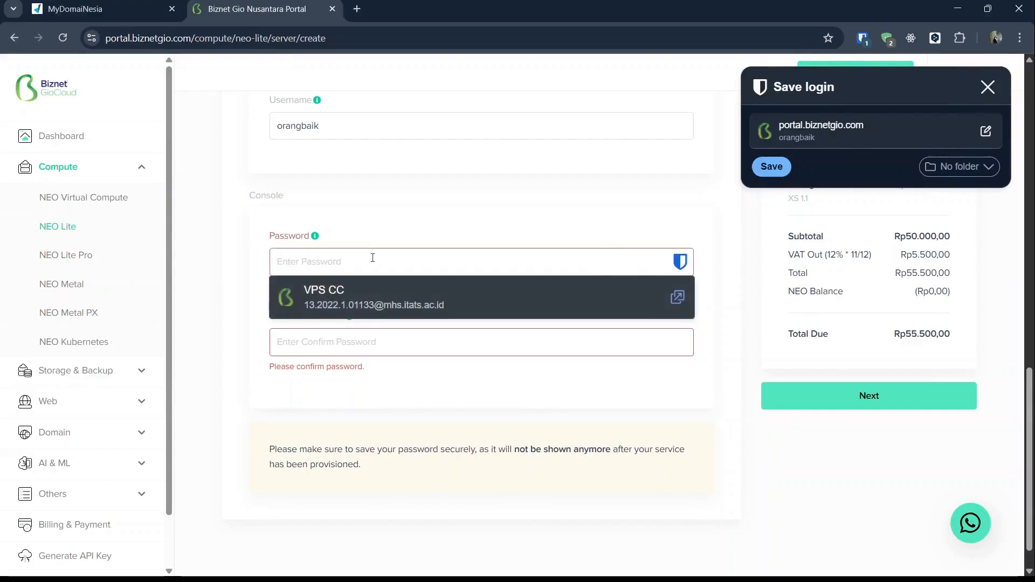
{"action": "type", "text": "••••••••"}
{"action": "key", "text": "BackSpace"}
{"action": "type", "text": "••"}
{"action": "key", "text": "Tab"}
{"action": "type", "text": "•••••••••••••"}
{"action": "left_click", "coordinate": [817, 395]}
Step: Create a new SSH key named orangbaik4 for the server
{"action": "left_click", "coordinate": [392, 294]}
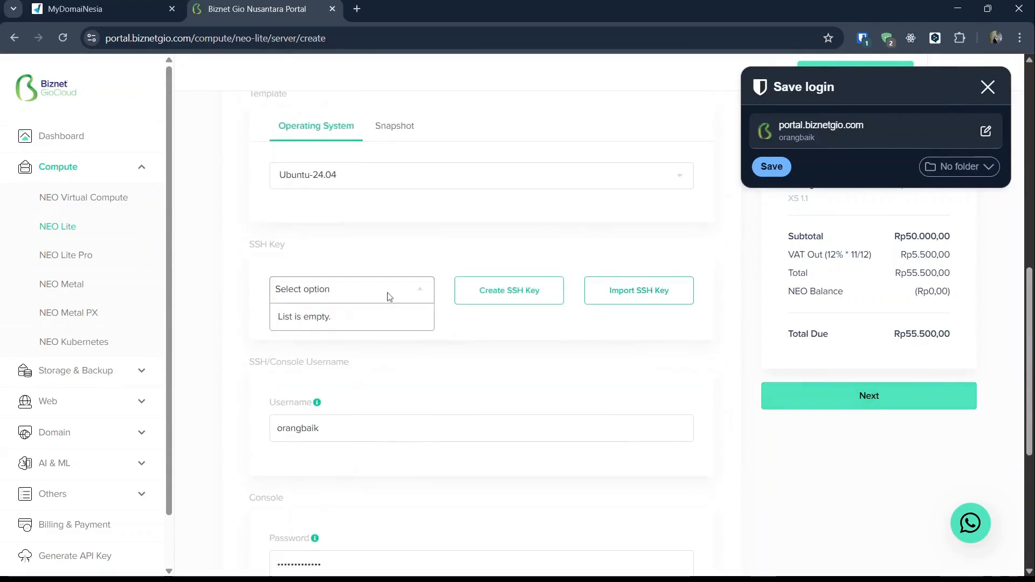
{"action": "left_click", "coordinate": [486, 290]}
{"action": "left_click", "coordinate": [426, 370]}
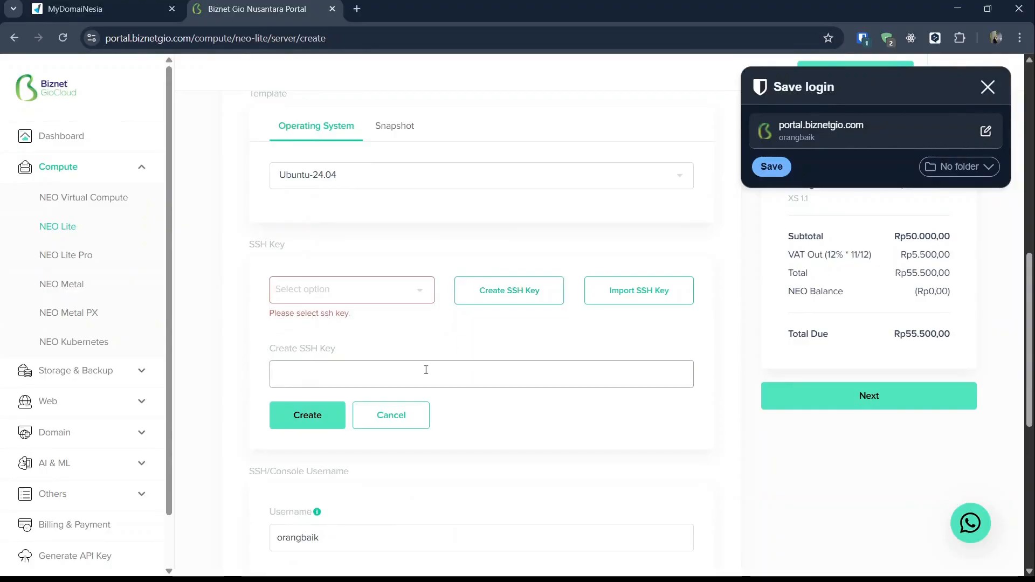
{"action": "left_click", "coordinate": [988, 87]}
{"action": "left_click", "coordinate": [534, 367]}
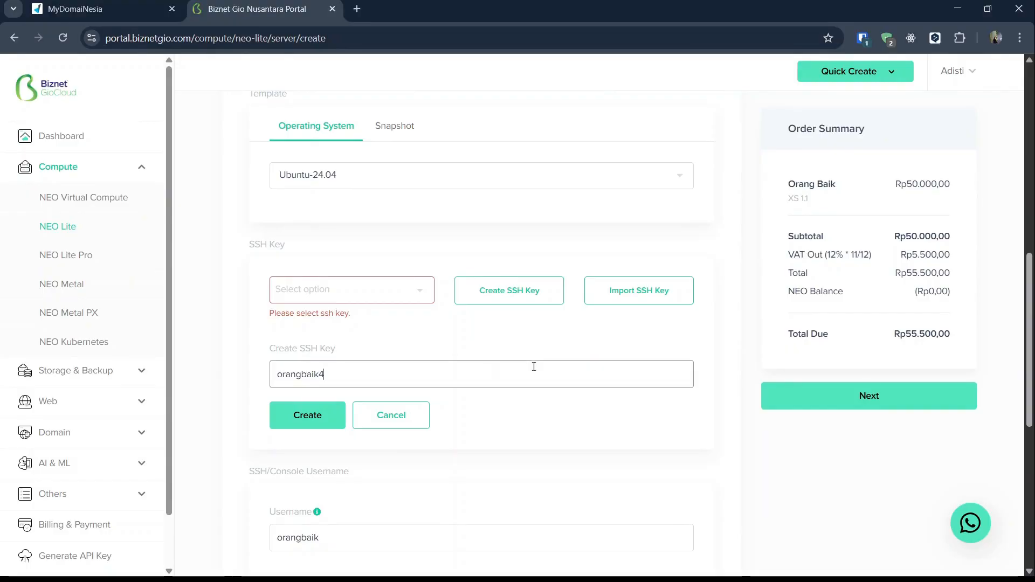
{"action": "left_click", "coordinate": [337, 416]}
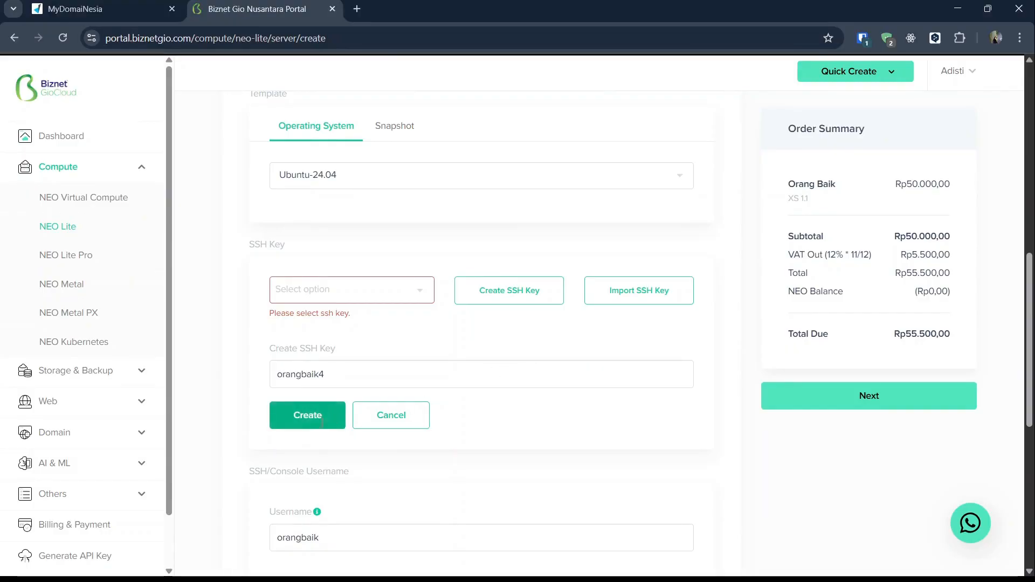
{"action": "scroll", "coordinate": [836, 340], "scroll_direction": "down", "scroll_amount": 1}
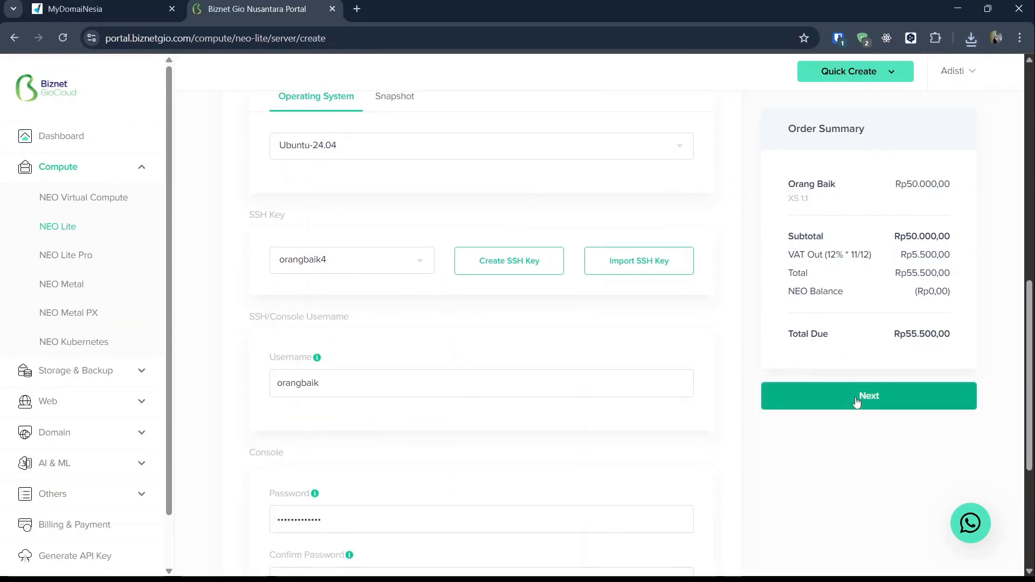
{"action": "scroll", "coordinate": [579, 369], "scroll_direction": "up", "scroll_amount": 6}
{"action": "scroll", "coordinate": [579, 369], "scroll_direction": "up", "scroll_amount": 4}
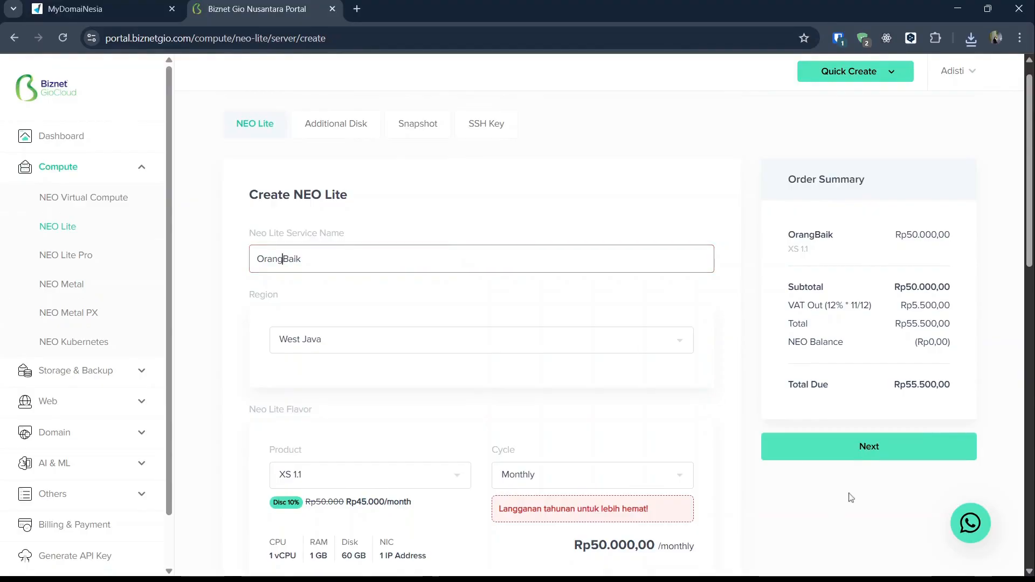
Step: Order the NEO Lite XS 1.1 server and pay Rp55.500 via GoPay, confirming success
{"action": "left_click", "coordinate": [876, 452]}
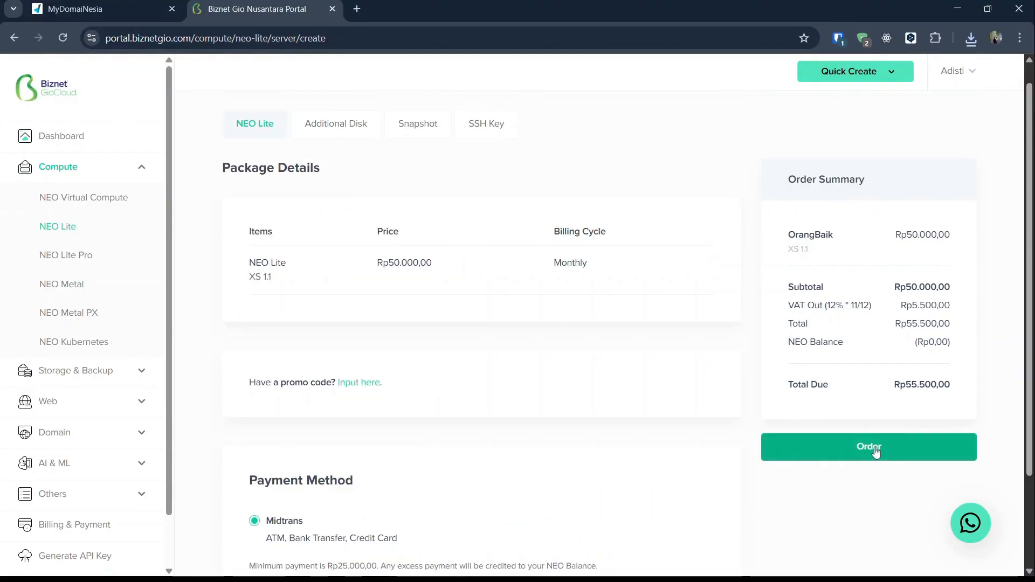
{"action": "scroll", "coordinate": [619, 333], "scroll_direction": "down", "scroll_amount": 2}
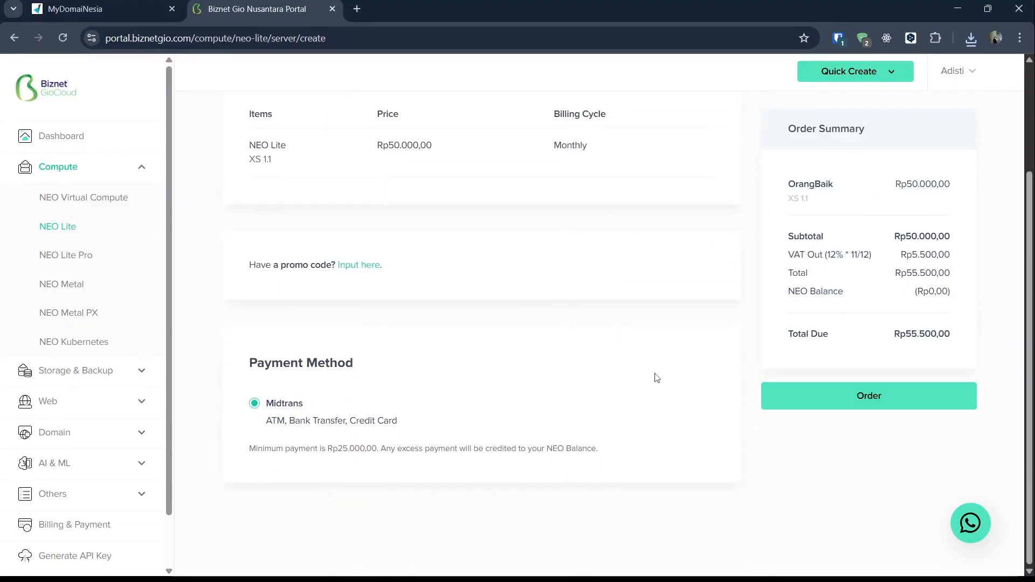
{"action": "left_click", "coordinate": [807, 401]}
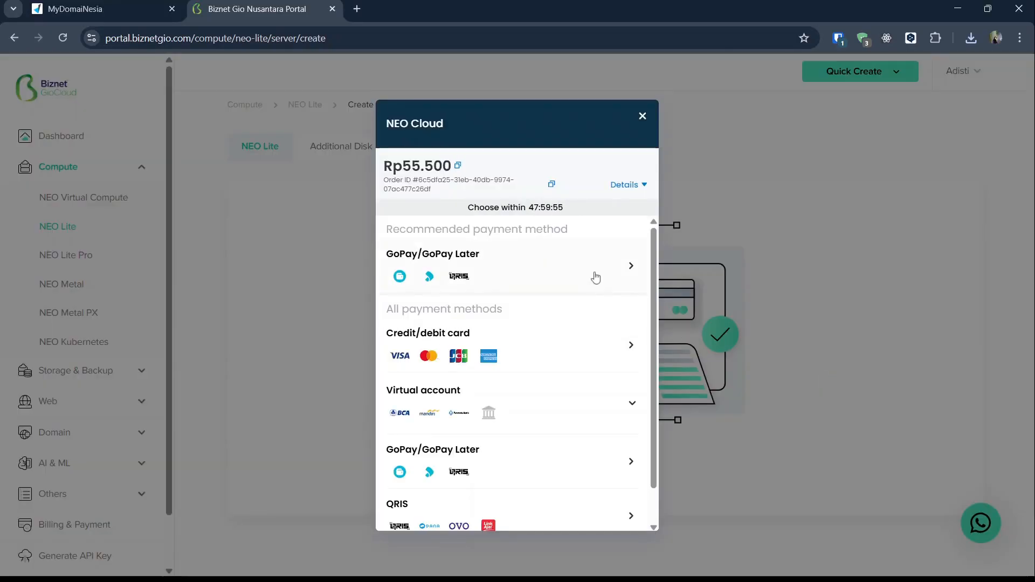
{"action": "left_click", "coordinate": [594, 278]}
{"action": "scroll", "coordinate": [606, 501], "scroll_direction": "down", "scroll_amount": 1}
{"action": "left_click", "coordinate": [608, 515]}
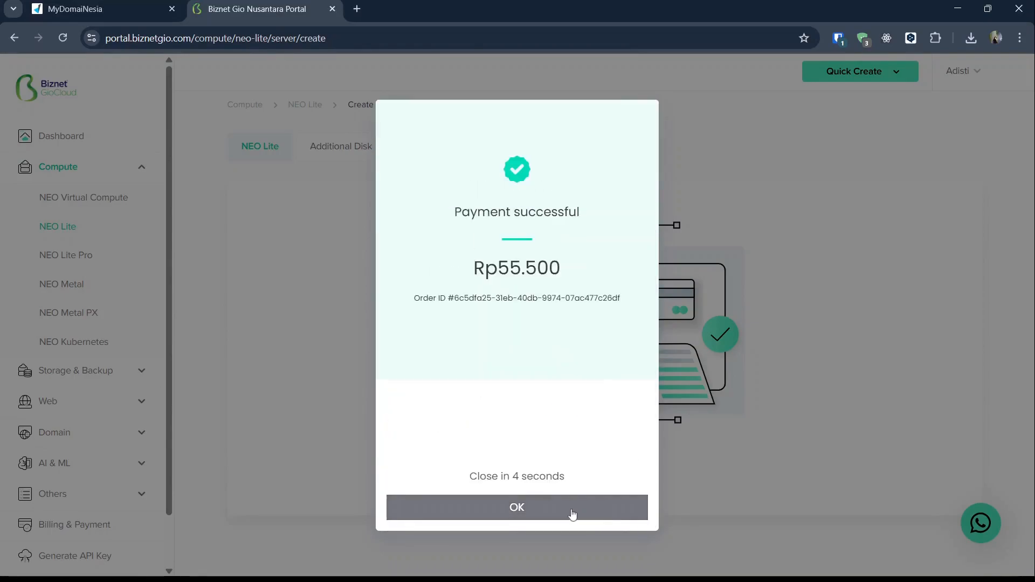
{"action": "left_click", "coordinate": [571, 513]}
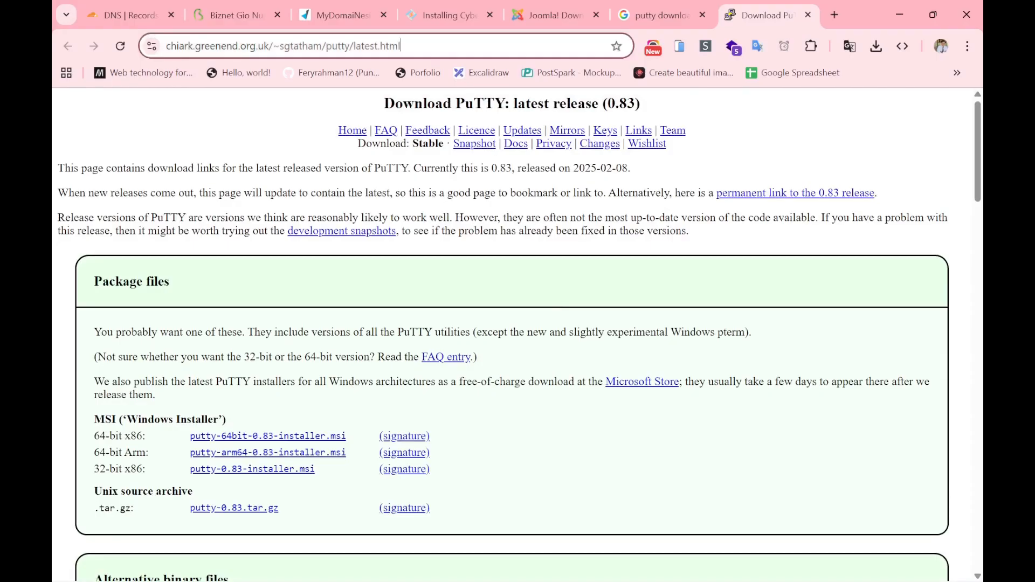
Step: Edit the address bar to reach the PuTTY latest.html download page for release 0.83
{"action": "left_click", "coordinate": [446, 54]}
{"action": "left_click", "coordinate": [445, 51]}
{"action": "double_click", "coordinate": [443, 50]}
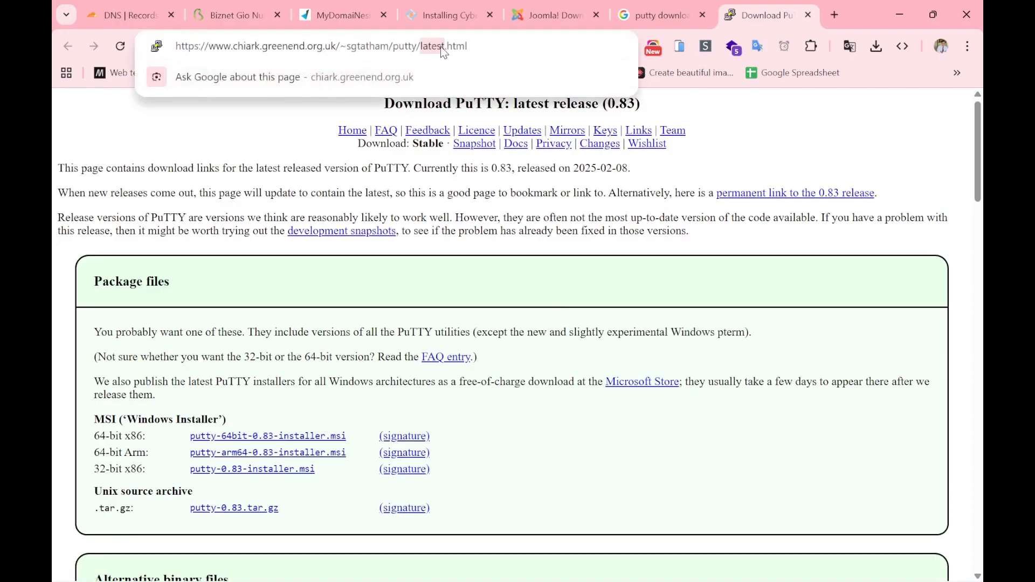
{"action": "left_click", "coordinate": [497, 437]}
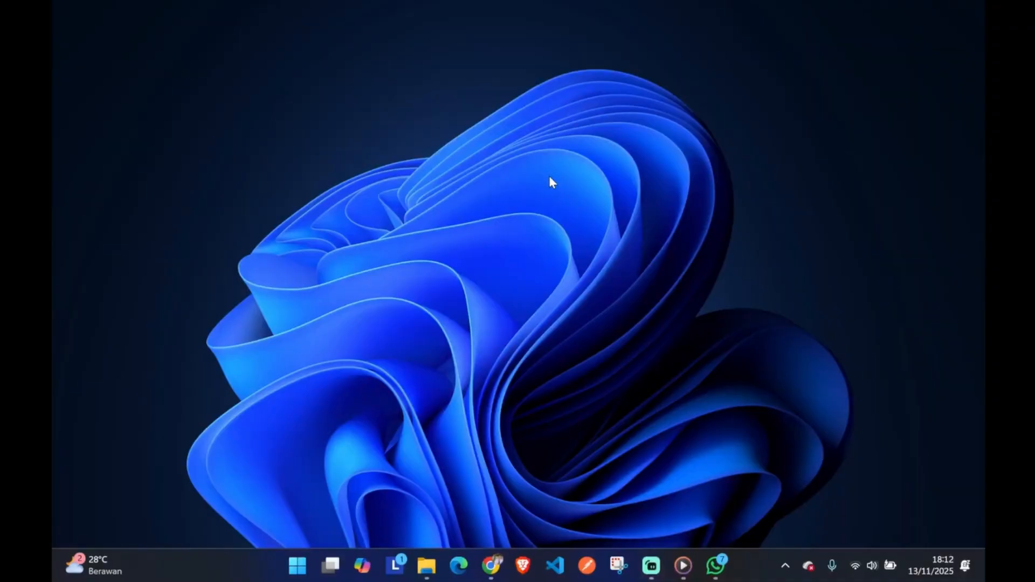
Step: Launch PuTTYgen and start loading an existing private key
{"action": "key", "text": "super"}
{"action": "type", "text": "put"}
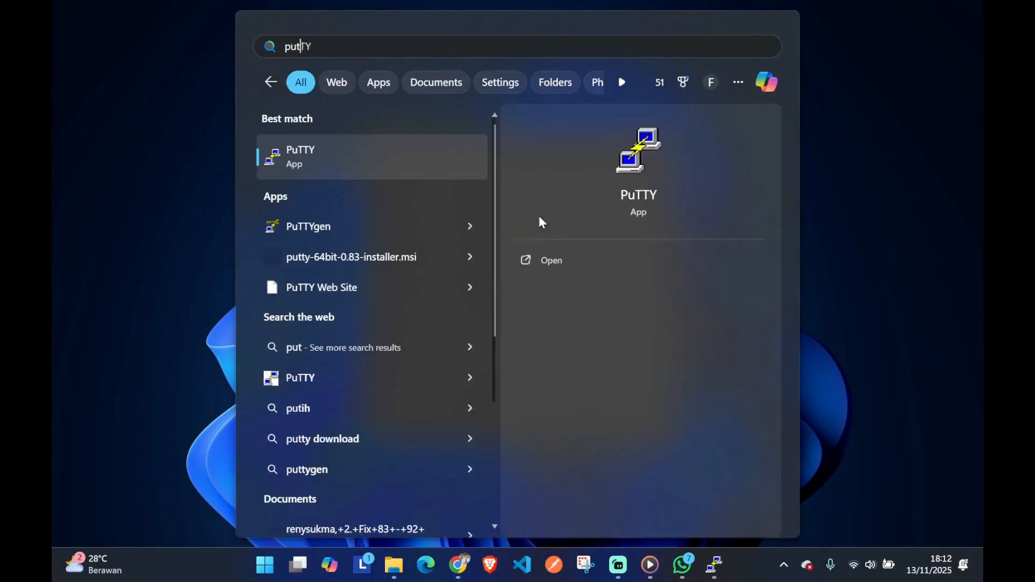
{"action": "key", "text": "Down"}
{"action": "key", "text": "Return"}
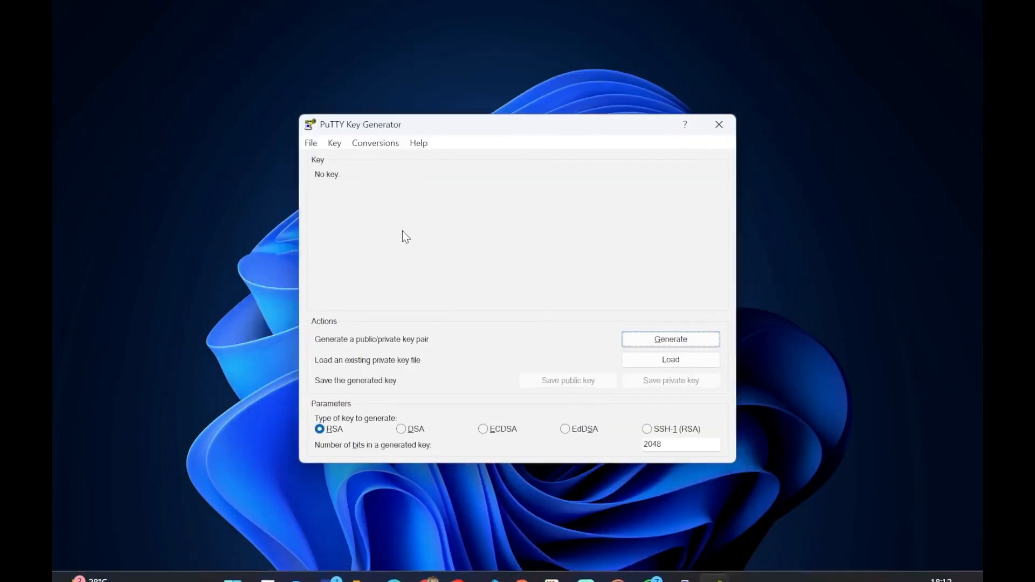
{"action": "left_click", "coordinate": [312, 143]}
{"action": "left_click", "coordinate": [334, 142]}
{"action": "left_click", "coordinate": [312, 143]}
{"action": "left_click", "coordinate": [324, 162]}
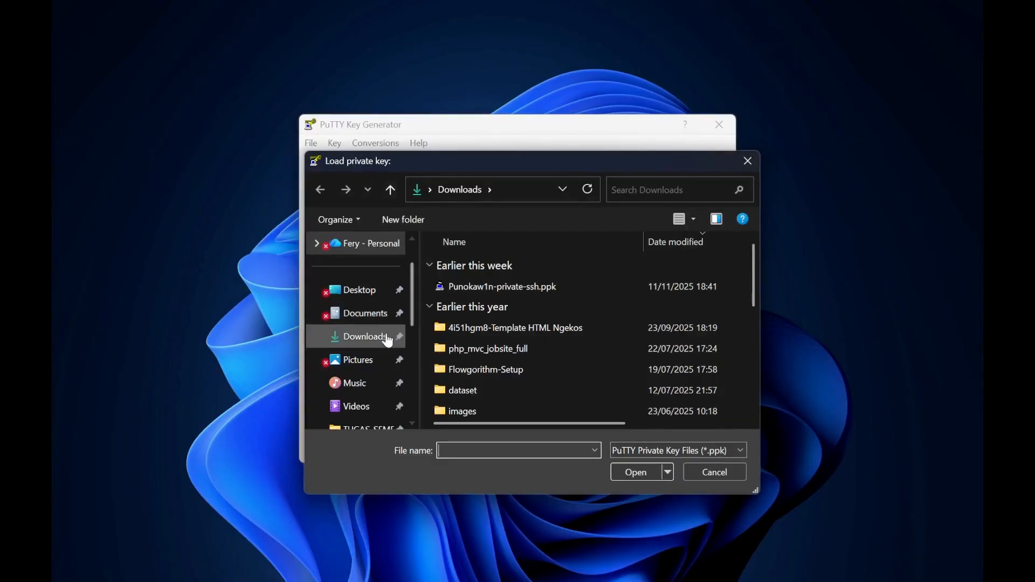
Step: List All Files in Downloads and import the punokaw1n-ssh.pem key
{"action": "left_click", "coordinate": [373, 340]}
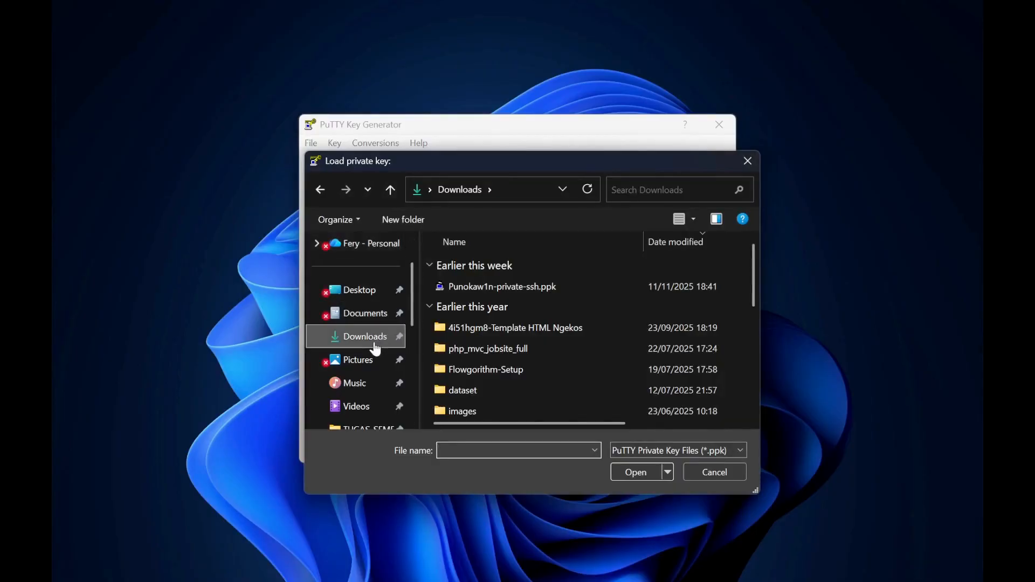
{"action": "left_click", "coordinate": [618, 450]}
{"action": "left_click", "coordinate": [617, 476]}
{"action": "scroll", "coordinate": [506, 386], "scroll_direction": "down", "scroll_amount": 2}
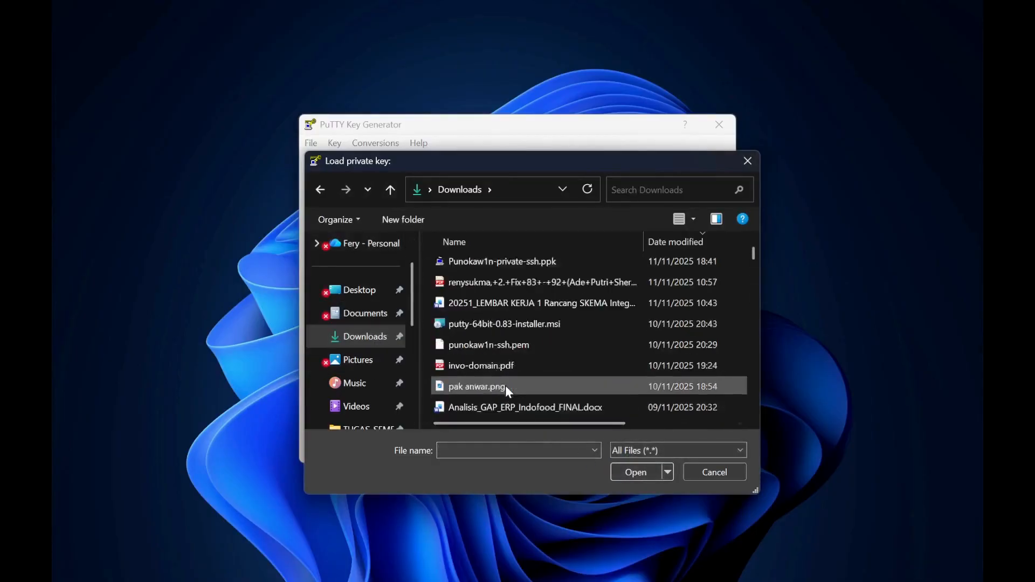
{"action": "scroll", "coordinate": [506, 386], "scroll_direction": "down", "scroll_amount": 1}
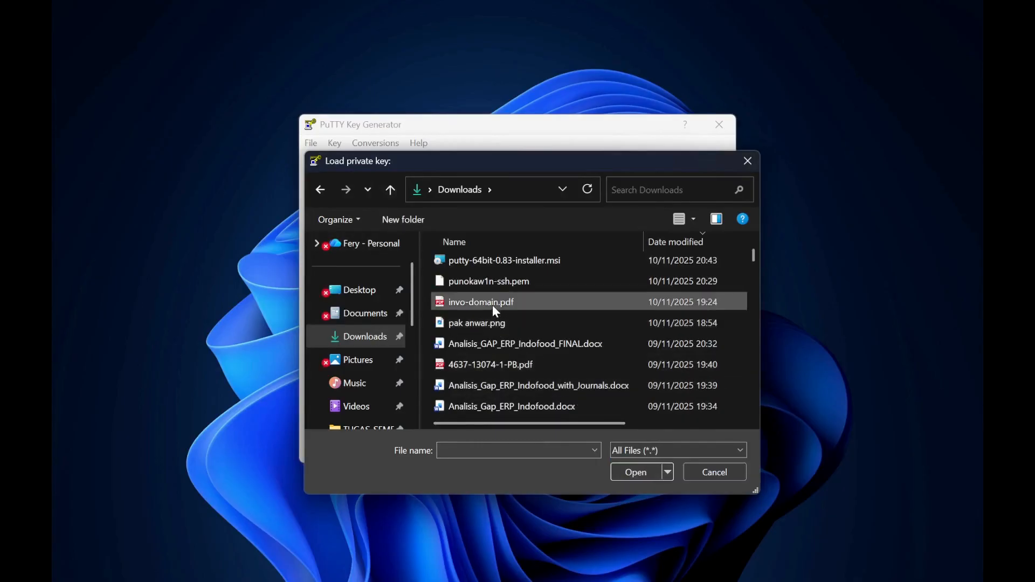
{"action": "scroll", "coordinate": [551, 300], "scroll_direction": "down", "scroll_amount": 1}
{"action": "scroll", "coordinate": [549, 303], "scroll_direction": "up", "scroll_amount": 1}
{"action": "left_click", "coordinate": [486, 264]}
{"action": "left_click", "coordinate": [627, 477]}
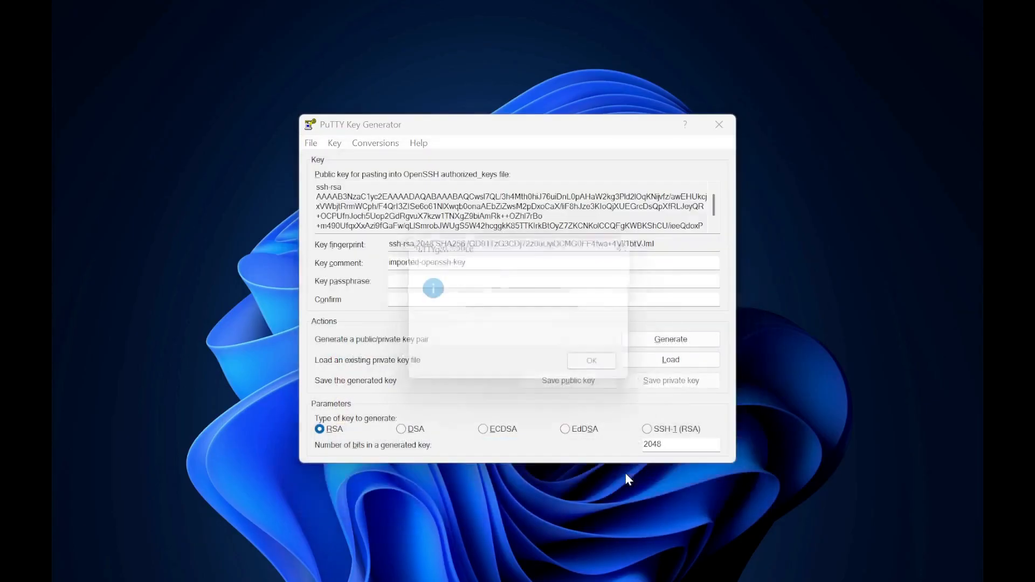
{"action": "left_click", "coordinate": [602, 371]}
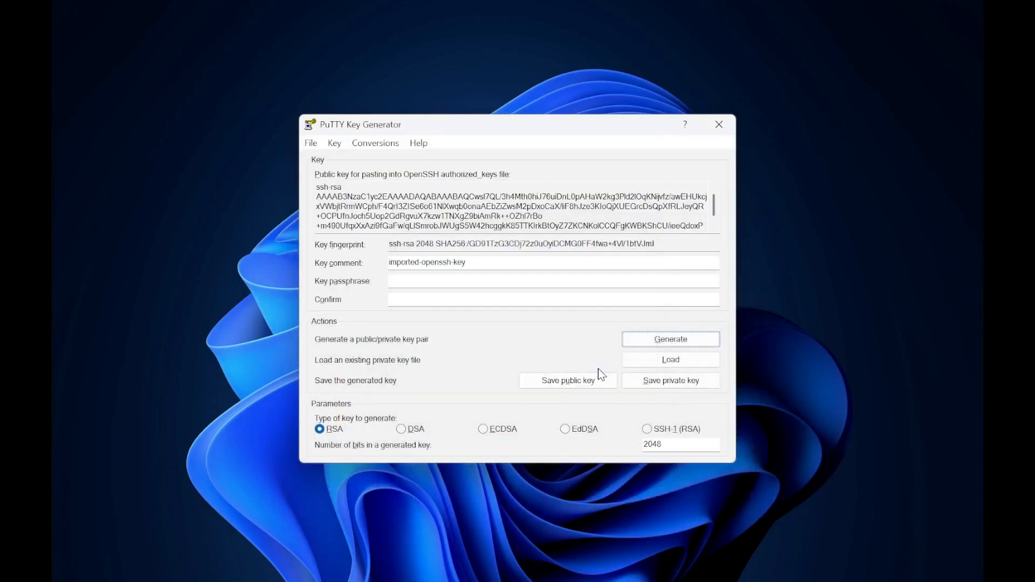
Step: Save the private key without a passphrase into Downloads, named ssh-new
{"action": "left_click", "coordinate": [658, 381]}
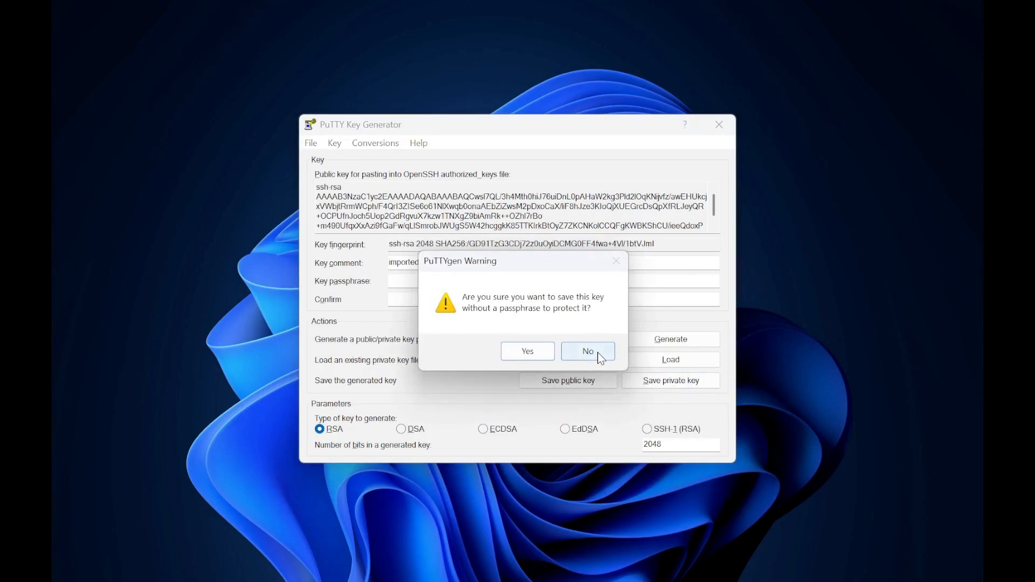
{"action": "left_click", "coordinate": [537, 355]}
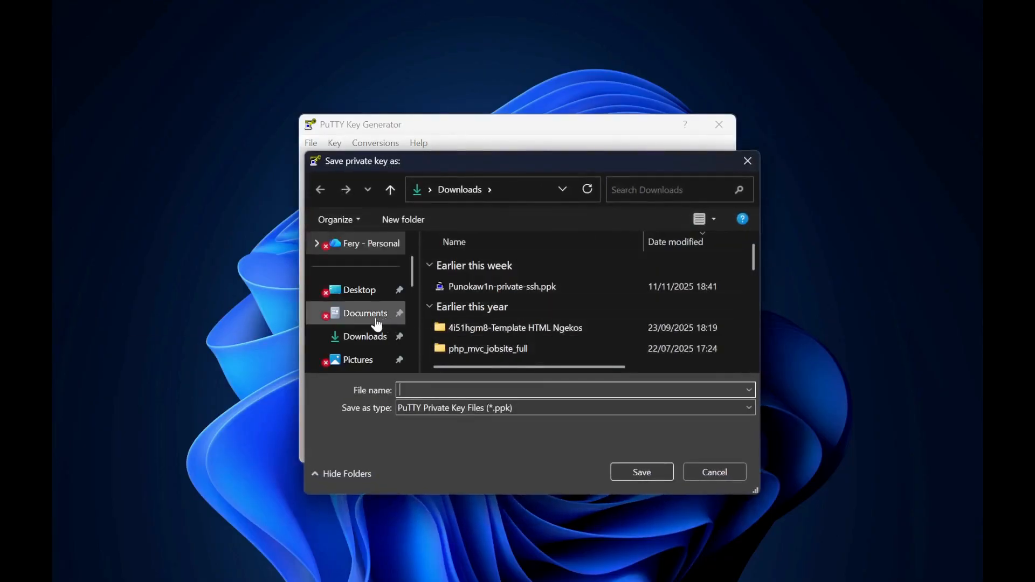
{"action": "left_click", "coordinate": [362, 337]}
{"action": "left_click", "coordinate": [451, 388]}
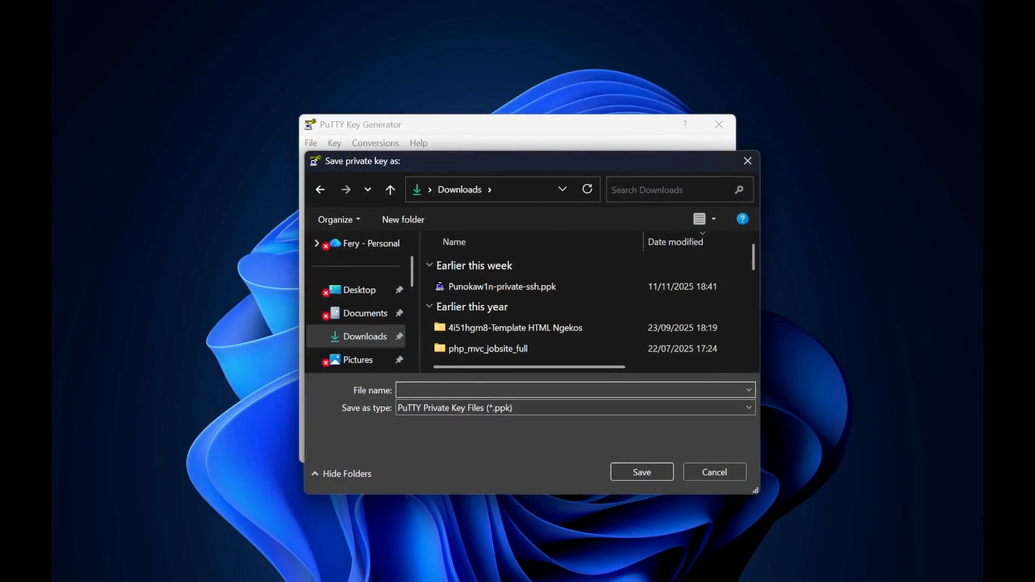
{"action": "type", "text": "ssh-new"}
Step: Finish saving the .ppk key and copy the server's public IP from the portal
{"action": "left_click", "coordinate": [645, 473]}
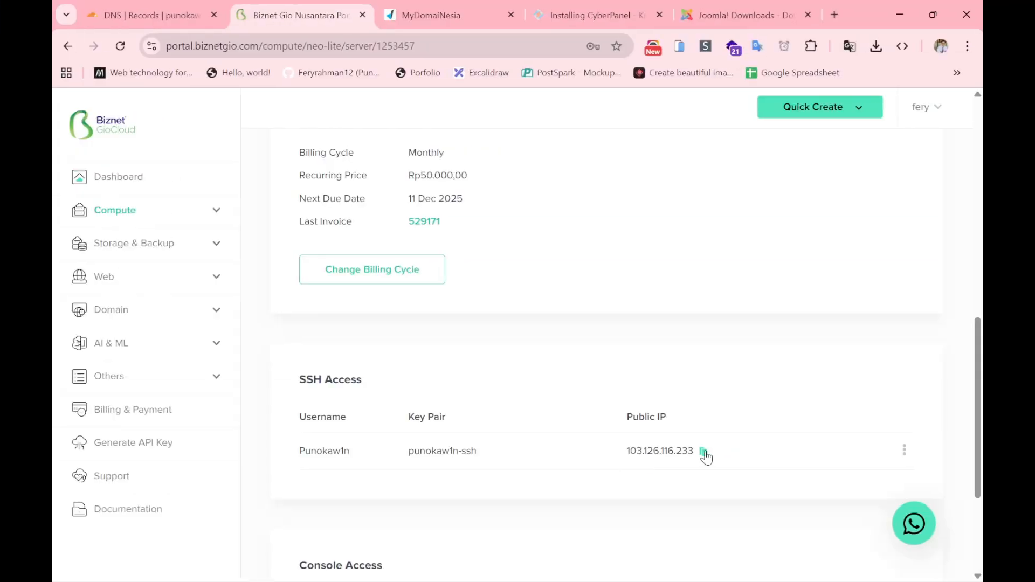
{"action": "left_click", "coordinate": [704, 452]}
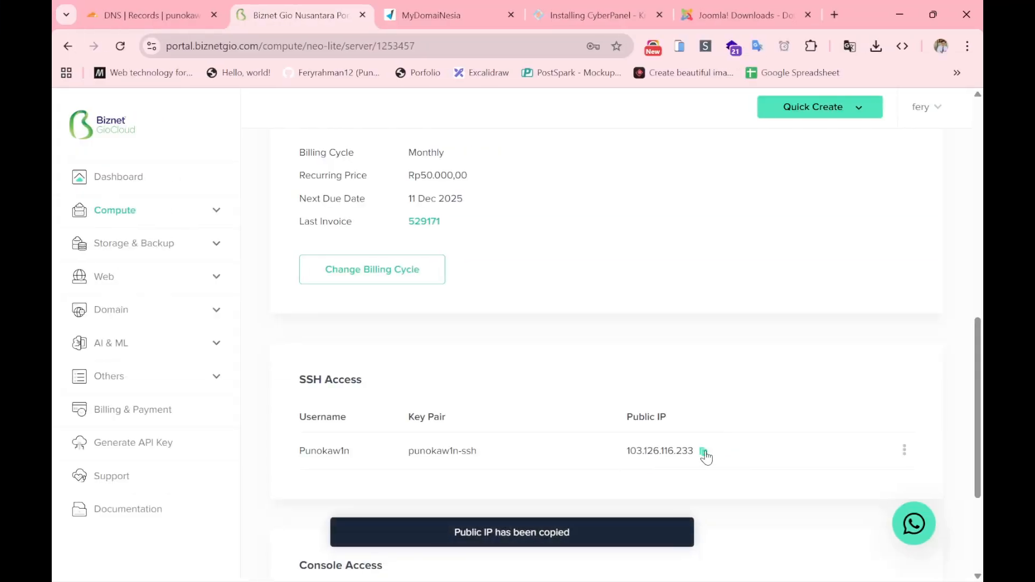
{"action": "scroll", "coordinate": [568, 440], "scroll_direction": "up", "scroll_amount": 3}
{"action": "scroll", "coordinate": [566, 434], "scroll_direction": "up", "scroll_amount": 4}
{"action": "scroll", "coordinate": [567, 435], "scroll_direction": "down", "scroll_amount": 8}
Step: In PuTTY, set host 103.126.116.233 and Punokaw1n-private-ssh.ppk as the auth key
{"action": "key", "text": "super"}
{"action": "type", "text": "putt"}
{"action": "key", "text": "Return"}
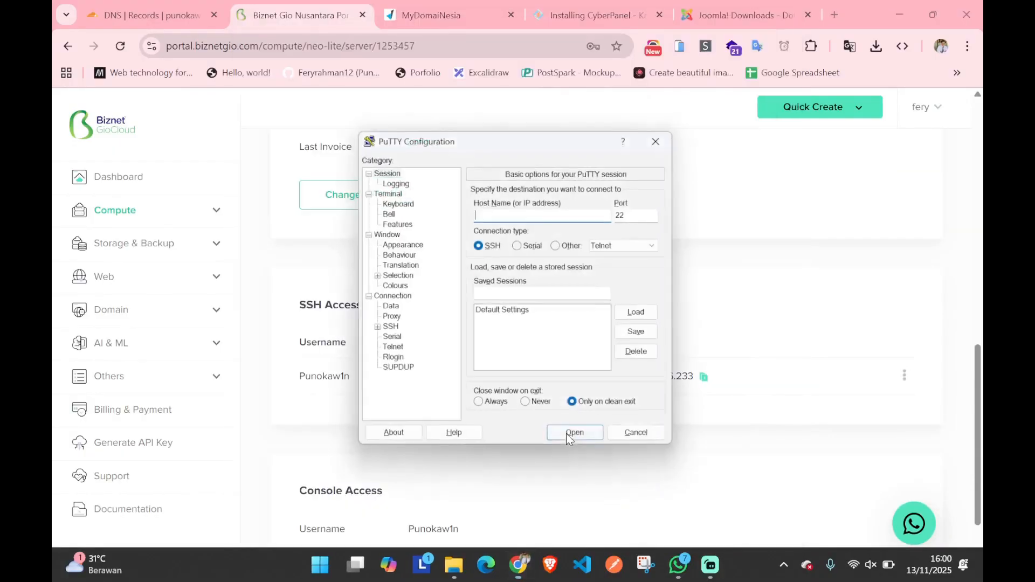
{"action": "key", "text": "ctrl+v"}
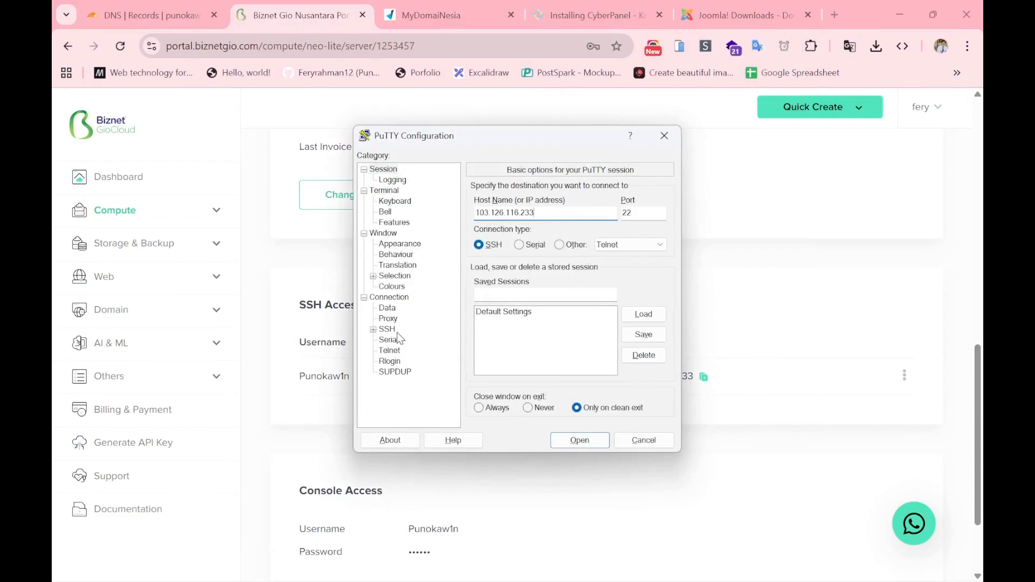
{"action": "left_click", "coordinate": [374, 330]}
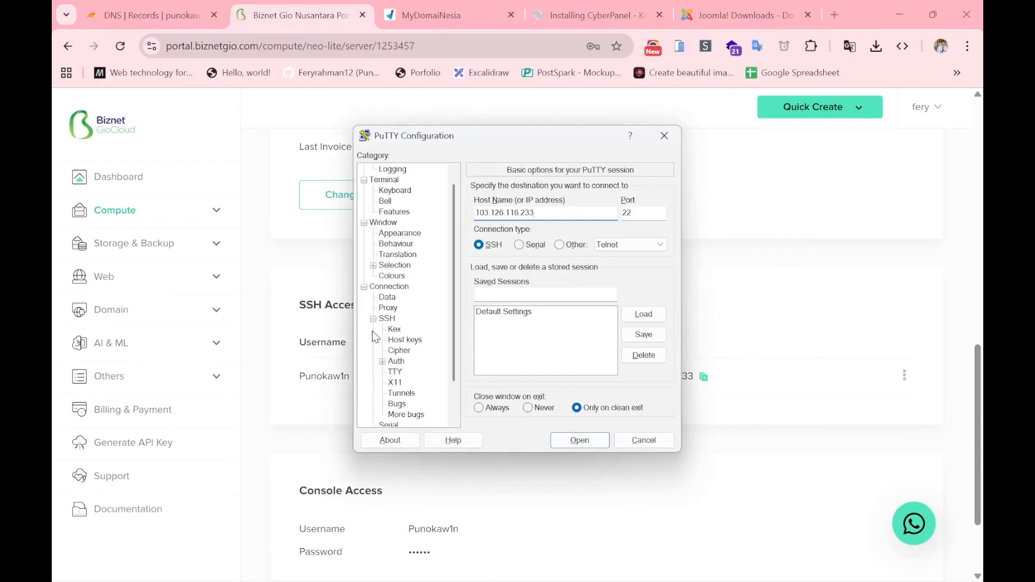
{"action": "left_click", "coordinate": [383, 362]}
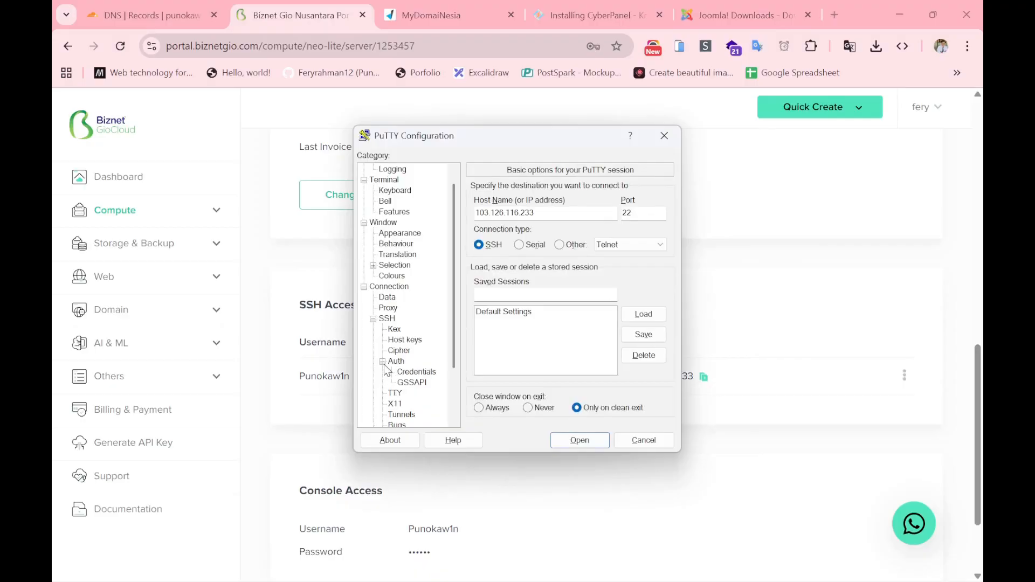
{"action": "left_click", "coordinate": [426, 373]}
{"action": "left_click", "coordinate": [643, 215]}
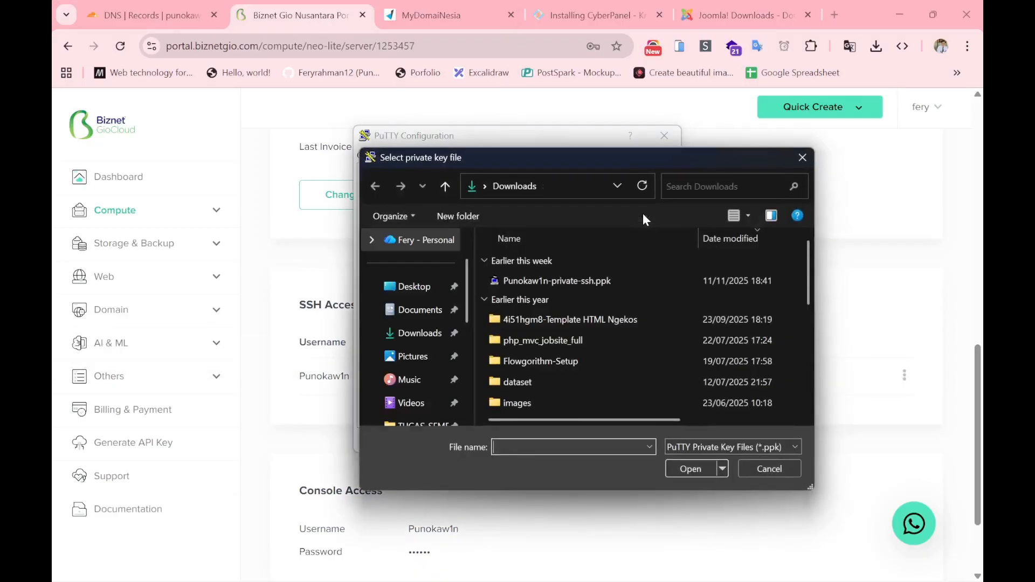
{"action": "double_click", "coordinate": [600, 281]}
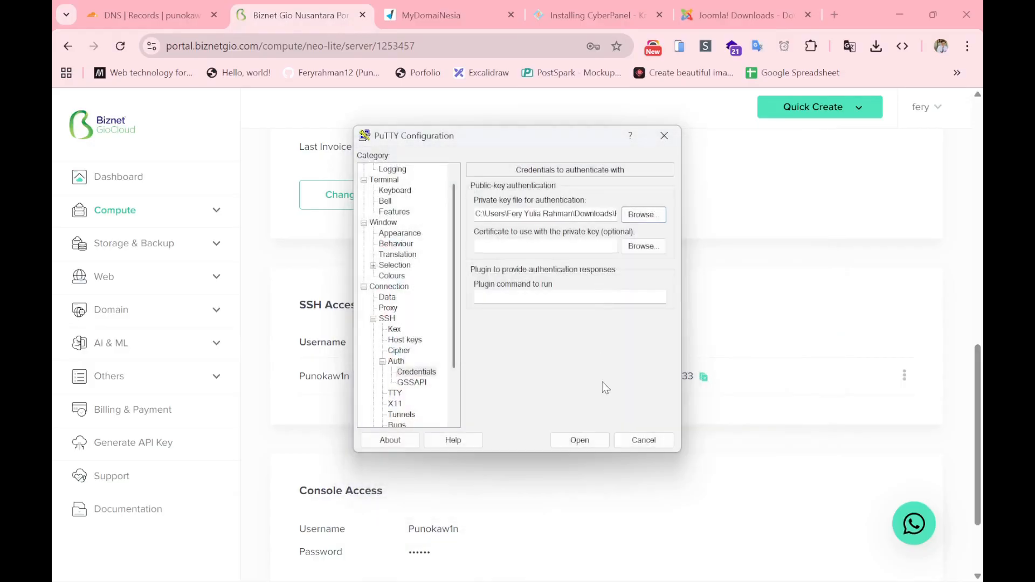
Step: Open the SSH session and log in with the server's login name
{"action": "left_click", "coordinate": [590, 441]}
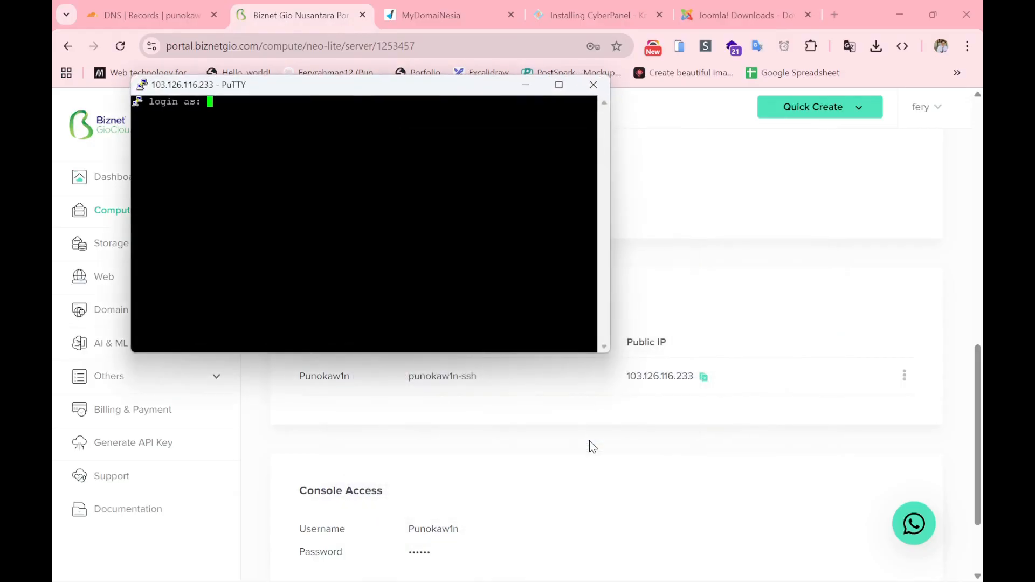
{"action": "type", "text": "Punokaw1n"}
{"action": "key", "text": "Return"}
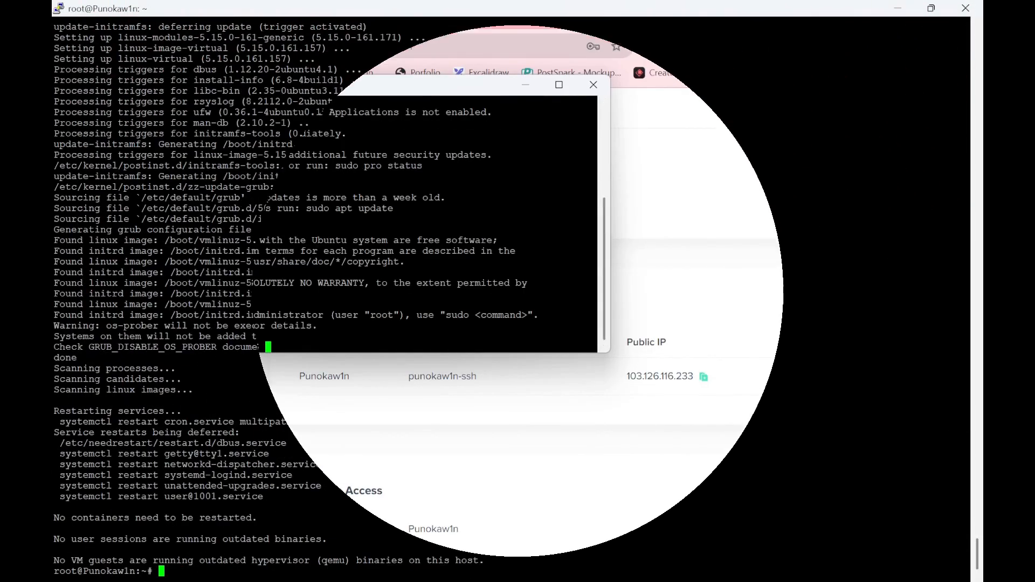
{"action": "key", "text": "alt+Tab"}
{"action": "key", "text": "Tab"}
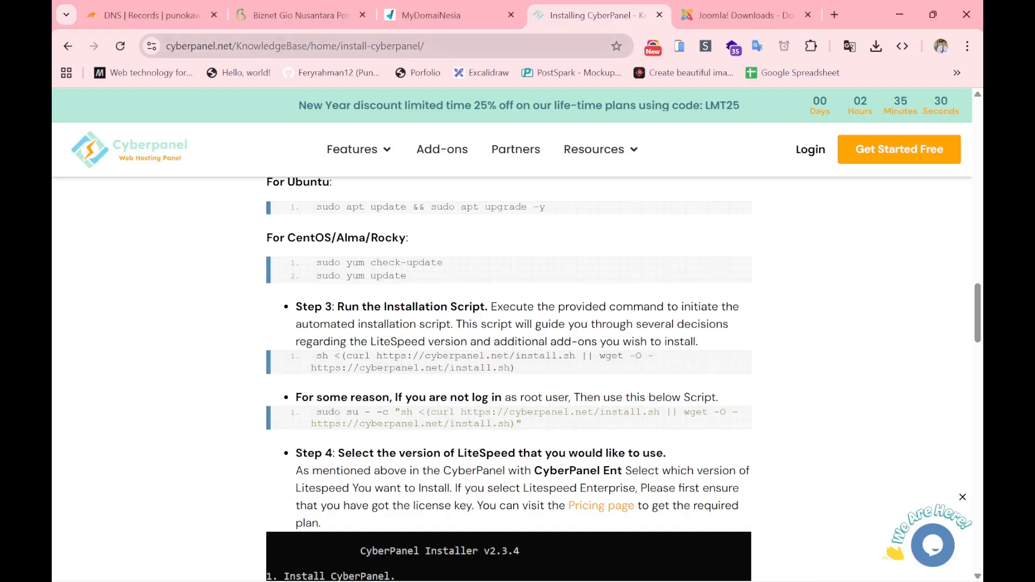
Step: Copy the CyberPanel install command from the guide and return to PuTTY
{"action": "scroll", "coordinate": [471, 278], "scroll_direction": "up", "scroll_amount": 15}
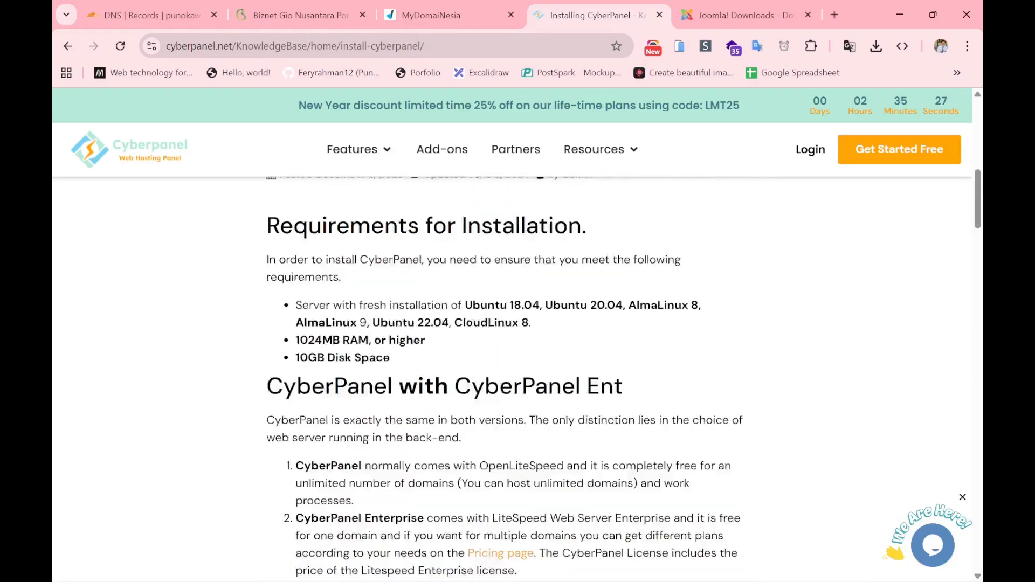
{"action": "scroll", "coordinate": [415, 233], "scroll_direction": "down", "scroll_amount": 15}
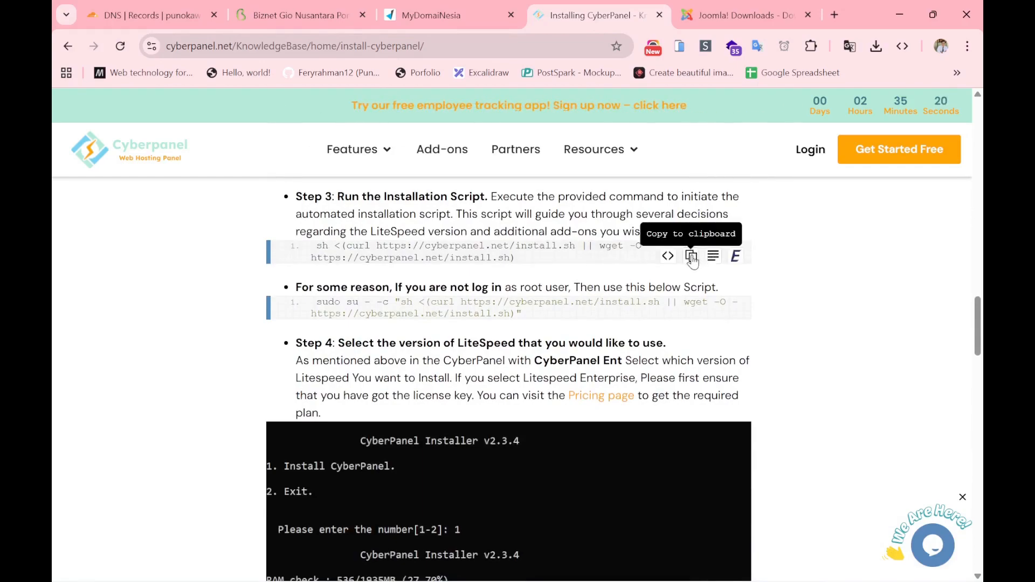
{"action": "left_click", "coordinate": [692, 256]}
{"action": "key", "text": "alt+Tab"}
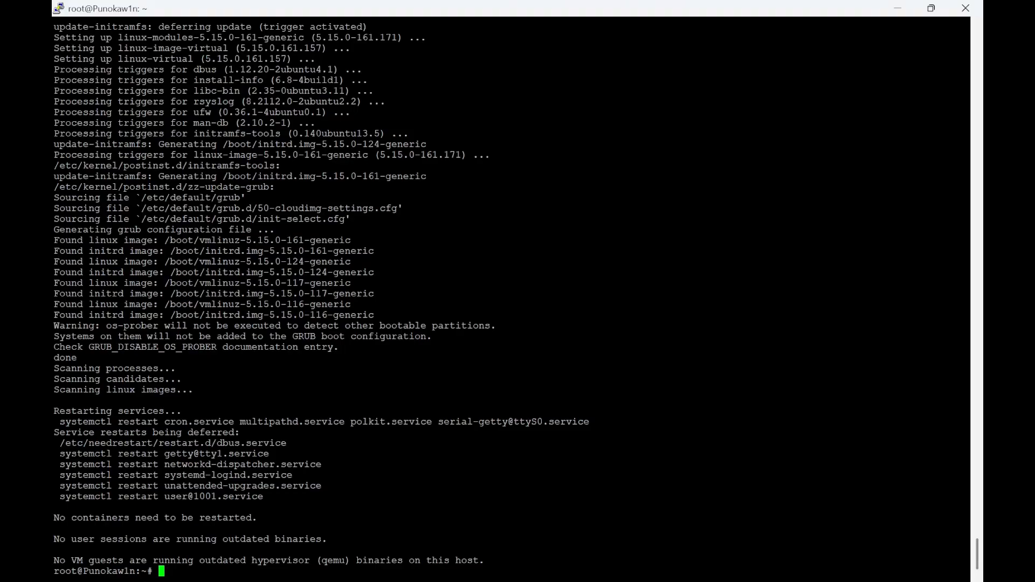
{"action": "key", "text": "shift+Insert"}
{"action": "key", "text": "Return"}
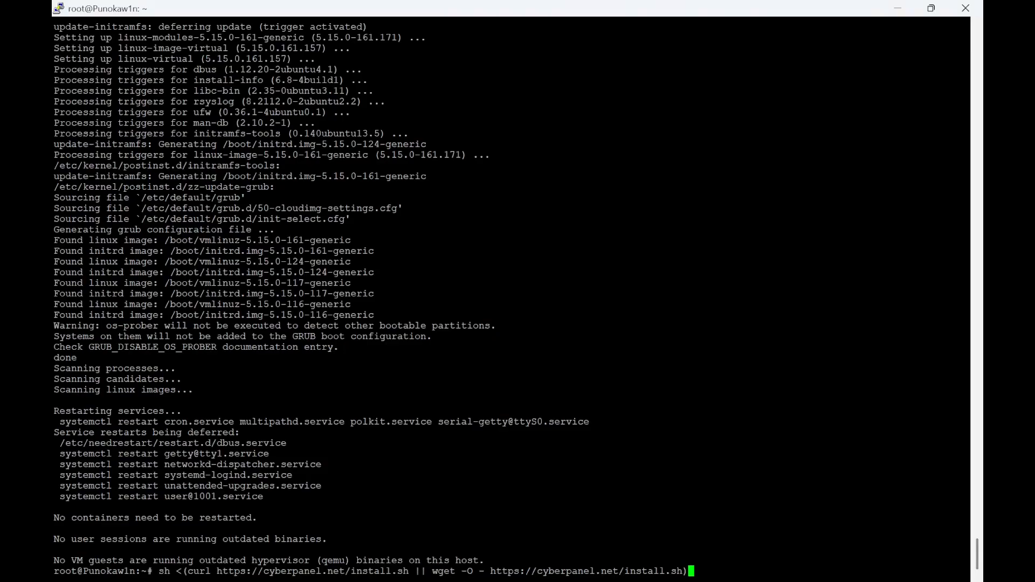
{"action": "key", "text": "Return"}
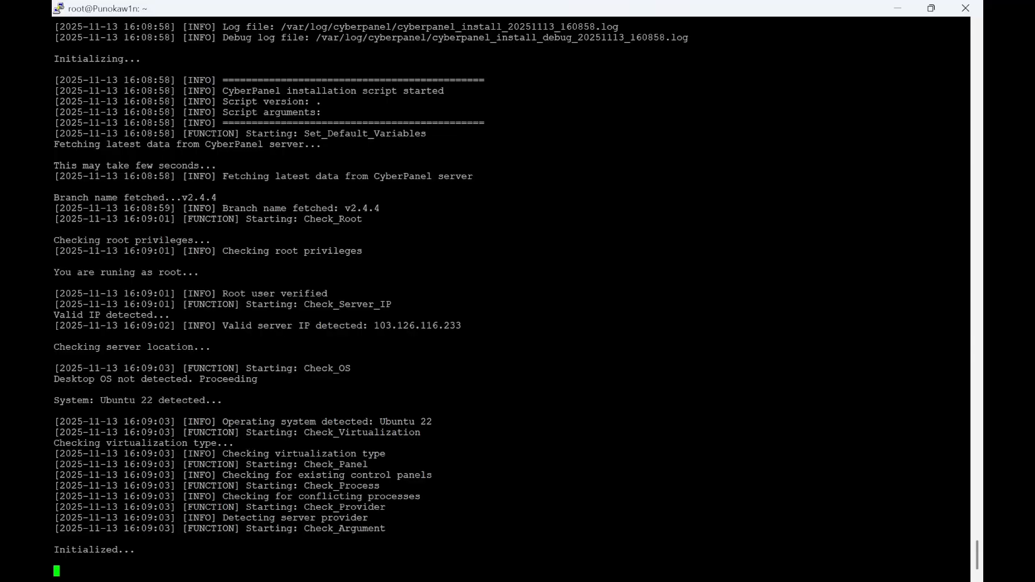
Step: Choose CyberPanel with OpenLiteSpeed, full installation (Y), and no remote MySQL (N)
{"action": "type", "text": "1"}
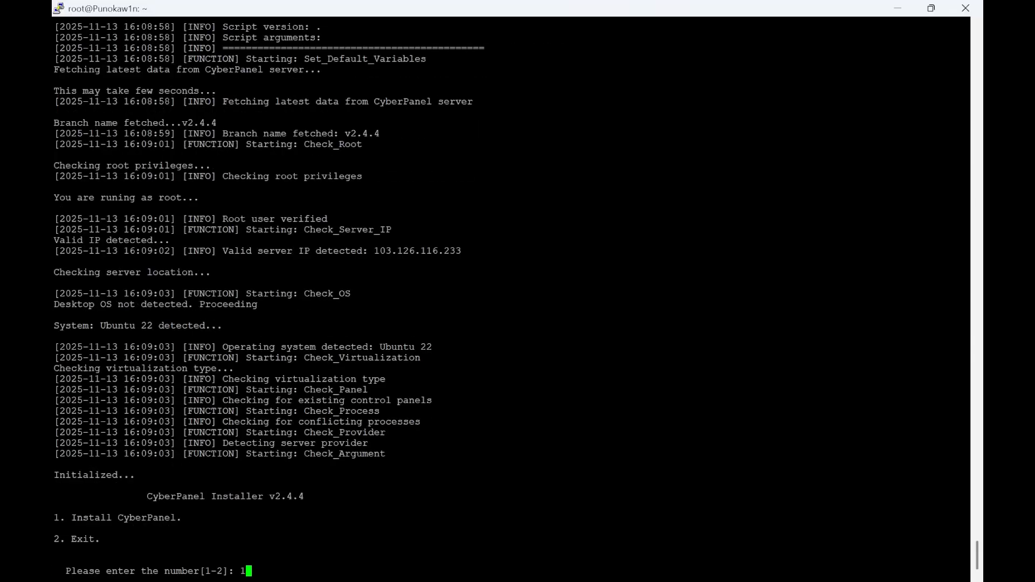
{"action": "key", "text": "Return"}
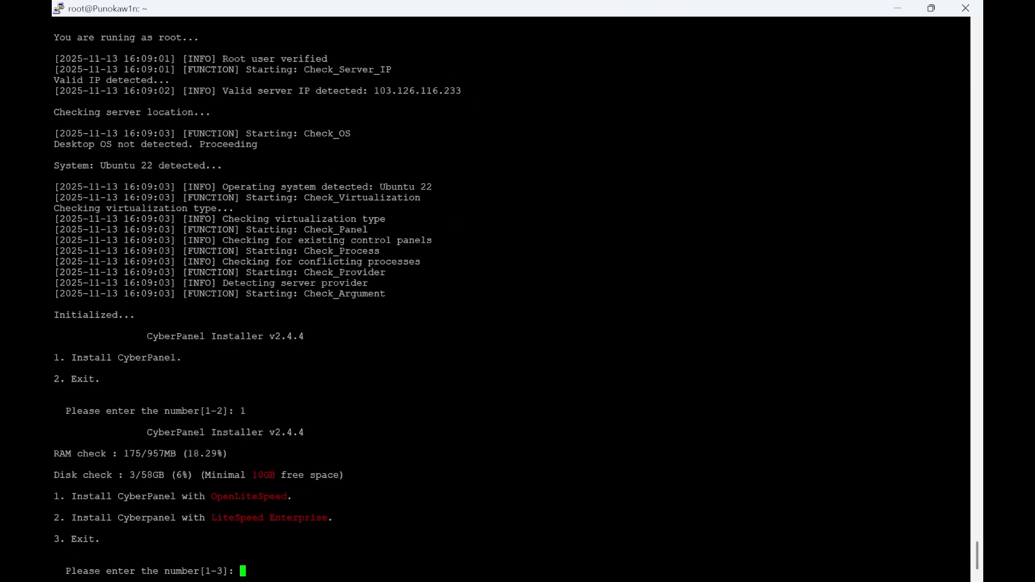
{"action": "type", "text": "1"}
{"action": "key", "text": "Return"}
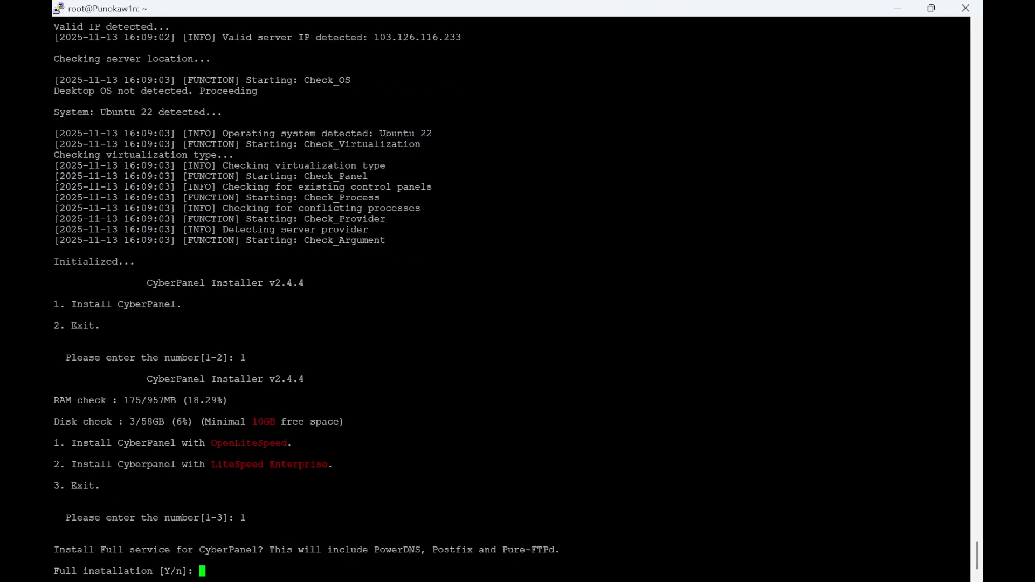
{"action": "key", "text": "Caps_Lock"}
{"action": "type", "text": "Y"}
{"action": "key", "text": "Return"}
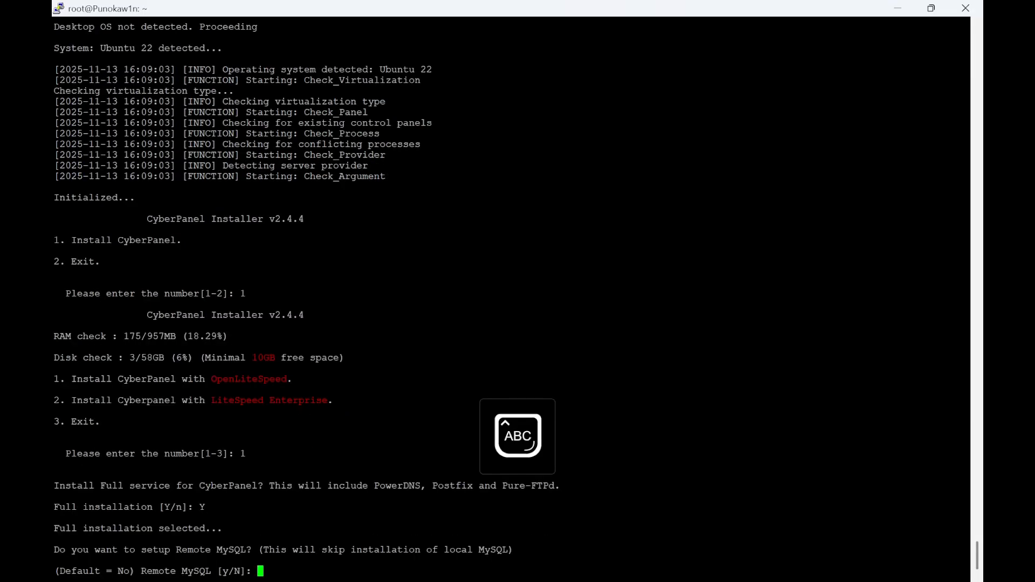
{"action": "type", "text": "N"}
{"action": "key", "text": "Return"}
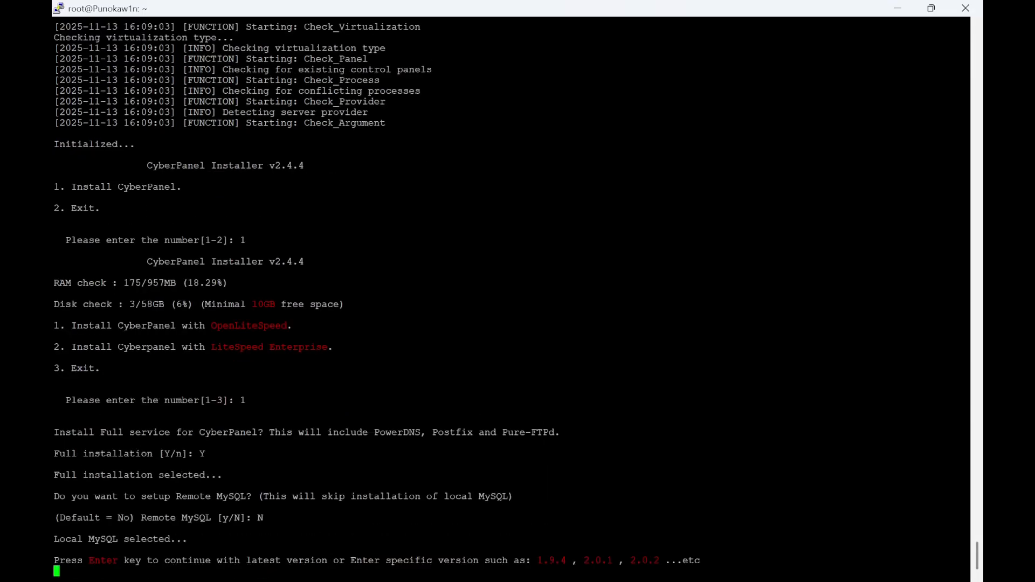
Step: Accept the latest version and default password, and answer Y for Memcached, Redis and WatchDog
{"action": "key", "text": "Return"}
{"action": "key", "text": "Return"}
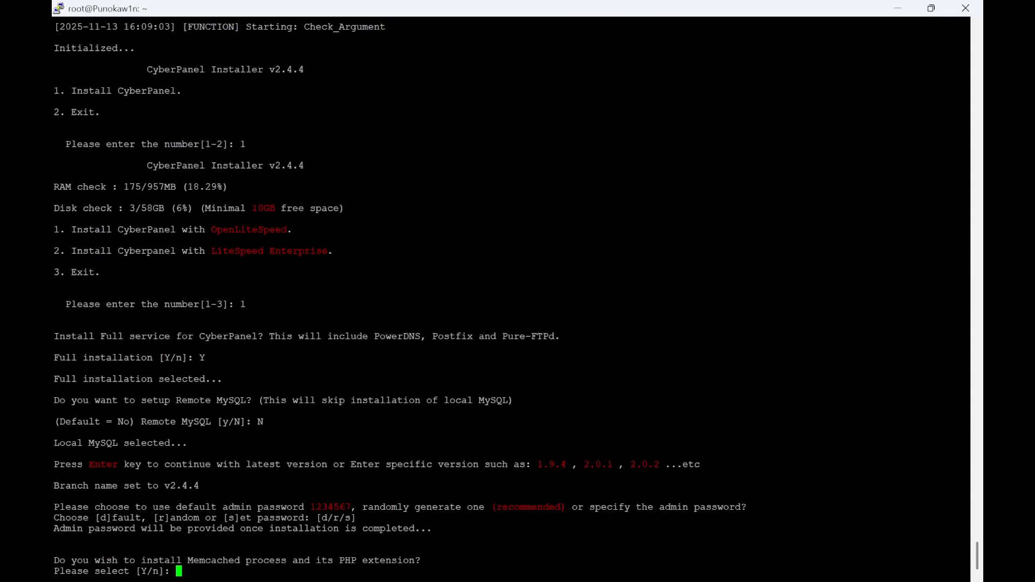
{"action": "type", "text": "Y"}
{"action": "key", "text": "Return"}
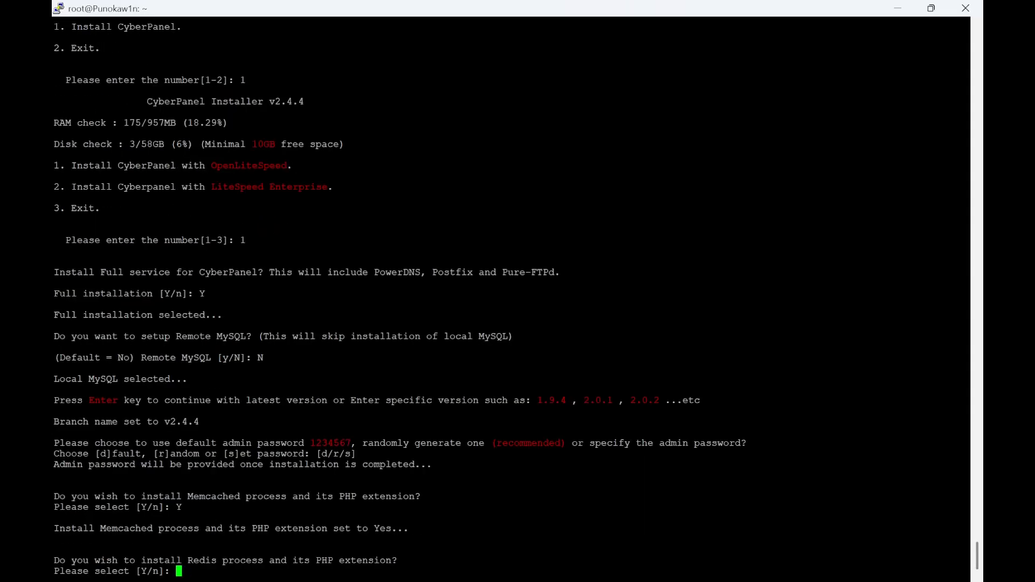
{"action": "type", "text": "Y"}
{"action": "key", "text": "Return"}
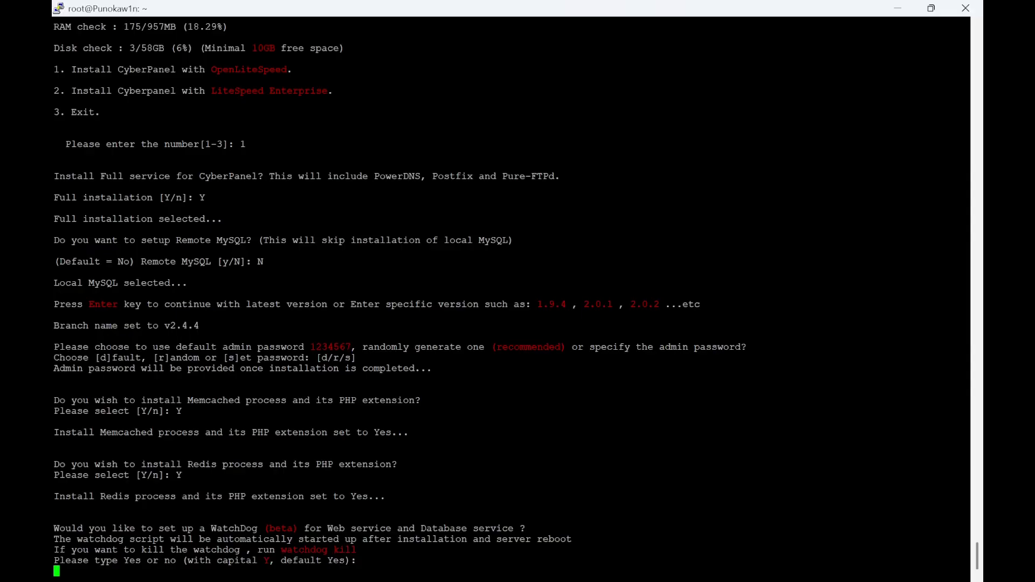
{"action": "type", "text": "Y"}
{"action": "key", "text": "Return"}
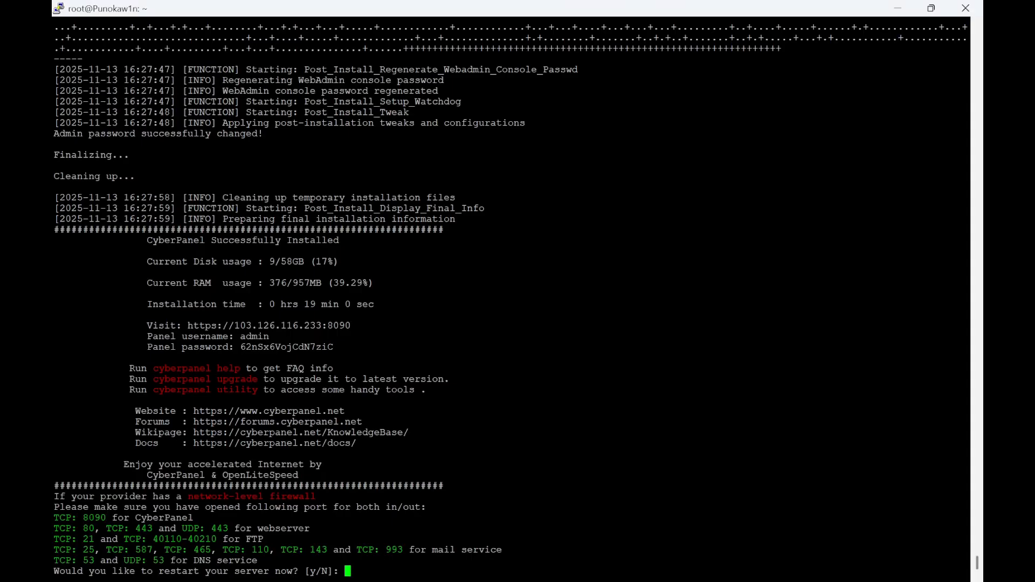
Step: Copy the CyberPanel install summary from PuTTY and paste it into Notepad
{"action": "left_click_drag", "start_coordinate": [55, 227], "coordinate": [53, 495]}
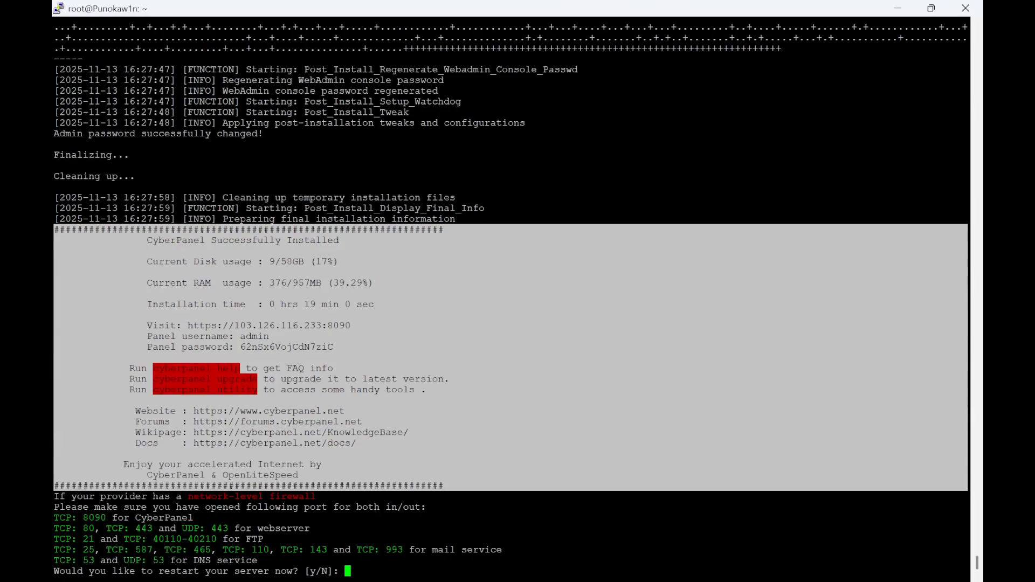
{"action": "right_click", "coordinate": [453, 486]}
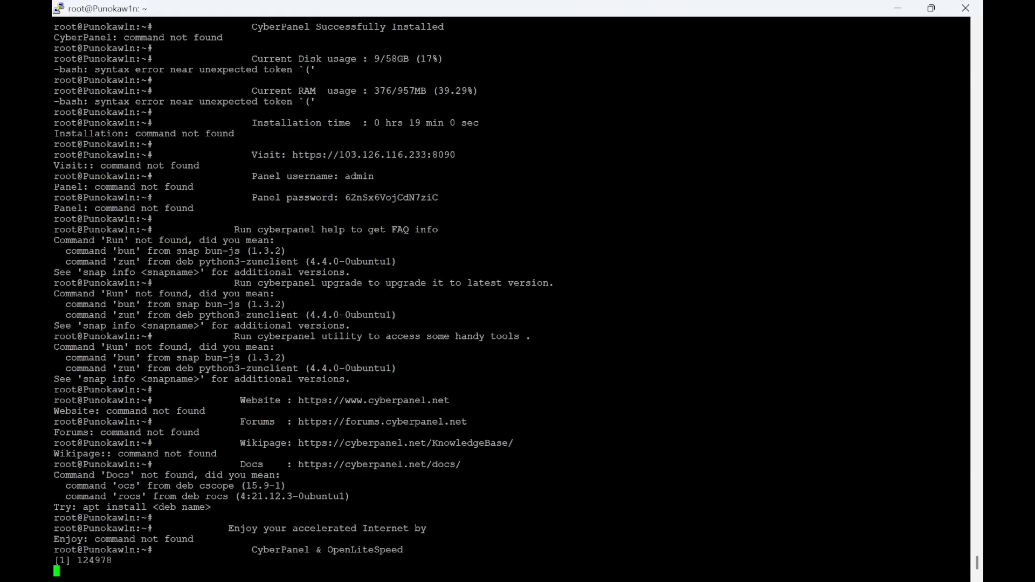
{"action": "mouse_move", "coordinate": [977, 562]}
{"action": "left_mouse_down"}
{"action": "mouse_move", "coordinate": [977, 465]}
{"action": "mouse_move", "coordinate": [977, 562]}
{"action": "left_mouse_up"}
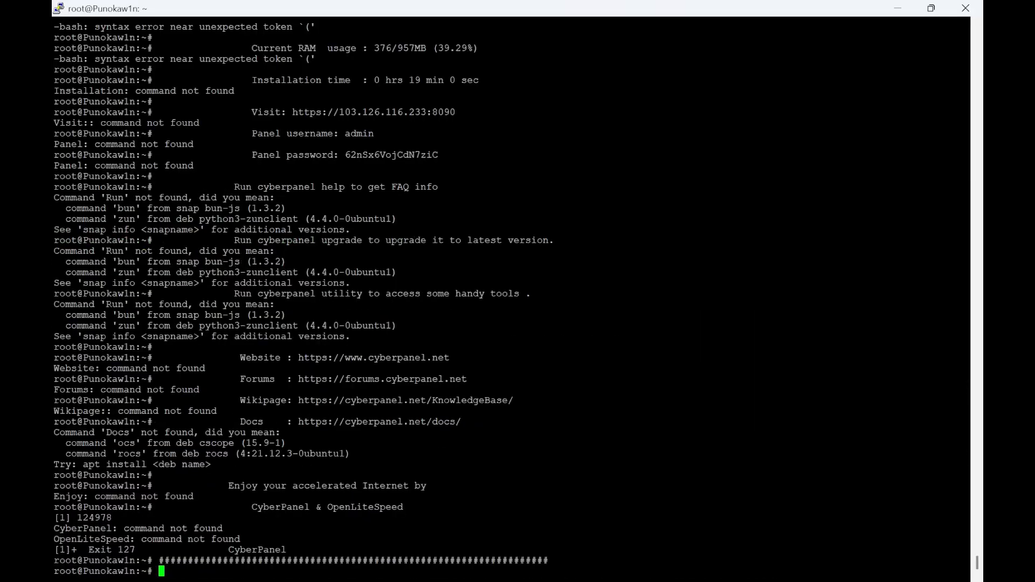
{"action": "scroll", "coordinate": [511, 296], "scroll_direction": "up", "scroll_amount": 4}
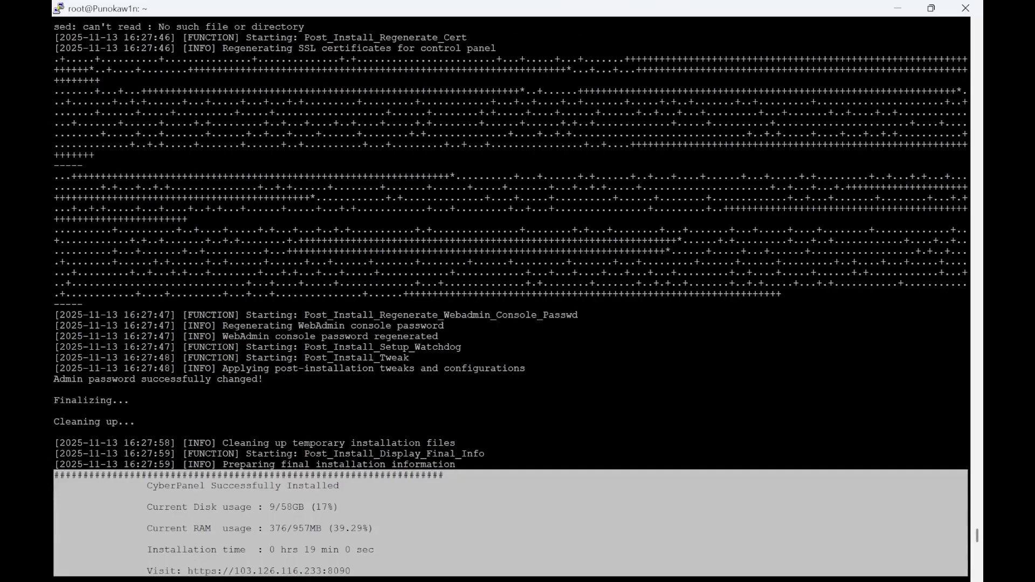
{"action": "key", "text": "alt+Tab"}
{"action": "key", "text": "alt+Tab"}
{"action": "key", "text": "alt+Tab"}
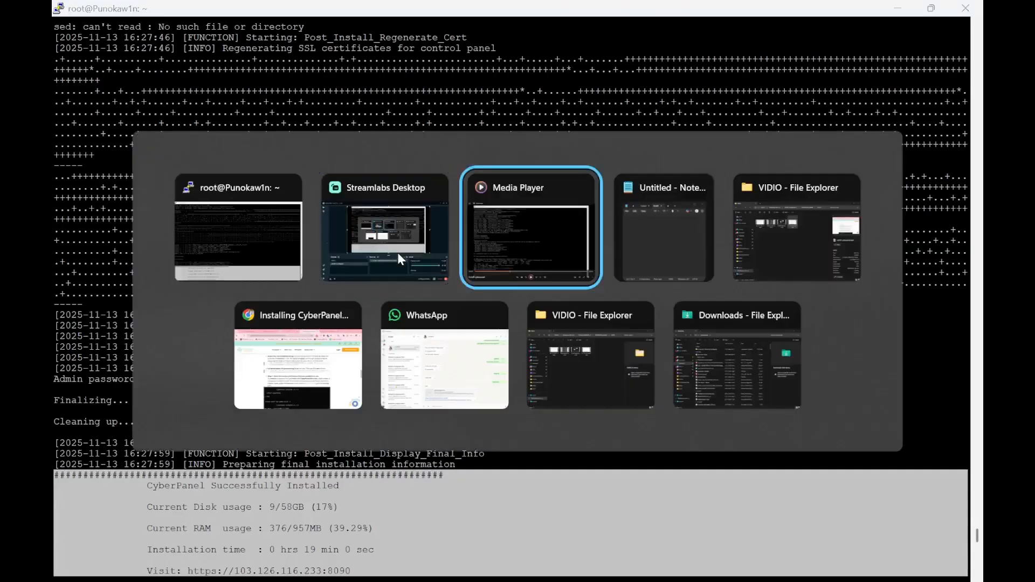
{"action": "key", "text": "ctrl+v"}
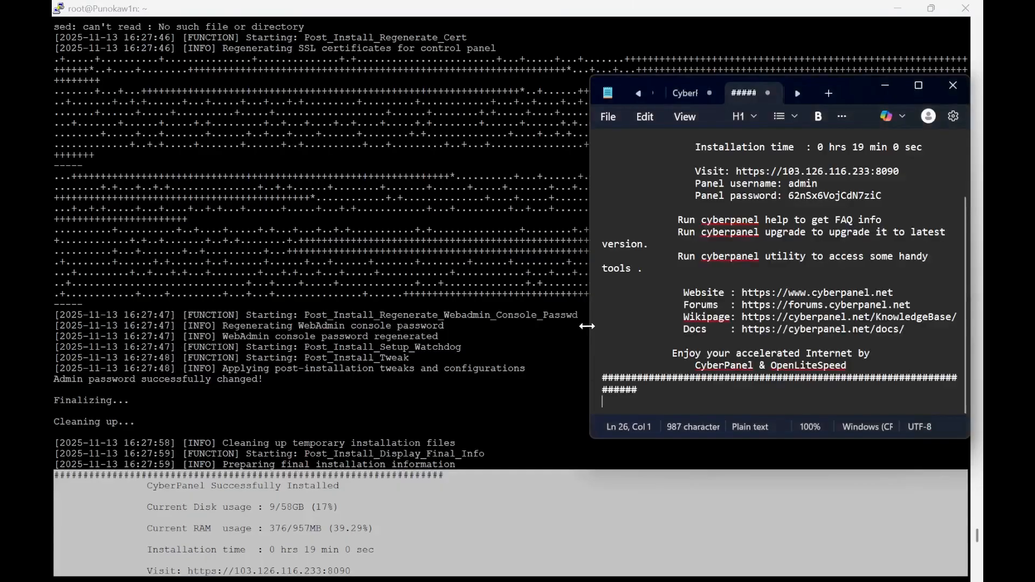
{"action": "scroll", "coordinate": [588, 324], "scroll_direction": "up", "scroll_amount": 3}
{"action": "scroll", "coordinate": [782, 270], "scroll_direction": "up", "scroll_amount": 2}
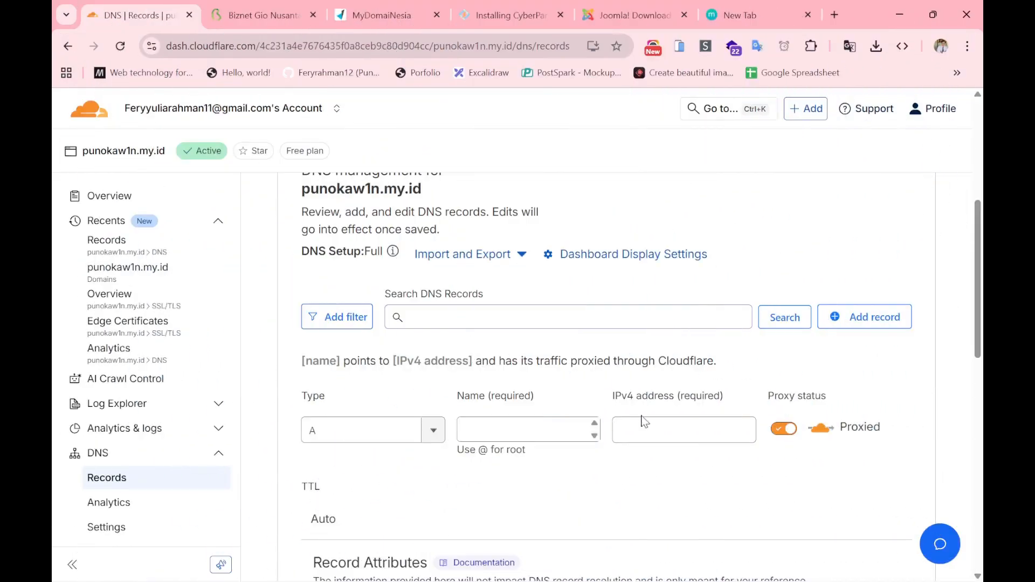
Step: Fill the A record 'panel' with IPv4 103.126.116.233 and proxy status DNS only
{"action": "left_click", "coordinate": [534, 429]}
{"action": "type", "text": "panel"}
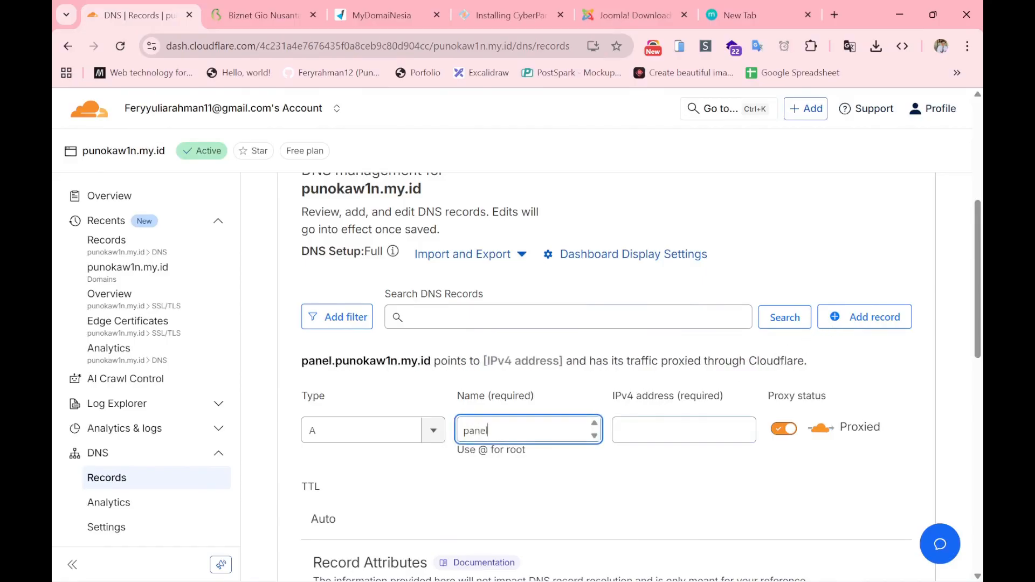
{"action": "key", "text": "Tab"}
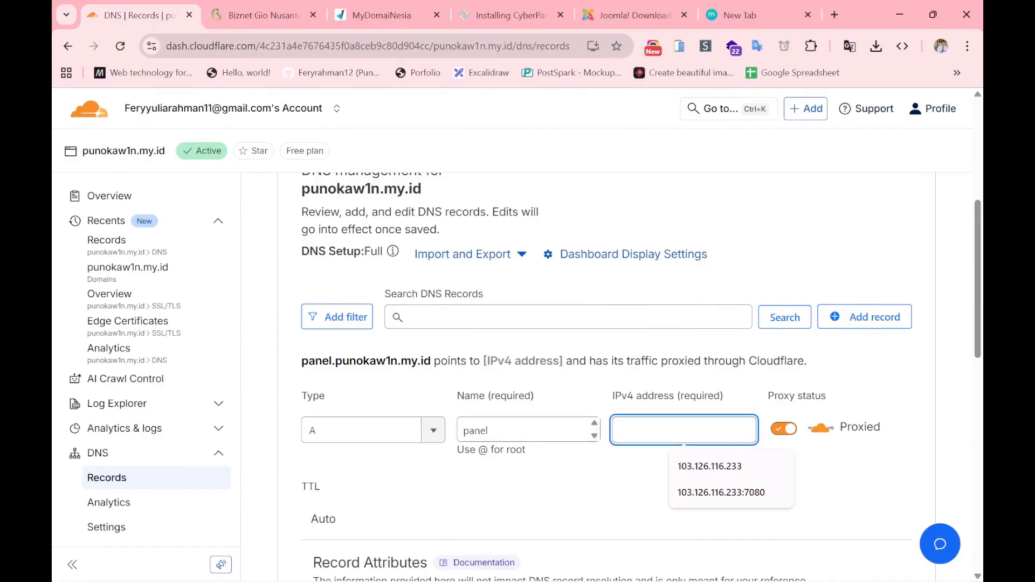
{"action": "key", "text": "Escape"}
{"action": "key", "text": "Down"}
{"action": "left_click", "coordinate": [702, 470]}
{"action": "left_click", "coordinate": [683, 477]}
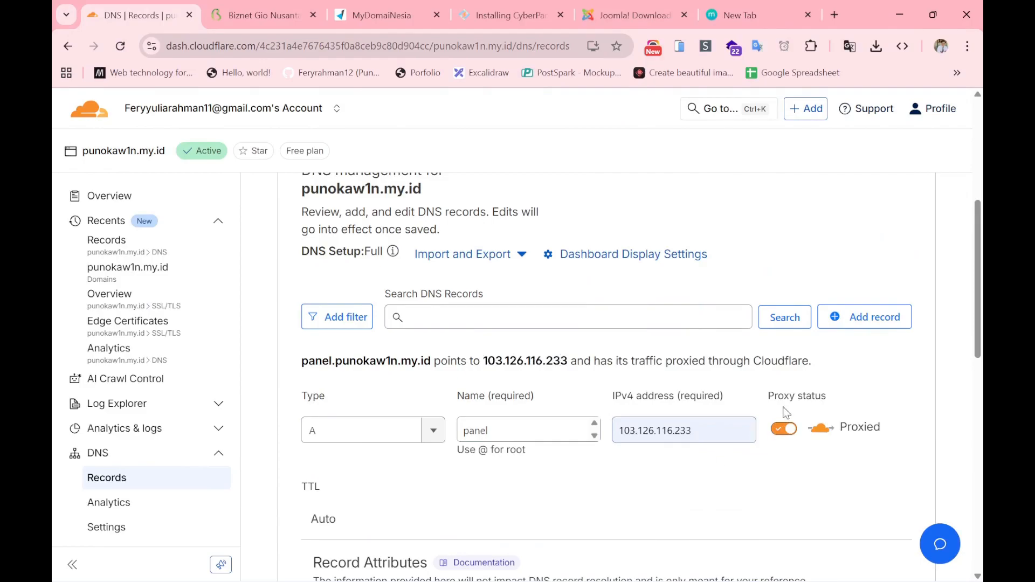
{"action": "left_click", "coordinate": [786, 431]}
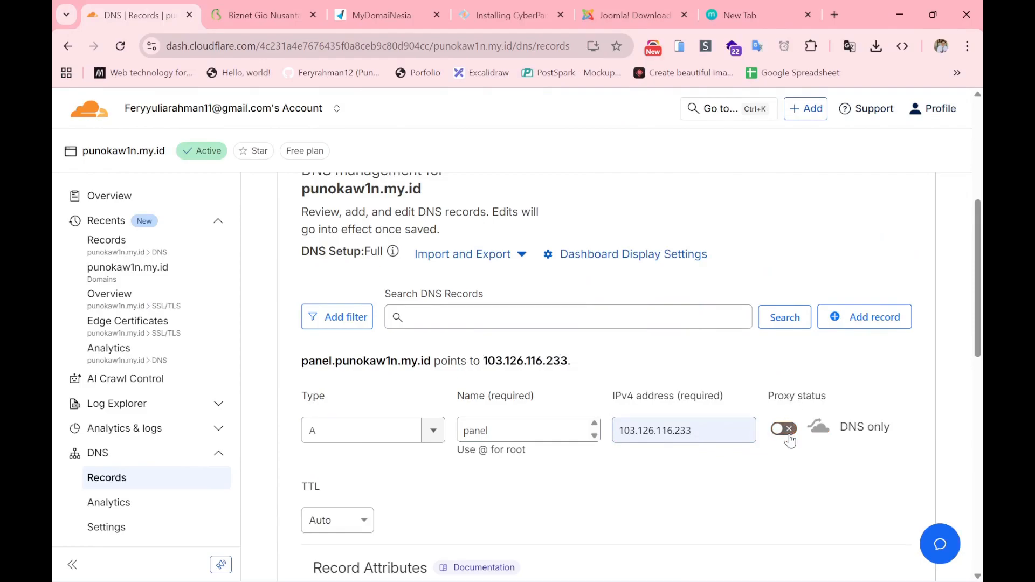
{"action": "scroll", "coordinate": [789, 440], "scroll_direction": "down", "scroll_amount": 4}
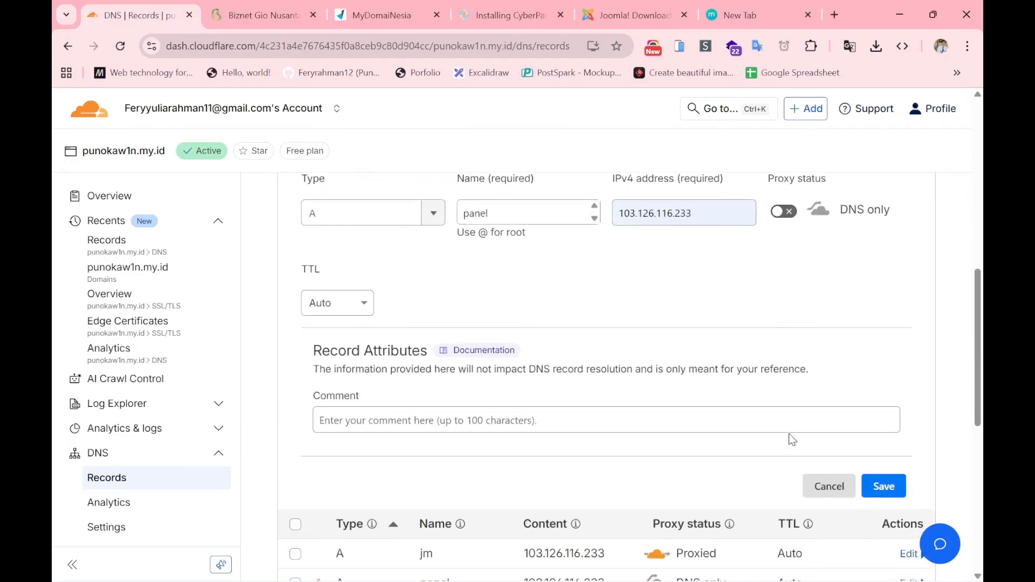
Step: Save the panel record, then add a proxied A record punokaw1n pointing to 103.126.116.233
{"action": "left_click", "coordinate": [884, 486]}
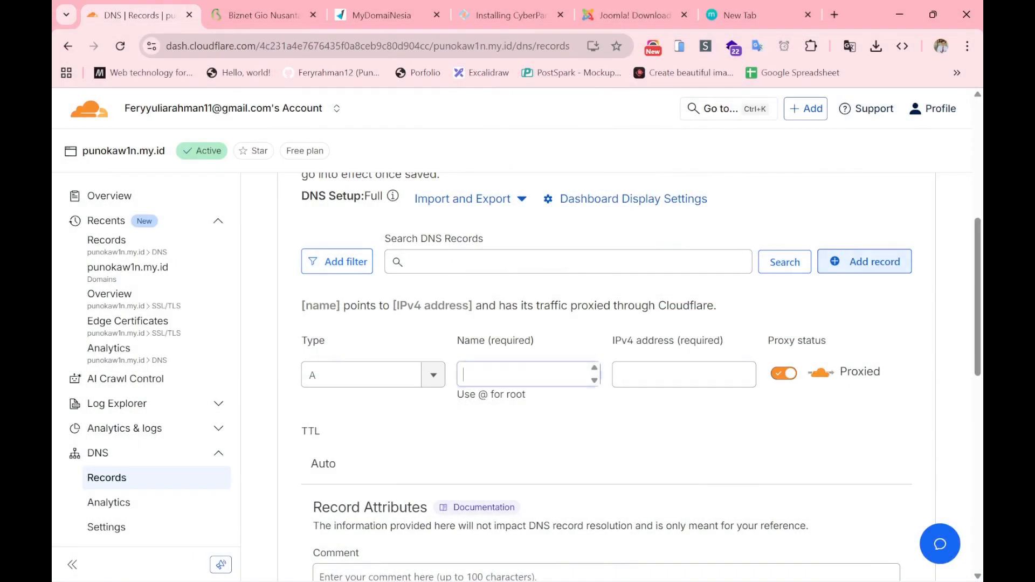
{"action": "type", "text": "punokk"}
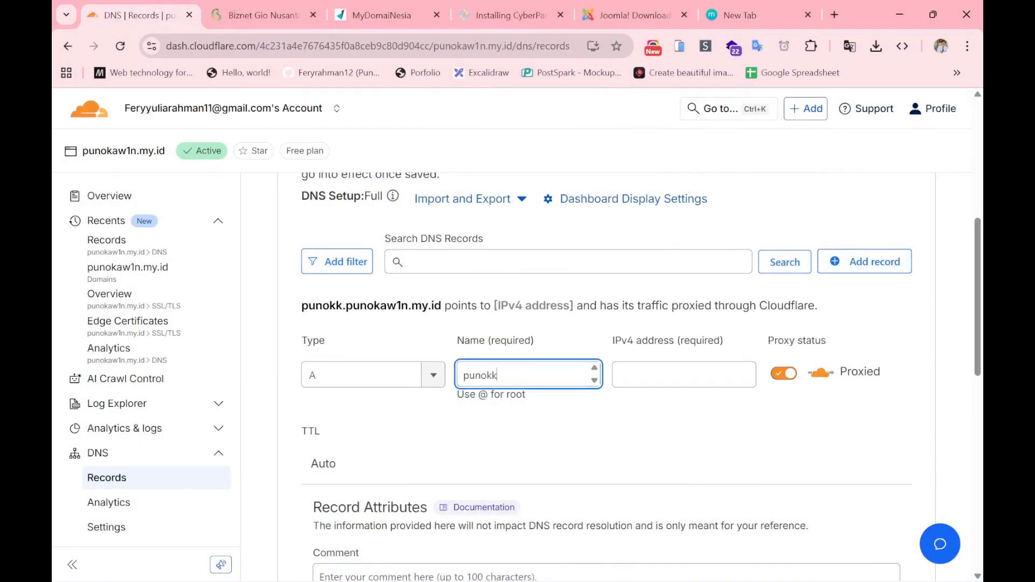
{"action": "key", "text": "BackSpace"}
{"action": "type", "text": "a1"}
{"action": "key", "text": "BackSpace"}
{"action": "type", "text": "w1n"}
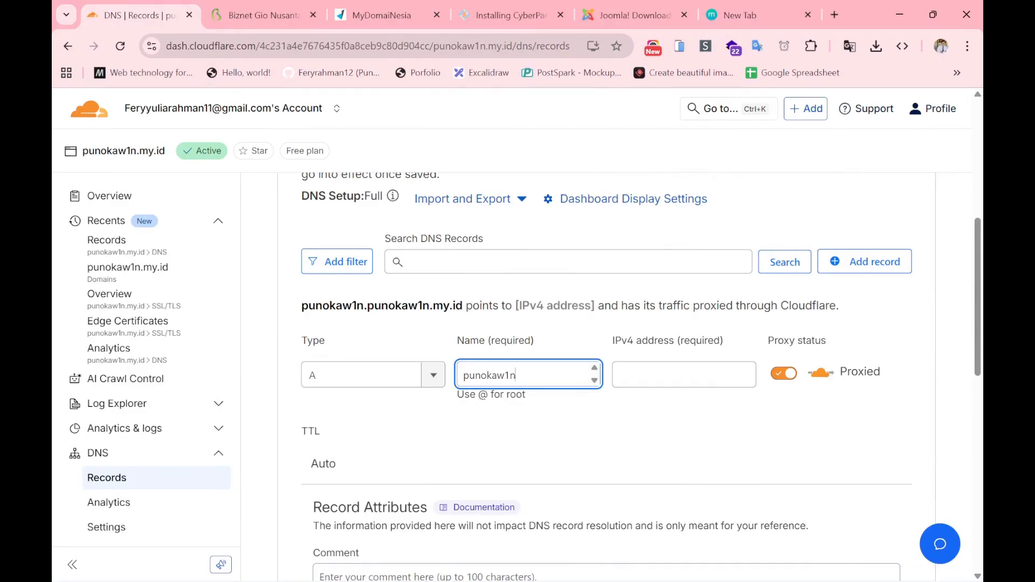
{"action": "left_click", "coordinate": [684, 375]}
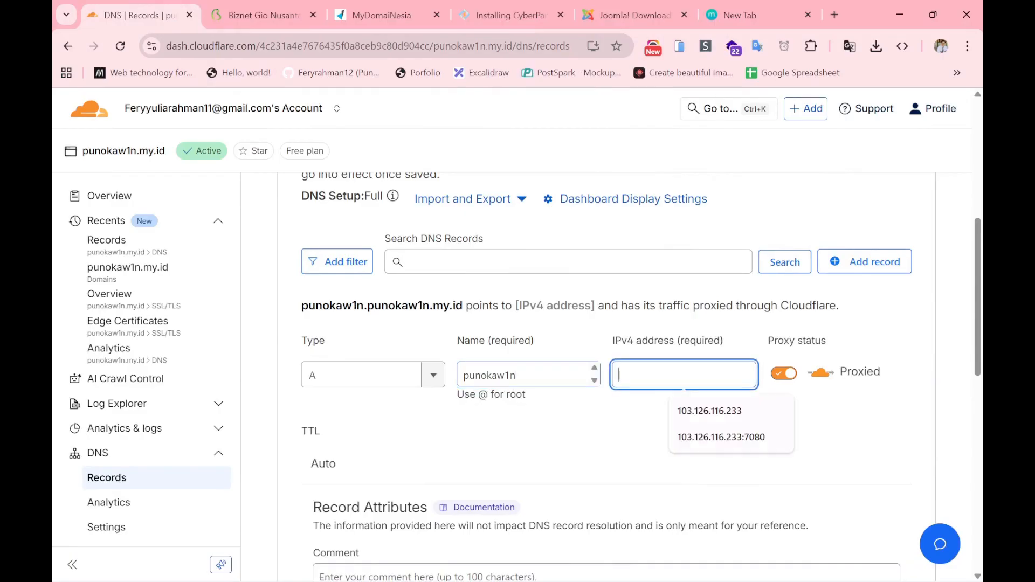
{"action": "left_click", "coordinate": [693, 413]}
{"action": "left_click", "coordinate": [693, 413]}
{"action": "scroll", "coordinate": [694, 413], "scroll_direction": "down", "scroll_amount": 1}
{"action": "scroll", "coordinate": [693, 413], "scroll_direction": "down", "scroll_amount": 2}
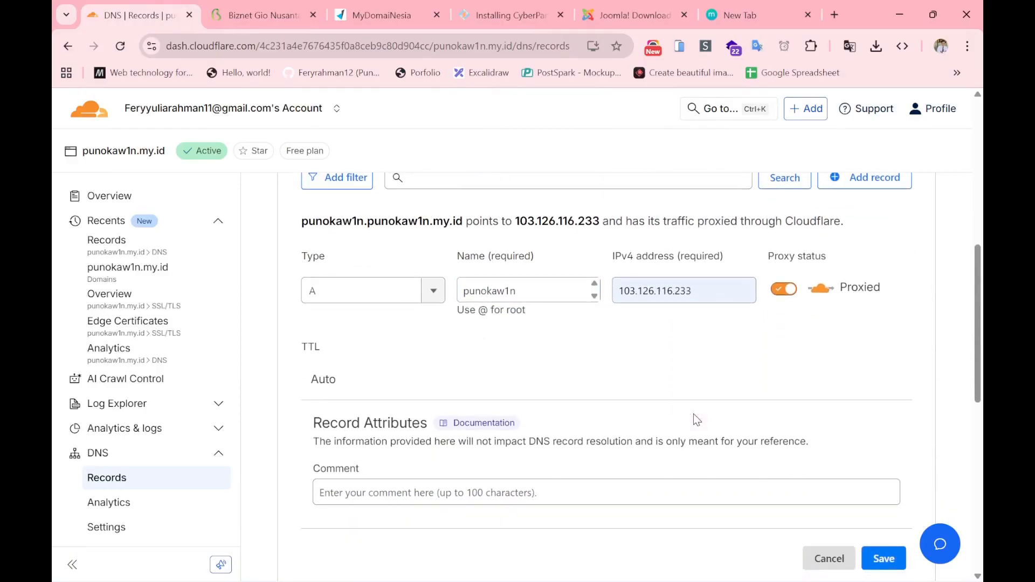
{"action": "left_click", "coordinate": [885, 462]}
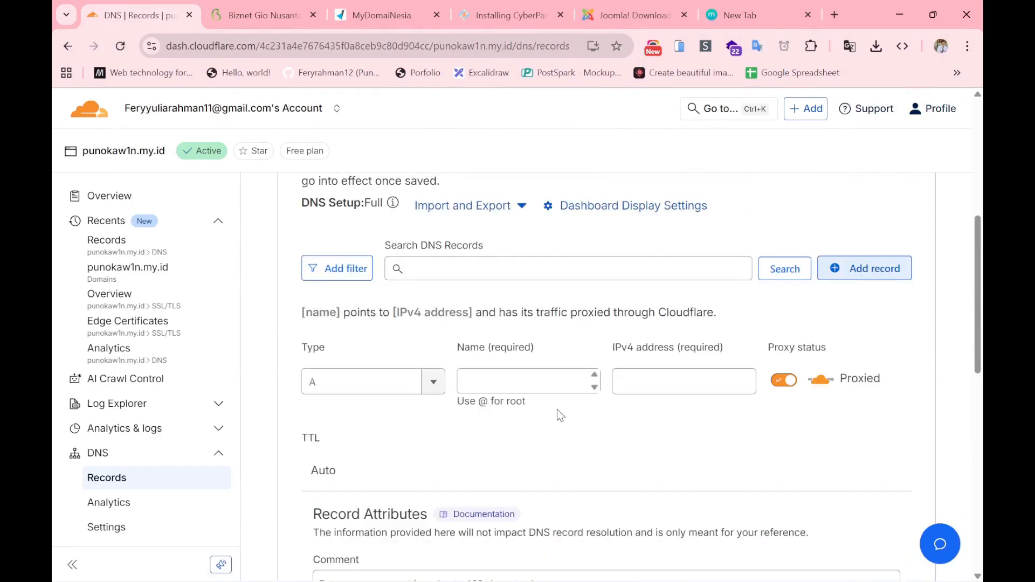
Step: Fill a new proxied A record named wp pointing to 103.126.116.233
{"action": "left_click", "coordinate": [525, 381]}
{"action": "type", "text": "wp"}
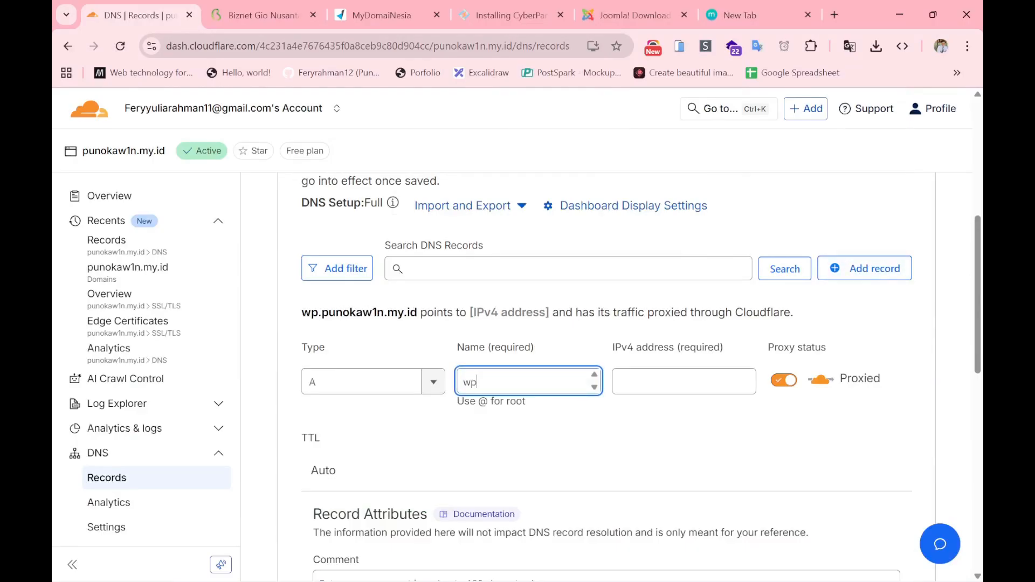
{"action": "left_click", "coordinate": [706, 383]}
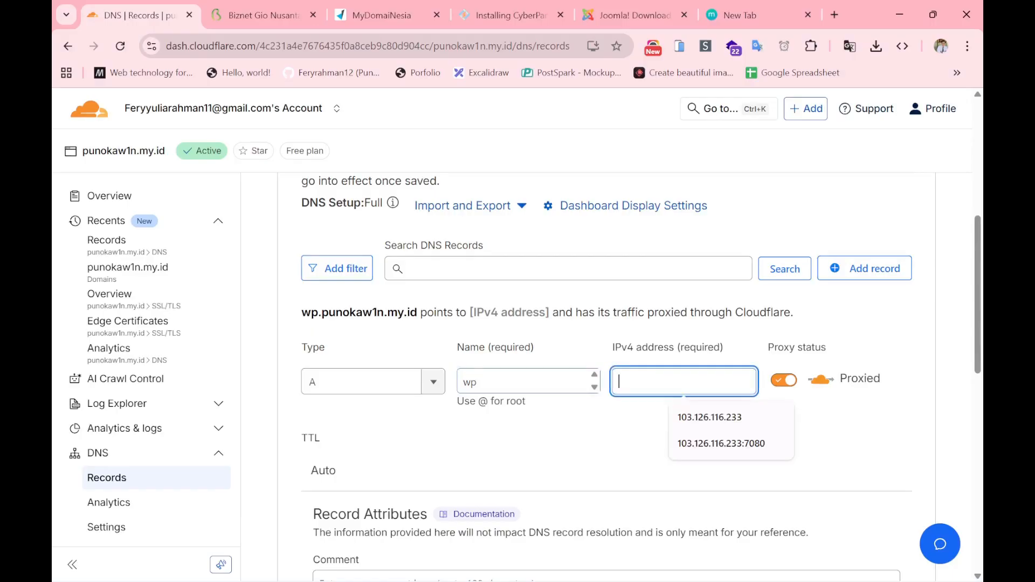
{"action": "left_click", "coordinate": [711, 418]}
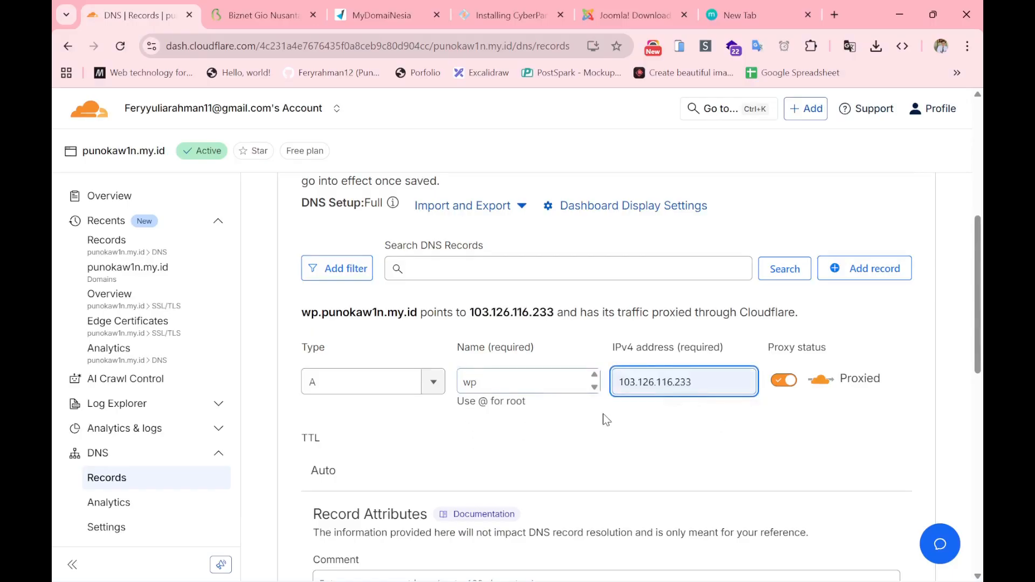
{"action": "scroll", "coordinate": [604, 418], "scroll_direction": "down", "scroll_amount": 4}
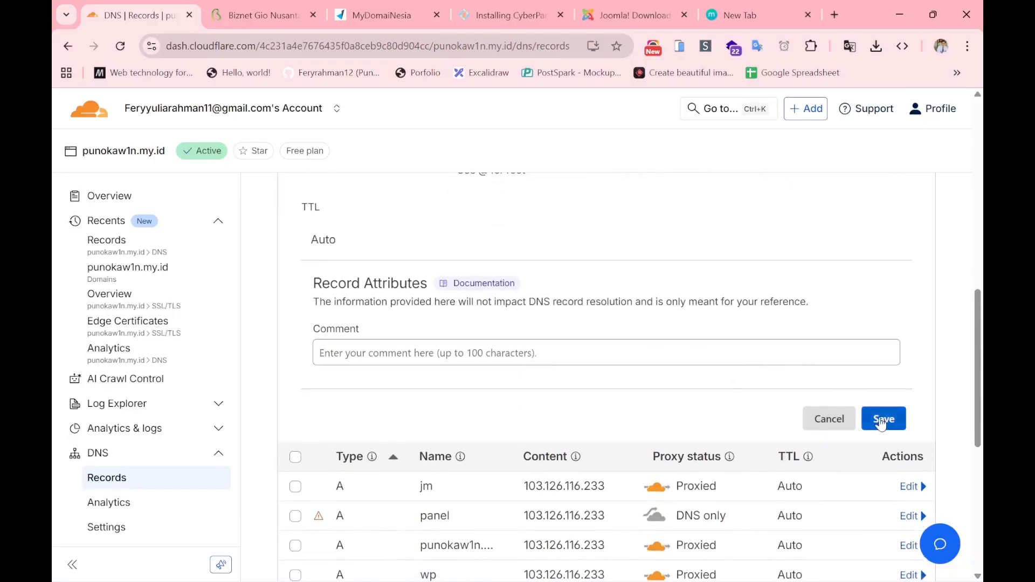
Step: Load the CyberPanel login page at panel.punokaw1n.my.id:8090 in a new tab
{"action": "left_click", "coordinate": [755, 15]}
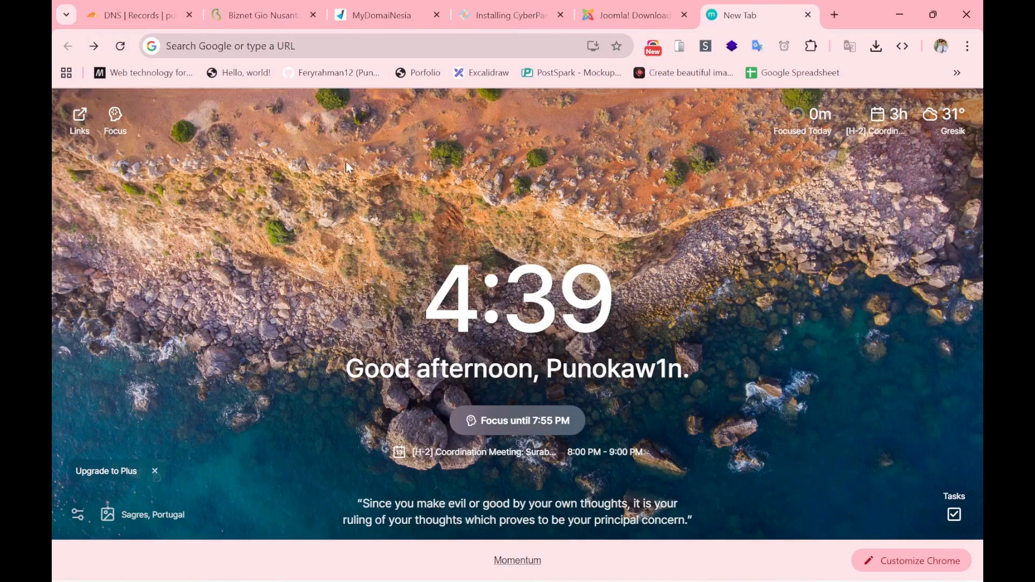
{"action": "key", "text": "ctrl+l"}
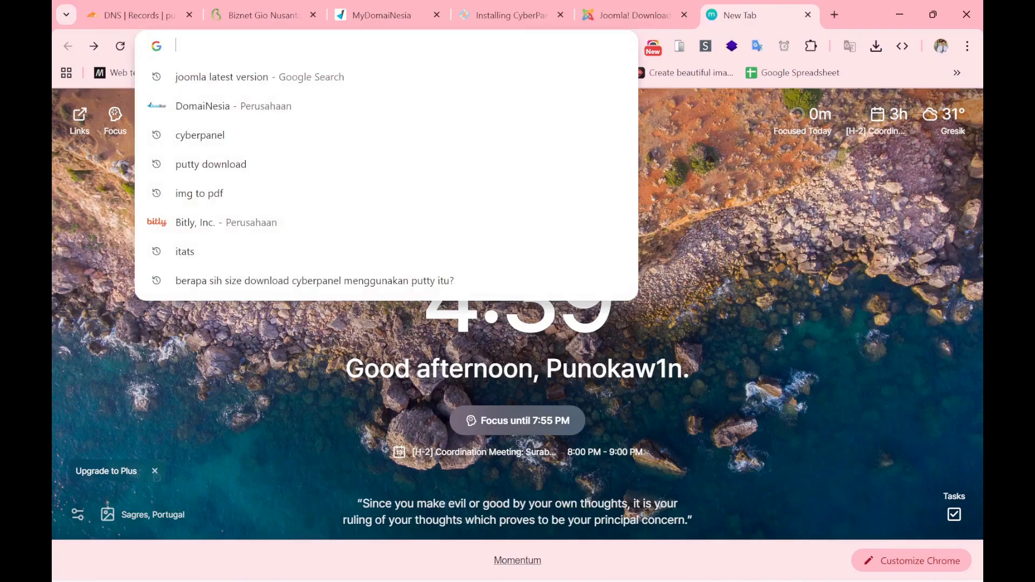
{"action": "type", "text": "panel"}
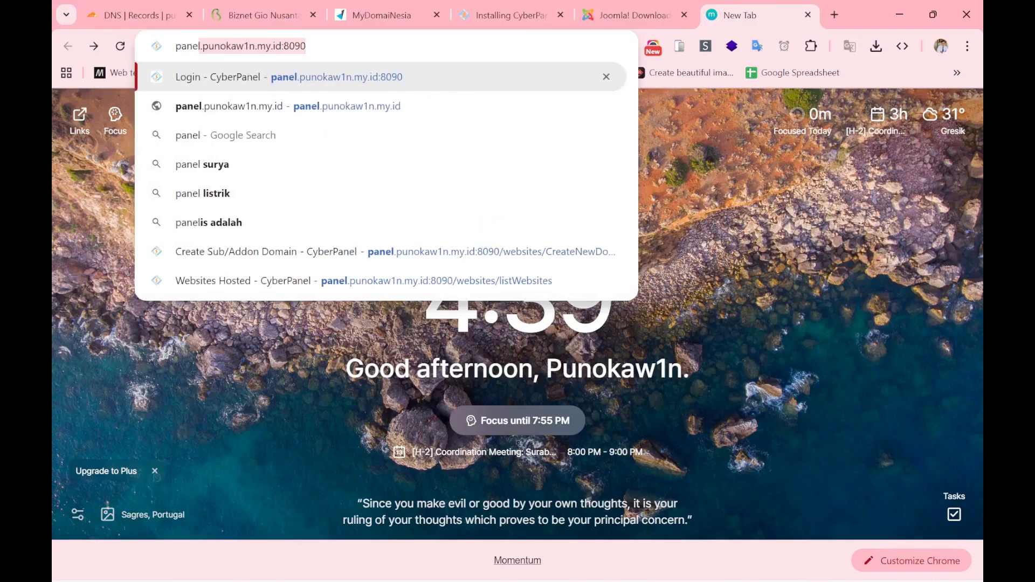
{"action": "key", "text": "Right"}
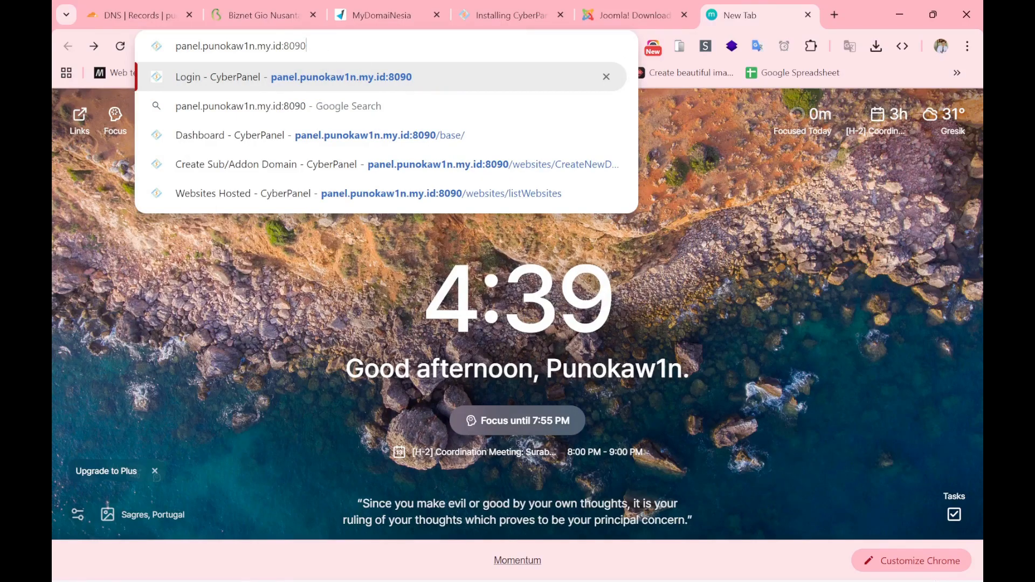
{"action": "key", "text": "Return"}
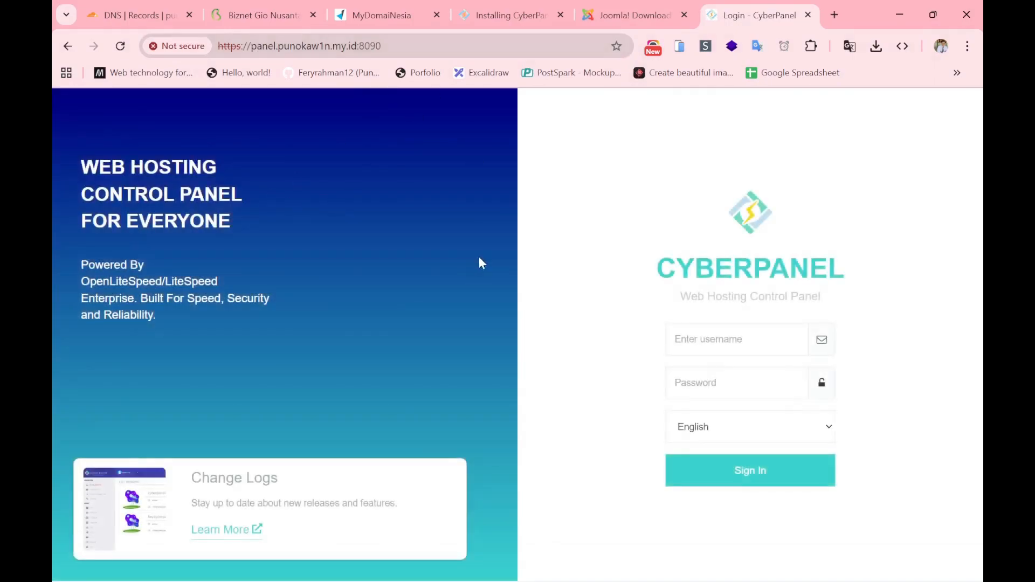
Step: Copy the installer's password from Notepad and sign in as admin
{"action": "key", "text": "alt+Tab"}
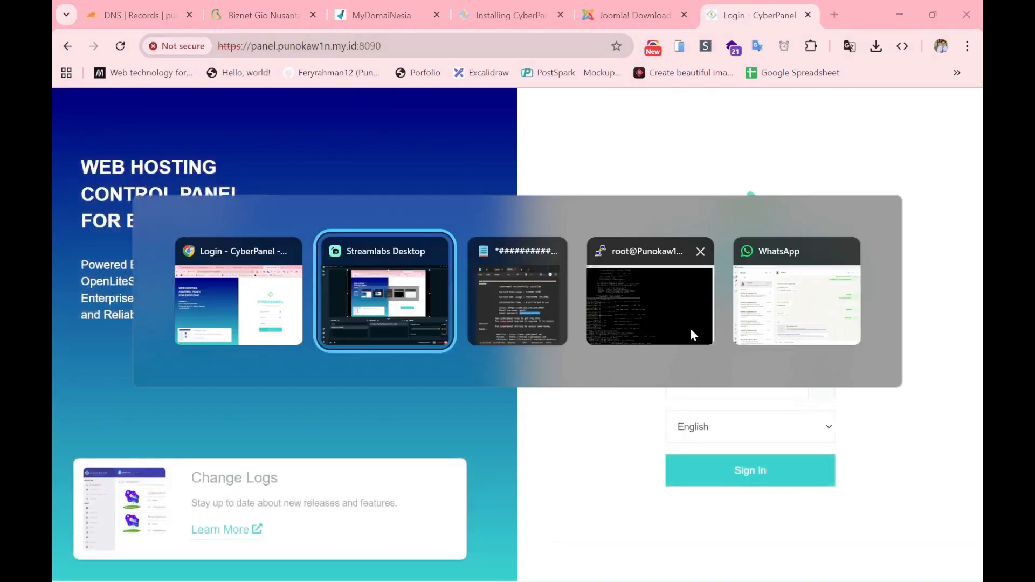
{"action": "key", "text": "alt+Tab"}
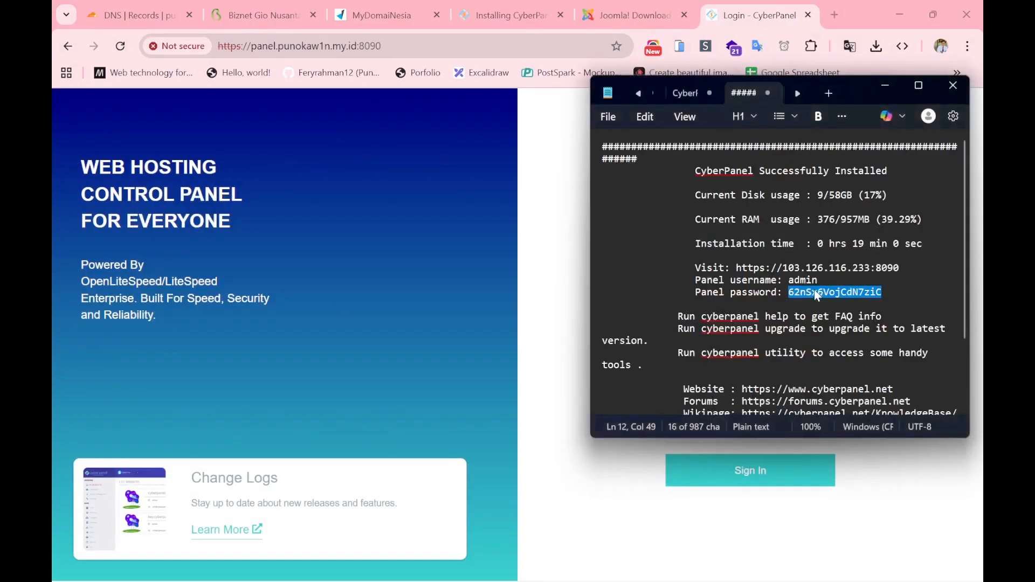
{"action": "left_click", "coordinate": [813, 291]}
{"action": "double_click", "coordinate": [813, 290]}
{"action": "triple_click", "coordinate": [813, 290]}
{"action": "left_click", "coordinate": [813, 290]}
{"action": "double_click", "coordinate": [813, 292]}
{"action": "key", "text": "alt+Tab"}
{"action": "type", "text": "admin"}
{"action": "key", "text": "Tab"}
{"action": "key", "text": "ctrl+v"}
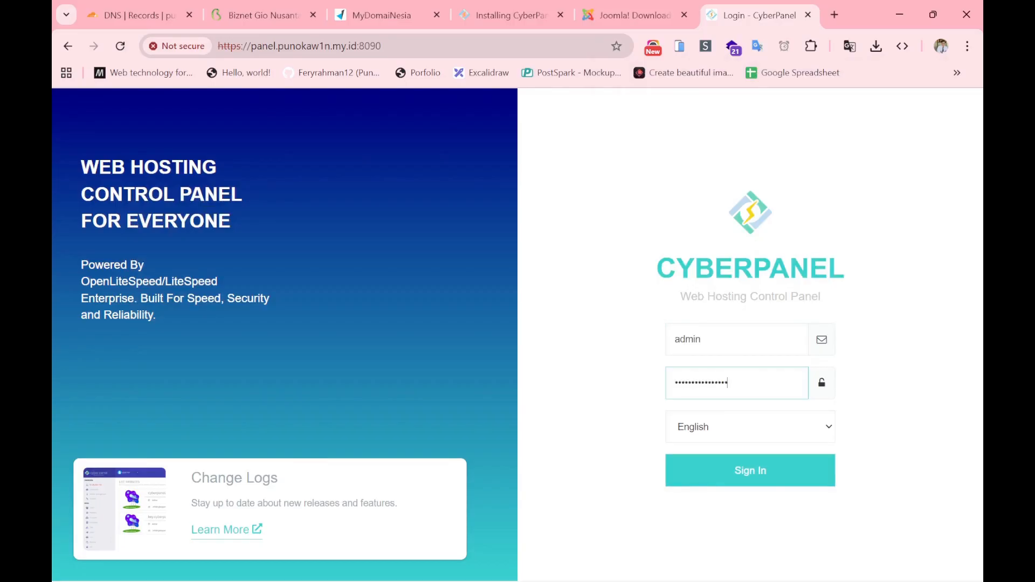
{"action": "left_click", "coordinate": [727, 480]}
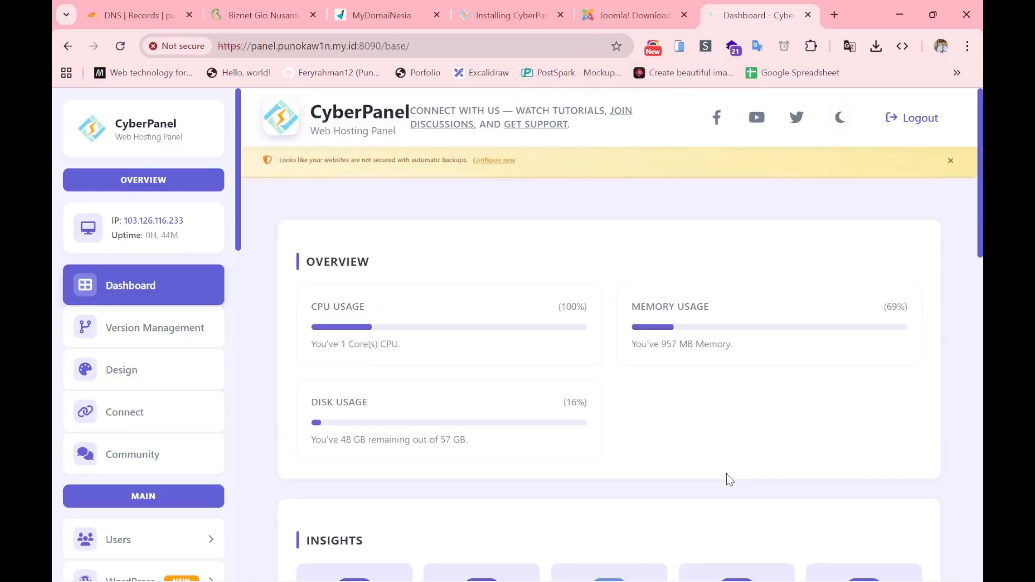
Step: Open the Create Website form from the Websites menu
{"action": "scroll", "coordinate": [378, 385], "scroll_direction": "down", "scroll_amount": 2}
{"action": "scroll", "coordinate": [84, 368], "scroll_direction": "down", "scroll_amount": 8}
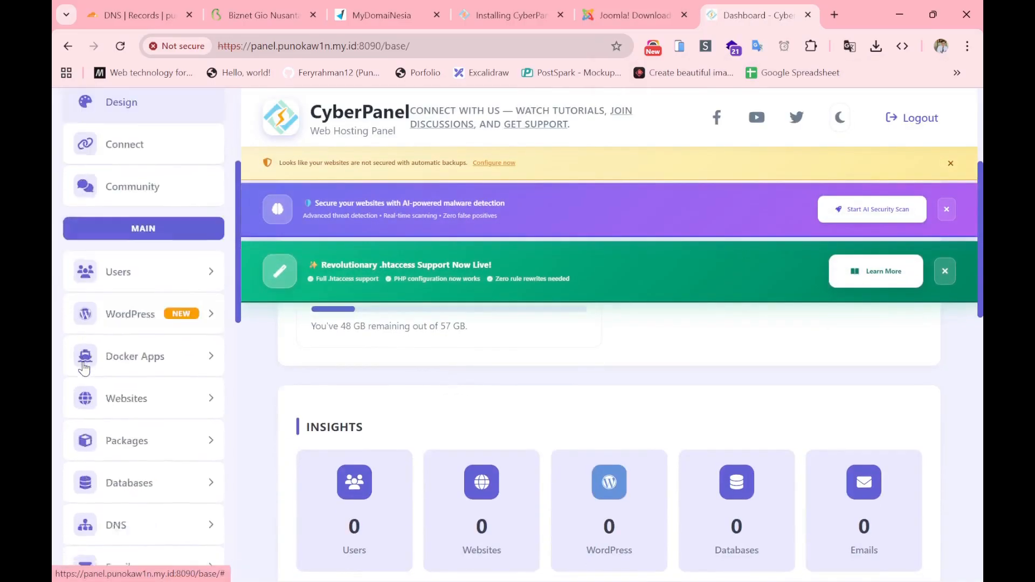
{"action": "scroll", "coordinate": [162, 388], "scroll_direction": "up", "scroll_amount": 4}
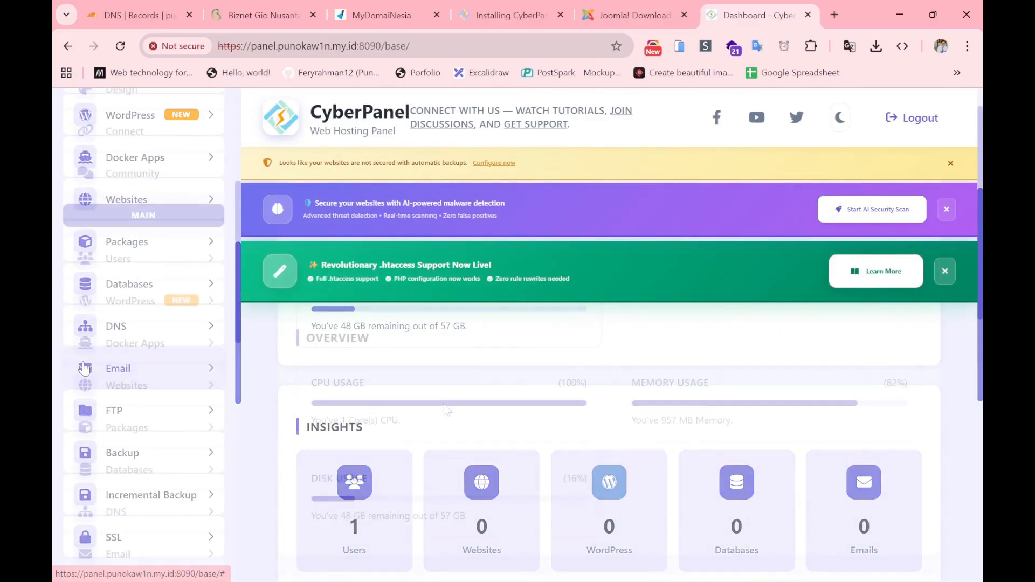
{"action": "left_click", "coordinate": [175, 395]}
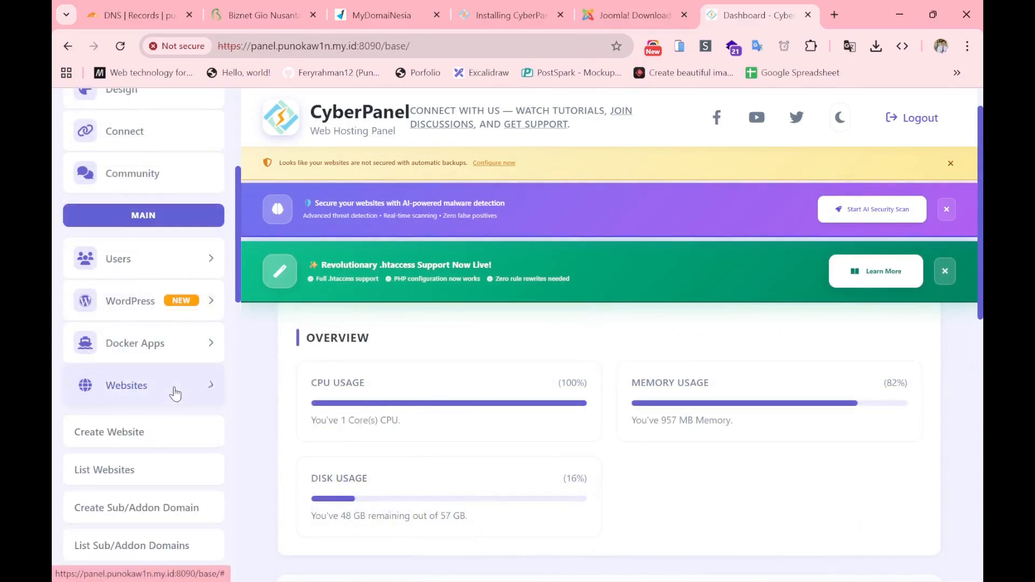
{"action": "scroll", "coordinate": [175, 394], "scroll_direction": "down", "scroll_amount": 3}
{"action": "left_click", "coordinate": [119, 309]}
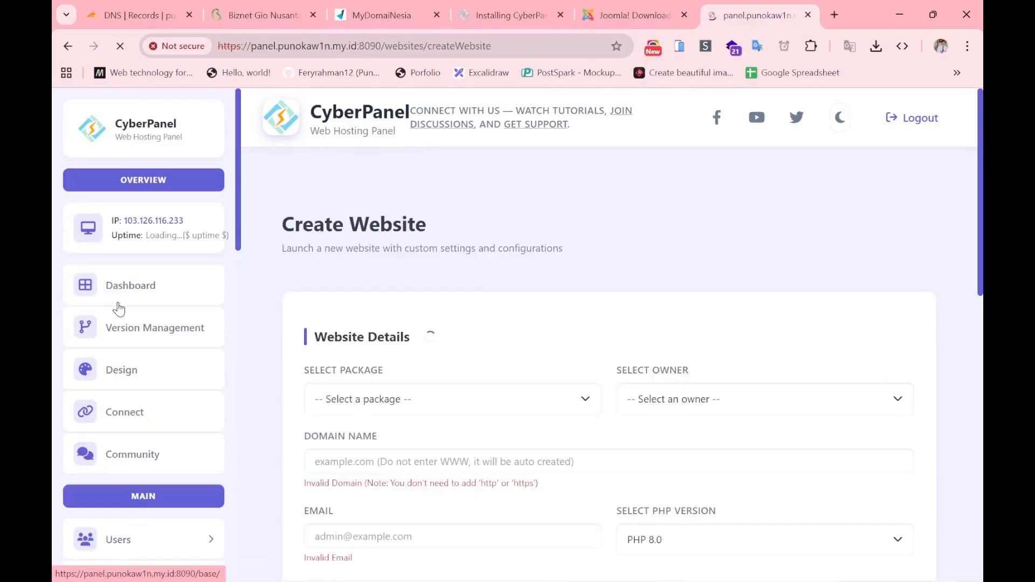
Step: Choose the Default package, admin as owner, and domain punokaw1n.my.id
{"action": "scroll", "coordinate": [409, 428], "scroll_direction": "down", "scroll_amount": 2}
{"action": "left_click", "coordinate": [398, 364]}
{"action": "left_click", "coordinate": [370, 406]}
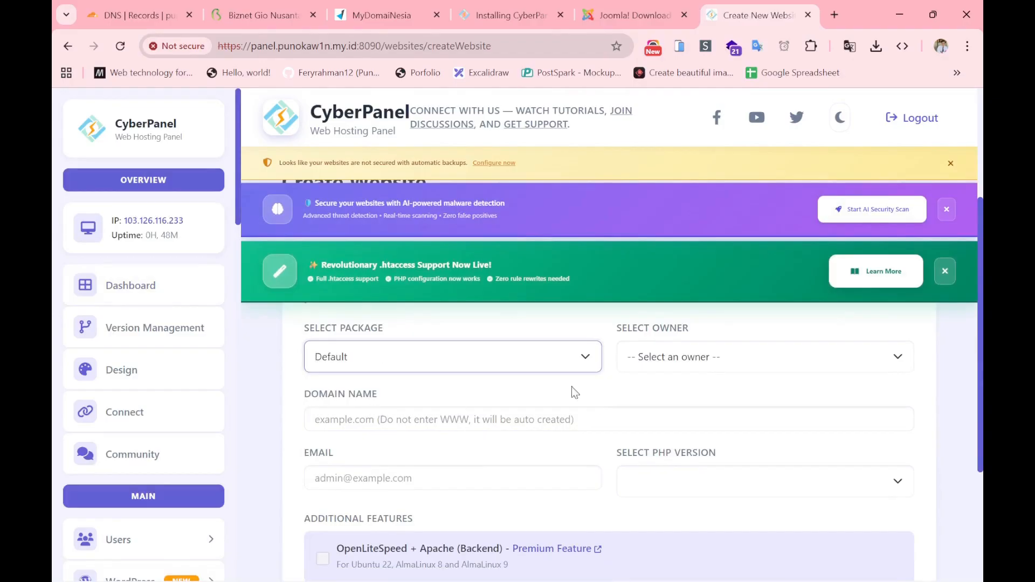
{"action": "left_click", "coordinate": [664, 362]}
{"action": "left_click", "coordinate": [645, 403]}
{"action": "left_click", "coordinate": [420, 419]}
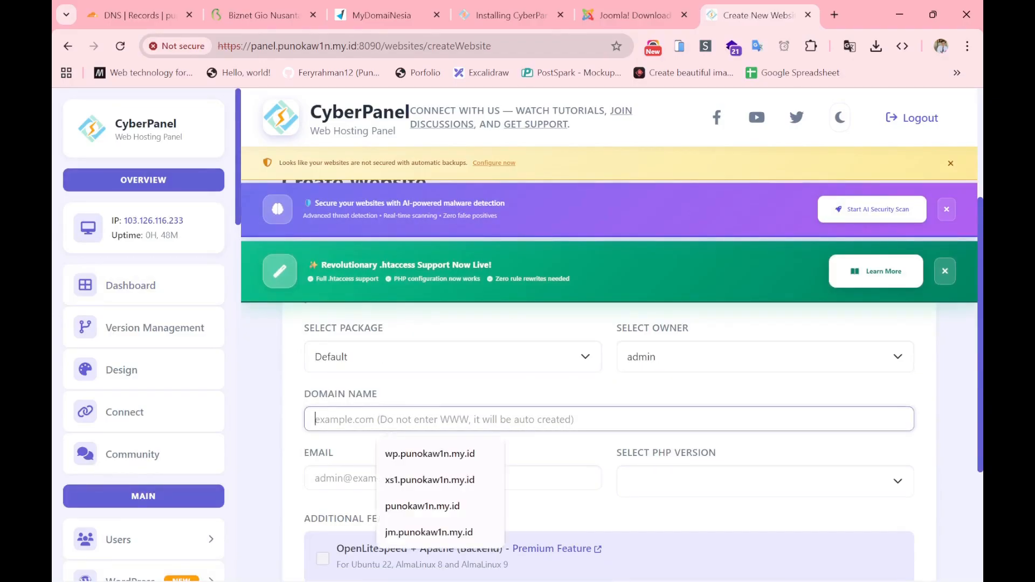
{"action": "left_click", "coordinate": [423, 507]}
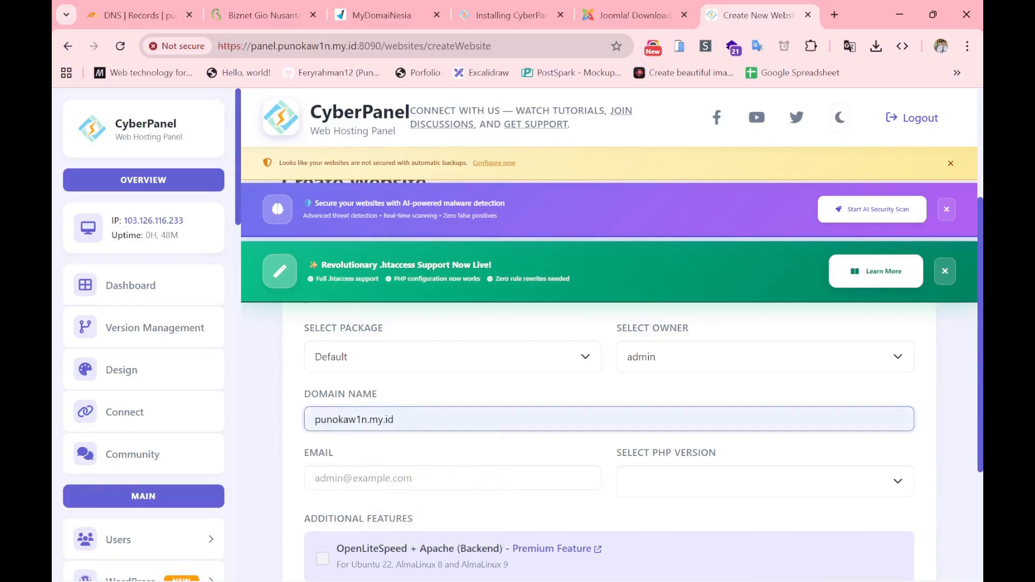
Step: Enter the contact email, select PHP 8.3, and create the website
{"action": "scroll", "coordinate": [401, 420], "scroll_direction": "down", "scroll_amount": 1}
{"action": "left_click", "coordinate": [402, 423]}
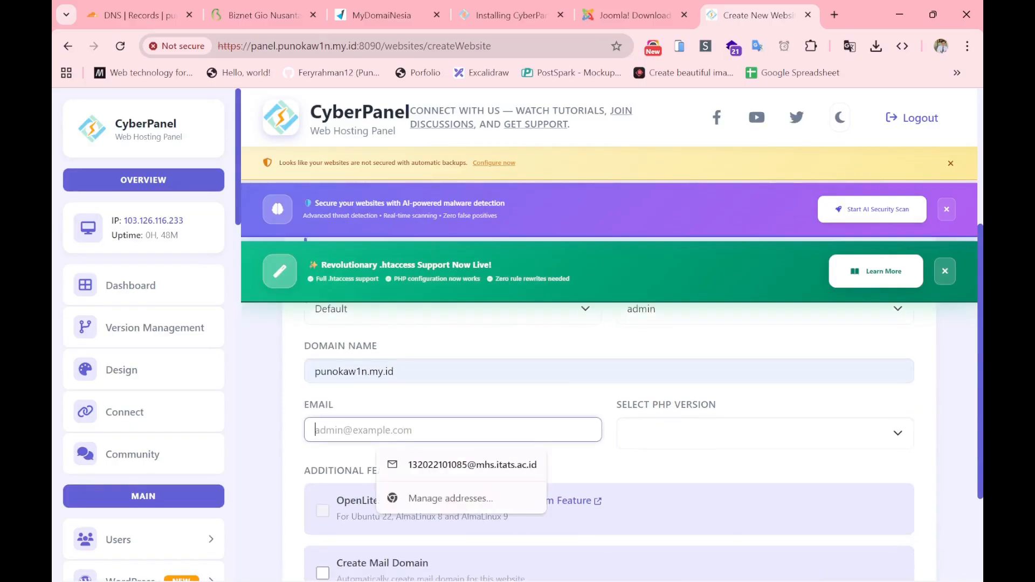
{"action": "type", "text": "feryyu"}
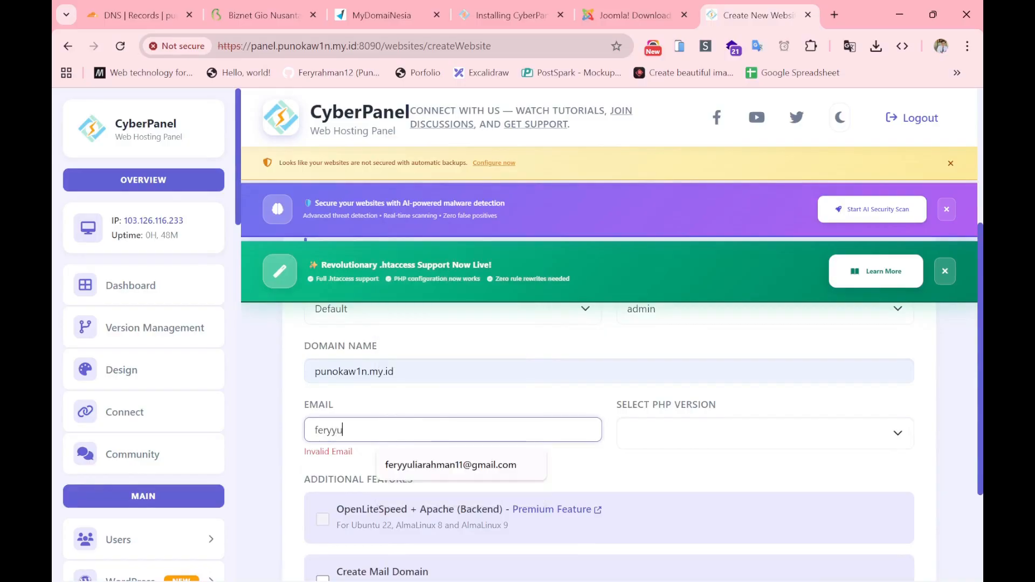
{"action": "left_click", "coordinate": [442, 464]}
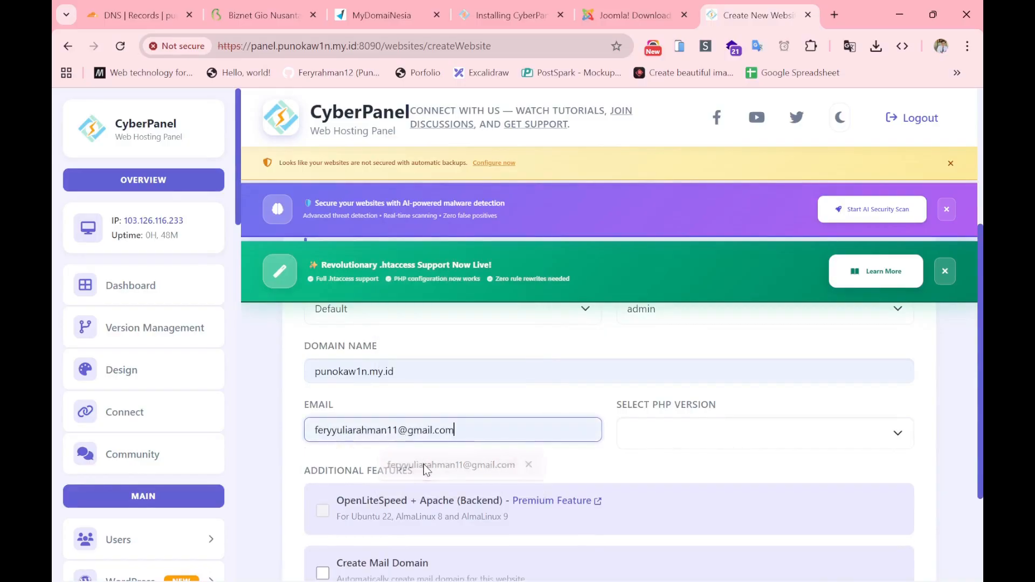
{"action": "left_click", "coordinate": [627, 437]}
{"action": "left_click", "coordinate": [648, 536]}
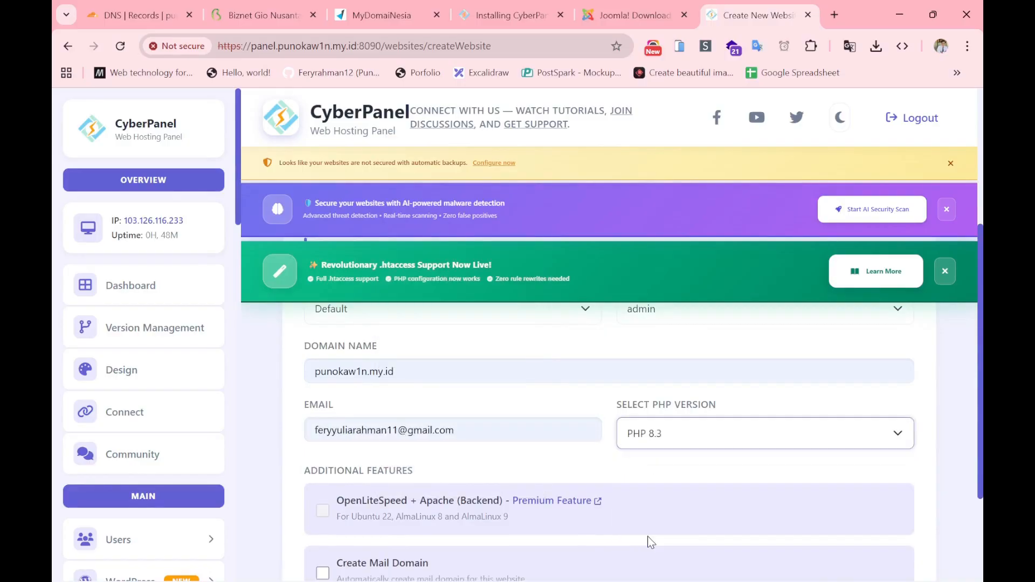
{"action": "scroll", "coordinate": [649, 540], "scroll_direction": "down", "scroll_amount": 2}
{"action": "scroll", "coordinate": [651, 542], "scroll_direction": "down", "scroll_amount": 1}
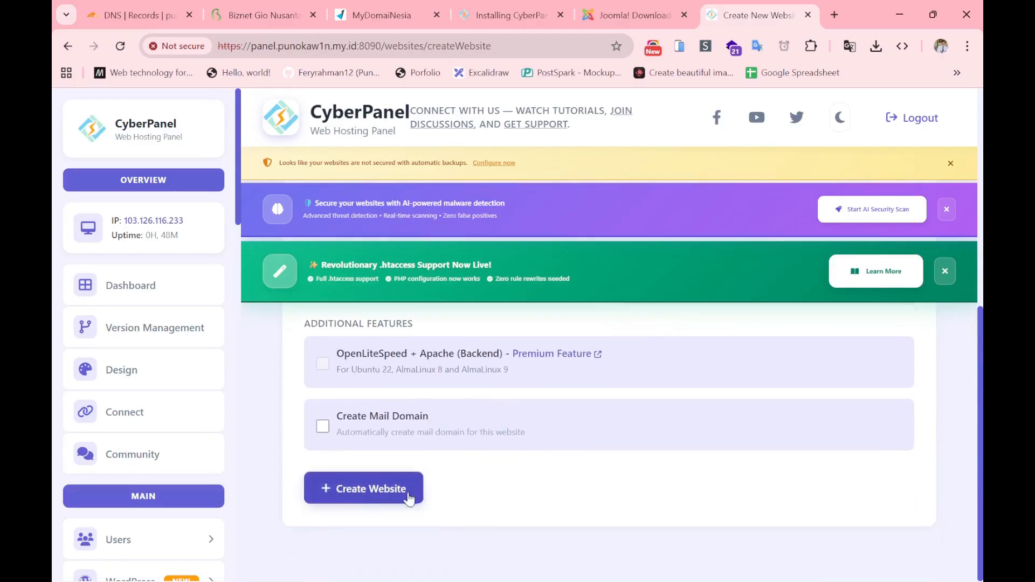
{"action": "left_click", "coordinate": [382, 494]}
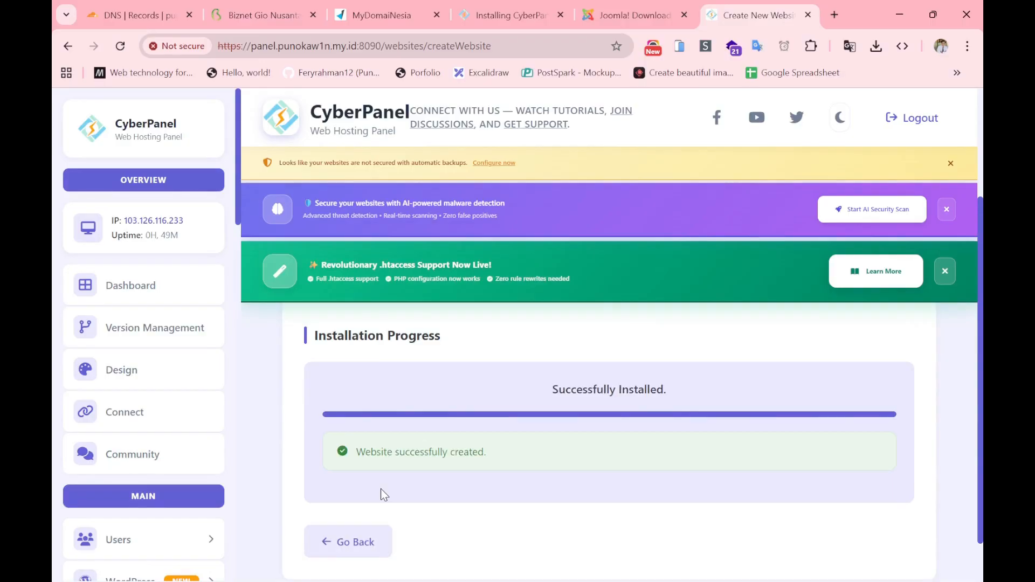
{"action": "scroll", "coordinate": [381, 489], "scroll_direction": "down", "scroll_amount": 1}
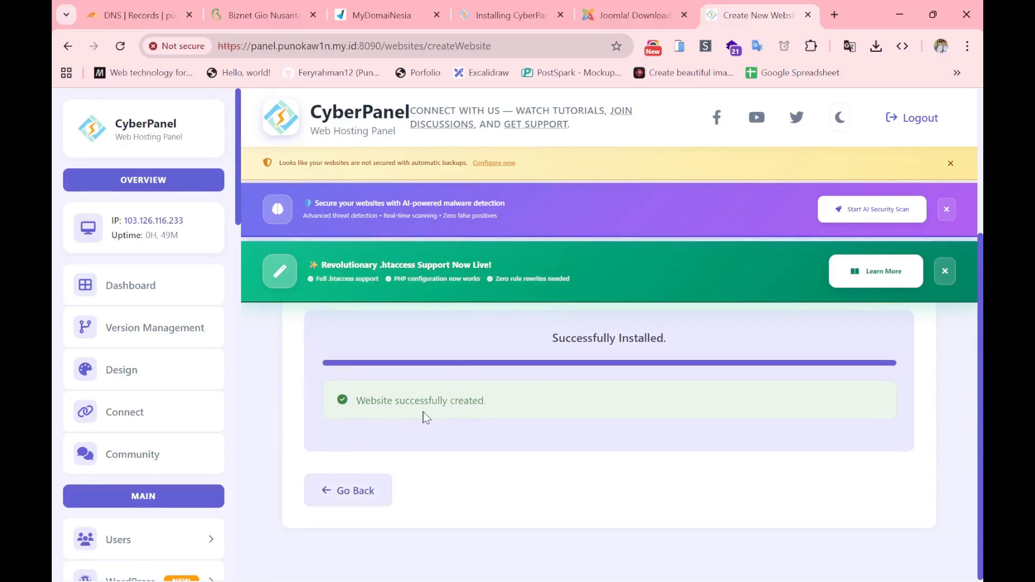
{"action": "scroll", "coordinate": [189, 410], "scroll_direction": "down", "scroll_amount": 8}
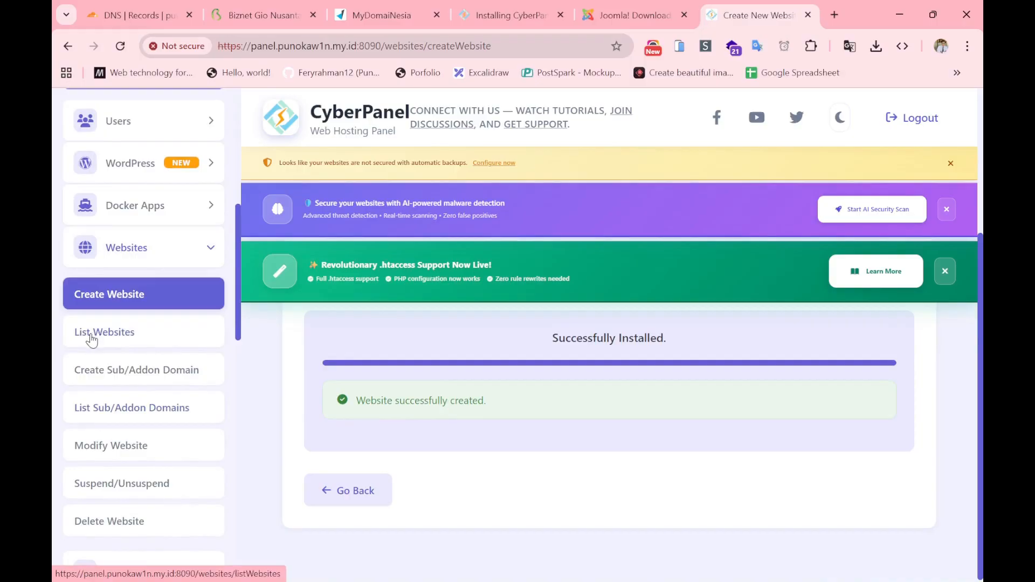
Step: Visit the punokaw1n.my.id site from CyberPanel's website list
{"action": "left_click", "coordinate": [91, 334]}
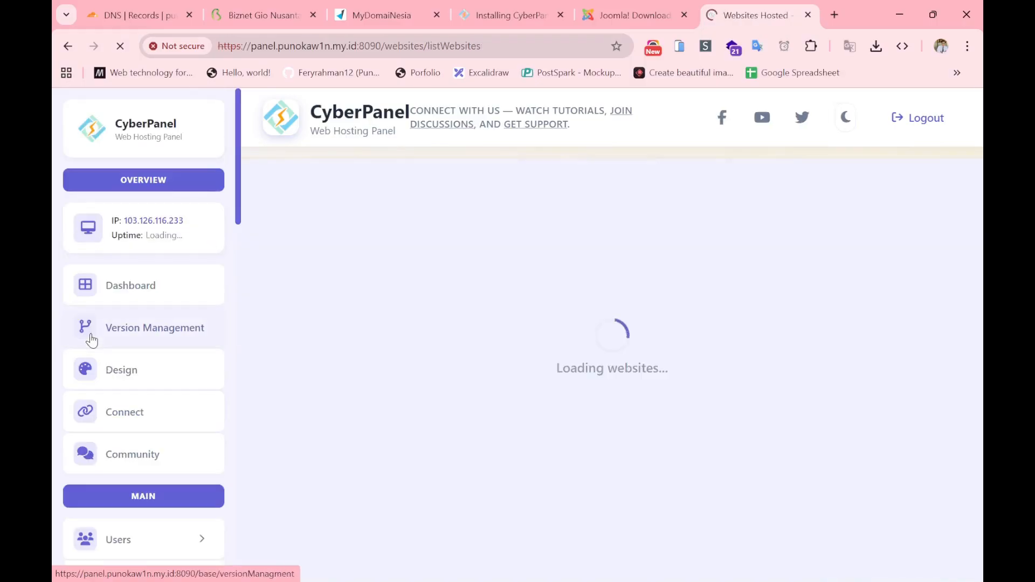
{"action": "scroll", "coordinate": [465, 378], "scroll_direction": "down", "scroll_amount": 6}
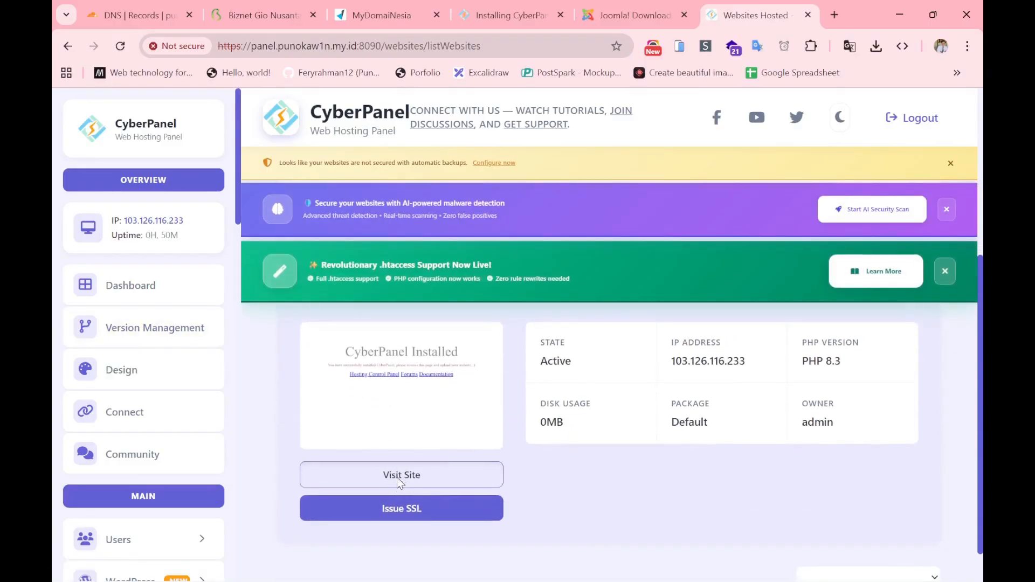
{"action": "left_click", "coordinate": [397, 482]}
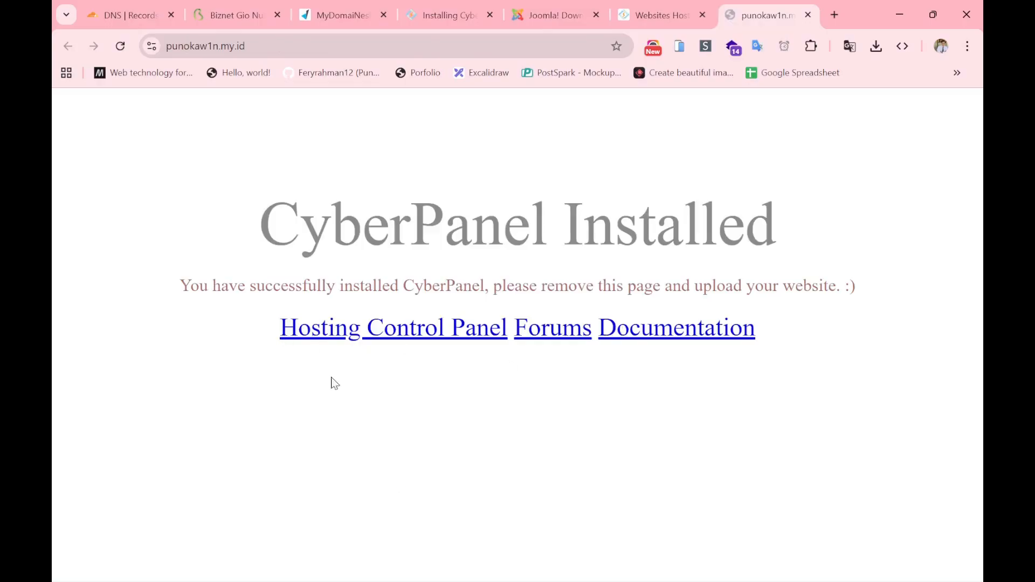
Step: Load punokaw1n.my.id in a new tab to see the CyberPanel Installed page
{"action": "key", "text": "ctrl+t"}
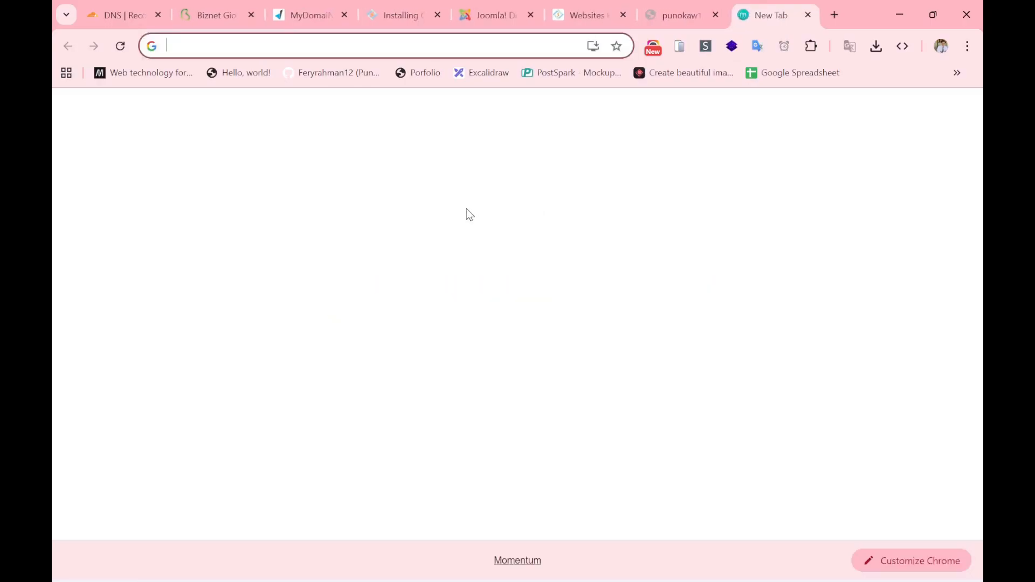
{"action": "type", "text": "puno"}
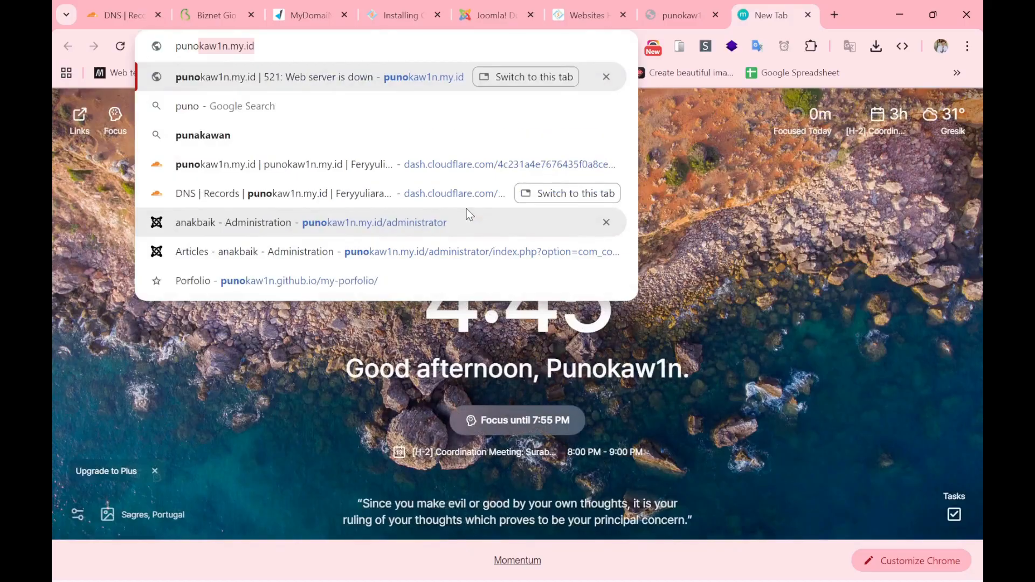
{"action": "key", "text": "Return"}
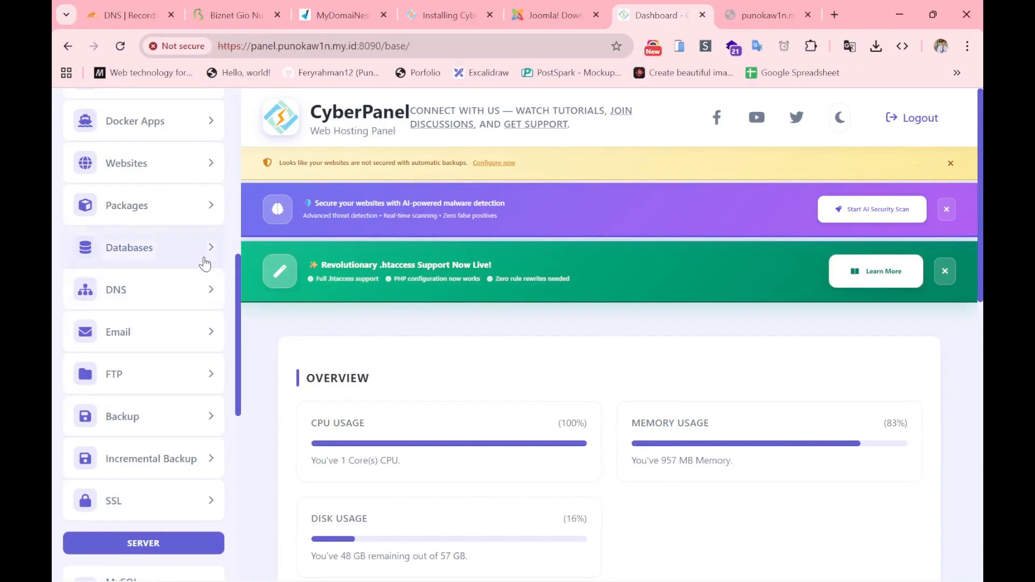
Step: Start a new database for the punokaw1n.my.id website
{"action": "left_click", "coordinate": [201, 261]}
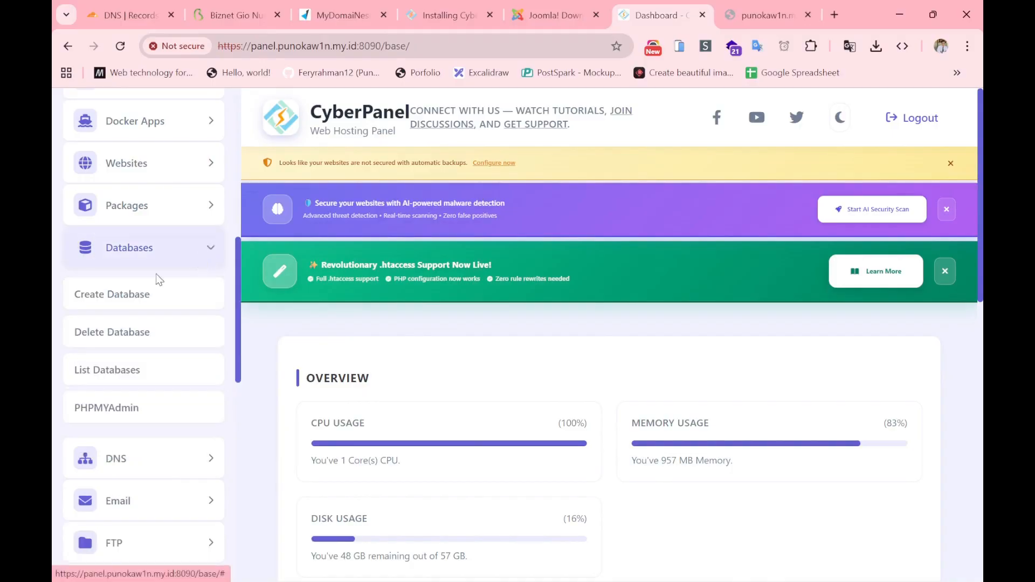
{"action": "left_click", "coordinate": [124, 303]}
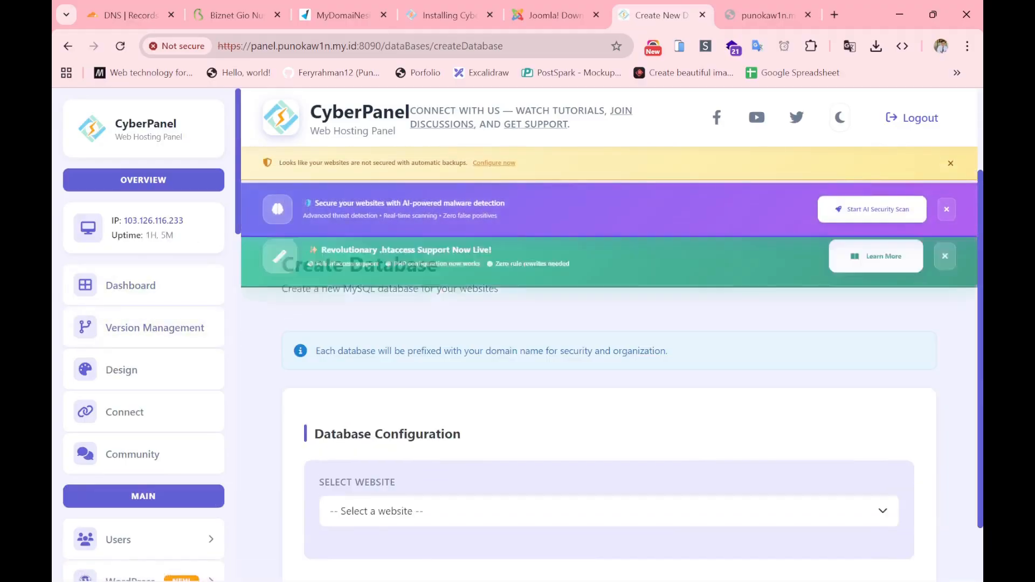
{"action": "left_click", "coordinate": [389, 515]}
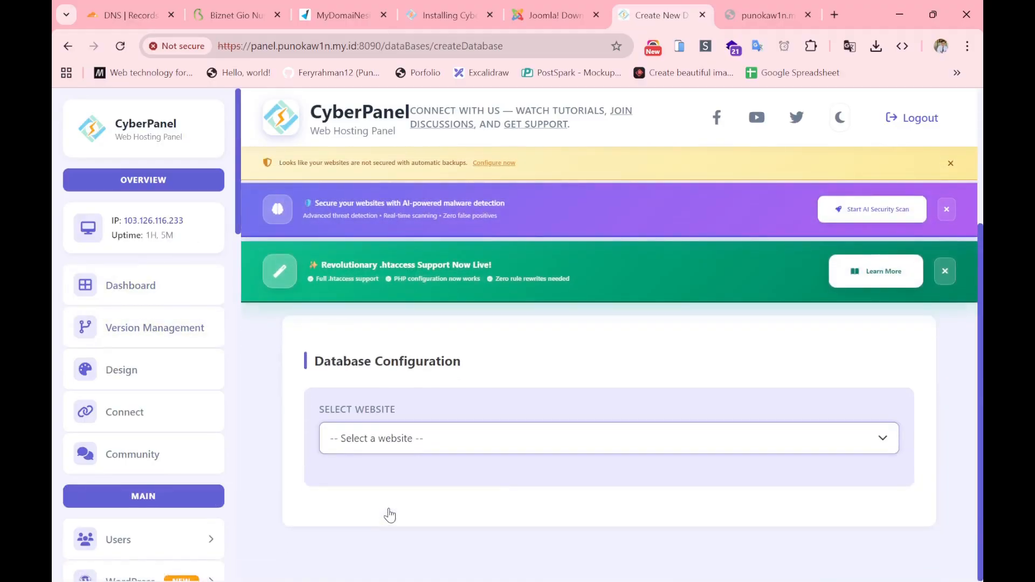
{"action": "left_click", "coordinate": [383, 438]}
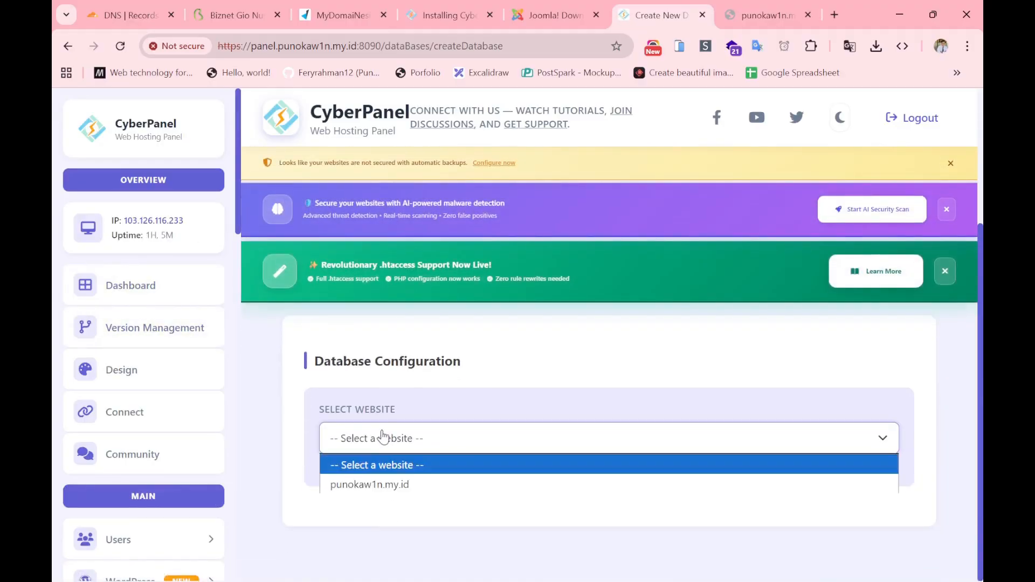
{"action": "left_click", "coordinate": [382, 485]}
{"action": "scroll", "coordinate": [381, 493], "scroll_direction": "down", "scroll_amount": 3}
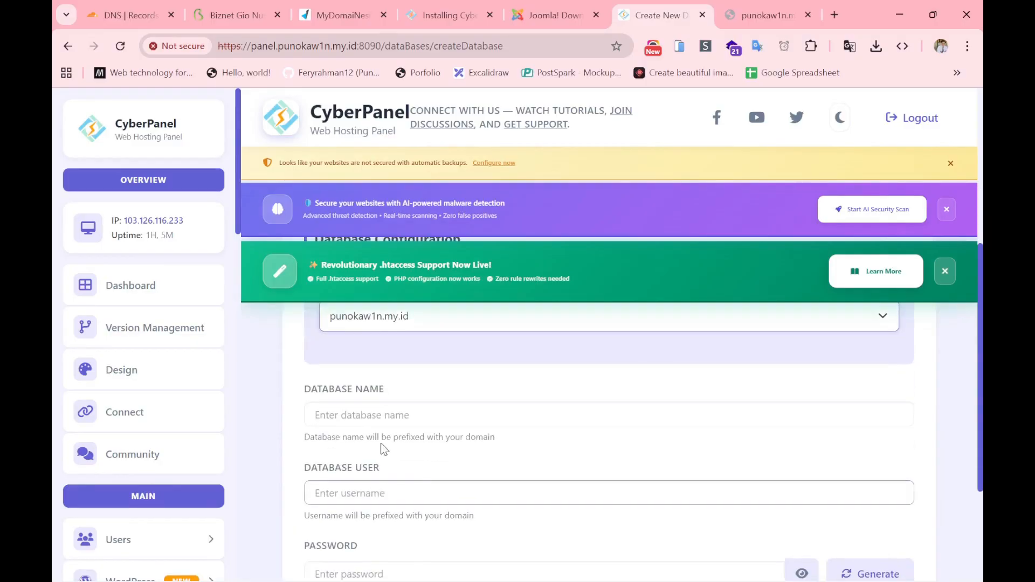
Step: Create database jm with user jm and a visible password
{"action": "left_click", "coordinate": [378, 415]}
{"action": "type", "text": "jm"}
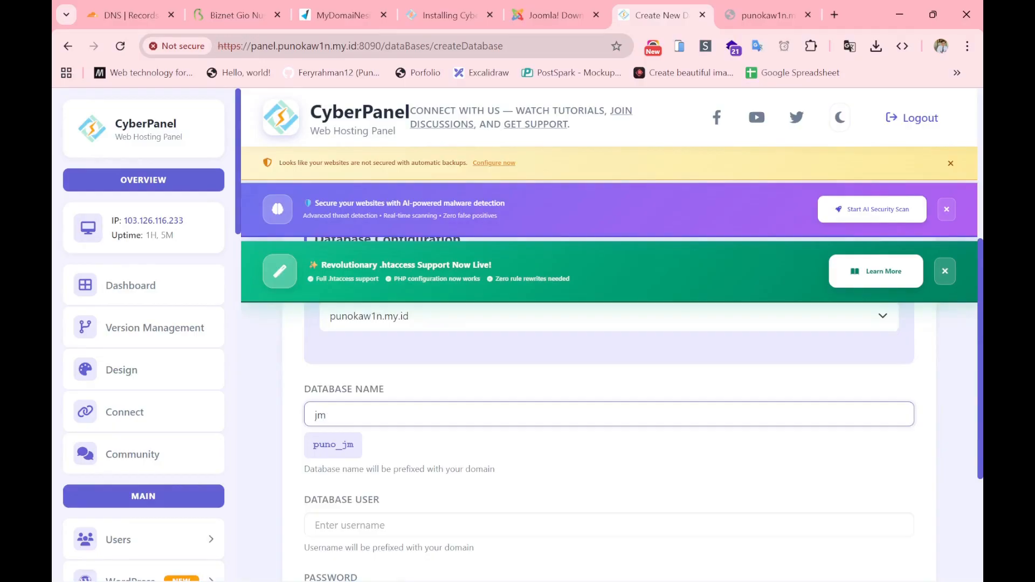
{"action": "scroll", "coordinate": [381, 421], "scroll_direction": "down", "scroll_amount": 1}
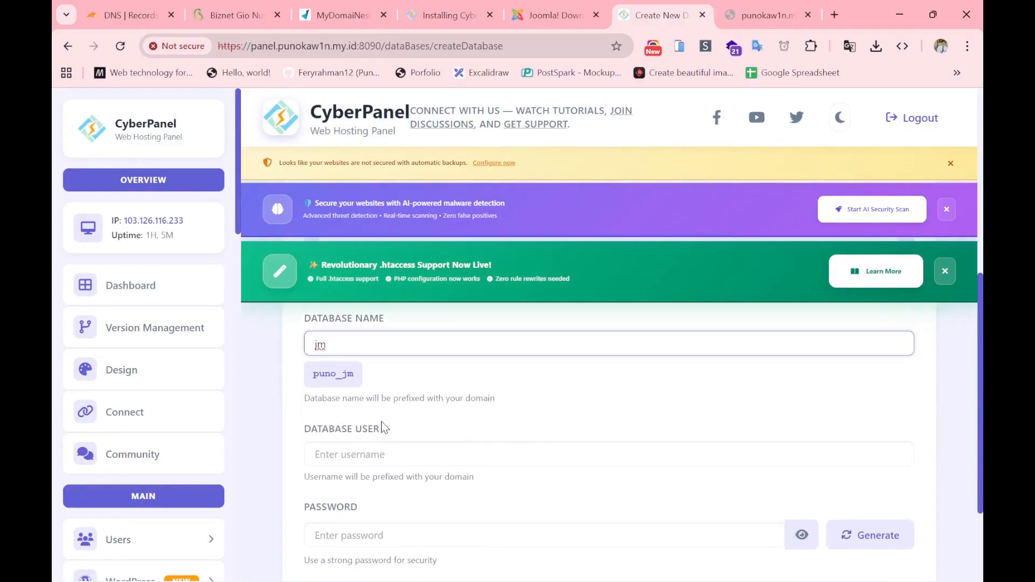
{"action": "left_click", "coordinate": [382, 454]}
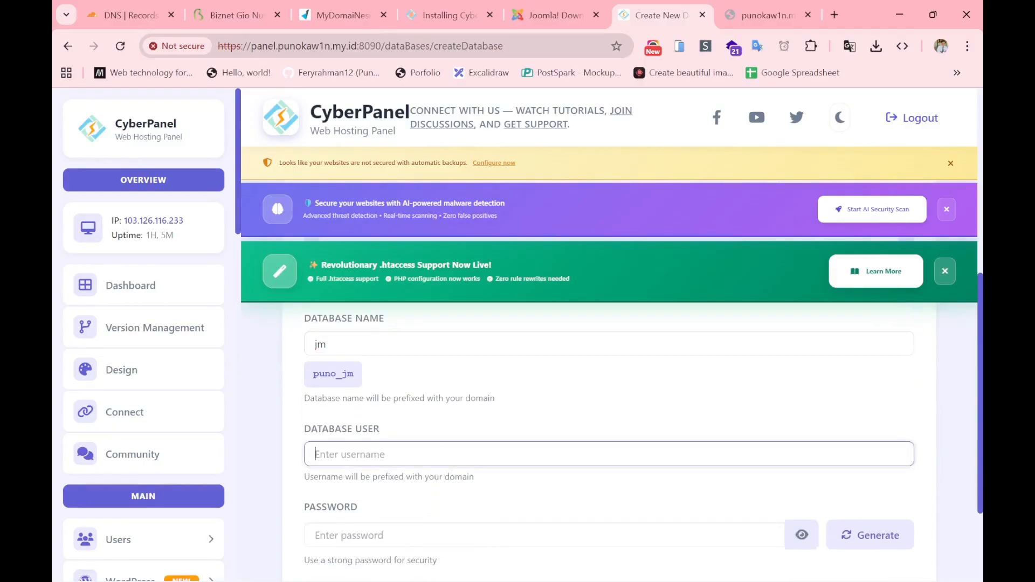
{"action": "type", "text": "jm"}
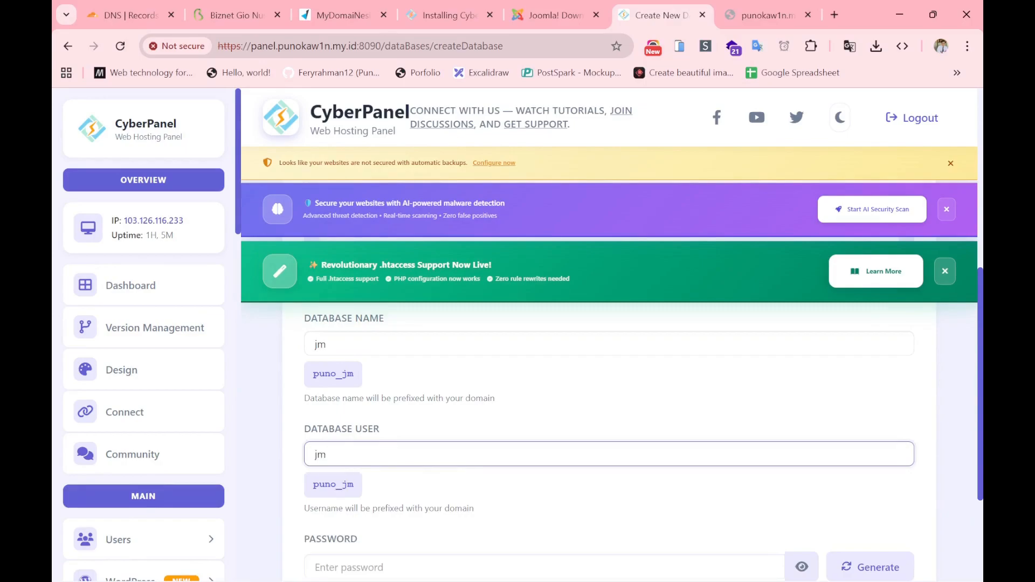
{"action": "scroll", "coordinate": [321, 354], "scroll_direction": "down", "scroll_amount": 2}
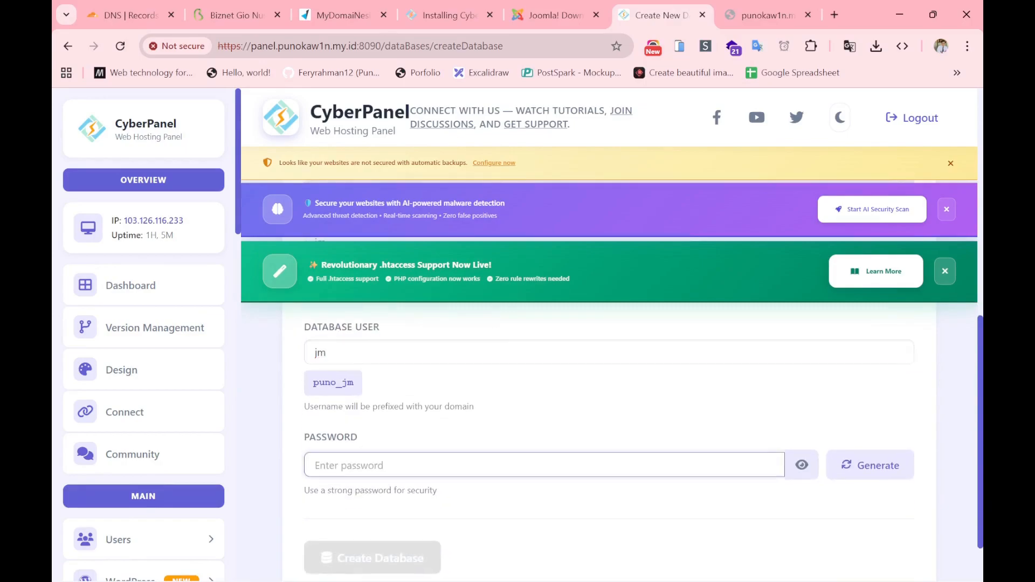
{"action": "left_click", "coordinate": [802, 464]}
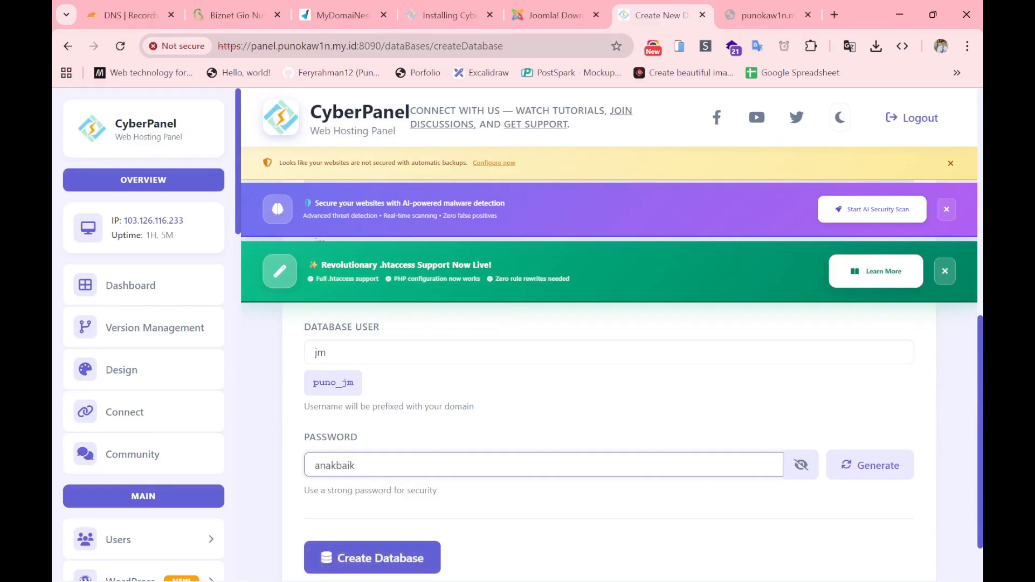
{"action": "scroll", "coordinate": [610, 432], "scroll_direction": "down", "scroll_amount": 2}
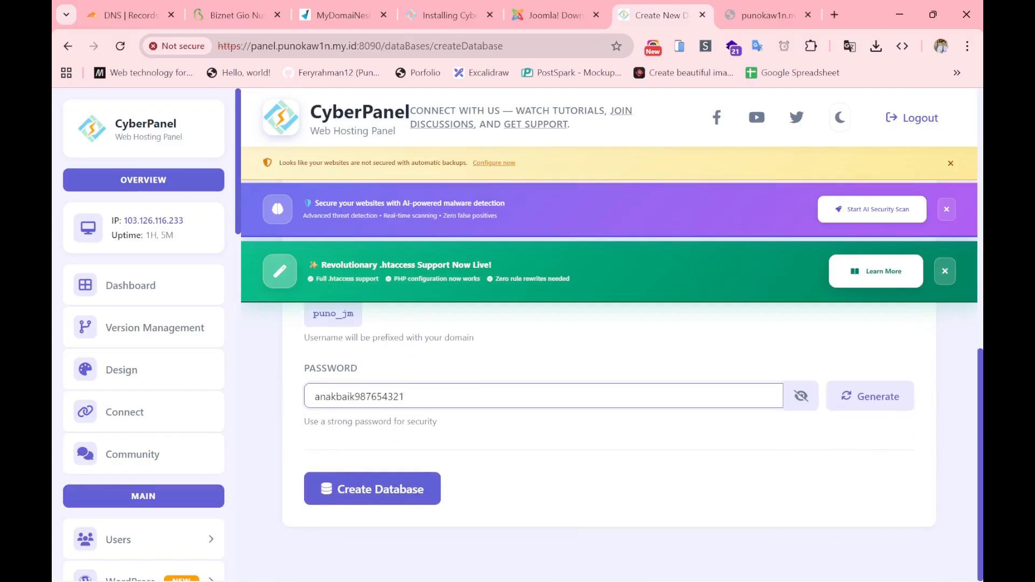
{"action": "left_click", "coordinate": [402, 494]}
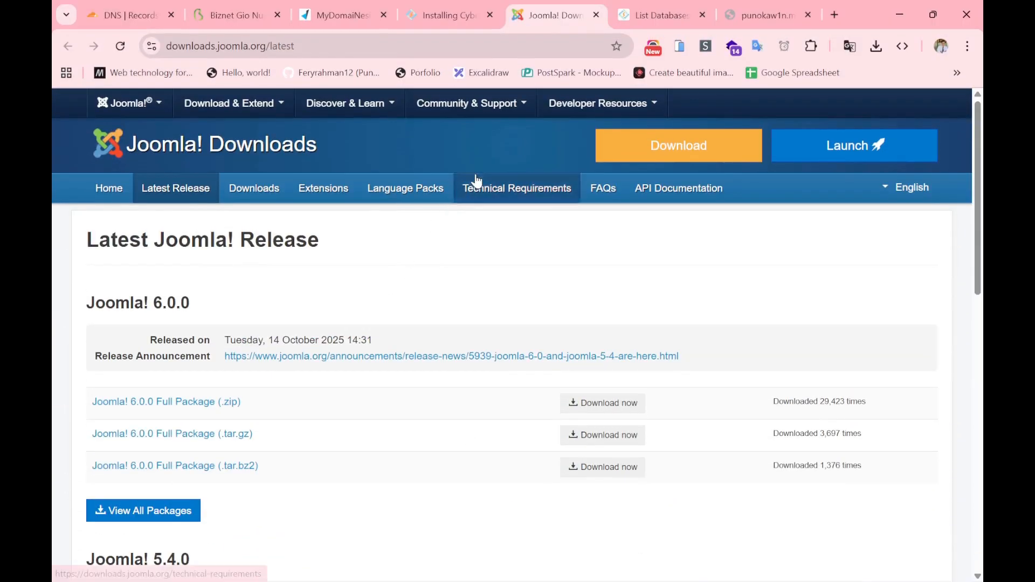
Step: Check Chrome's downloads for the Joomla 6.0.0 zip, then return to CyberPanel's database list
{"action": "left_click", "coordinate": [372, 46]}
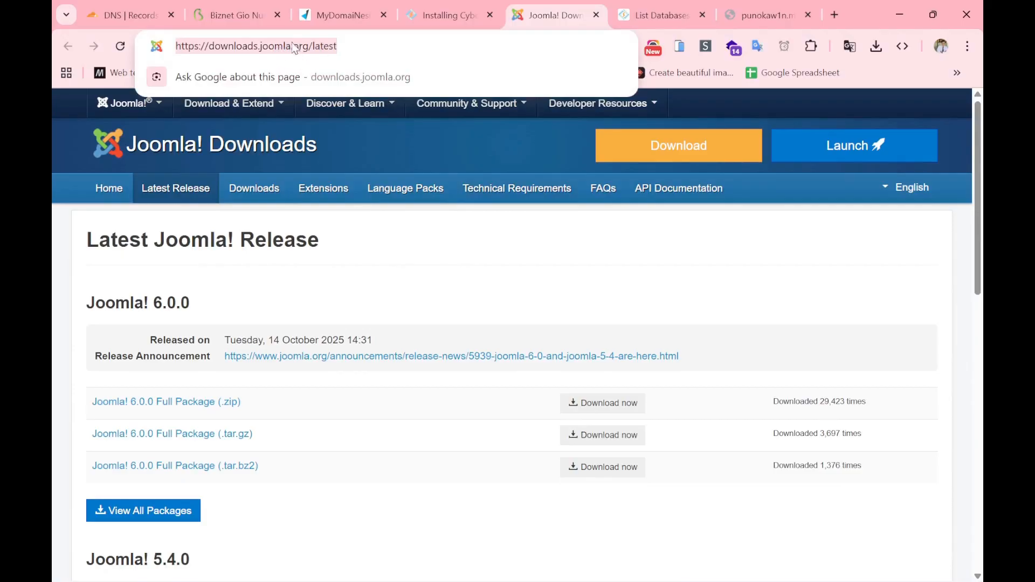
{"action": "left_click", "coordinate": [445, 280]}
{"action": "scroll", "coordinate": [446, 265], "scroll_direction": "down", "scroll_amount": 2}
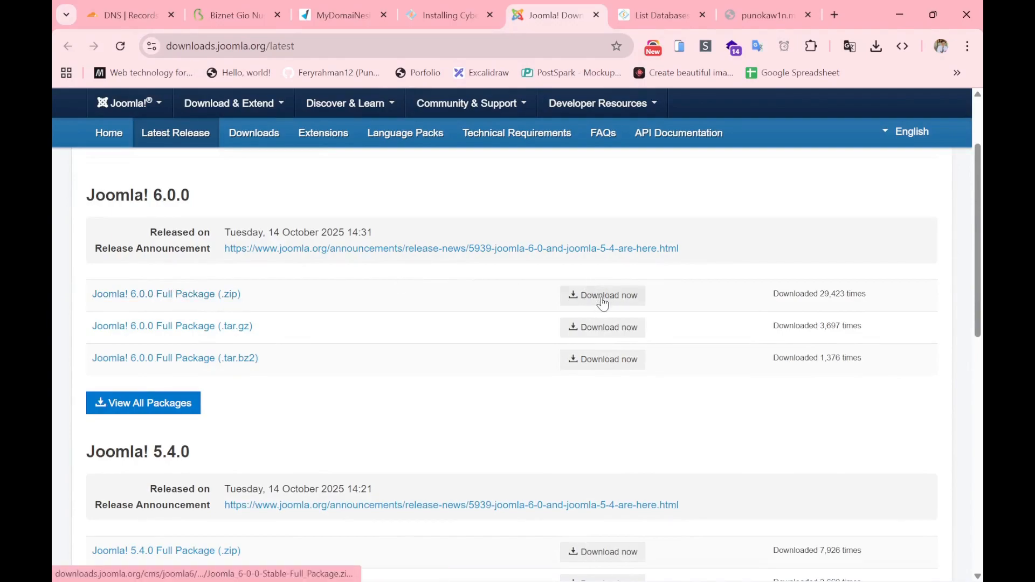
{"action": "left_click", "coordinate": [873, 53]}
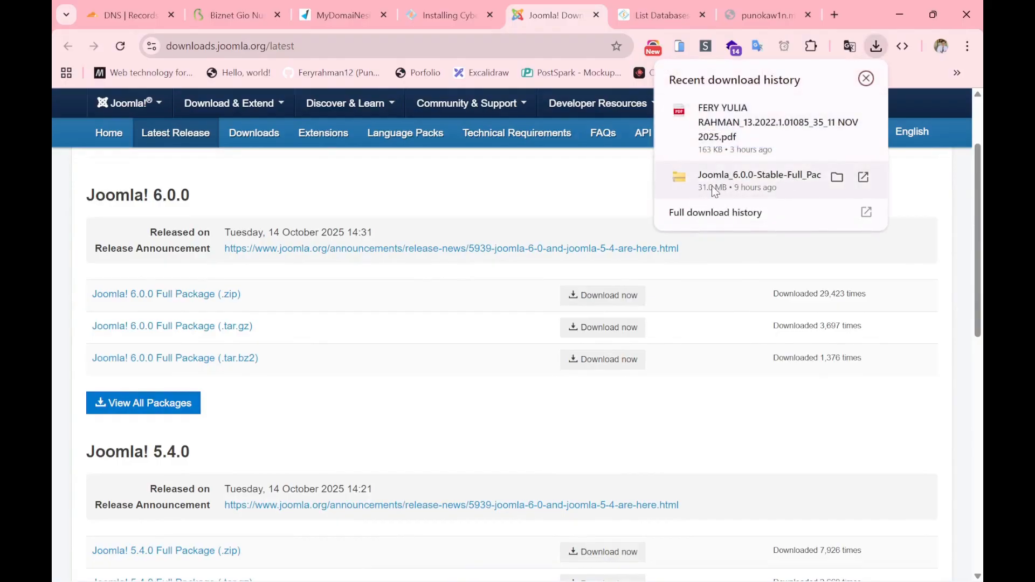
{"action": "left_click", "coordinate": [591, 220]}
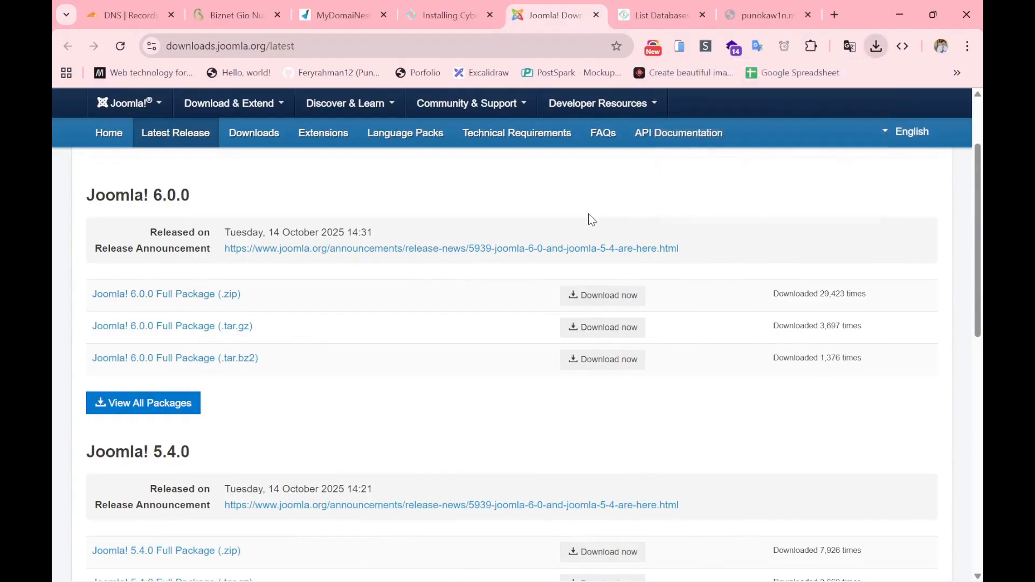
{"action": "left_click", "coordinate": [656, 14]}
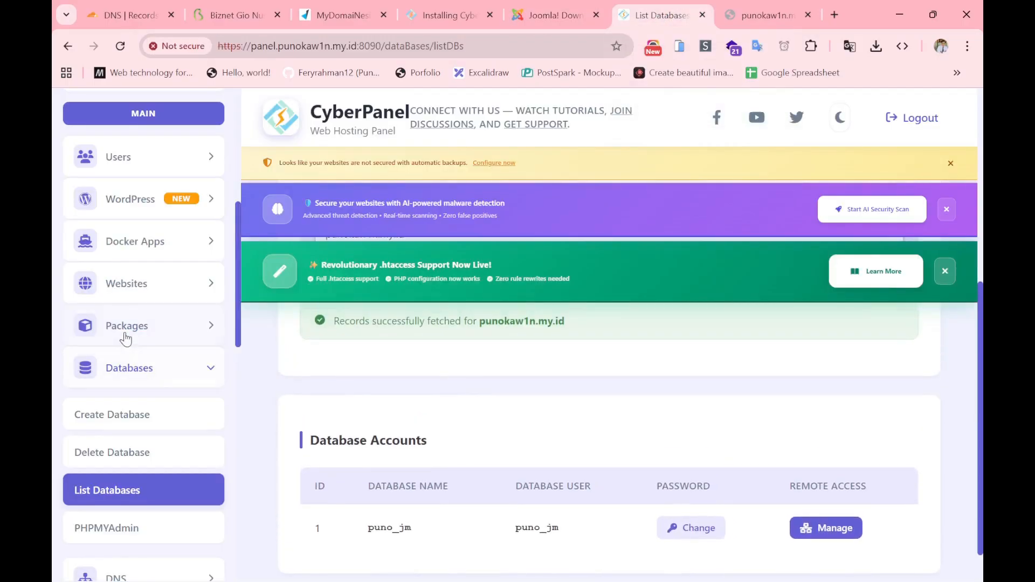
Step: Manage punokaw1n.my.id from List Websites, proceeding past Chrome's unsafe-site warning
{"action": "scroll", "coordinate": [125, 339], "scroll_direction": "up", "scroll_amount": 2}
{"action": "left_click", "coordinate": [130, 393]}
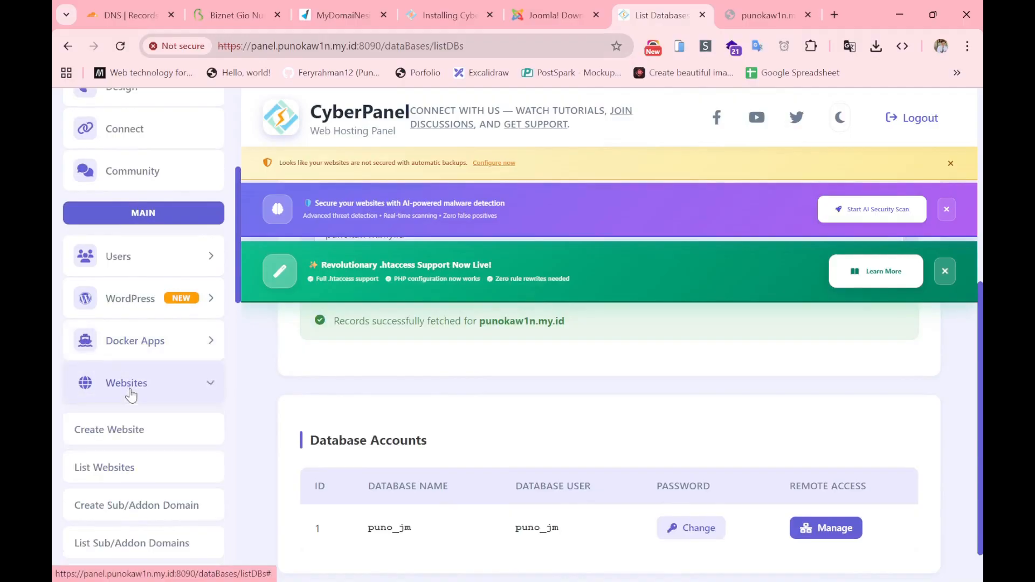
{"action": "left_click", "coordinate": [113, 475]}
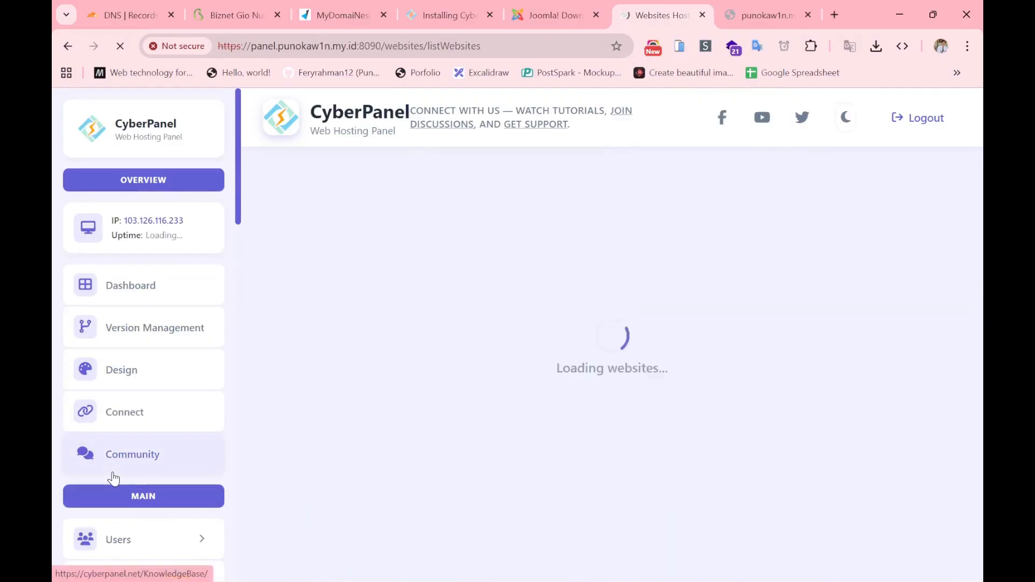
{"action": "scroll", "coordinate": [593, 458], "scroll_direction": "down", "scroll_amount": 3}
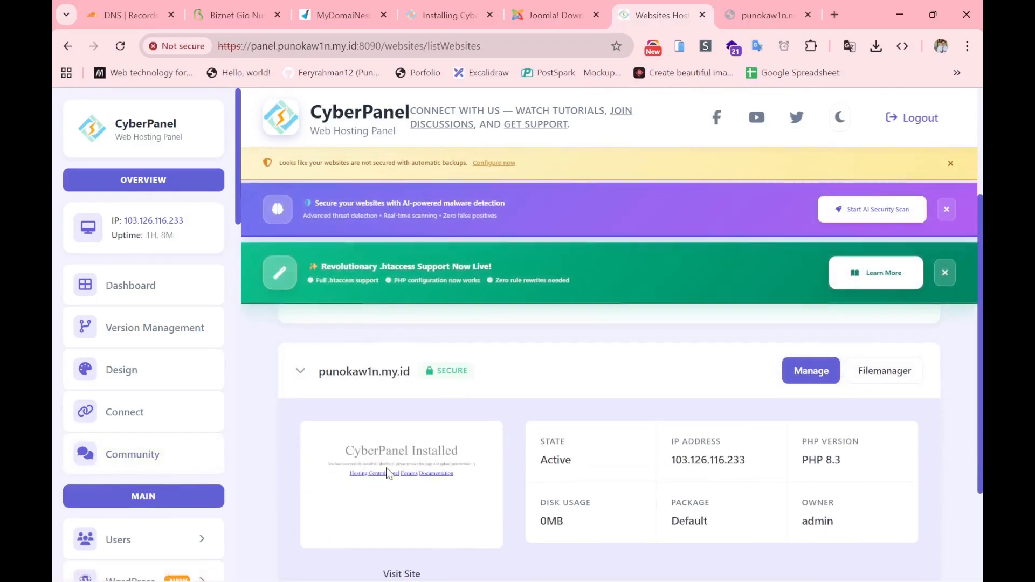
{"action": "left_click", "coordinate": [806, 372]}
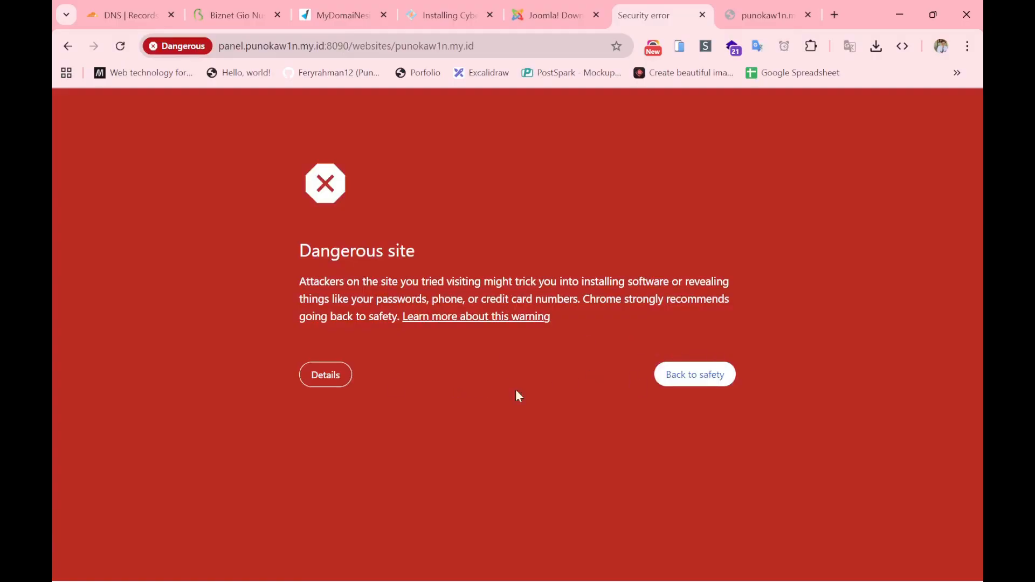
{"action": "left_click", "coordinate": [333, 376]}
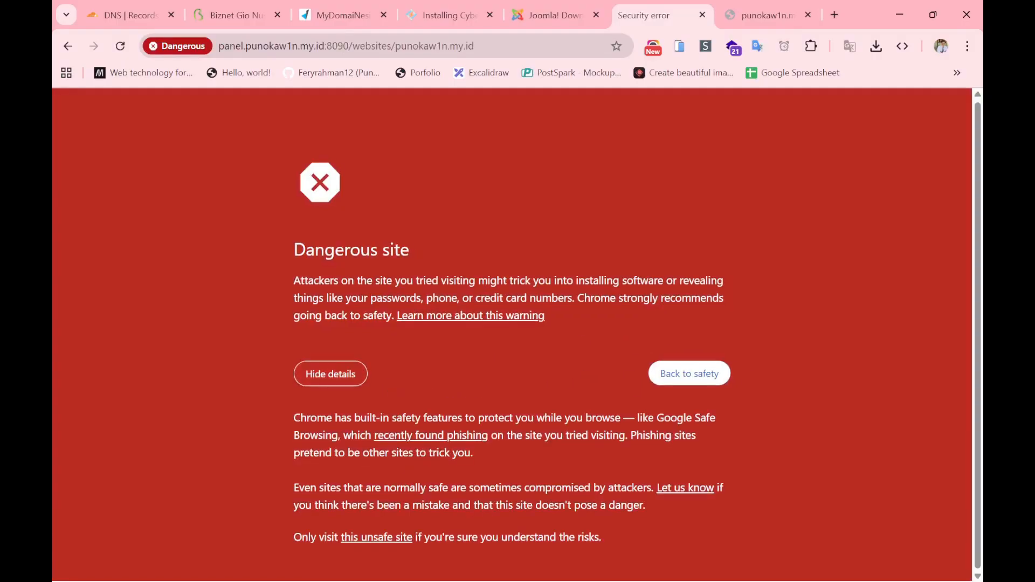
{"action": "left_click", "coordinate": [390, 537]}
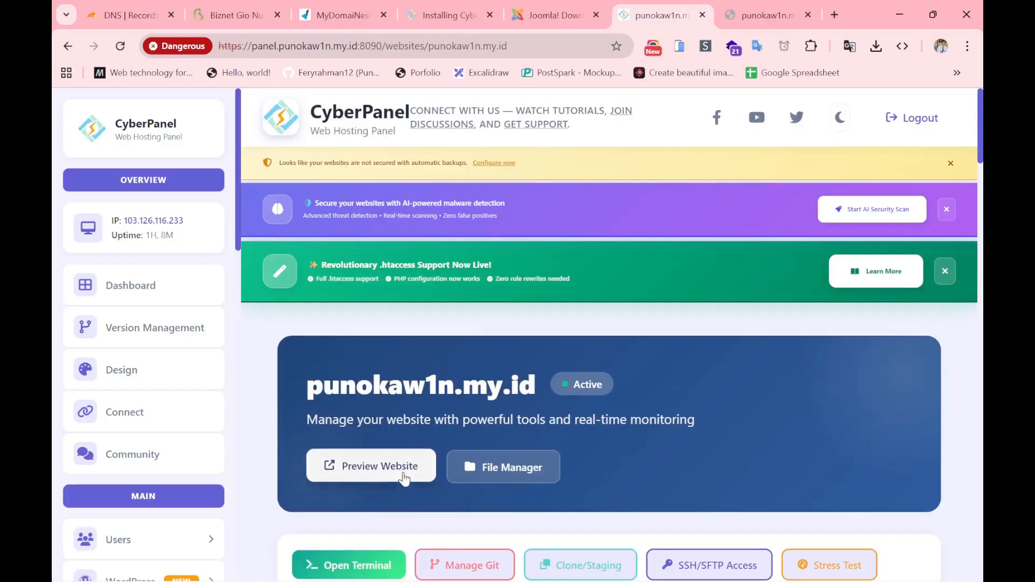
Step: In File Manager's public_html folder, delete the placeholder index.html
{"action": "left_click", "coordinate": [501, 475]}
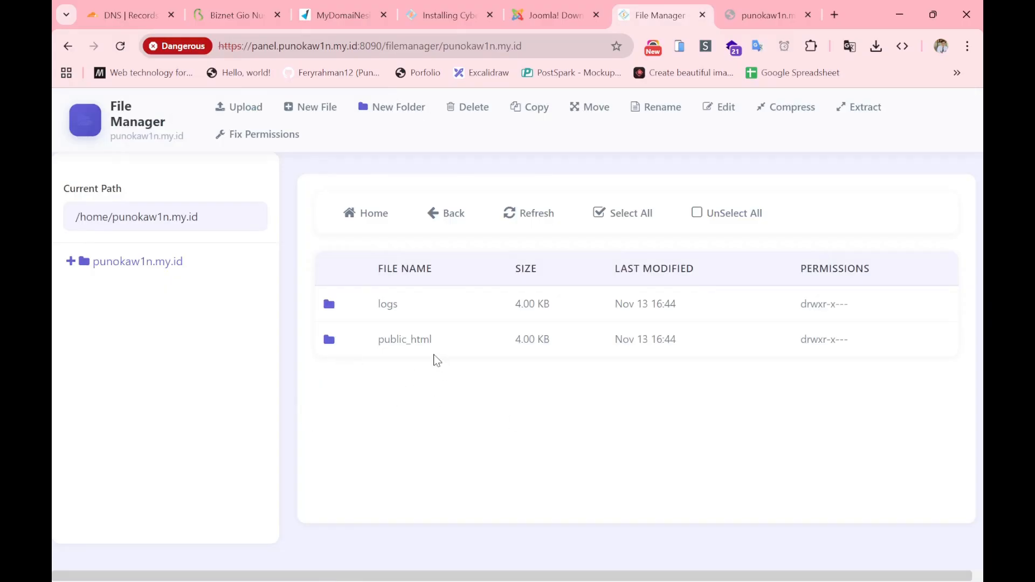
{"action": "double_click", "coordinate": [402, 339]}
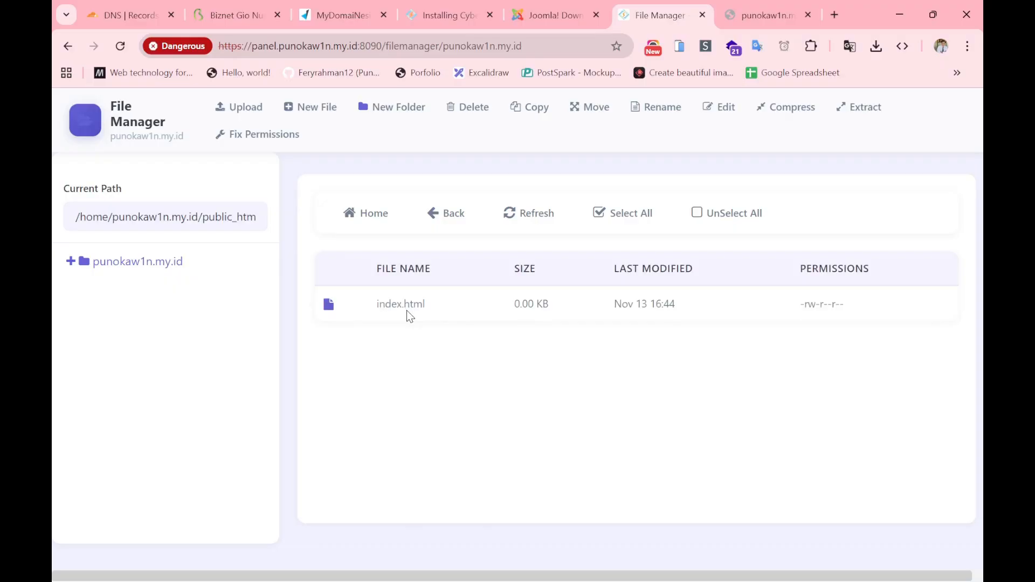
{"action": "left_click", "coordinate": [410, 316]}
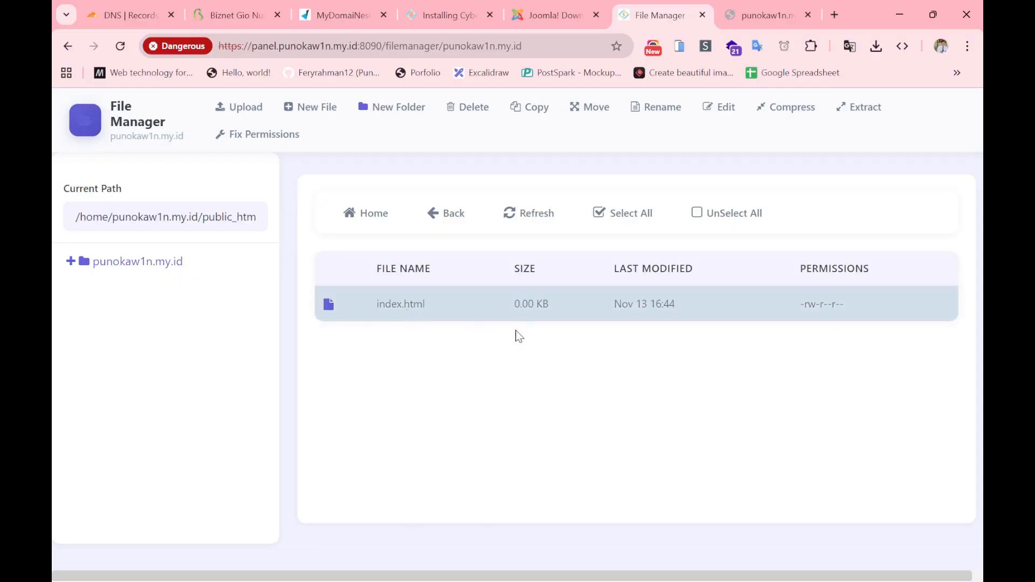
{"action": "right_click", "coordinate": [507, 312]}
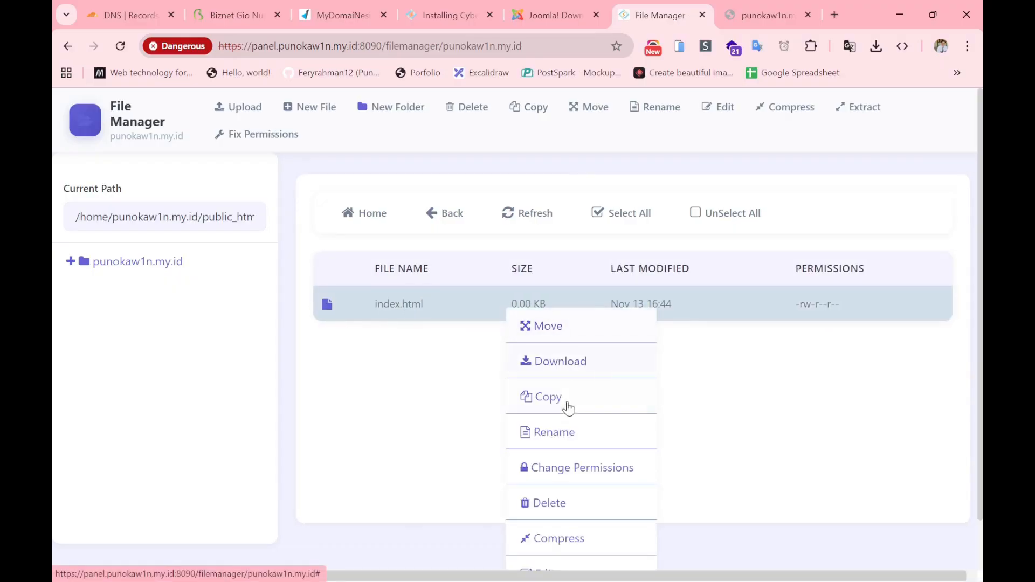
{"action": "left_click", "coordinate": [557, 515]}
{"action": "left_click", "coordinate": [703, 299]}
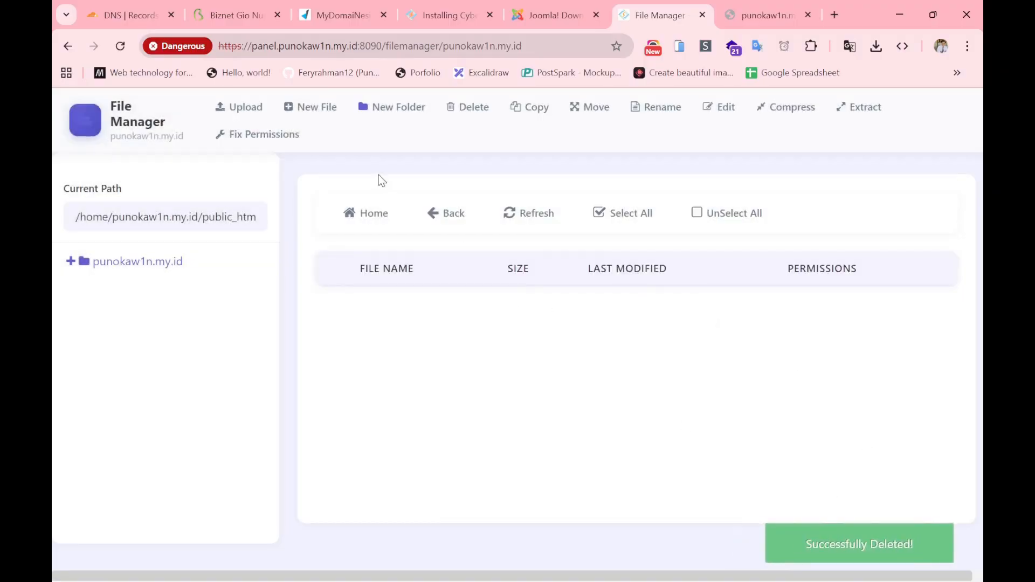
Step: Upload Joomla_6.0.0-Stable-Full_Package.zip from Downloads into public_html
{"action": "left_click", "coordinate": [242, 112]}
{"action": "left_click", "coordinate": [315, 387]}
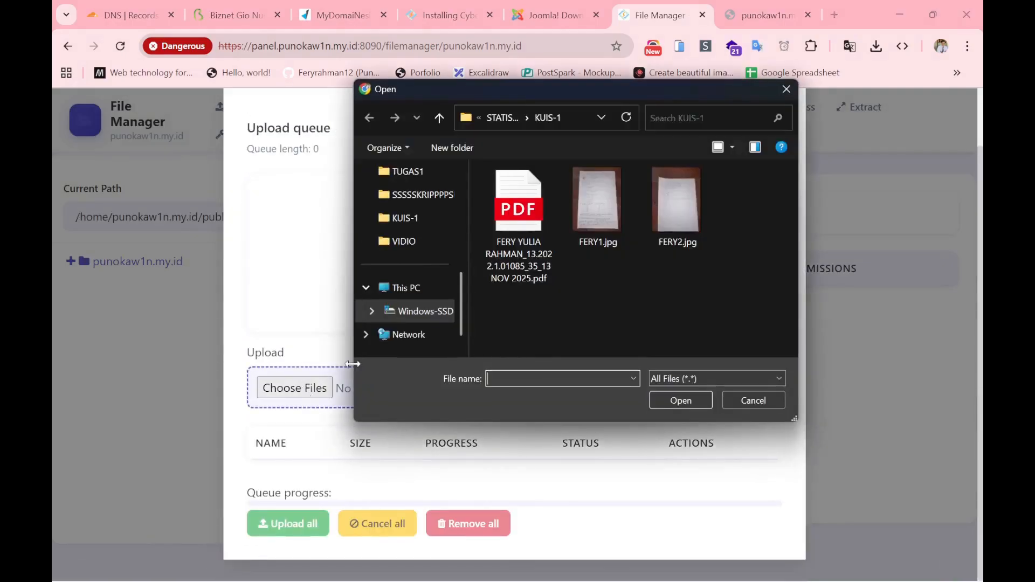
{"action": "scroll", "coordinate": [377, 290], "scroll_direction": "up", "scroll_amount": 5}
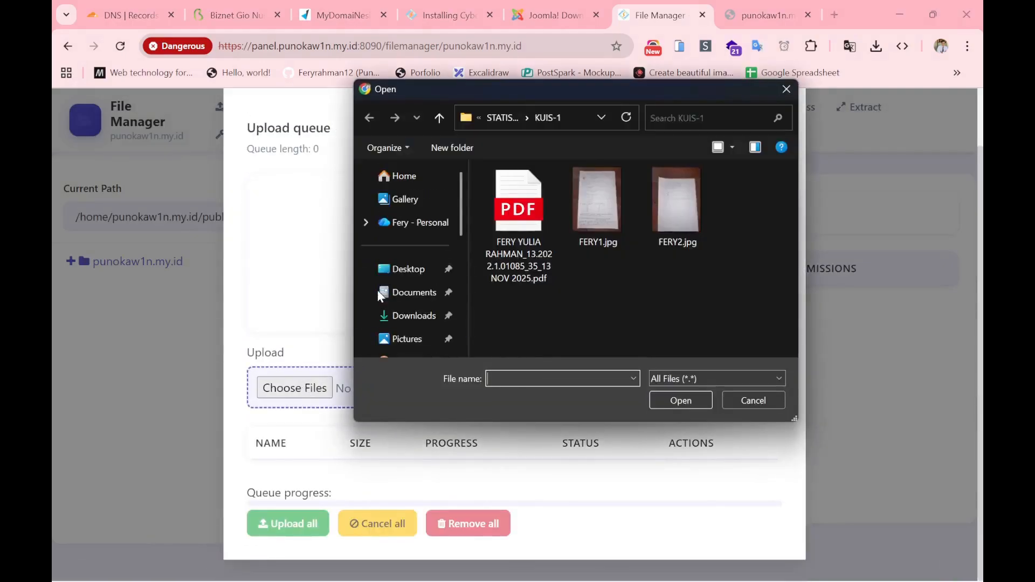
{"action": "left_click", "coordinate": [405, 317]}
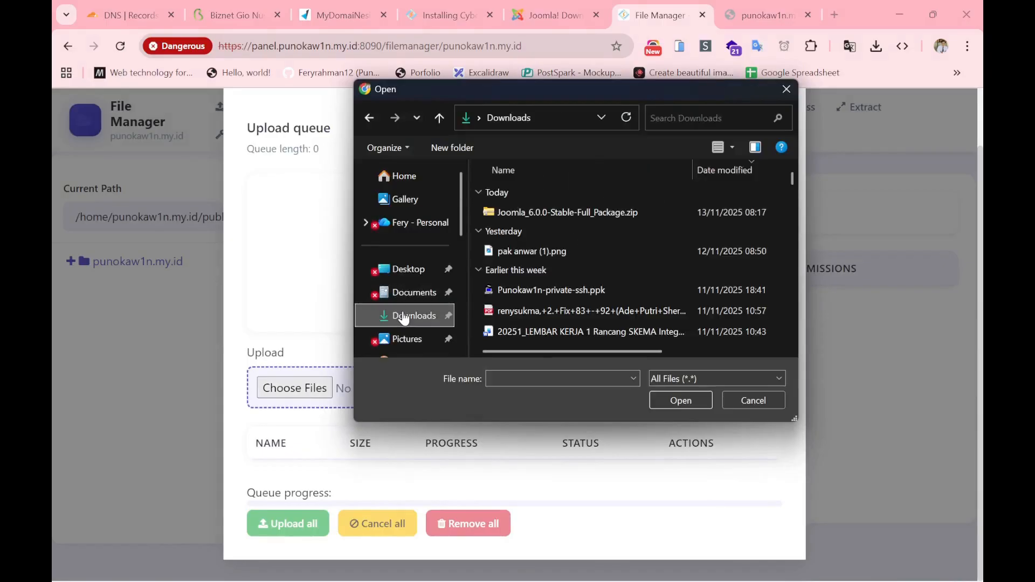
{"action": "left_click", "coordinate": [529, 211]}
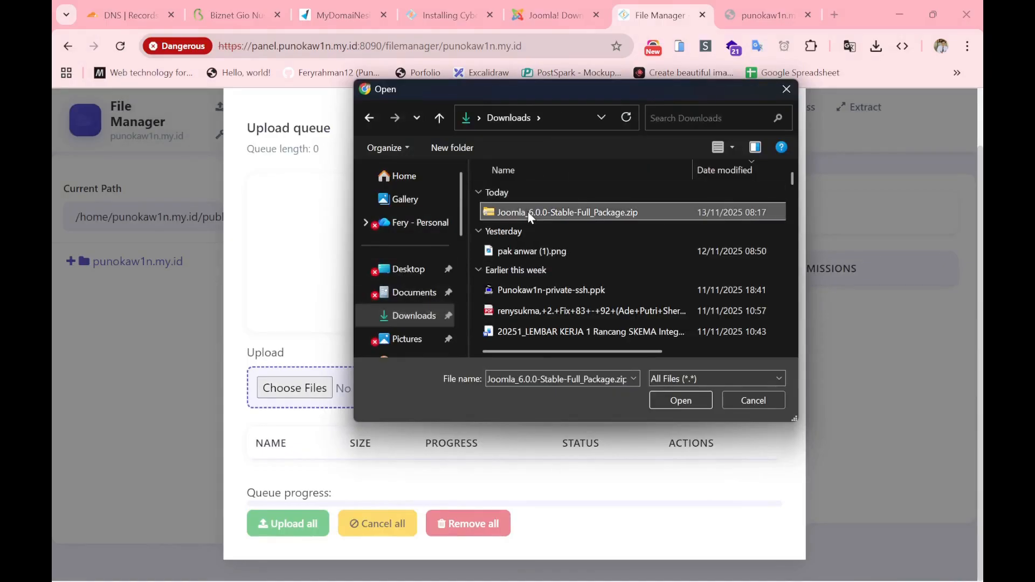
{"action": "left_click", "coordinate": [681, 401]}
{"action": "scroll", "coordinate": [596, 418], "scroll_direction": "down", "scroll_amount": 1}
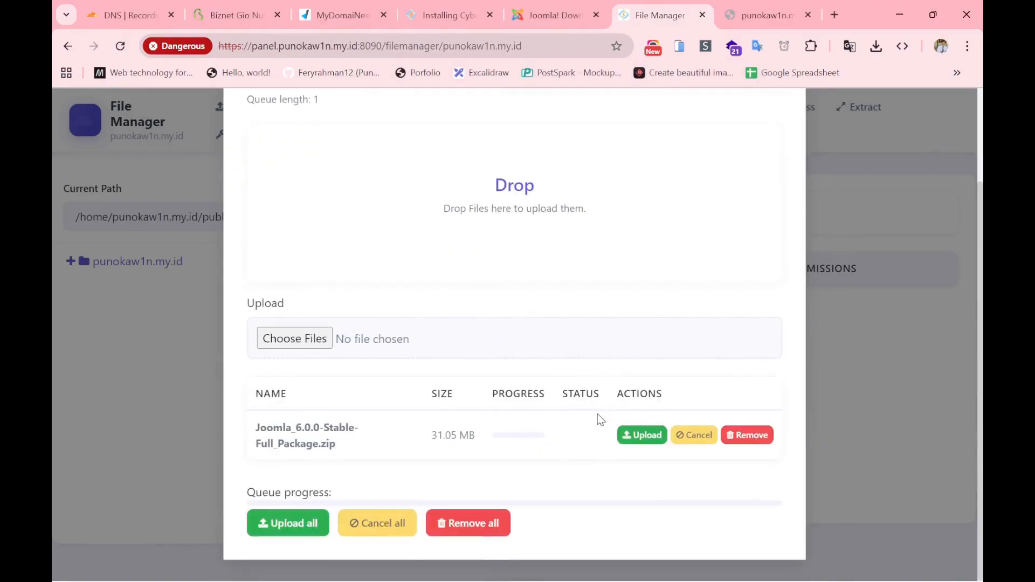
{"action": "left_click", "coordinate": [647, 438]}
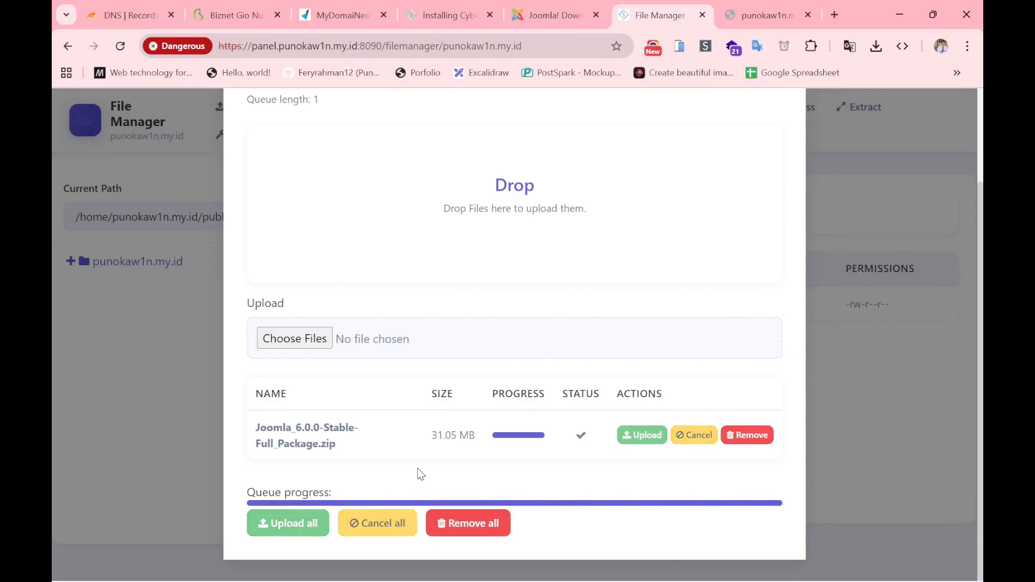
{"action": "scroll", "coordinate": [567, 467], "scroll_direction": "up", "scroll_amount": 2}
{"action": "scroll", "coordinate": [567, 467], "scroll_direction": "up", "scroll_amount": 1}
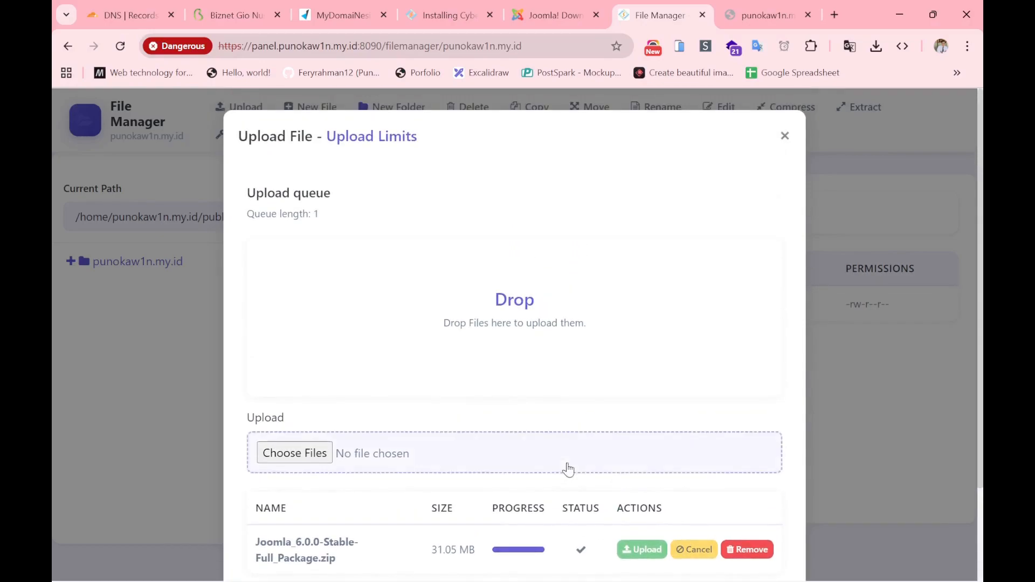
{"action": "scroll", "coordinate": [656, 451], "scroll_direction": "down", "scroll_amount": 2}
{"action": "scroll", "coordinate": [656, 451], "scroll_direction": "up", "scroll_amount": 2}
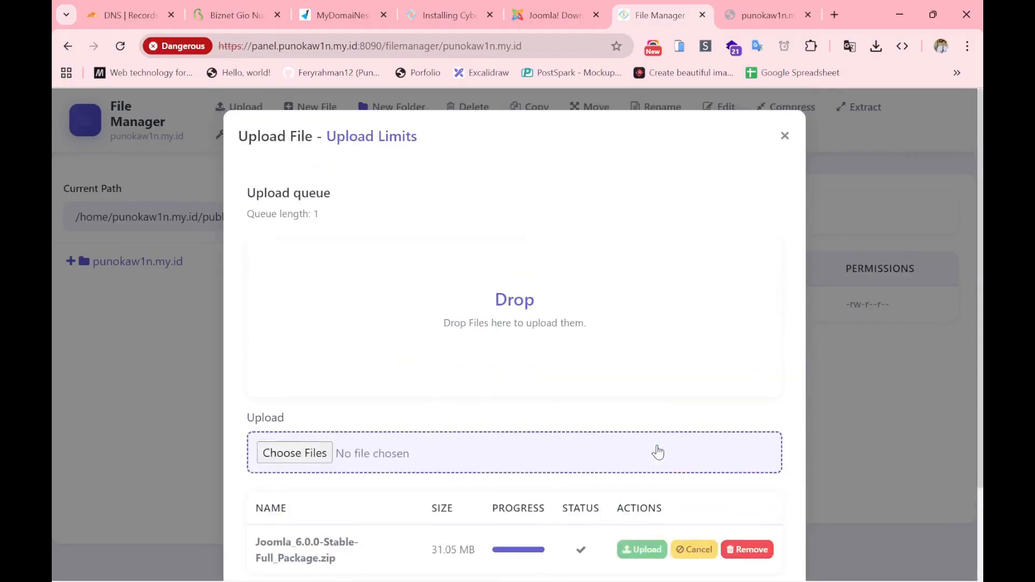
{"action": "left_click", "coordinate": [786, 136]}
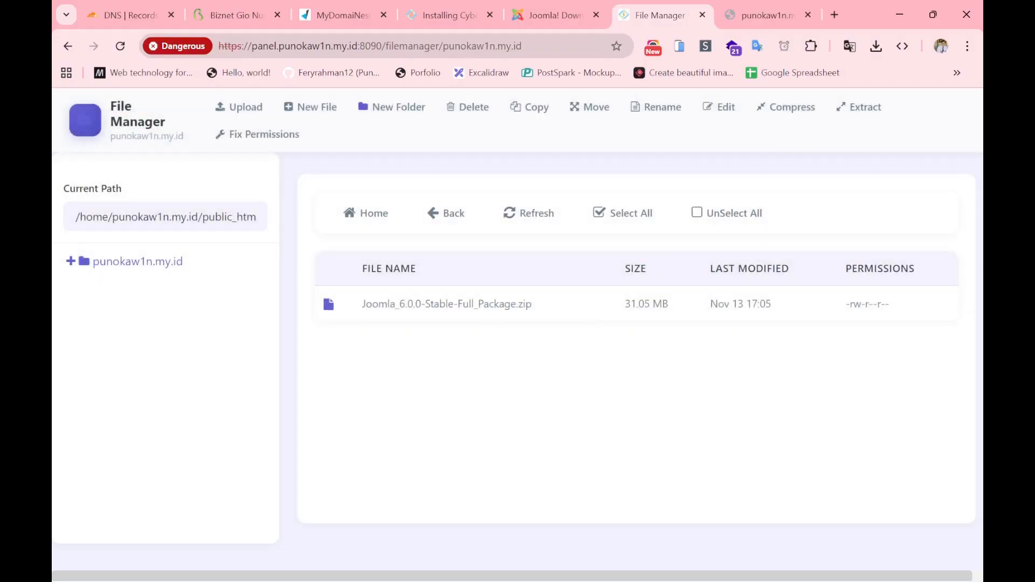
Step: Extract the Joomla zip into public_html
{"action": "left_click", "coordinate": [563, 306]}
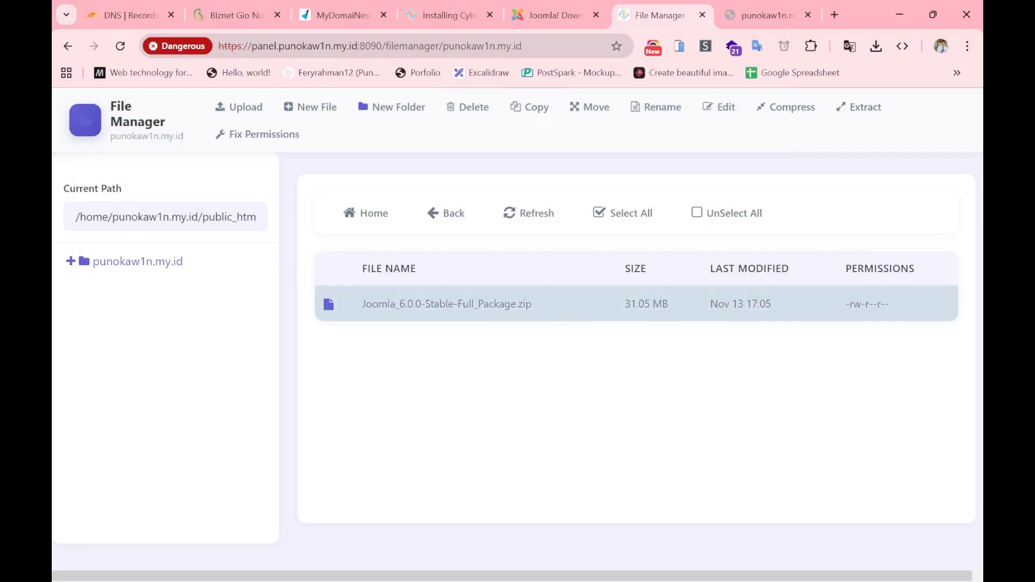
{"action": "right_click", "coordinate": [519, 306]}
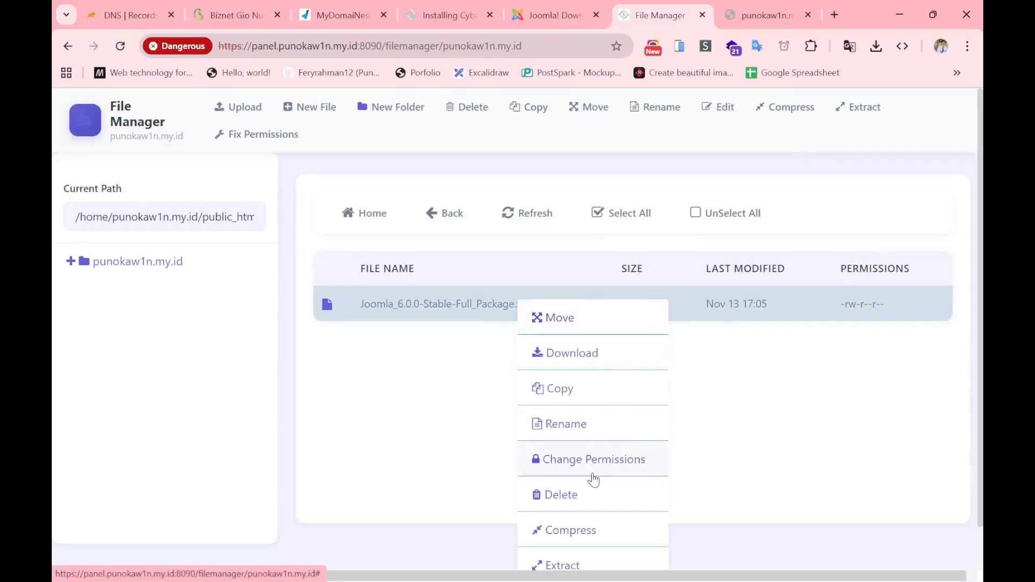
{"action": "scroll", "coordinate": [541, 535], "scroll_direction": "down", "scroll_amount": 1}
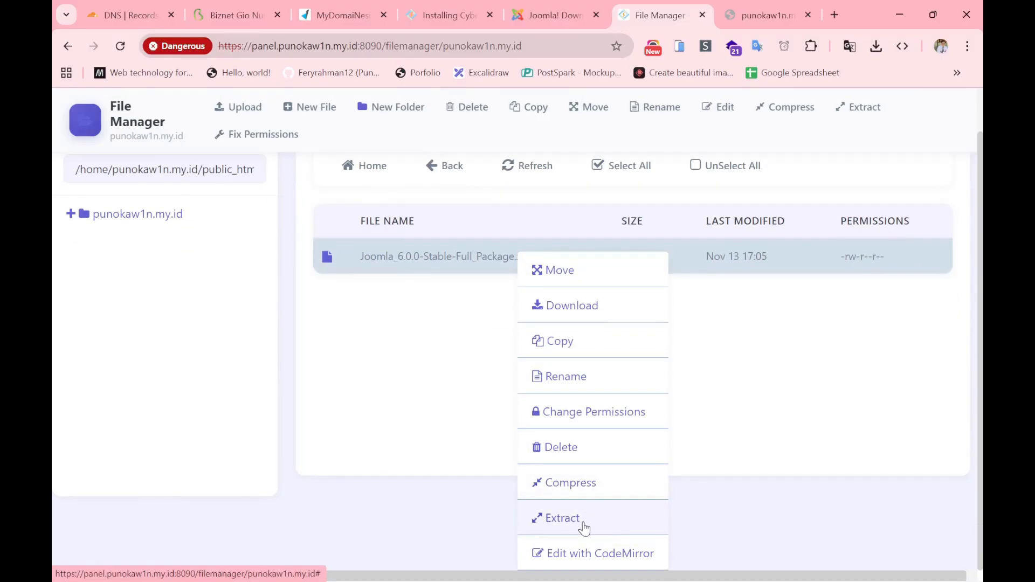
{"action": "left_click", "coordinate": [584, 526]}
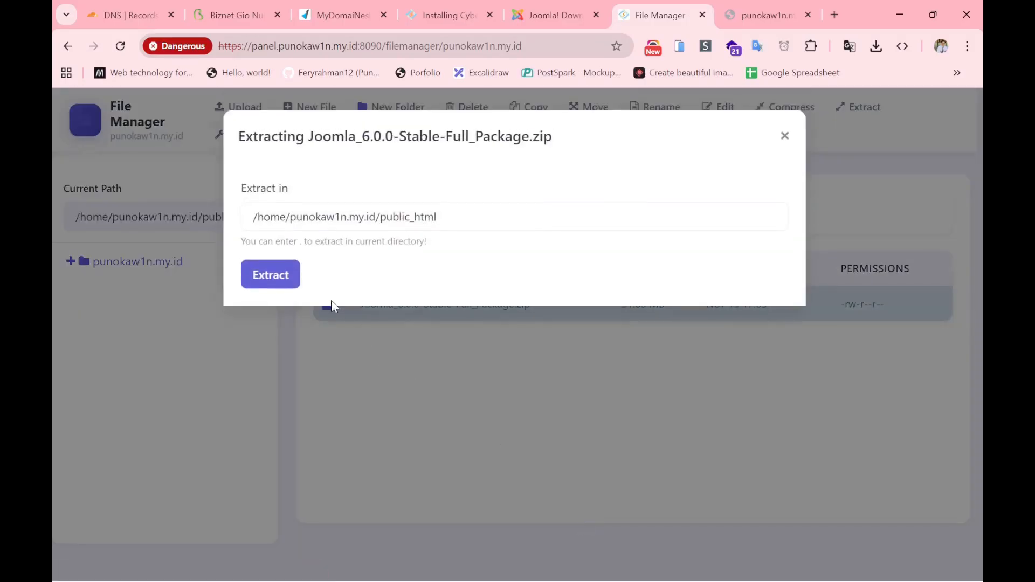
{"action": "left_click", "coordinate": [269, 276]}
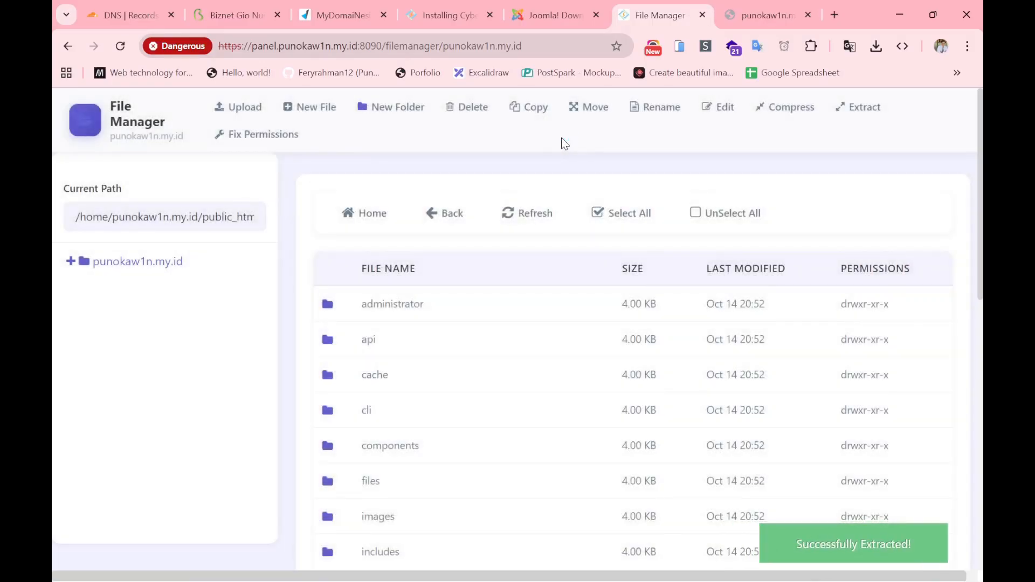
{"action": "scroll", "coordinate": [441, 358], "scroll_direction": "down", "scroll_amount": 10}
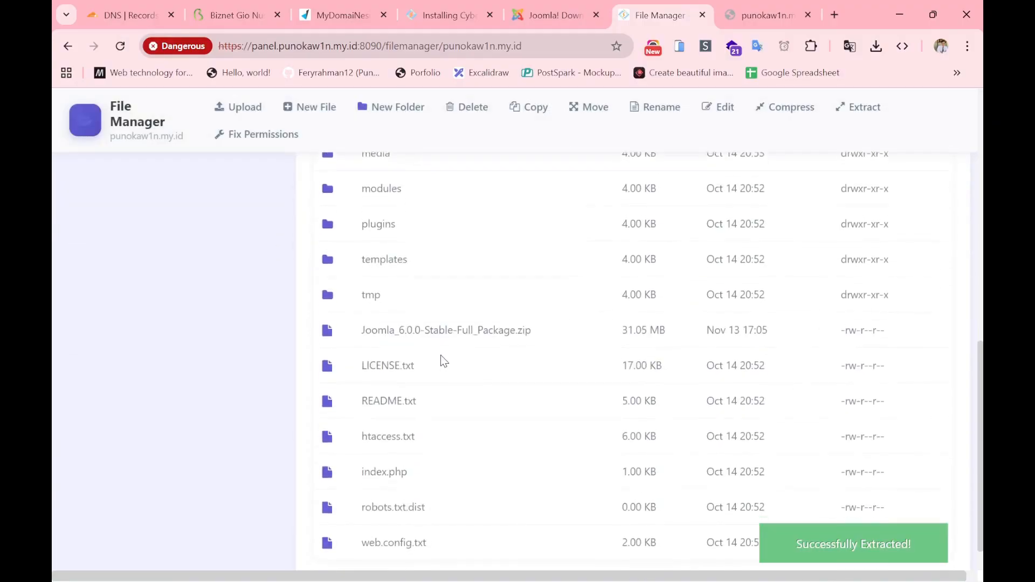
Step: Delete the Joomla zip, then go to the punokaw1n.my.id tab
{"action": "left_click", "coordinate": [446, 329]}
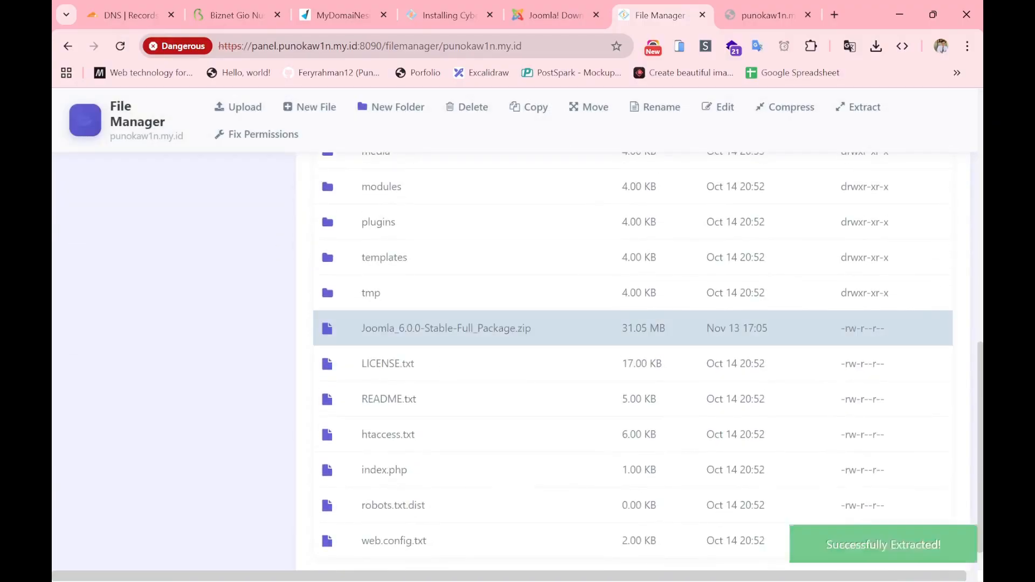
{"action": "right_click", "coordinate": [446, 328]}
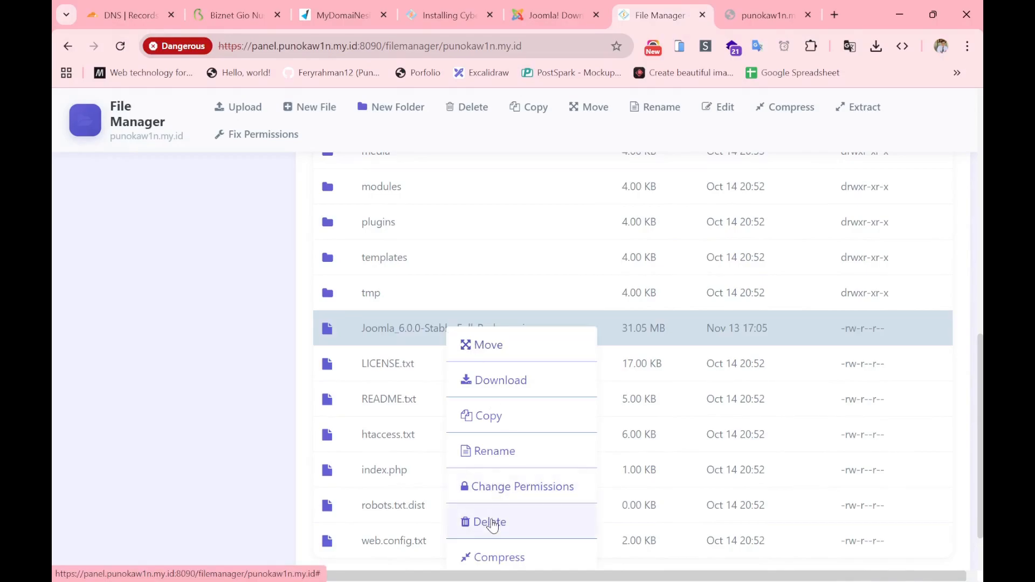
{"action": "left_click", "coordinate": [490, 522]}
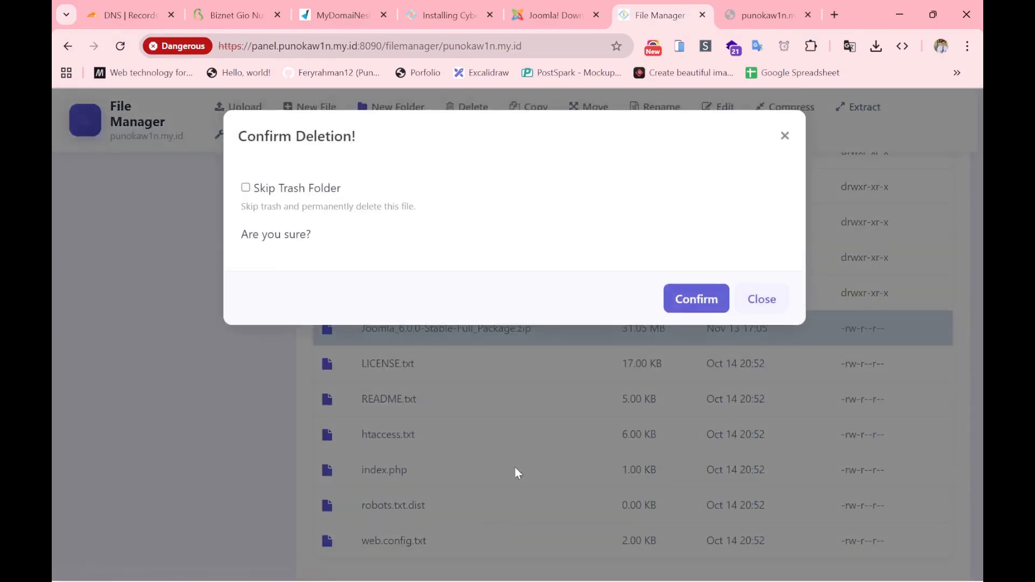
{"action": "left_click", "coordinate": [694, 298]}
{"action": "scroll", "coordinate": [626, 377], "scroll_direction": "down", "scroll_amount": 5}
{"action": "scroll", "coordinate": [625, 377], "scroll_direction": "down", "scroll_amount": 5}
{"action": "scroll", "coordinate": [623, 376], "scroll_direction": "up", "scroll_amount": 5}
{"action": "scroll", "coordinate": [622, 377], "scroll_direction": "down", "scroll_amount": 5}
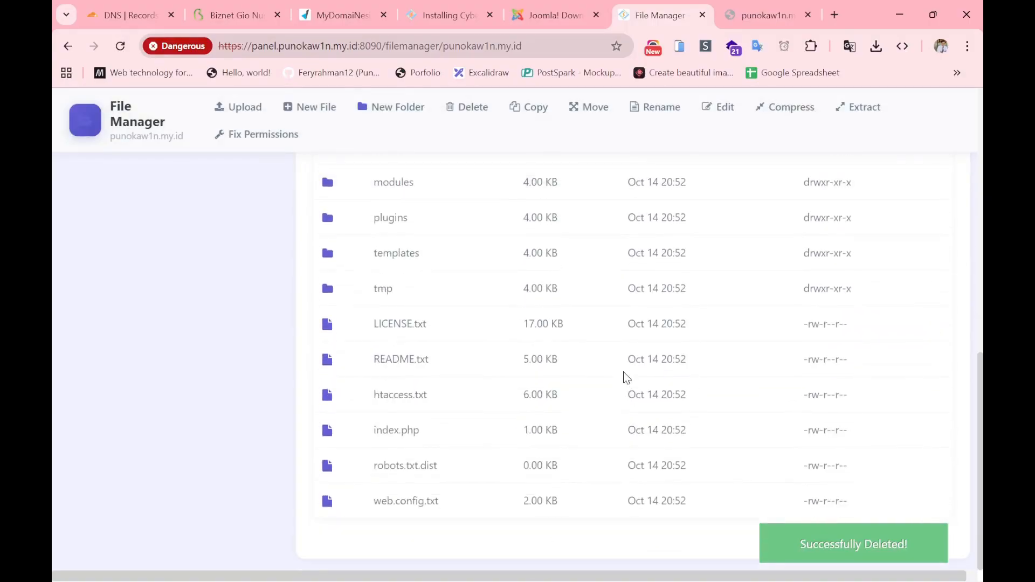
{"action": "left_click", "coordinate": [758, 5]}
Step: Reload the site to reach the Joomla installer and enter the suggested site name
{"action": "left_click", "coordinate": [533, 51]}
{"action": "key", "text": "Return"}
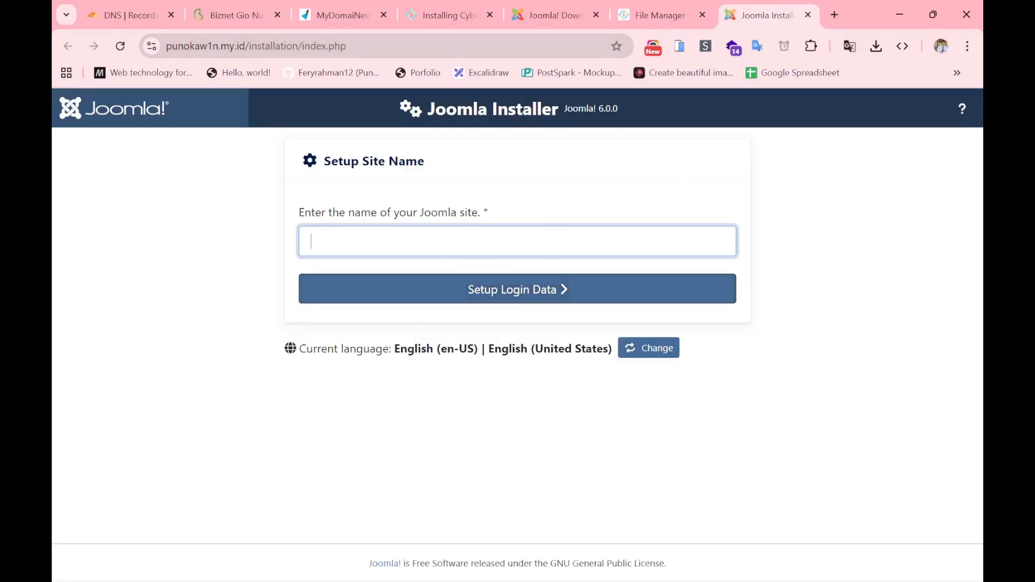
{"action": "left_click", "coordinate": [486, 242]}
{"action": "left_click", "coordinate": [404, 280]}
{"action": "left_click", "coordinate": [475, 290]}
Step: Fill in the Super User's real name, username and password
{"action": "left_click", "coordinate": [416, 249]}
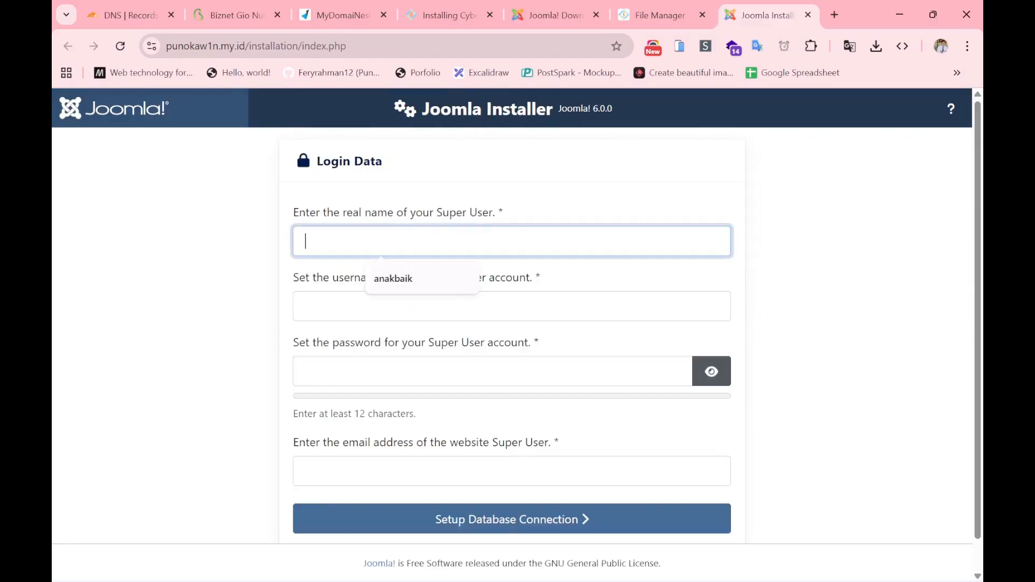
{"action": "left_click", "coordinate": [399, 277]}
{"action": "left_click", "coordinate": [382, 306]}
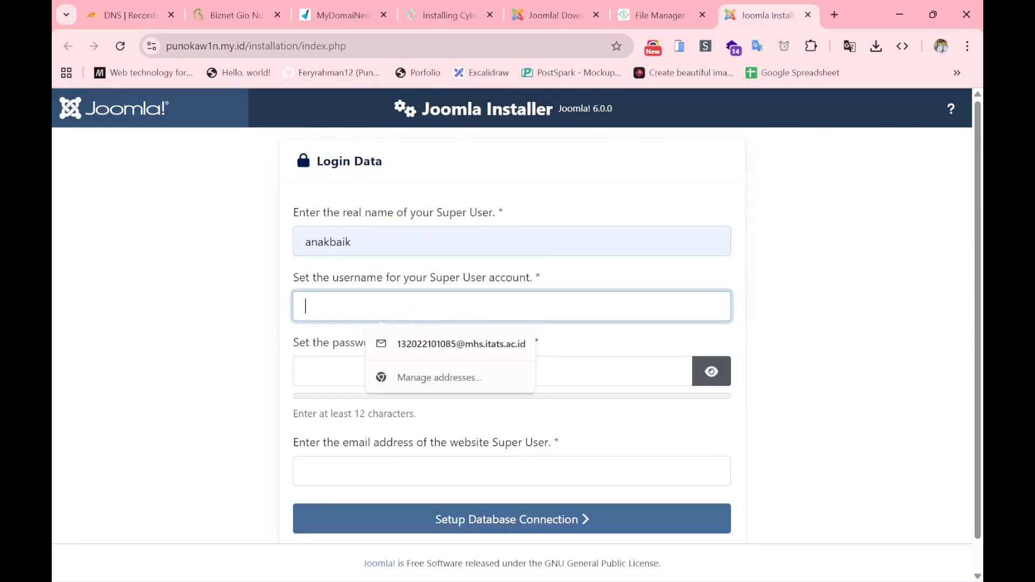
{"action": "type", "text": "anakbaik"}
{"action": "left_click", "coordinate": [378, 345]}
{"action": "left_click", "coordinate": [358, 378]}
{"action": "left_click", "coordinate": [705, 373]}
{"action": "scroll", "coordinate": [706, 373], "scroll_direction": "down", "scroll_amount": 1}
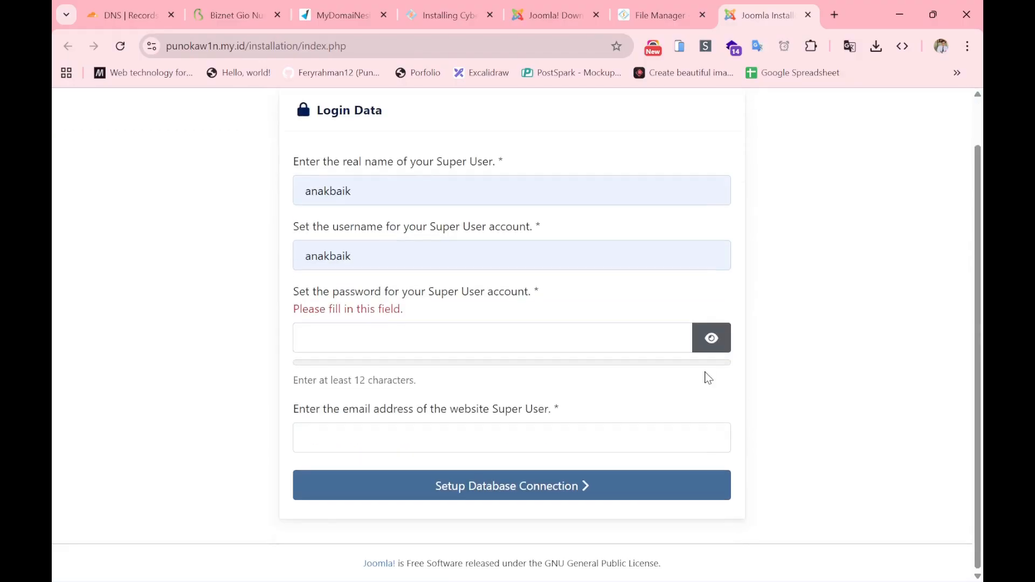
{"action": "left_click", "coordinate": [610, 338]}
{"action": "type", "text": "••••"}
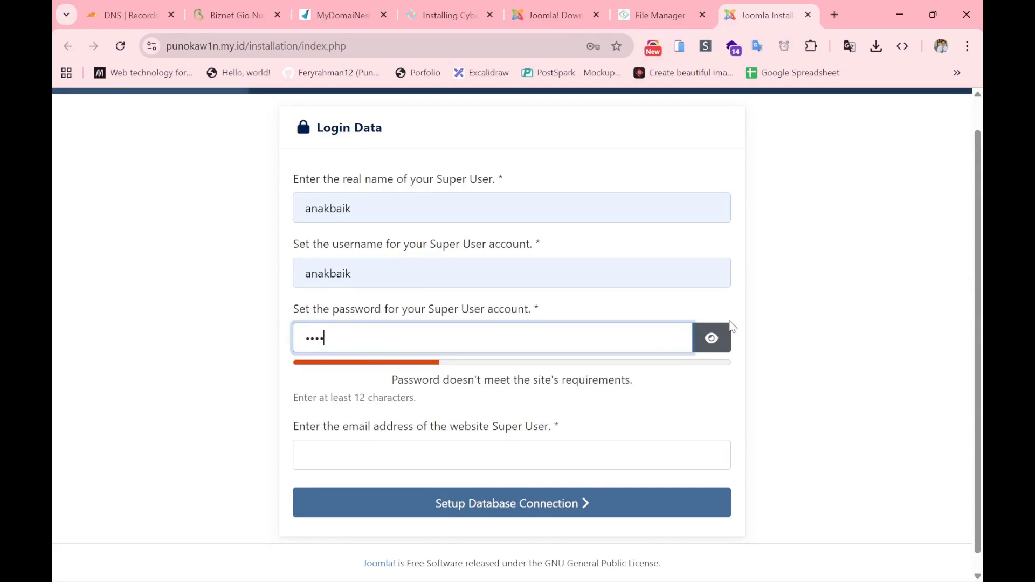
{"action": "left_click", "coordinate": [718, 333]}
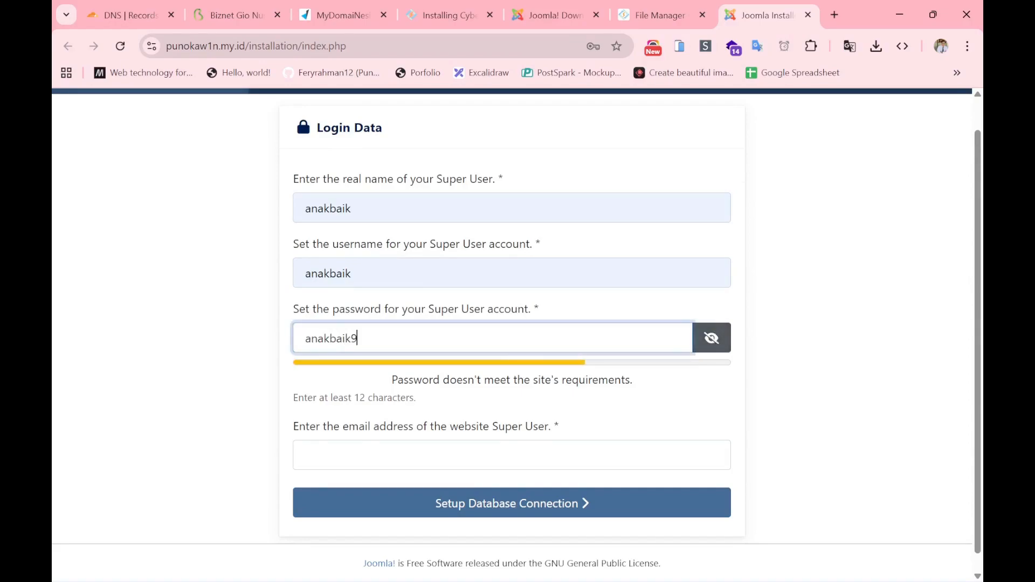
Step: Enter the Super User's e-mail and continue to Database Configuration, then switch to File Manager
{"action": "scroll", "coordinate": [512, 324], "scroll_direction": "down", "scroll_amount": 1}
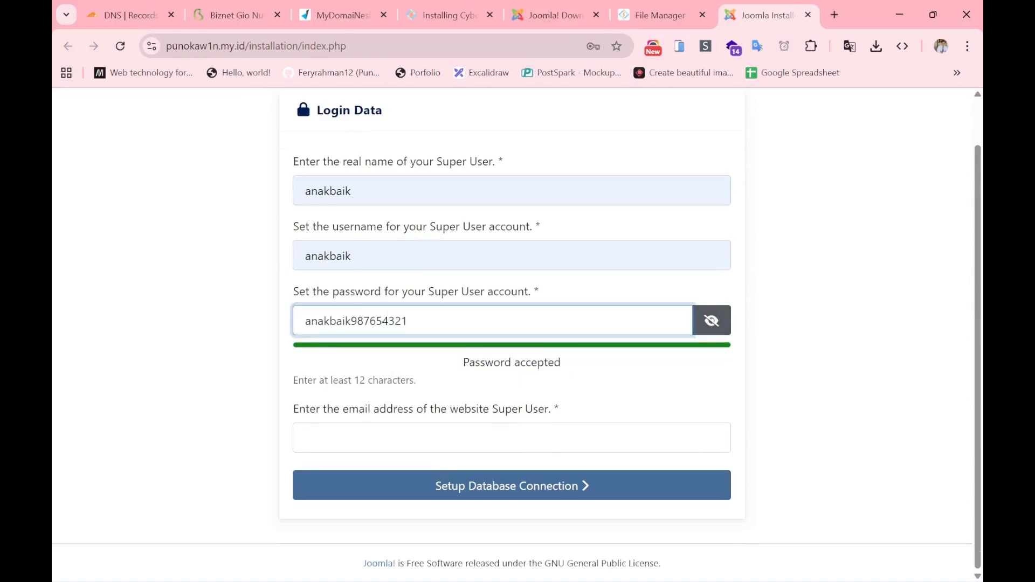
{"action": "left_click", "coordinate": [512, 438]}
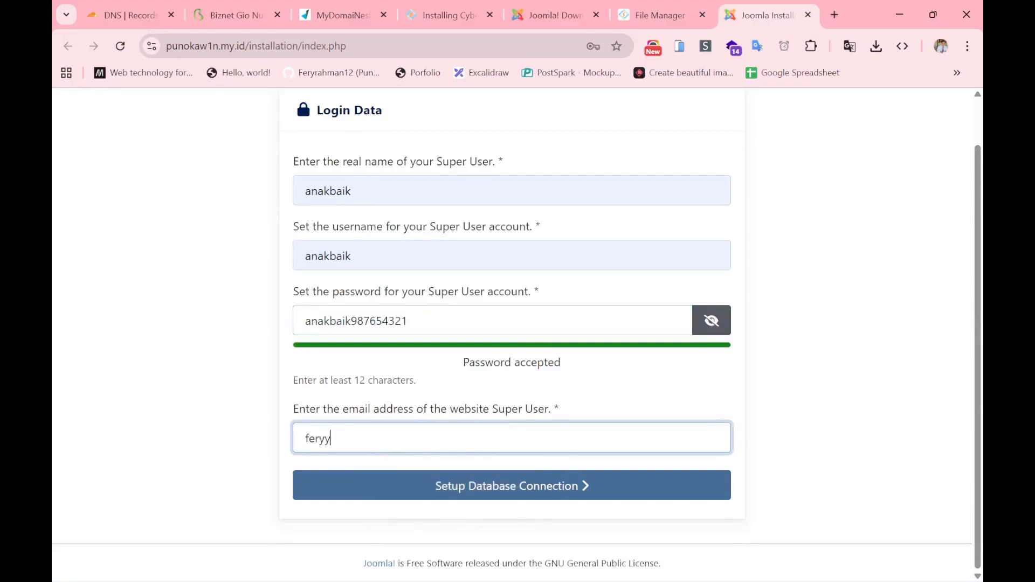
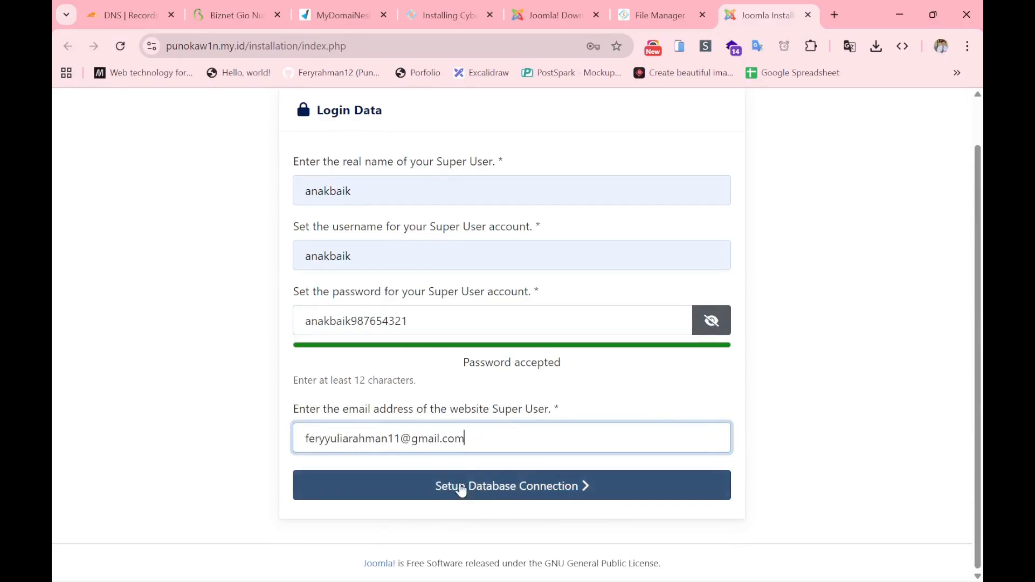
{"action": "left_click", "coordinate": [483, 490]}
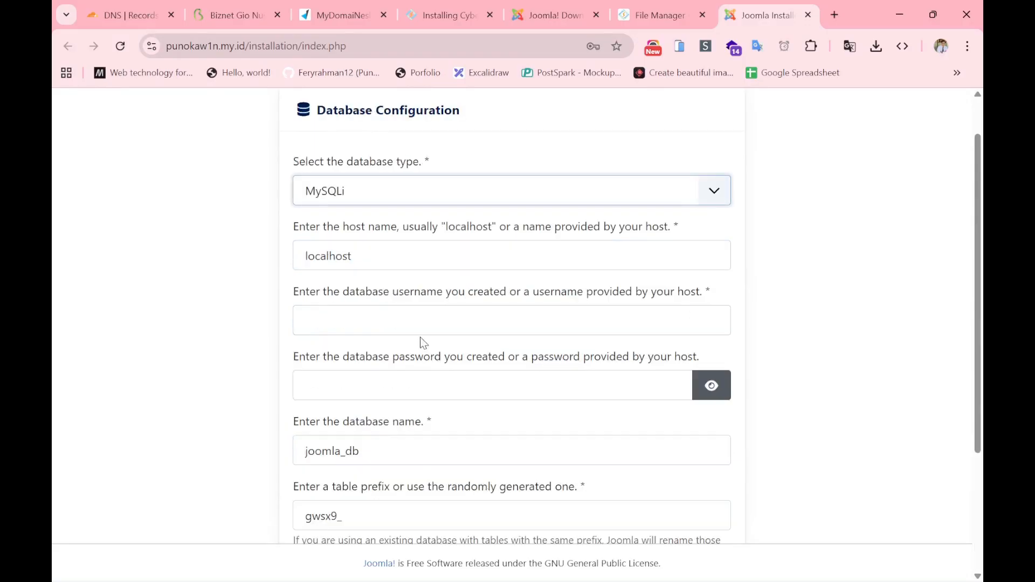
{"action": "left_click", "coordinate": [467, 321]}
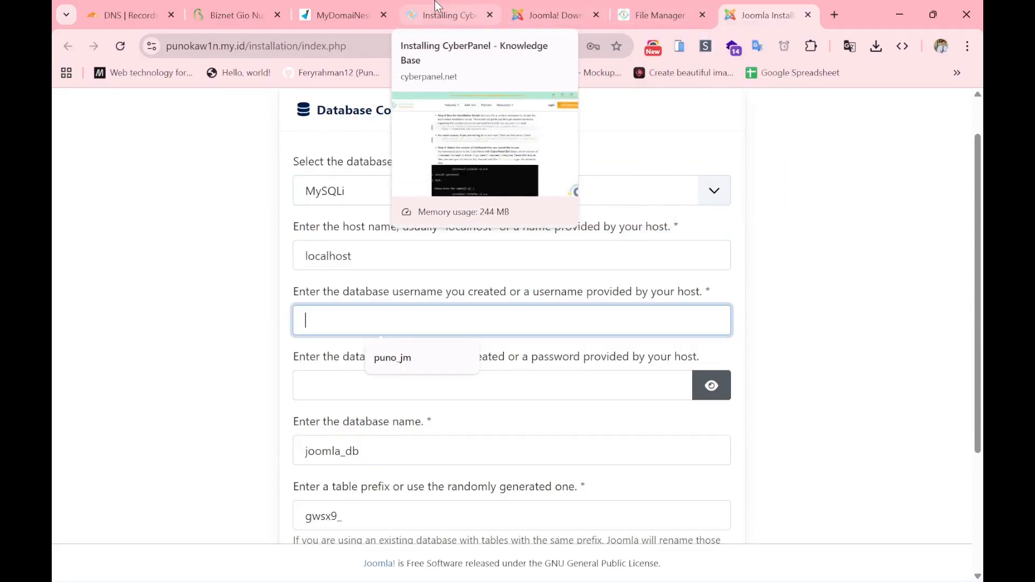
{"action": "left_click", "coordinate": [648, 2]}
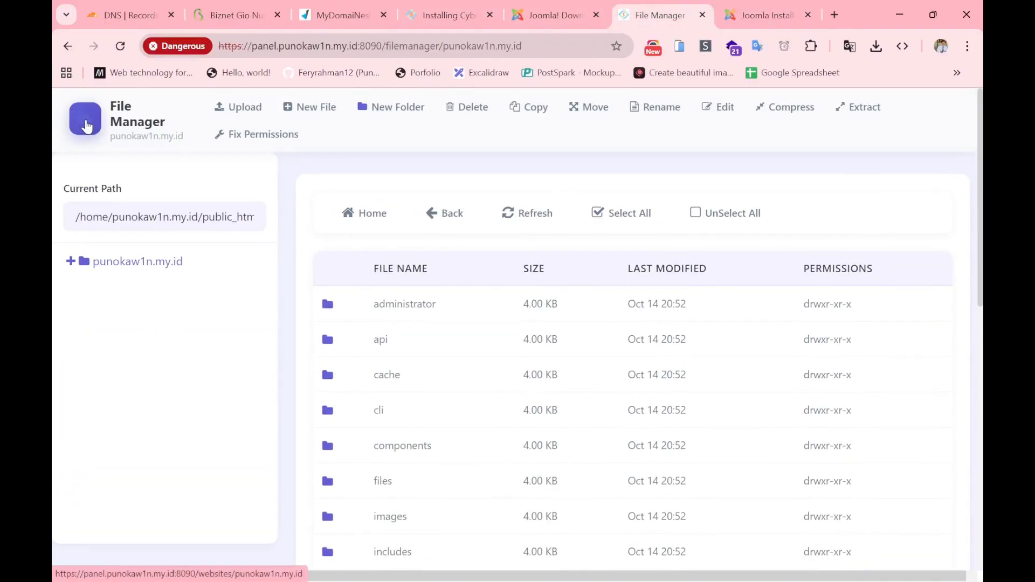
Step: Check List Databases for punokaw1n.my.id showing puno_jm, then return to the Joomla installer
{"action": "left_click", "coordinate": [86, 126]}
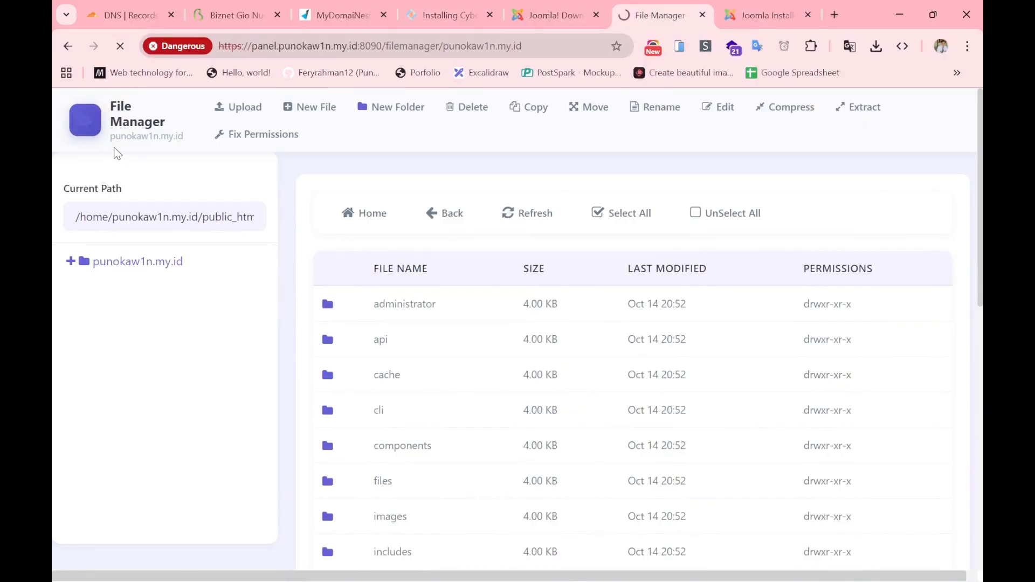
{"action": "scroll", "coordinate": [182, 308], "scroll_direction": "down", "scroll_amount": 8}
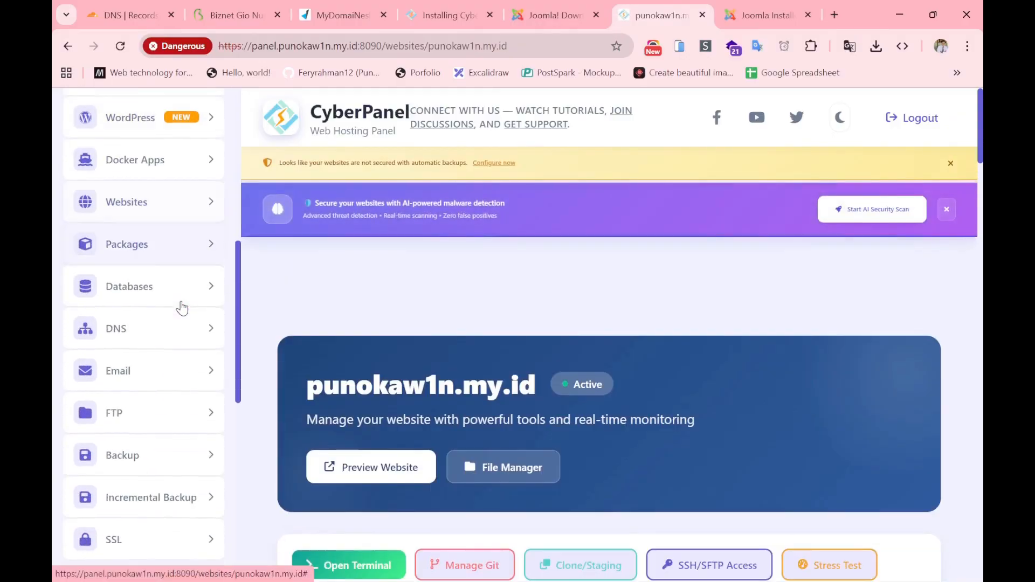
{"action": "left_click", "coordinate": [151, 295]}
{"action": "left_click", "coordinate": [114, 412]}
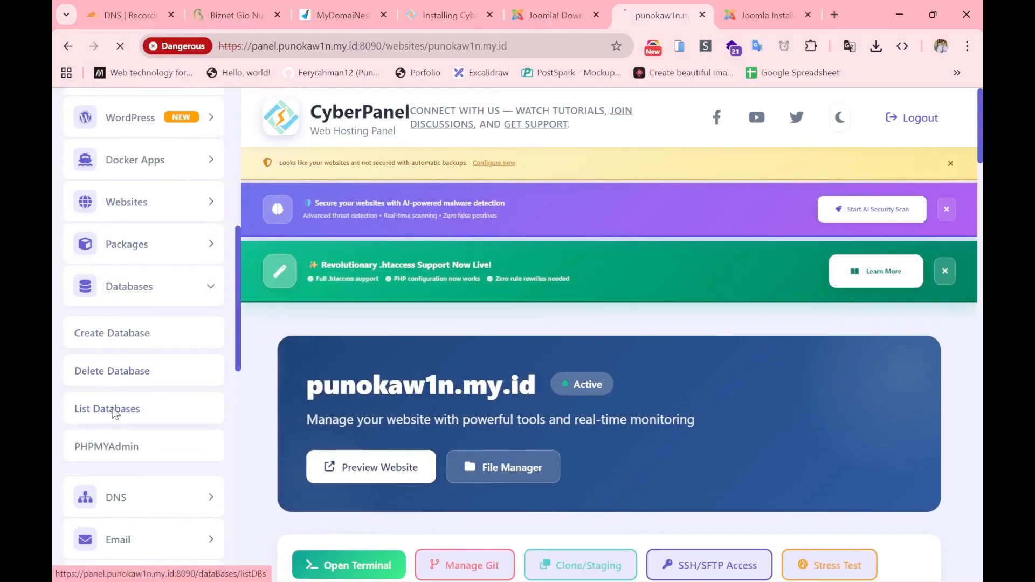
{"action": "left_click", "coordinate": [408, 451]}
{"action": "left_click", "coordinate": [365, 531]}
{"action": "scroll", "coordinate": [410, 517], "scroll_direction": "down", "scroll_amount": 5}
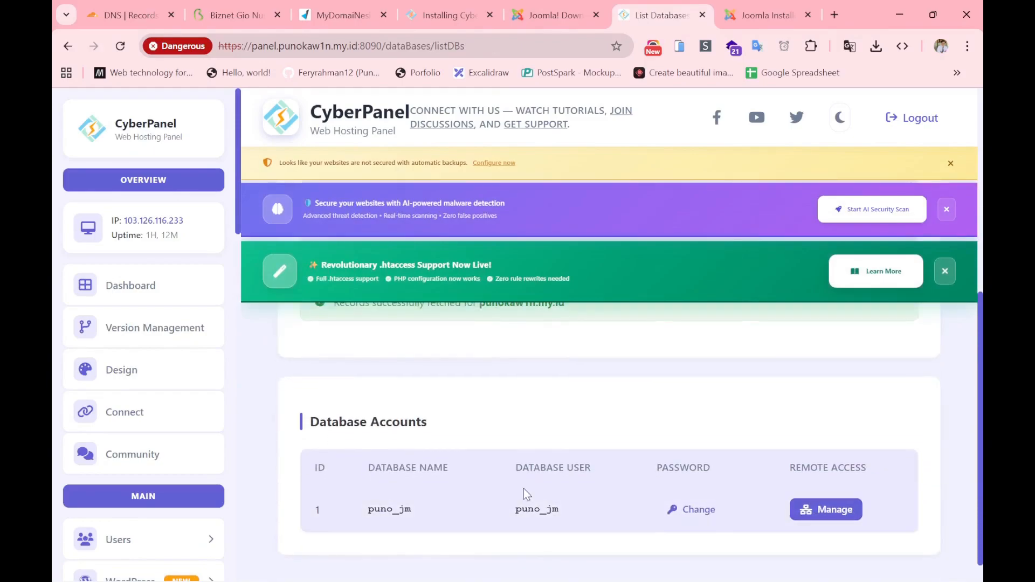
{"action": "left_click", "coordinate": [549, 10]}
{"action": "left_click", "coordinate": [742, 8]}
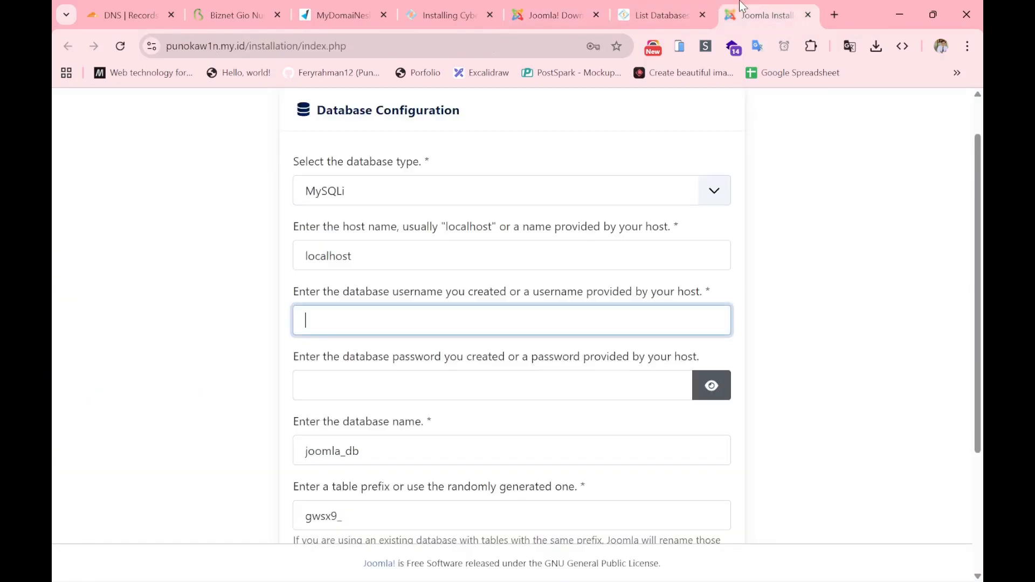
Step: Enter database username puno_jm and the database password
{"action": "key", "text": "Down"}
{"action": "key", "text": "Down"}
{"action": "key", "text": "Return"}
{"action": "key", "text": "Tab"}
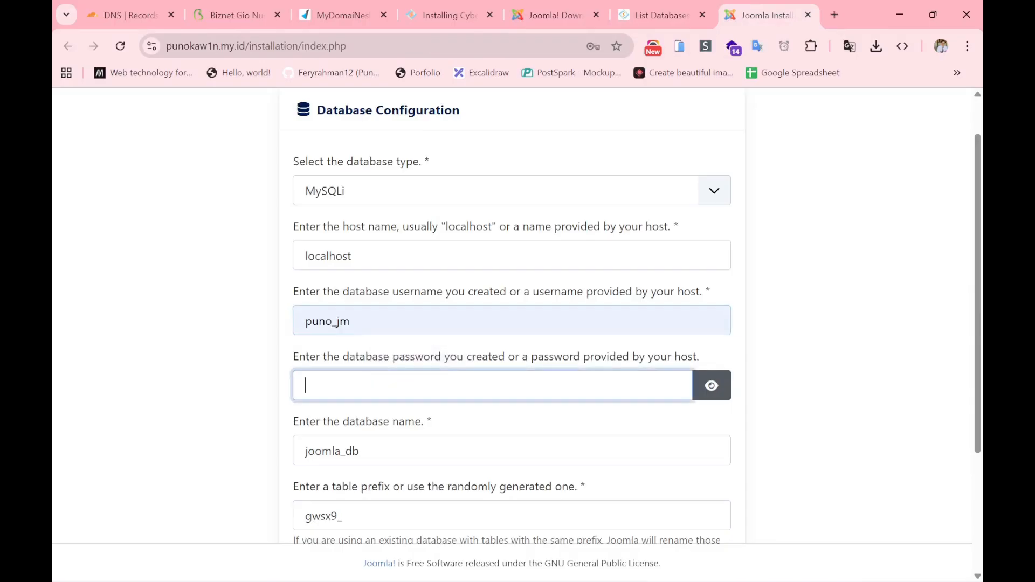
{"action": "scroll", "coordinate": [374, 384], "scroll_direction": "down", "scroll_amount": 1}
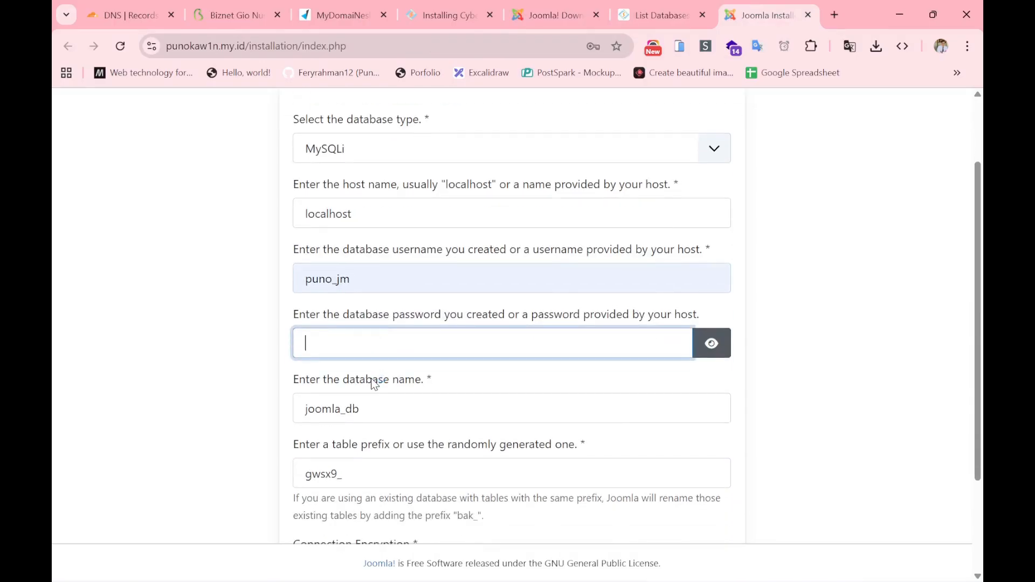
{"action": "scroll", "coordinate": [372, 383], "scroll_direction": "down", "scroll_amount": 1}
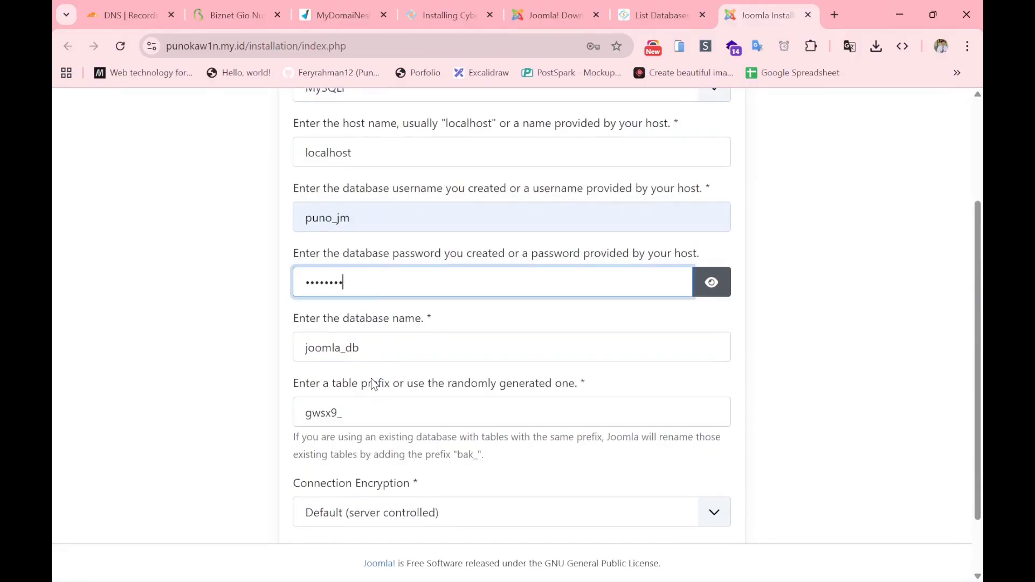
{"action": "type", "text": "••••••"}
{"action": "left_click", "coordinate": [712, 282]}
Step: Replace database name joomla_db with puno_jm
{"action": "scroll", "coordinate": [592, 323], "scroll_direction": "down", "scroll_amount": 1}
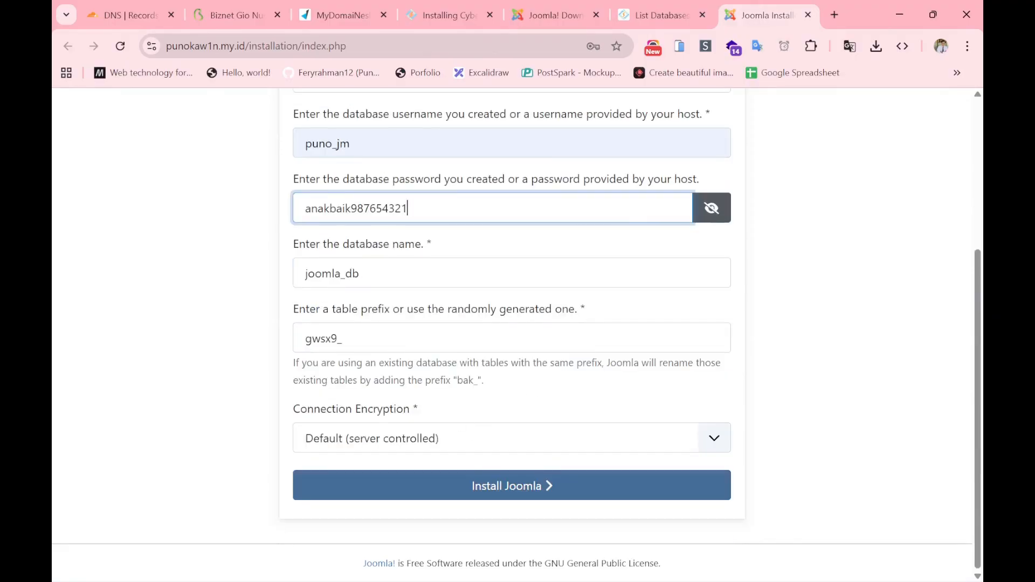
{"action": "scroll", "coordinate": [513, 324], "scroll_direction": "up", "scroll_amount": 1}
{"action": "left_click", "coordinate": [401, 331]}
{"action": "key", "text": "ctrl+a"}
{"action": "key", "text": "BackSpace"}
{"action": "left_click", "coordinate": [401, 363]}
{"action": "scroll", "coordinate": [404, 367], "scroll_direction": "down", "scroll_amount": 1}
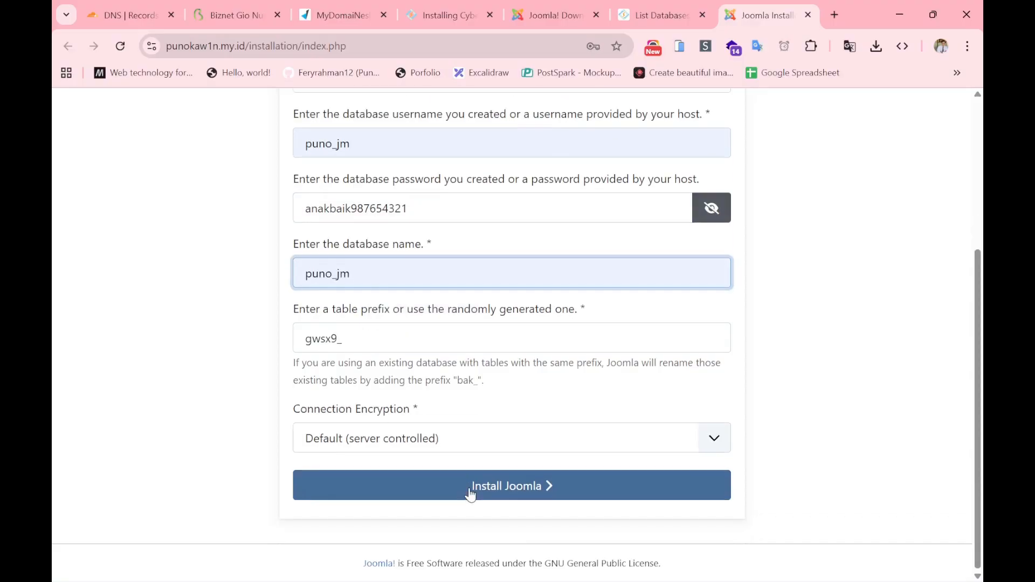
Step: Install Joomla and open the site's Cassiopeia home page
{"action": "left_click", "coordinate": [507, 493]}
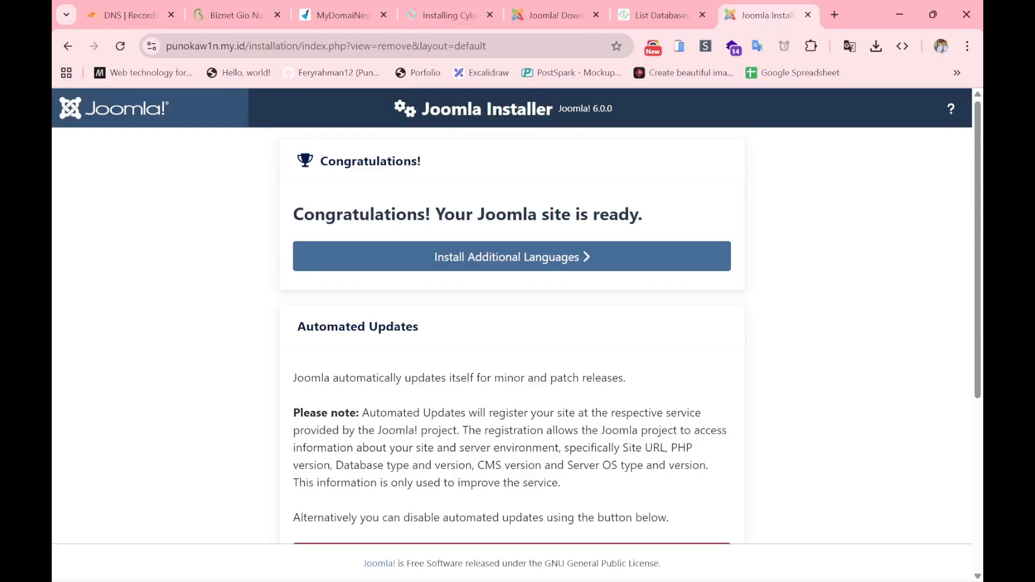
{"action": "scroll", "coordinate": [526, 456], "scroll_direction": "down", "scroll_amount": 5}
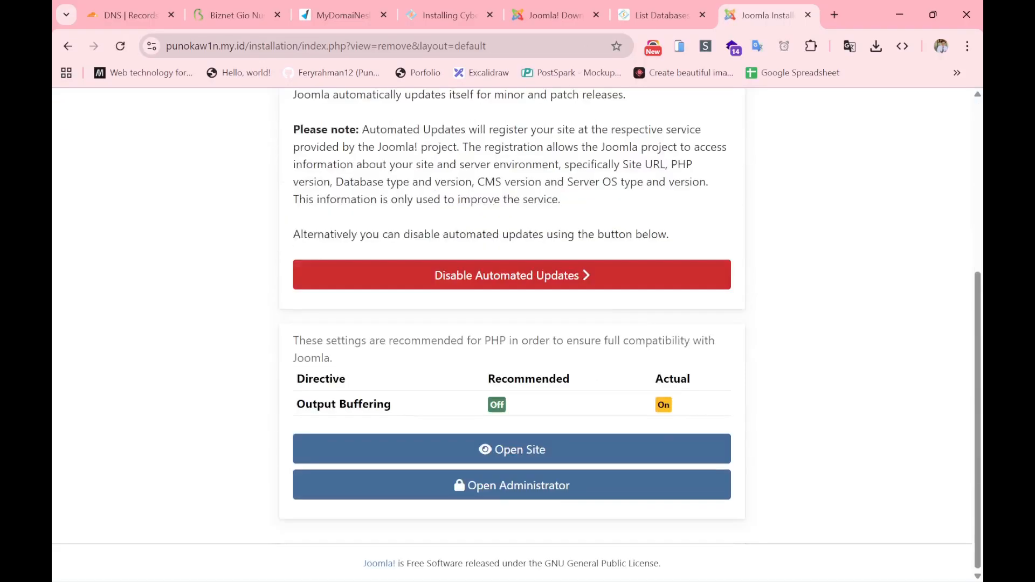
{"action": "left_click", "coordinate": [526, 454]}
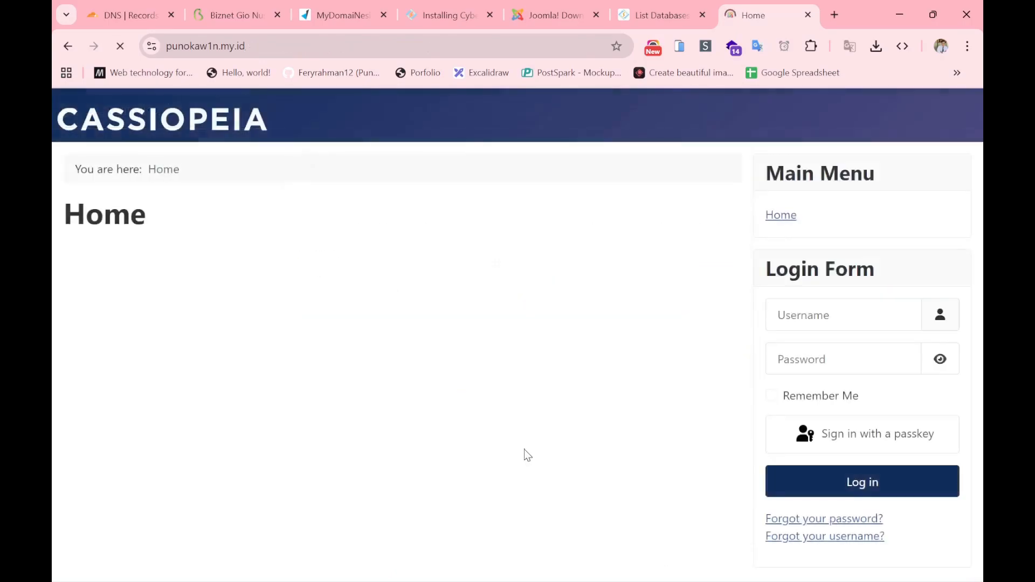
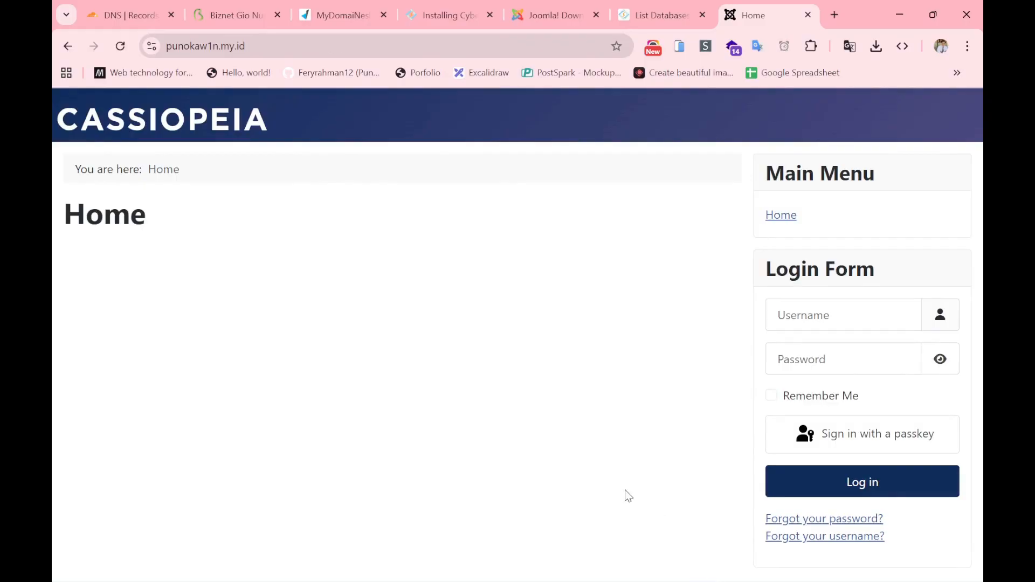
Step: Go to punokaw1n.my.id/administrator in a new browser tab
{"action": "left_click_drag", "start_coordinate": [146, 215], "coordinate": [56, 162]}
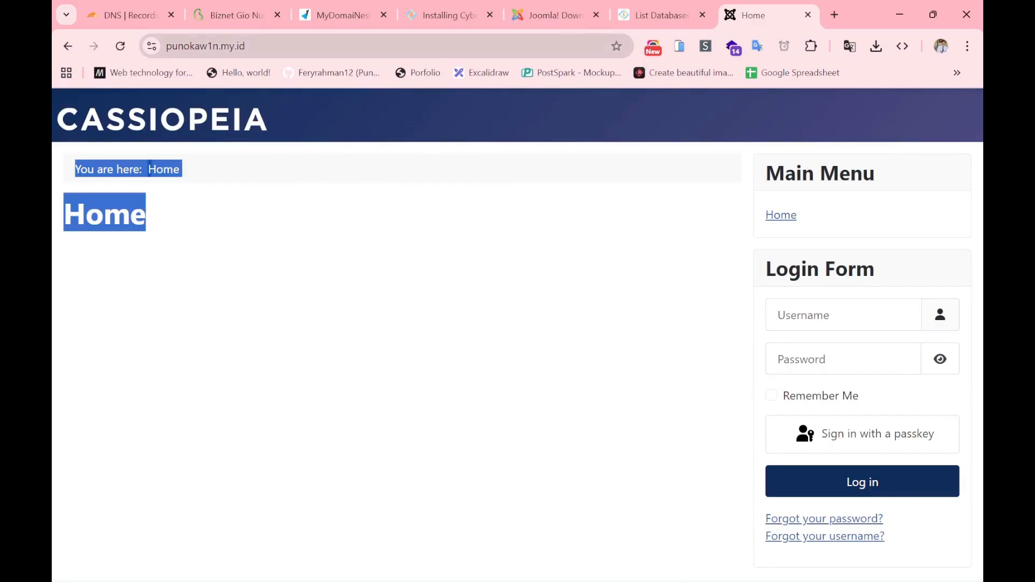
{"action": "left_click", "coordinate": [252, 47]}
{"action": "left_click", "coordinate": [163, 160]}
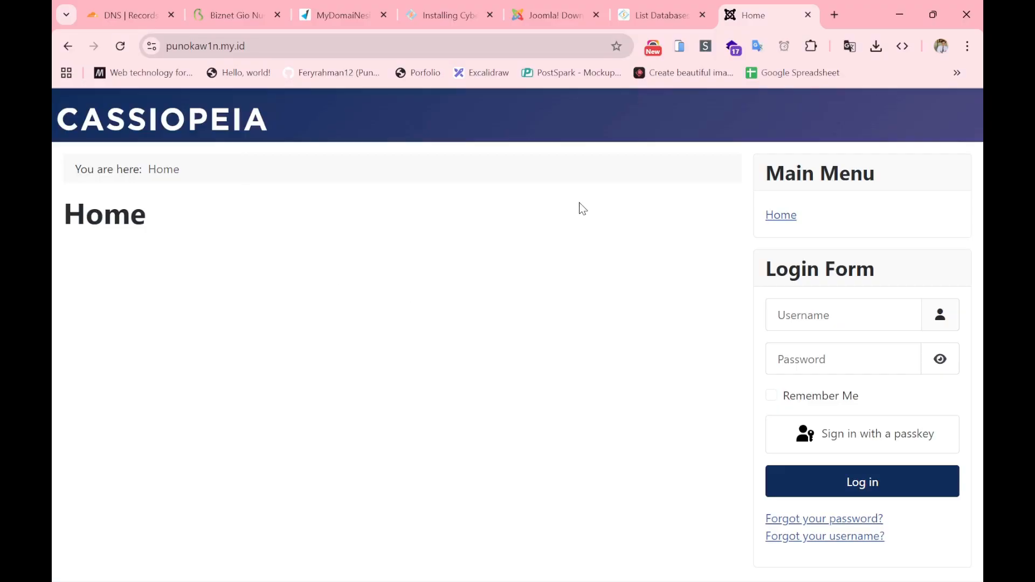
{"action": "key", "text": "ctrl+t"}
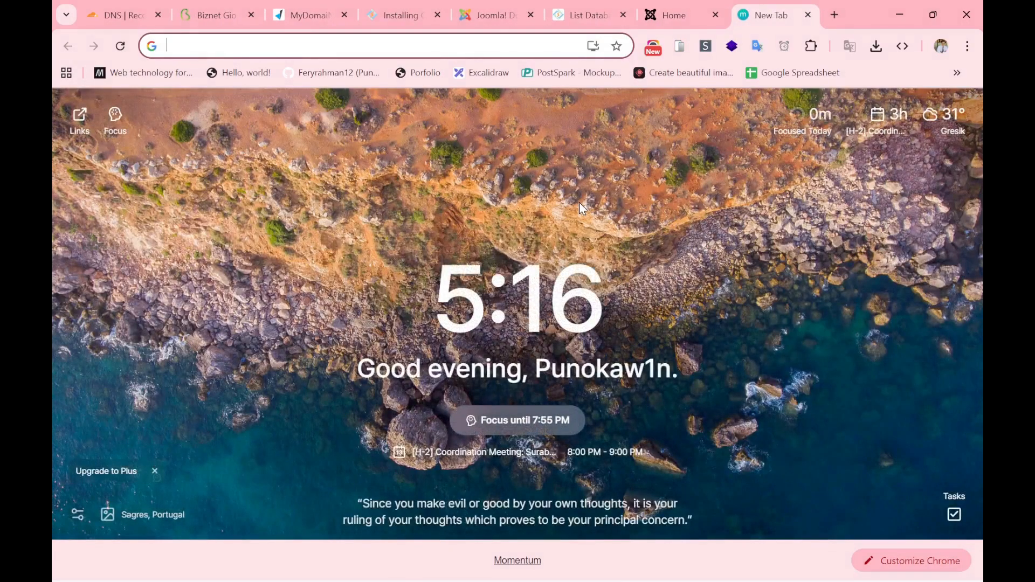
{"action": "type", "text": "punokaw"}
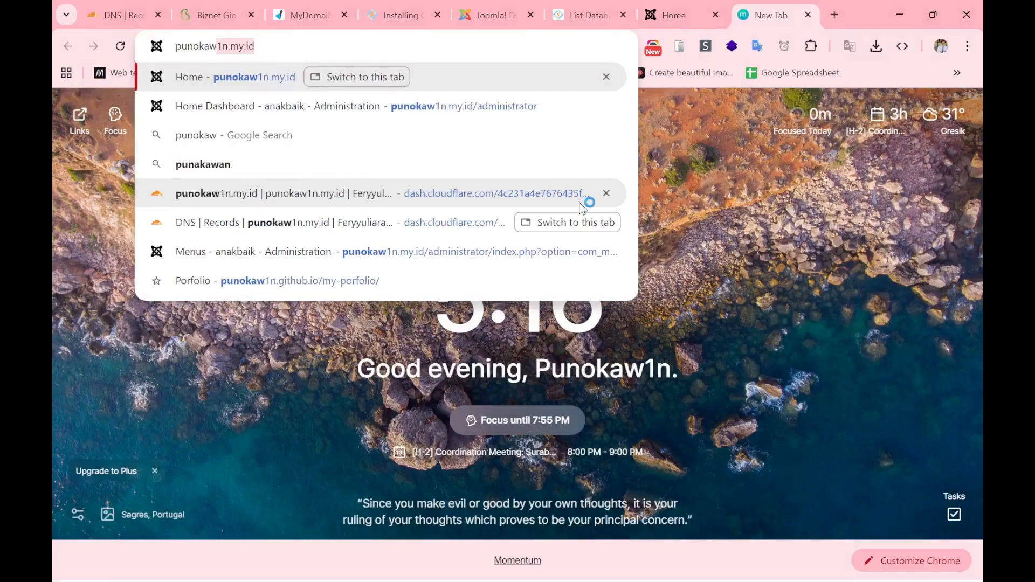
{"action": "type", "text": "1n.my.id"}
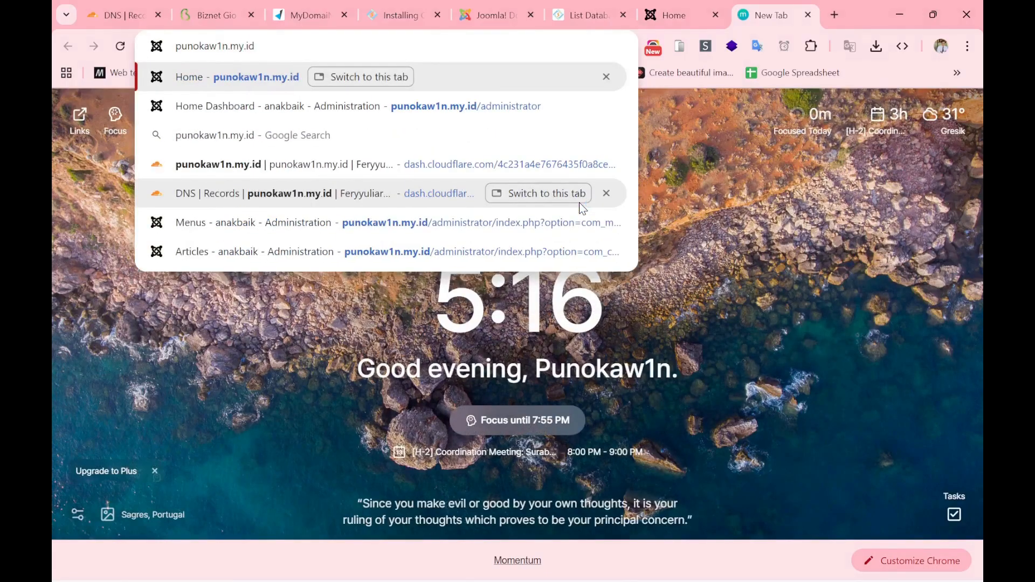
{"action": "type", "text": "/a"}
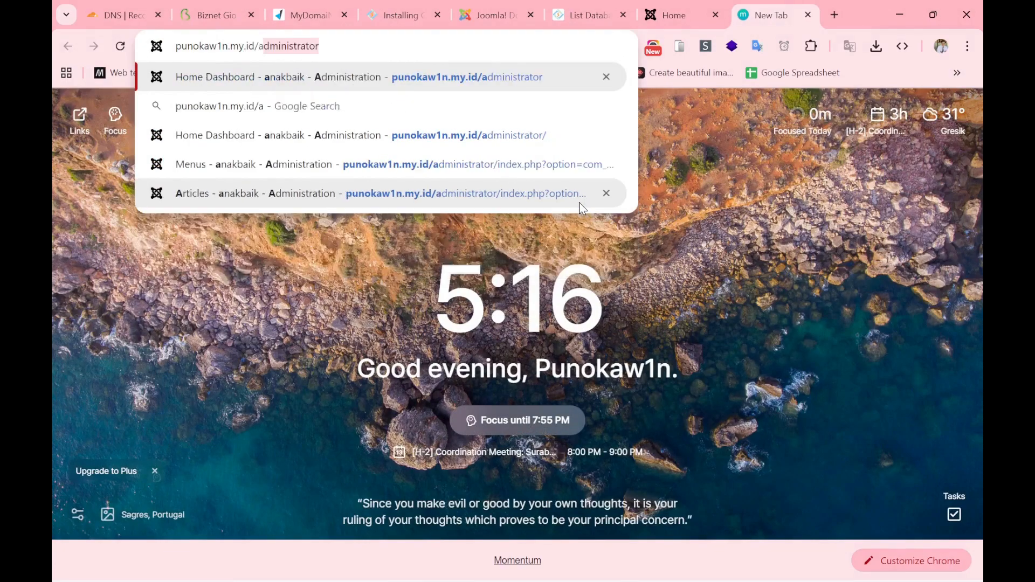
{"action": "type", "text": "dministrator"}
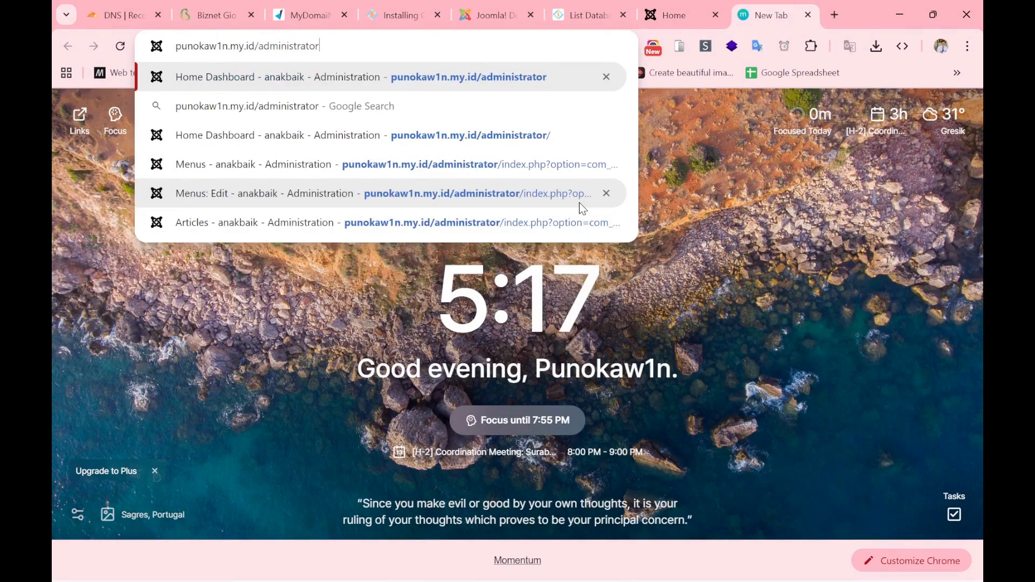
{"action": "key", "text": "Return"}
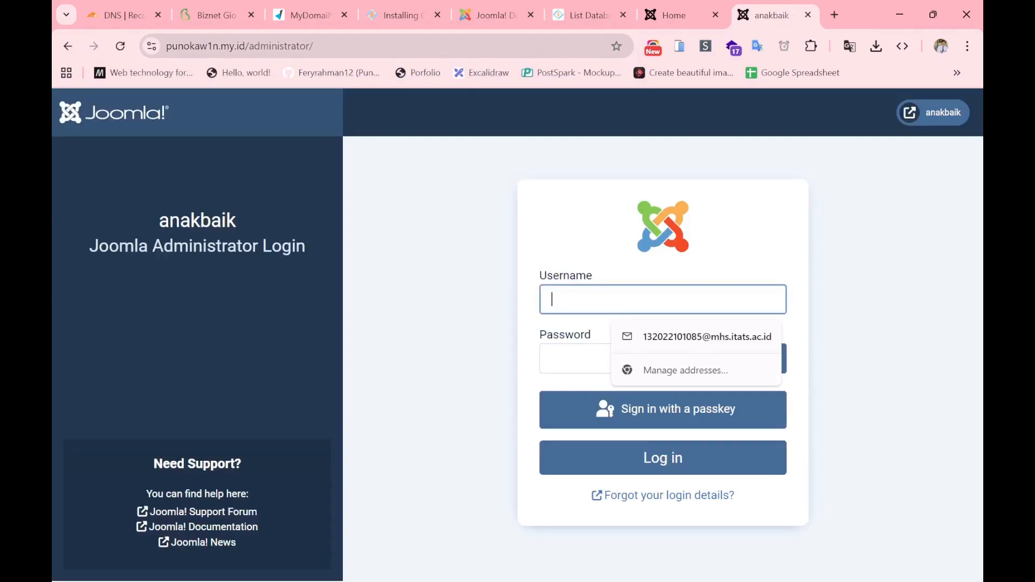
Step: Enter the administrator username and password and submit the login
{"action": "type", "text": "anakbaik"}
{"action": "key", "text": "Tab"}
{"action": "type", "text": "••"}
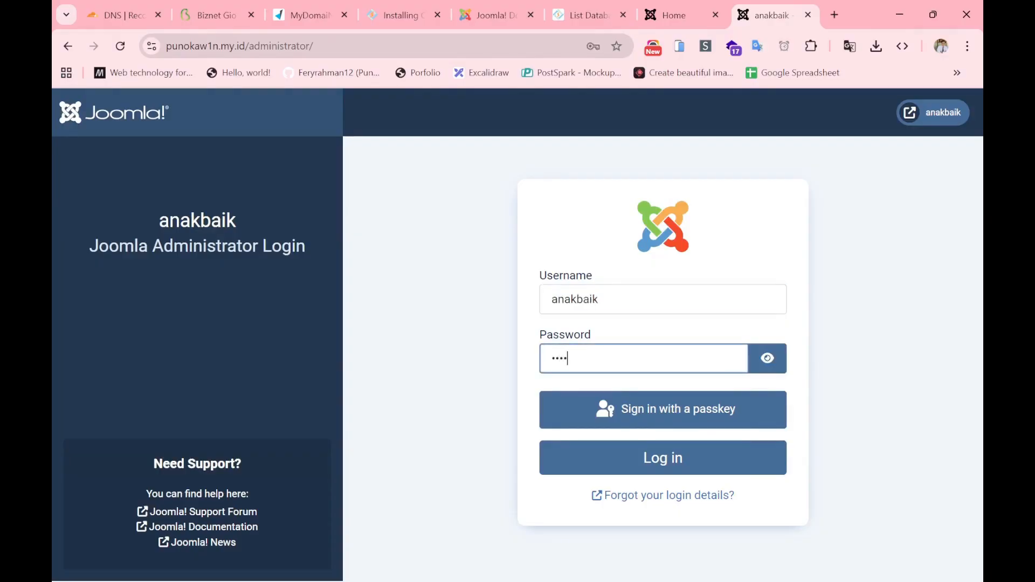
{"action": "type", "text": "•••••"}
{"action": "left_click", "coordinate": [768, 358]}
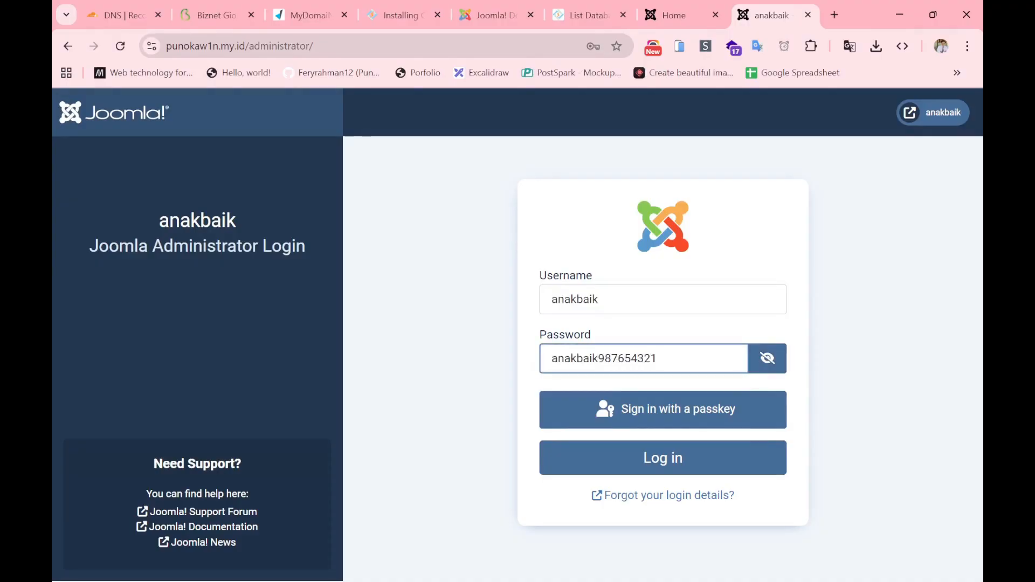
{"action": "left_click", "coordinate": [688, 459]}
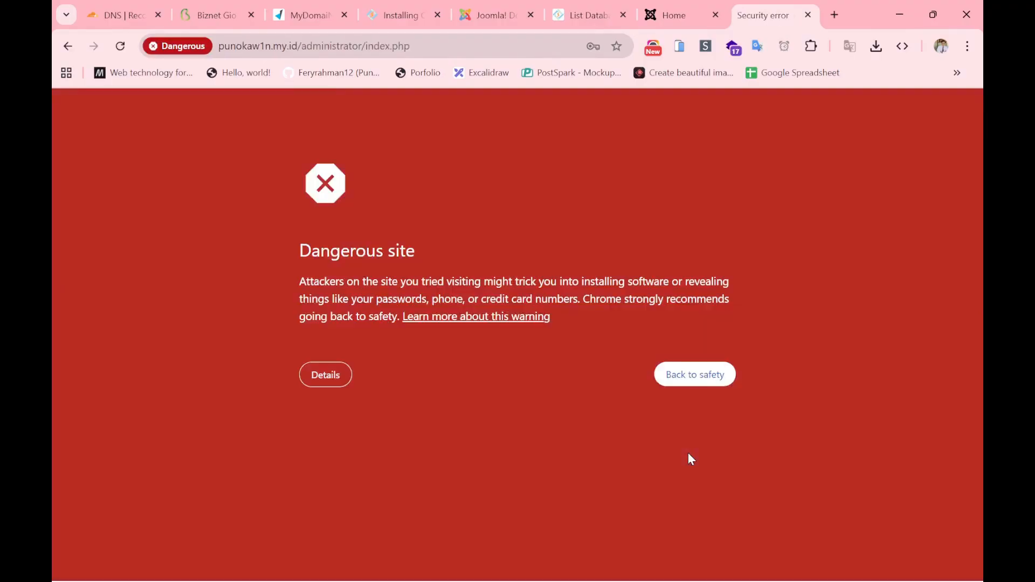
Step: Proceed past Chrome's Dangerous site warning and re-enter the admin credentials
{"action": "left_click", "coordinate": [313, 378]}
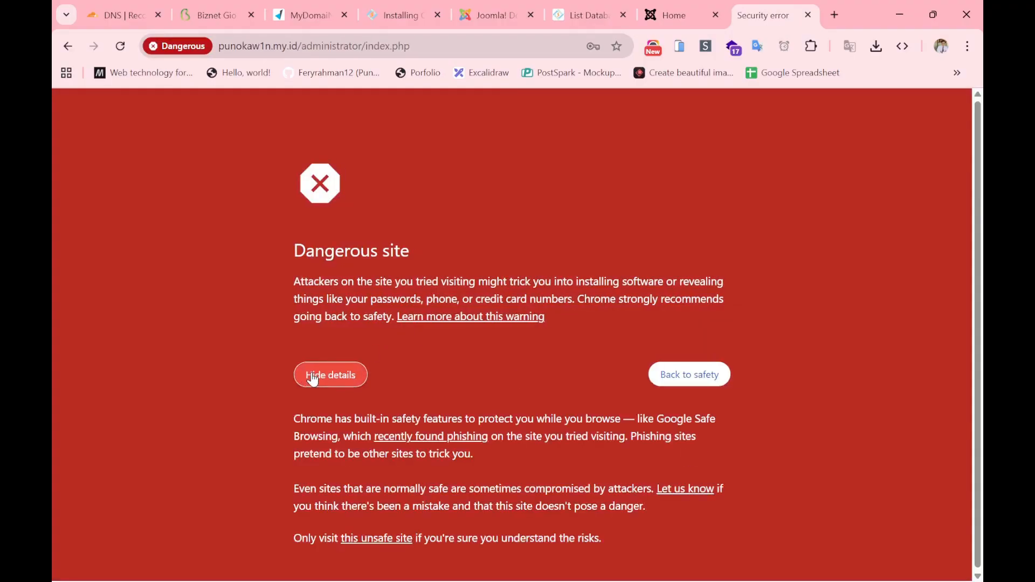
{"action": "left_click", "coordinate": [377, 538]}
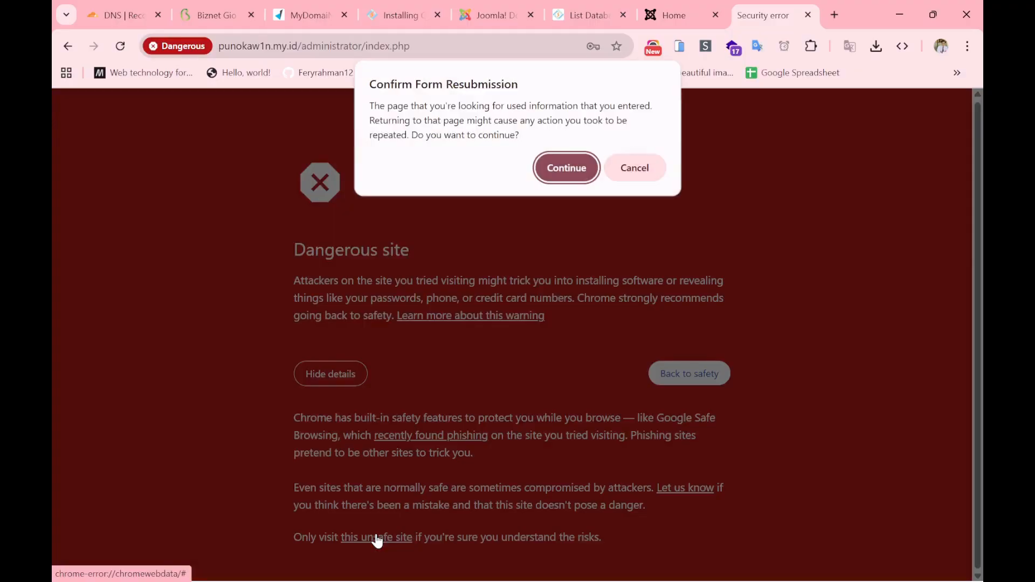
{"action": "left_click", "coordinate": [564, 170]}
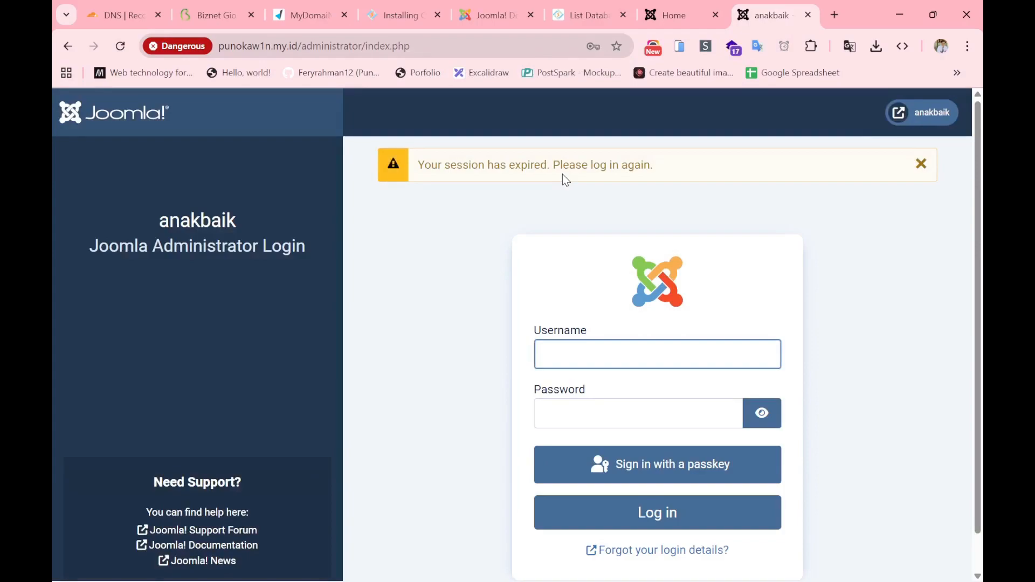
{"action": "type", "text": "anak"}
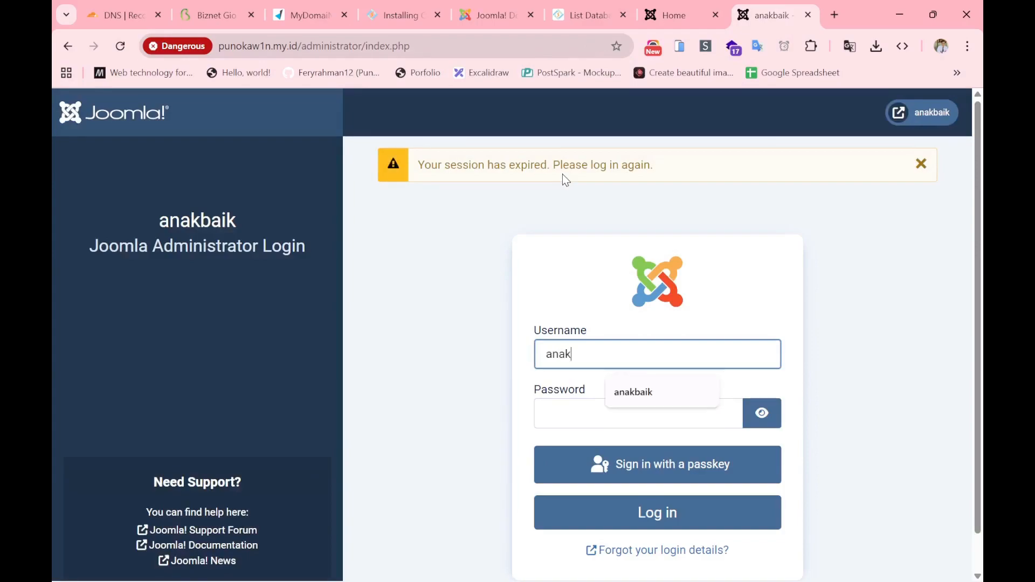
{"action": "key", "text": "Down"}
{"action": "key", "text": "Return"}
{"action": "key", "text": "Tab"}
{"action": "type", "text": "•••••••••••••"}
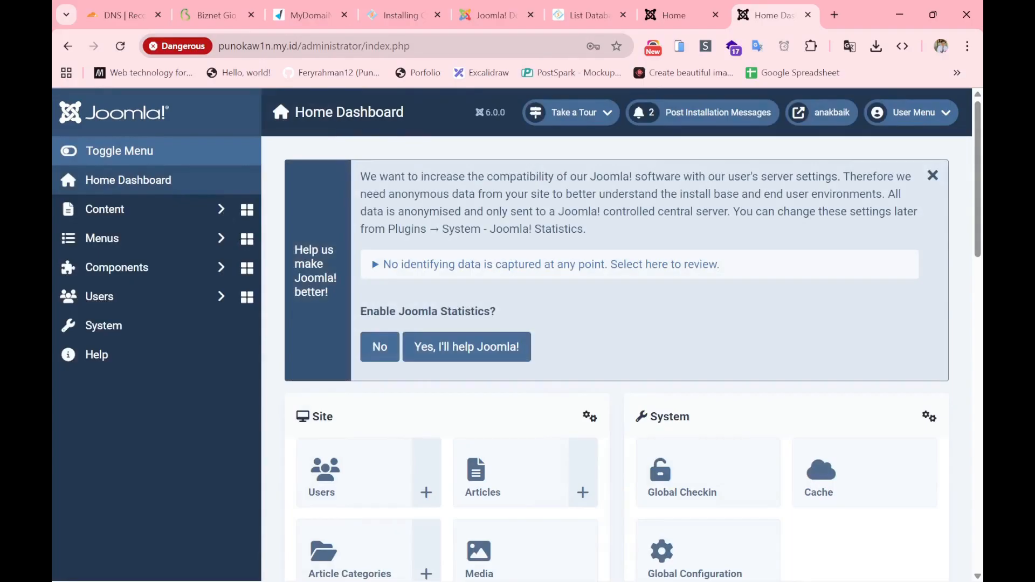
Step: From Content, open the empty Articles list and choose Add your first article
{"action": "left_click", "coordinate": [134, 211]}
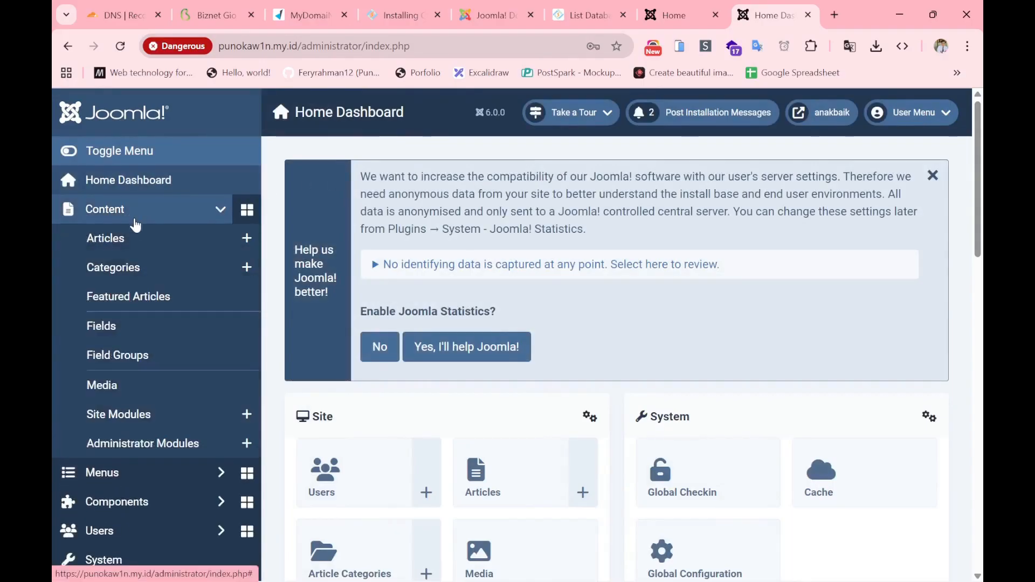
{"action": "scroll", "coordinate": [594, 338], "scroll_direction": "down", "scroll_amount": 12}
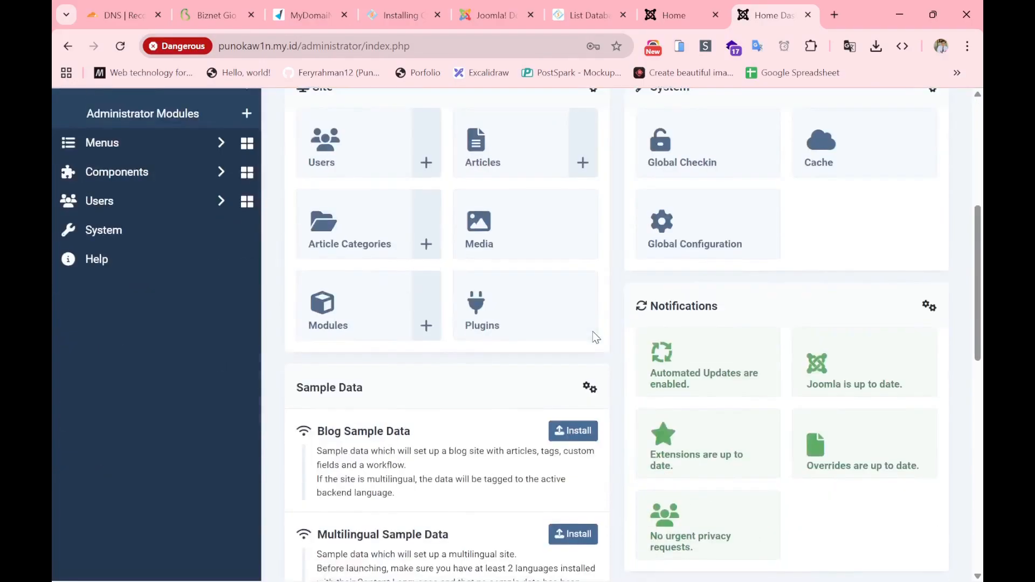
{"action": "scroll", "coordinate": [594, 338], "scroll_direction": "down", "scroll_amount": 2}
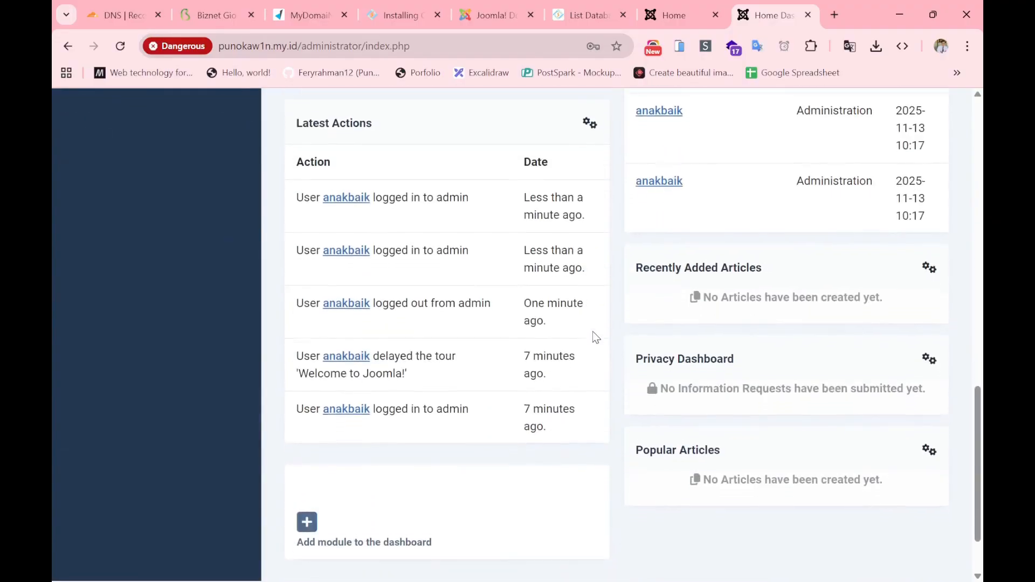
{"action": "scroll", "coordinate": [595, 338], "scroll_direction": "up", "scroll_amount": 1}
{"action": "scroll", "coordinate": [594, 338], "scroll_direction": "up", "scroll_amount": 13}
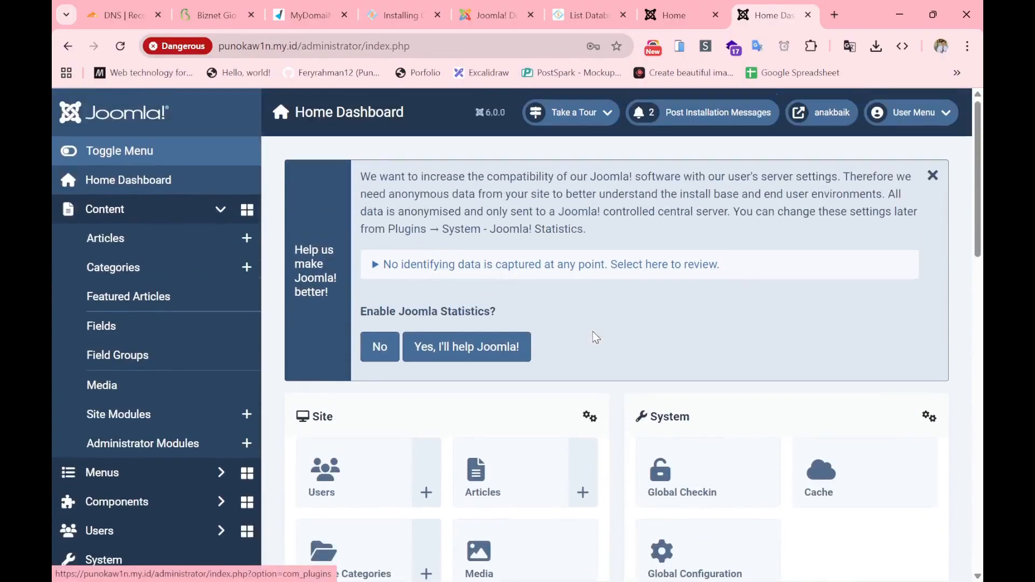
{"action": "left_click", "coordinate": [144, 239]}
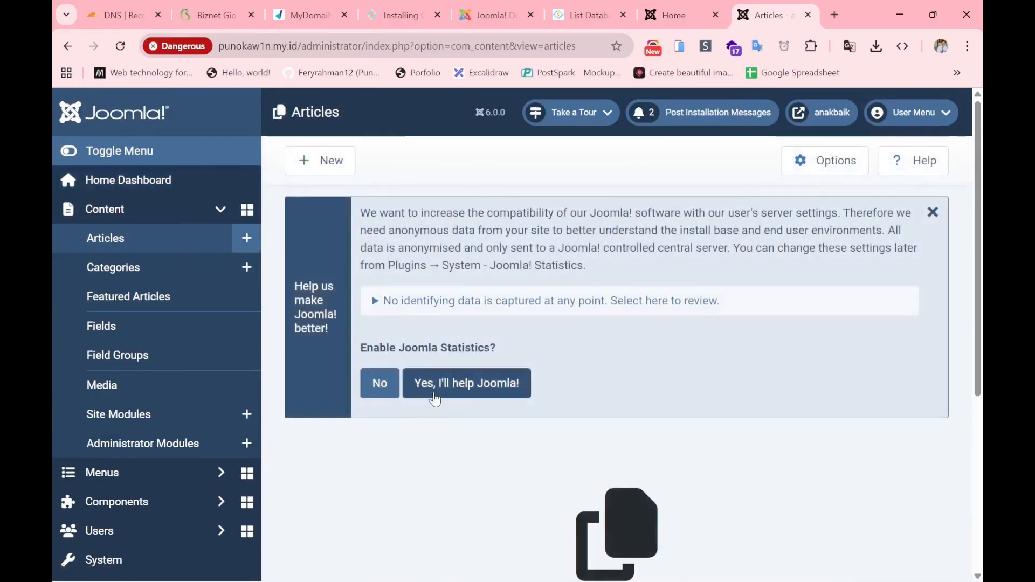
{"action": "scroll", "coordinate": [492, 424], "scroll_direction": "down", "scroll_amount": 5}
{"action": "left_click", "coordinate": [575, 519]}
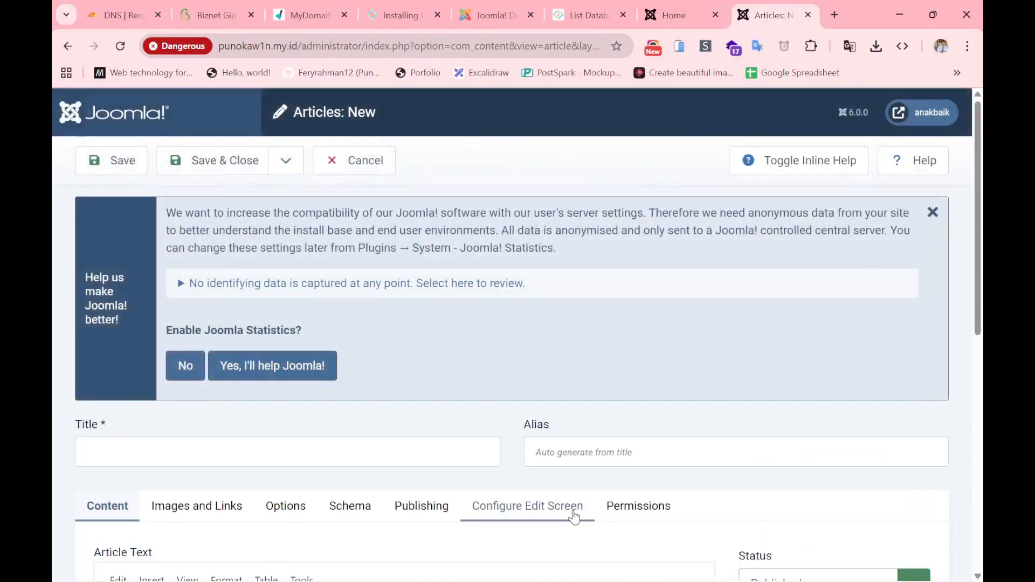
Step: Title the article 'tugas uts komputasi awan'
{"action": "left_click", "coordinate": [386, 456]}
{"action": "scroll", "coordinate": [386, 457], "scroll_direction": "down", "scroll_amount": 2}
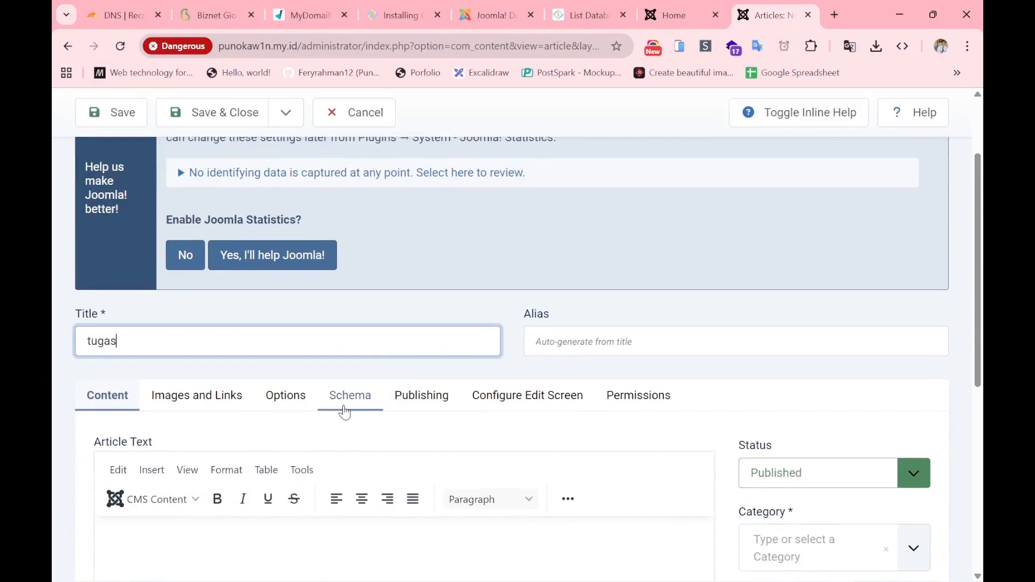
{"action": "type", "text": "tugas uts komputasi awan"}
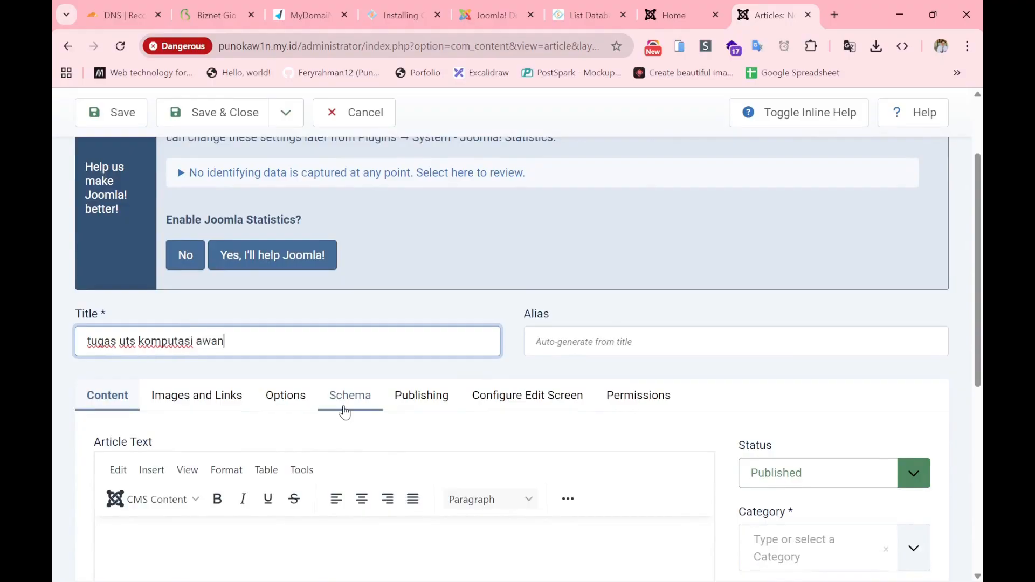
{"action": "scroll", "coordinate": [346, 413], "scroll_direction": "down", "scroll_amount": 3}
Step: Start the body with a Heading 1 reading 'TUGAS KOMPUTASI AWAN UTS'
{"action": "left_click", "coordinate": [281, 378]}
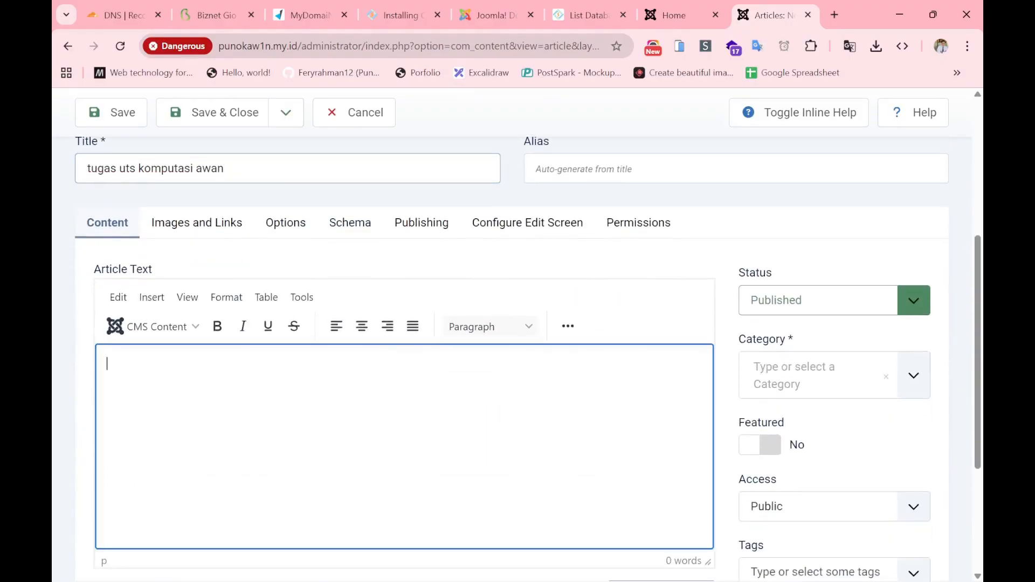
{"action": "left_click", "coordinate": [503, 335]}
{"action": "mouse_move", "coordinate": [491, 357]}
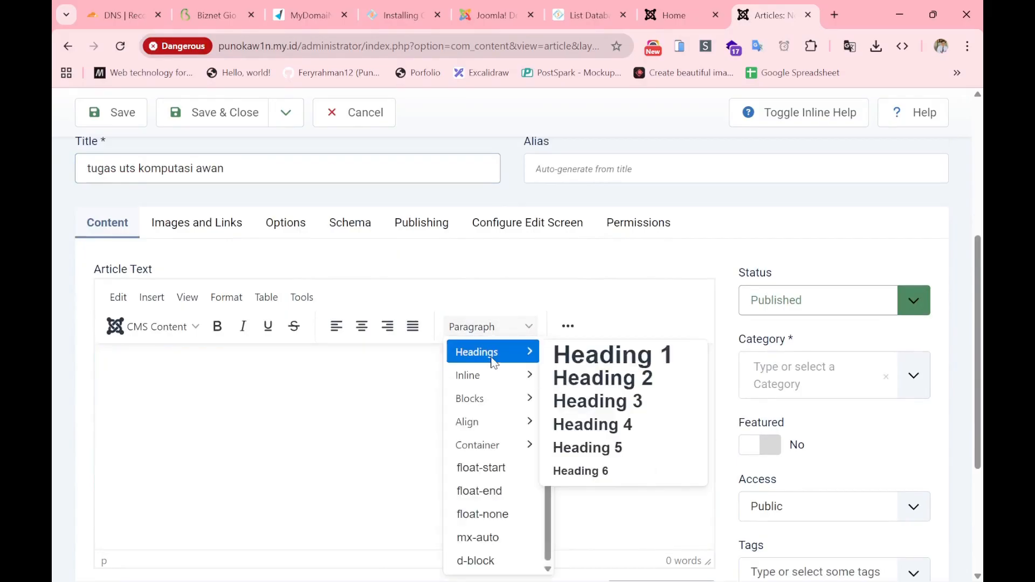
{"action": "left_click", "coordinate": [598, 356]}
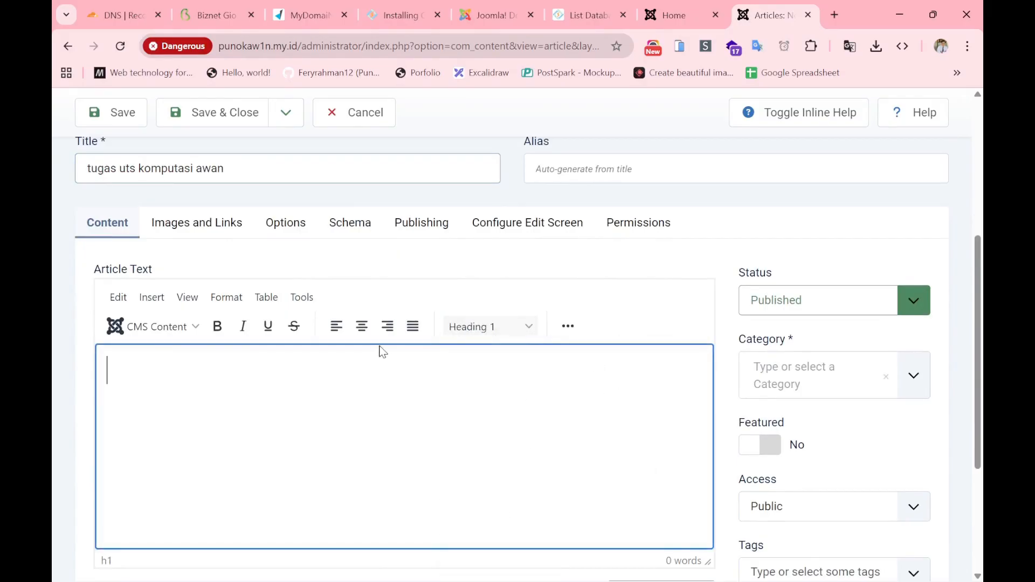
{"action": "type", "text": "T"}
{"action": "key", "text": "Caps_Lock"}
{"action": "type", "text": "UGAS KN"}
{"action": "key", "text": "BackSpace"}
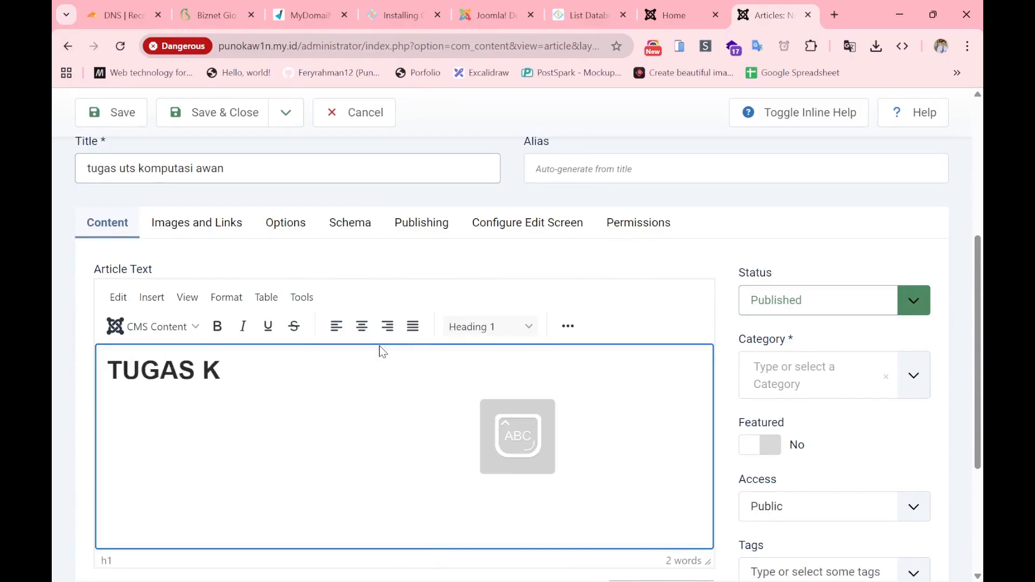
{"action": "type", "text": "OMPUTASI AWAM"}
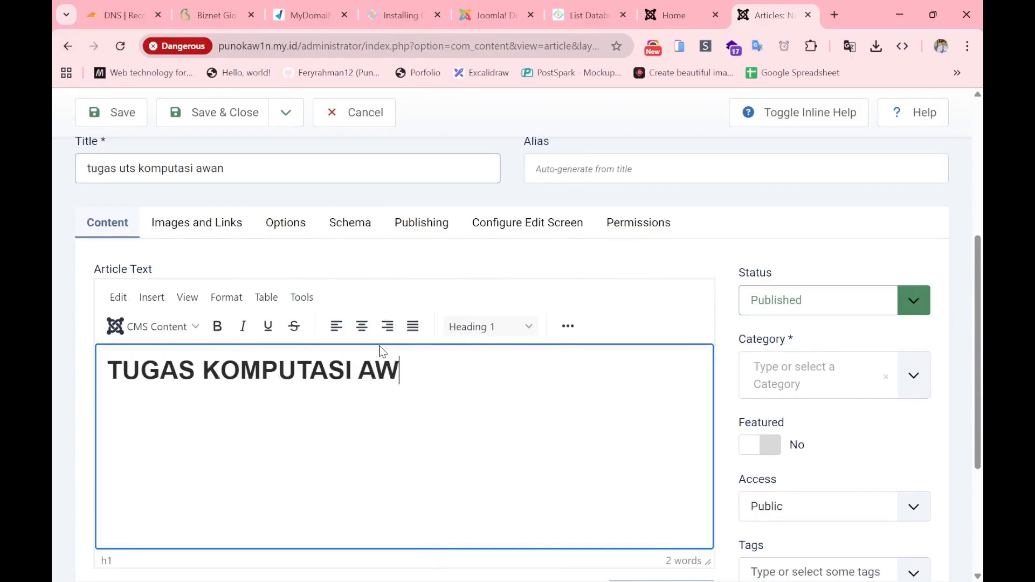
{"action": "key", "text": "BackSpace"}
{"action": "type", "text": "N"}
{"action": "key", "text": "Right"}
{"action": "key", "text": "Right"}
{"action": "type", "text": "UTS"}
{"action": "key", "text": "Return"}
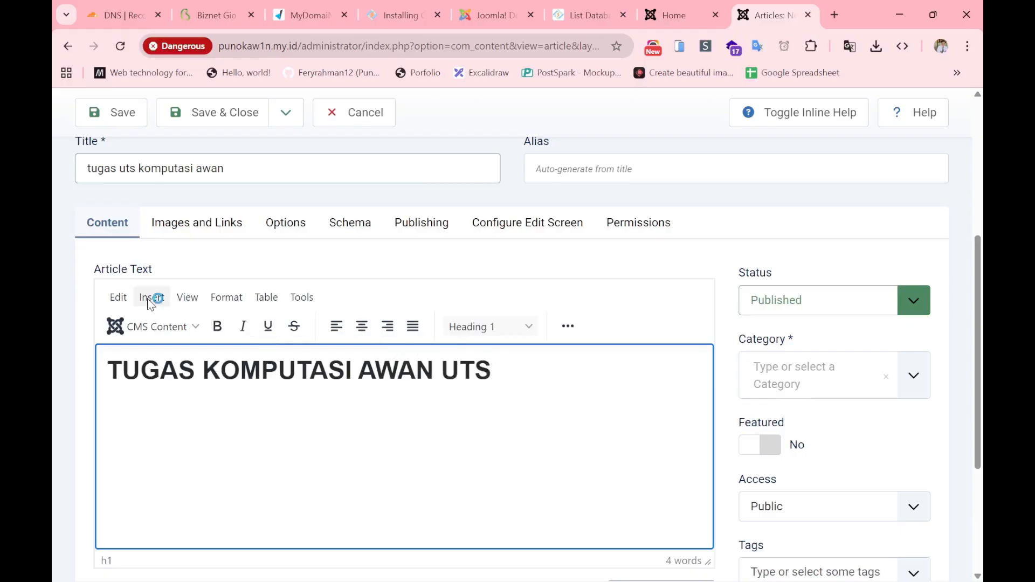
Step: Look through the editor's format and insert toolbars, then return to the line below the heading
{"action": "left_click", "coordinate": [499, 327]}
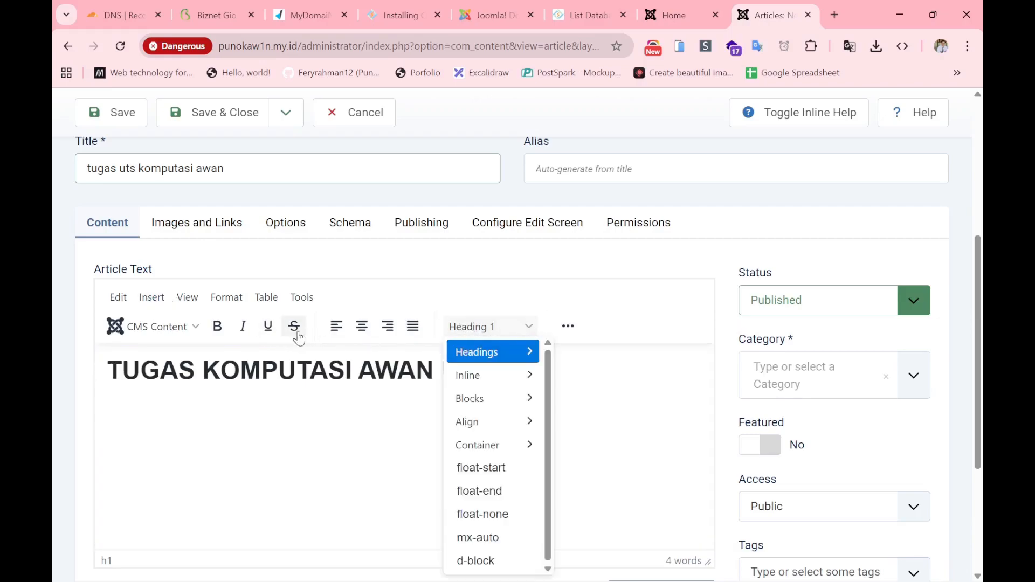
{"action": "mouse_move", "coordinate": [496, 415]}
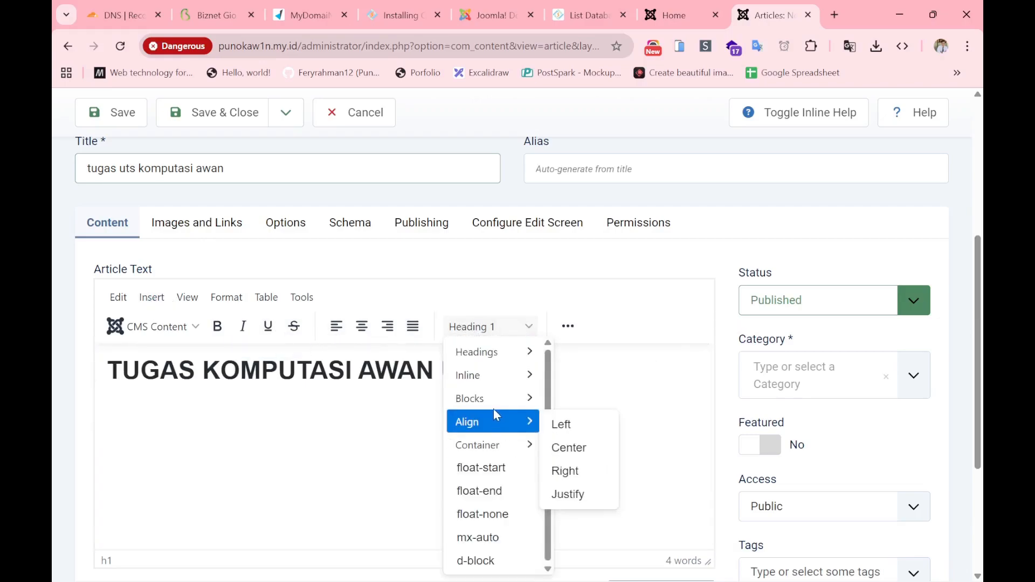
{"action": "left_click", "coordinate": [310, 484]}
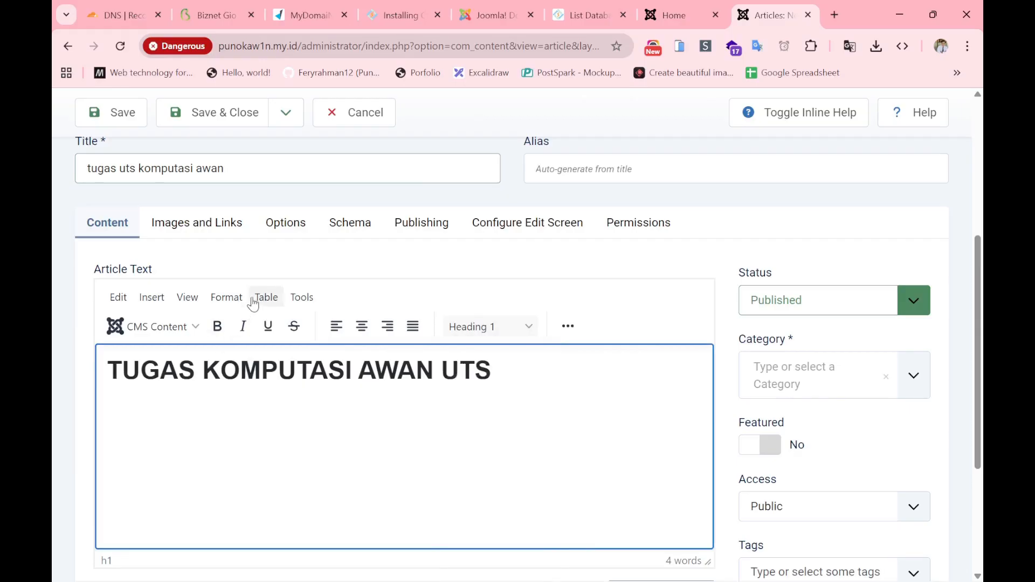
{"action": "left_click", "coordinate": [167, 303]}
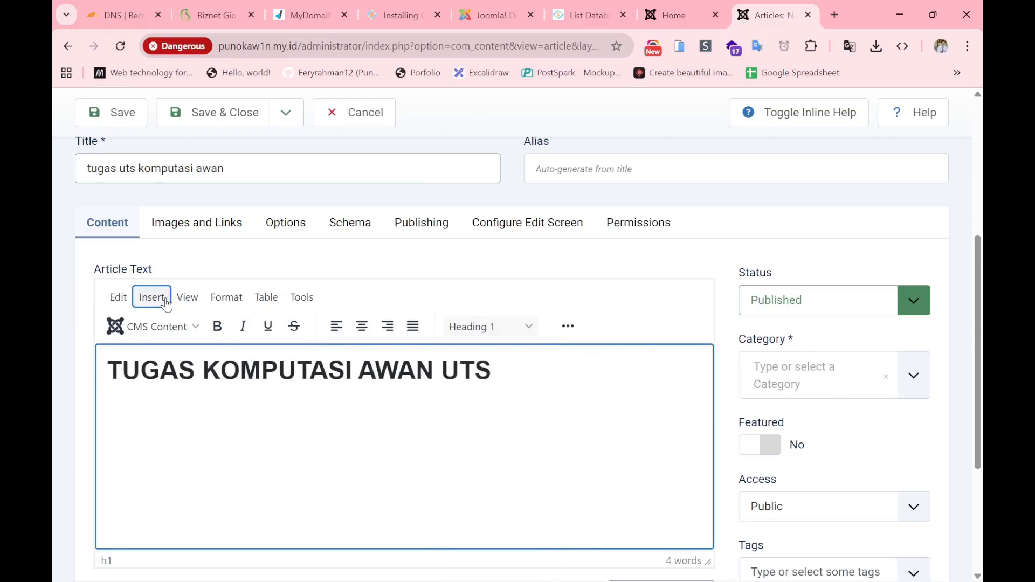
{"action": "scroll", "coordinate": [179, 389], "scroll_direction": "down", "scroll_amount": 1}
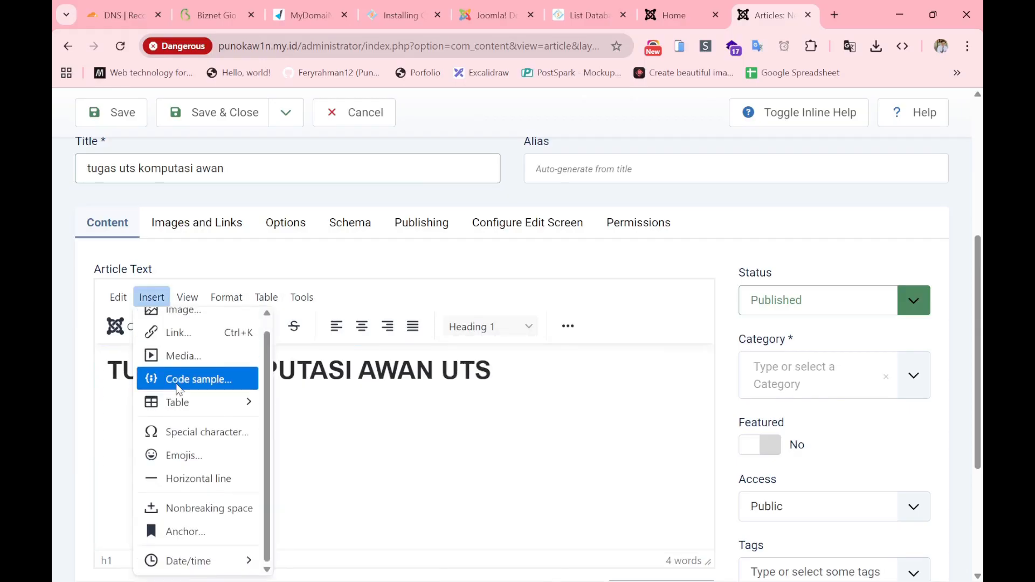
{"action": "left_click", "coordinate": [567, 332]}
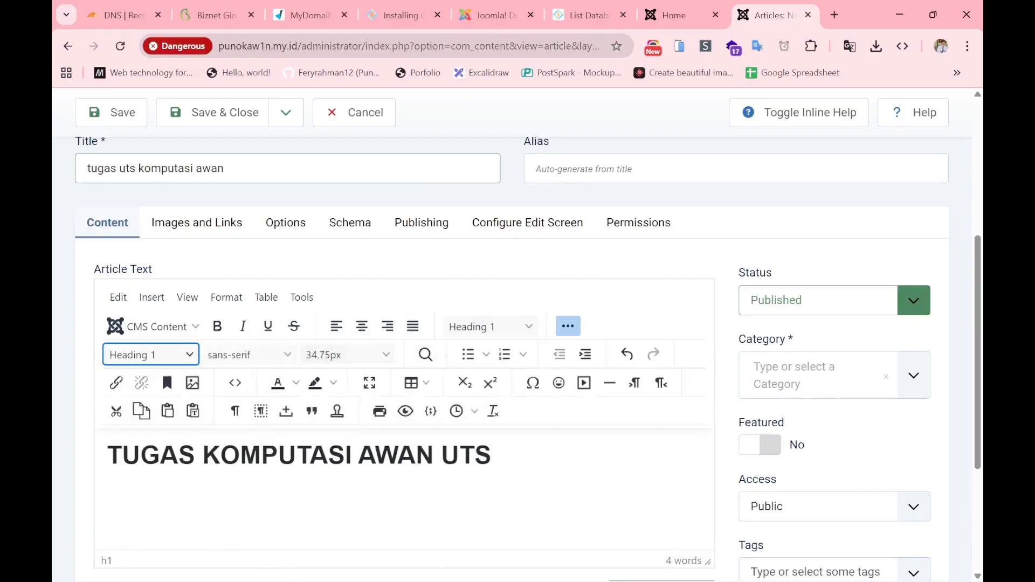
{"action": "left_click", "coordinate": [162, 492]}
Step: Add a numbered list of the four group members' names and end the list
{"action": "left_click", "coordinate": [505, 356]}
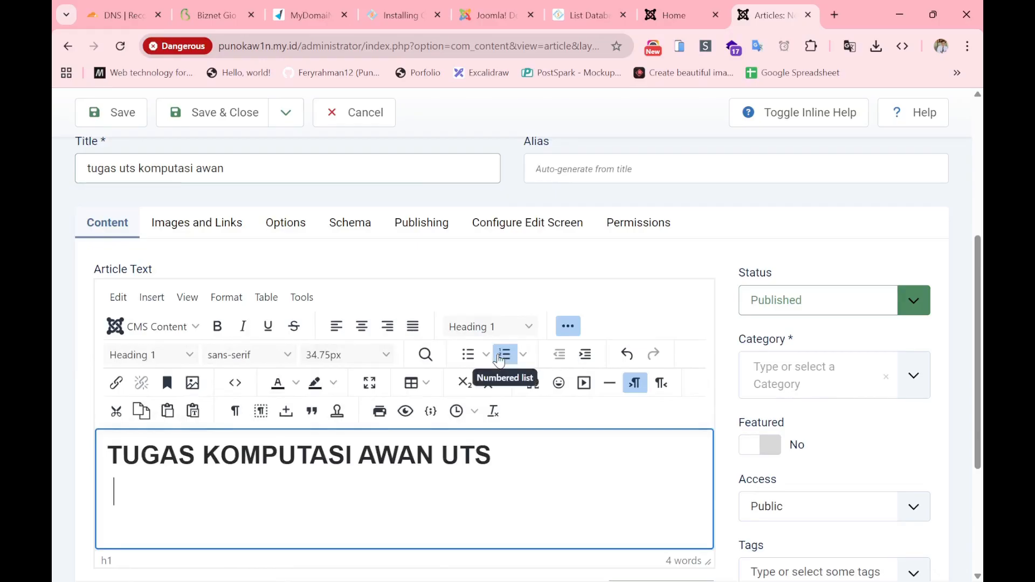
{"action": "scroll", "coordinate": [412, 404], "scroll_direction": "down", "scroll_amount": 2}
{"action": "type", "text": "F"}
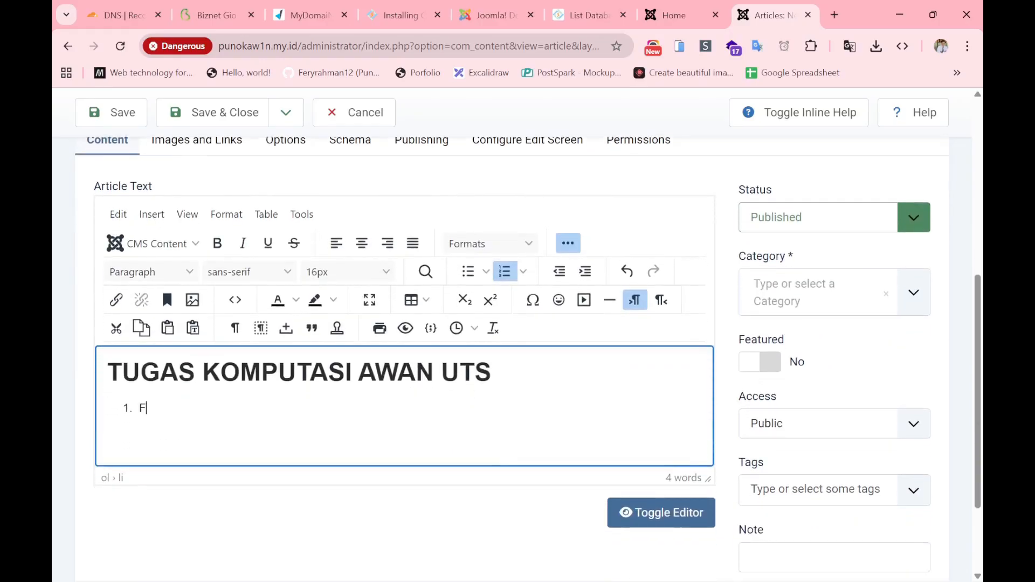
{"action": "type", "text": "ERY"}
{"action": "key", "text": "Return"}
{"action": "type", "text": "DAVANO"}
{"action": "key", "text": "Return"}
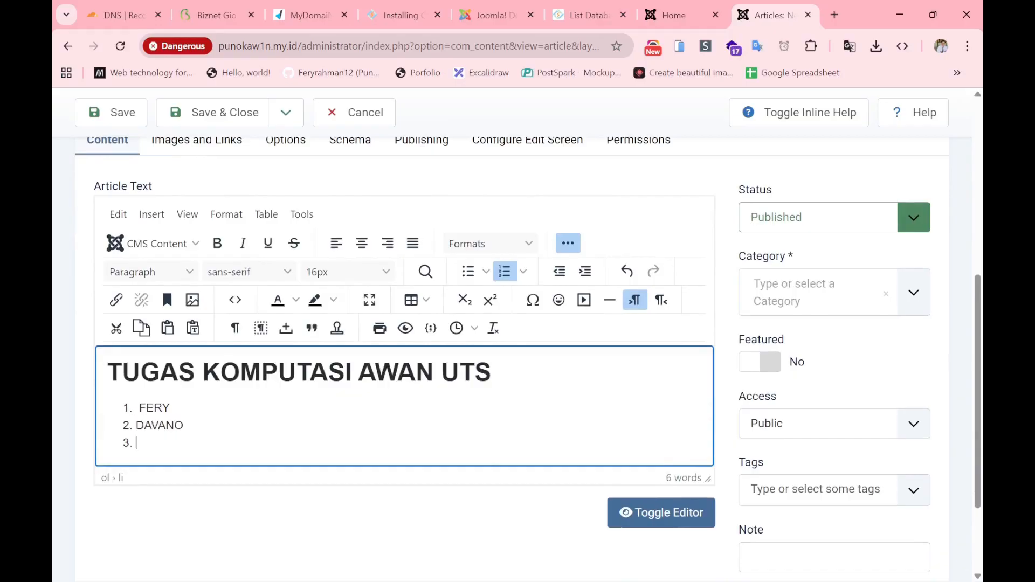
{"action": "type", "text": "RINDU"}
{"action": "key", "text": "Return"}
{"action": "type", "text": "ADISTI"}
{"action": "key", "text": "Return"}
{"action": "key", "text": "BackSpace"}
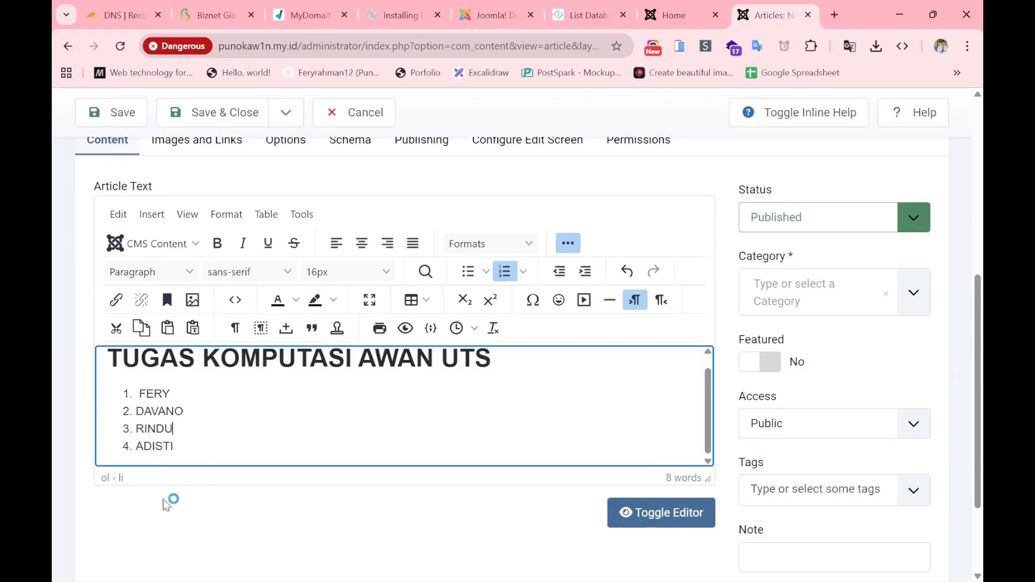
{"action": "key", "text": "Return"}
{"action": "key", "text": "BackSpace"}
{"action": "key", "text": "Return"}
{"action": "key", "text": "Return"}
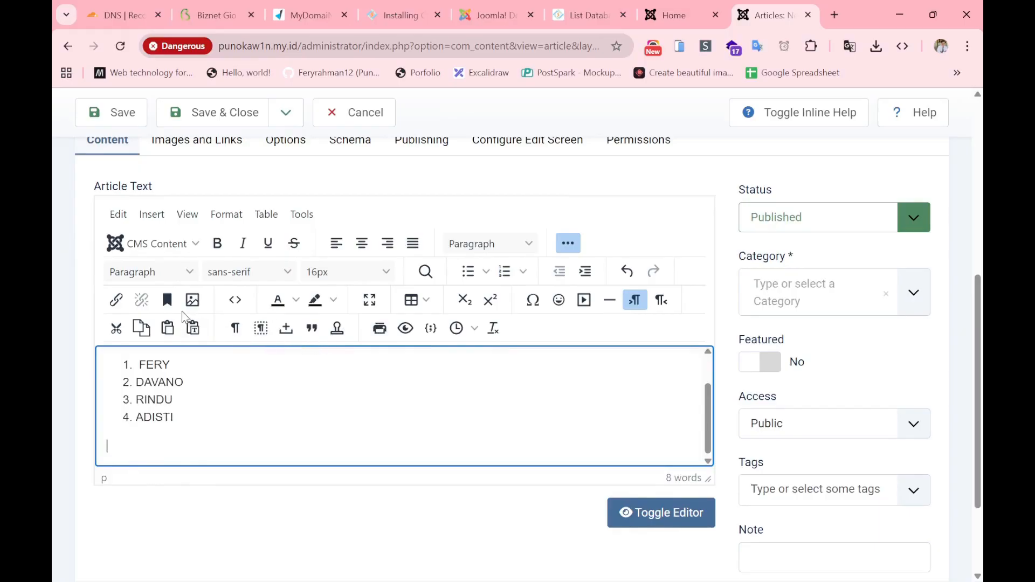
Step: Bring up the Insert Image form and a blank new browser tab
{"action": "left_click", "coordinate": [153, 215]}
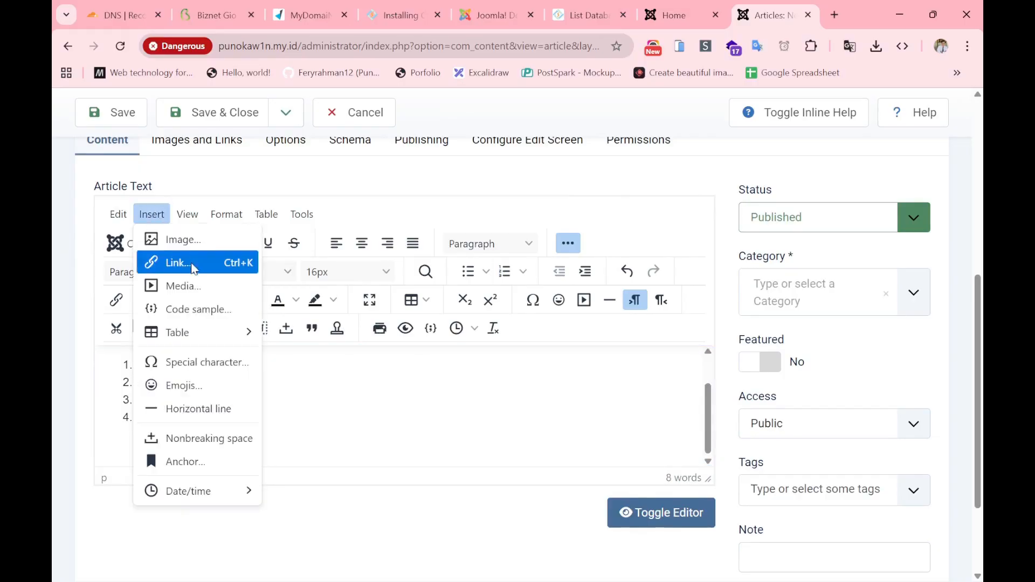
{"action": "left_click", "coordinate": [193, 233]}
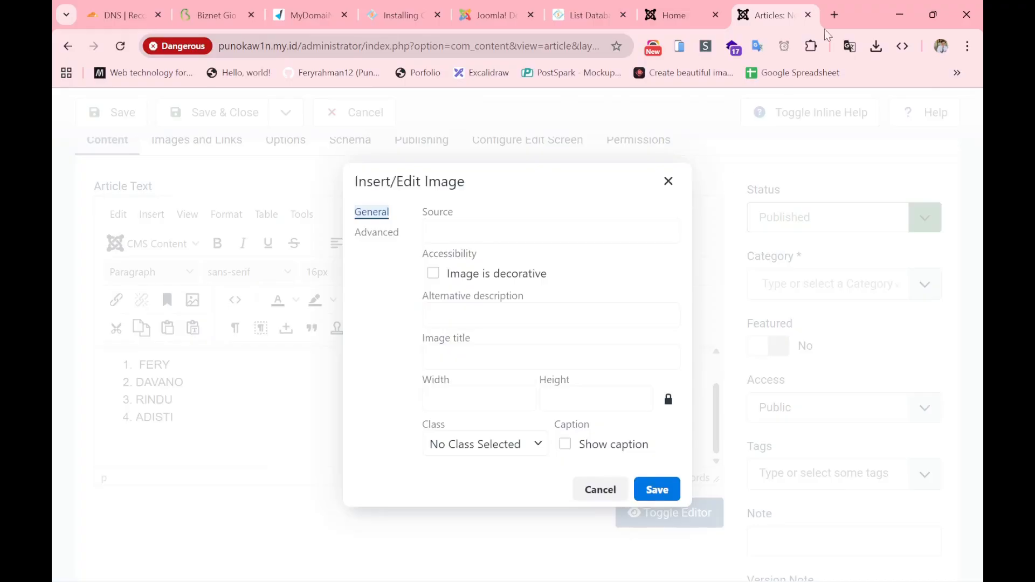
{"action": "left_click", "coordinate": [836, 15]}
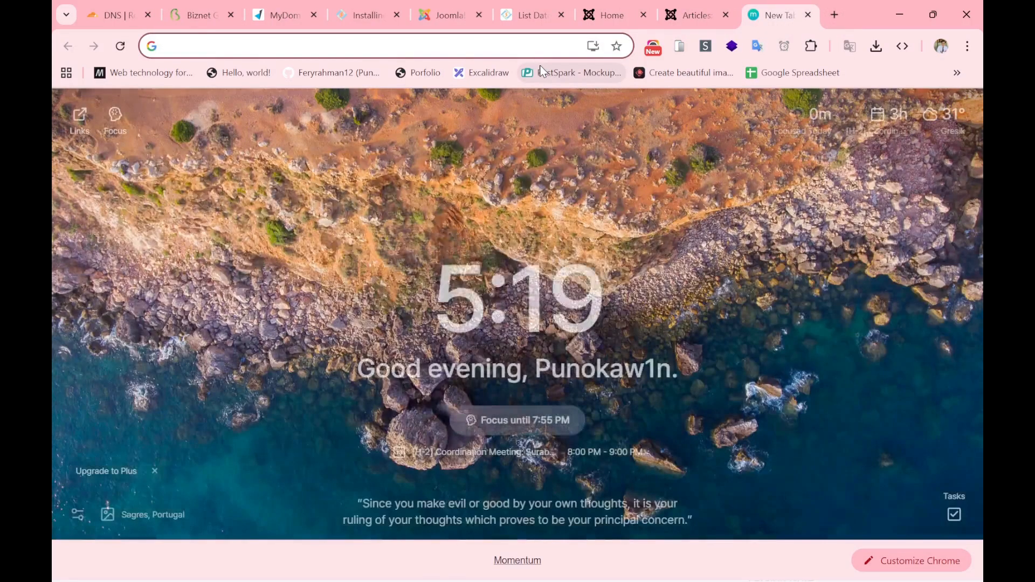
Step: Find the ITATS logo in Google image results for 'itats' and copy its image address back to the editor
{"action": "type", "text": "ITats"}
{"action": "key", "text": "BackSpace"}
{"action": "key", "text": "BackSpace"}
{"action": "key", "text": "BackSpace"}
{"action": "type", "text": "ATs"}
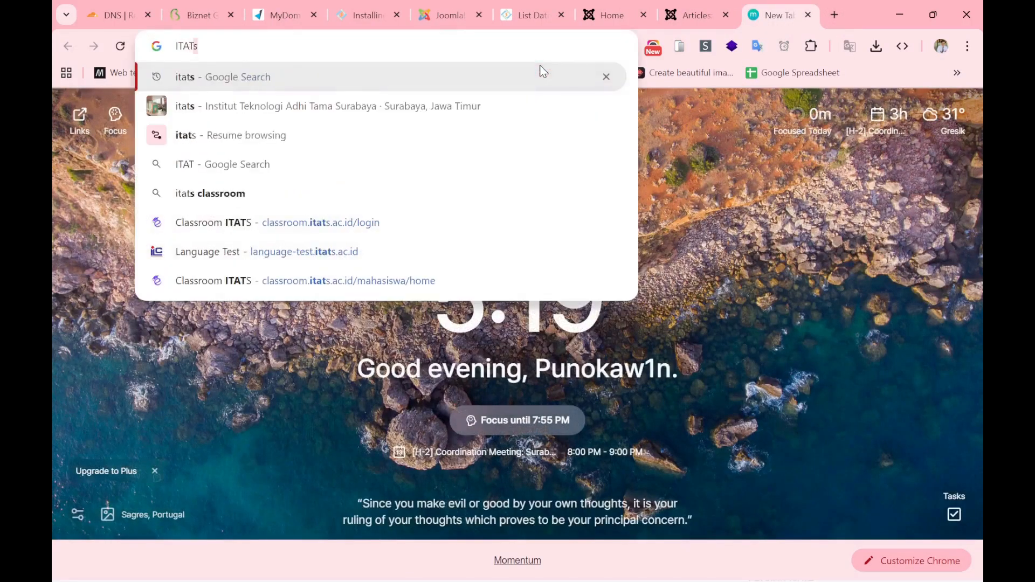
{"action": "left_click", "coordinate": [542, 71]}
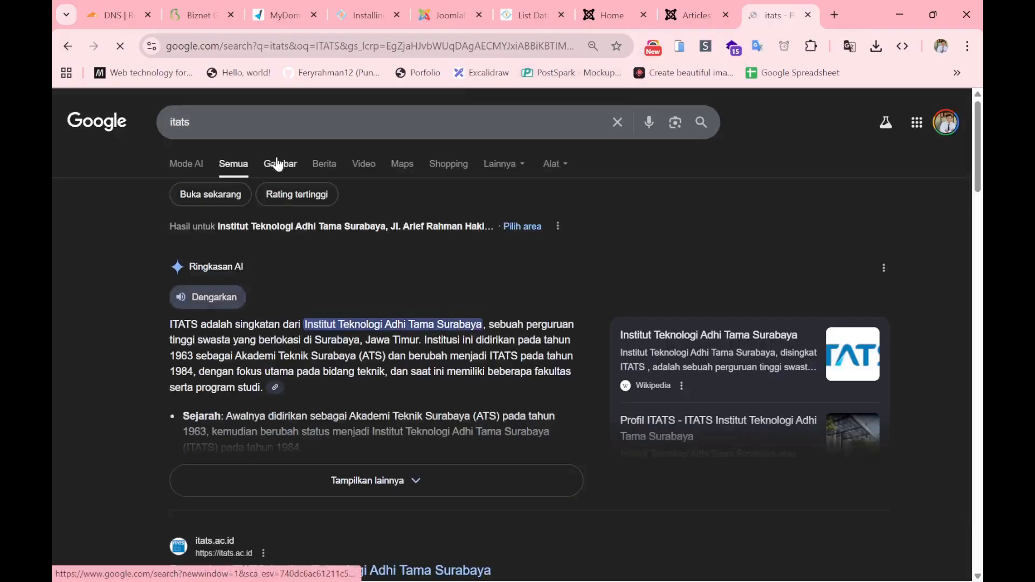
{"action": "left_click", "coordinate": [278, 162]}
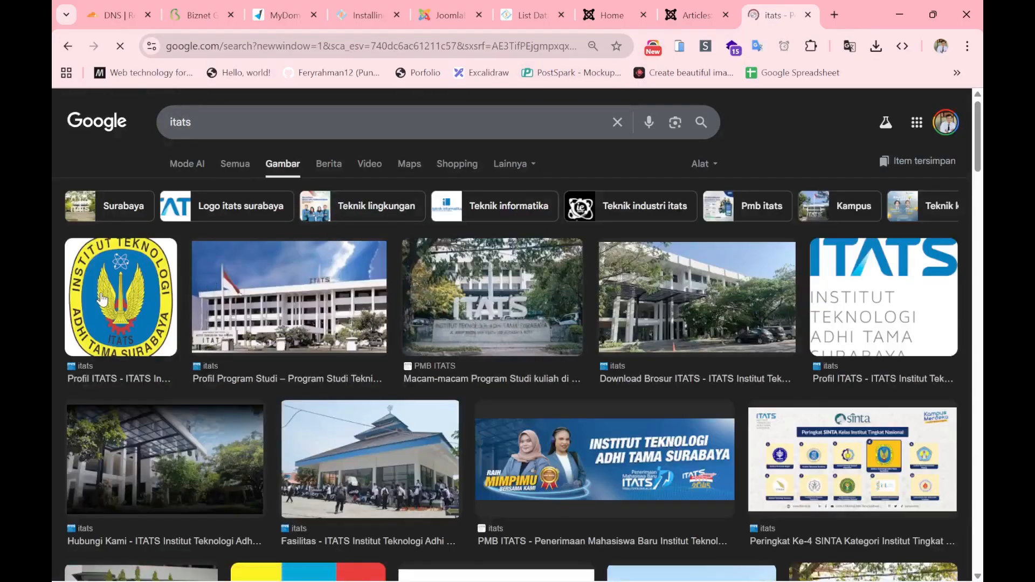
{"action": "left_click", "coordinate": [119, 285]}
{"action": "right_click", "coordinate": [777, 339]}
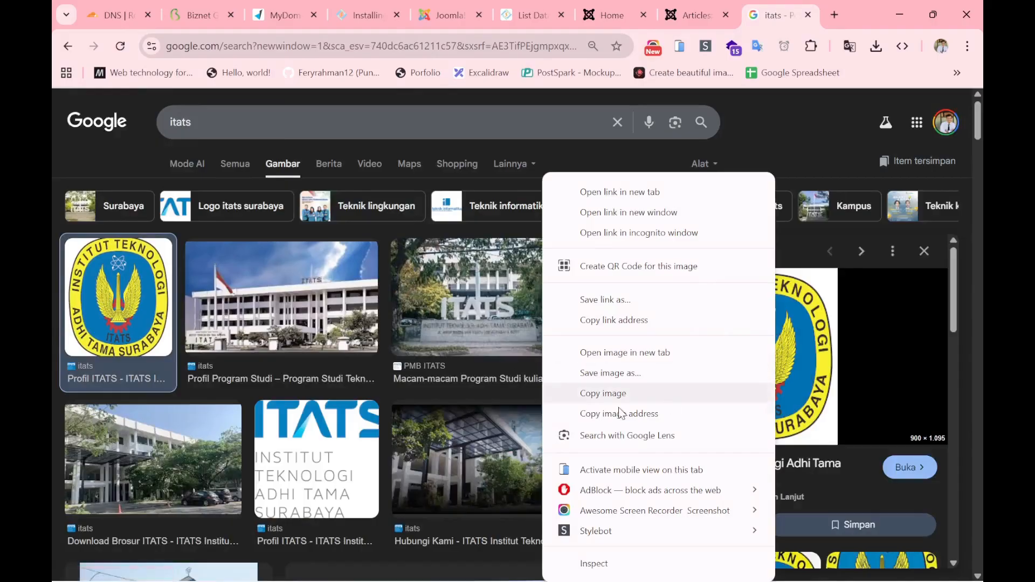
{"action": "left_click", "coordinate": [587, 414]}
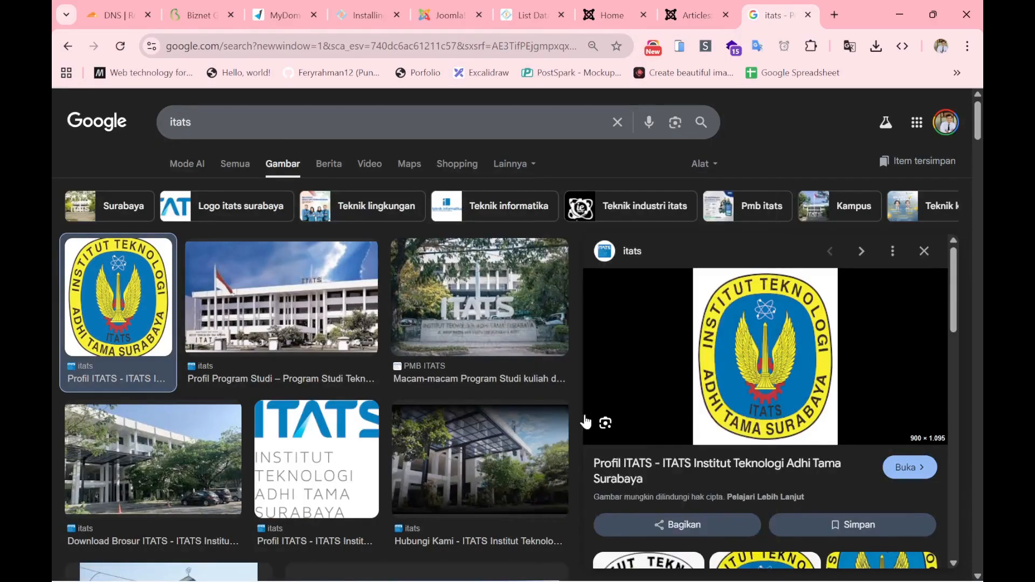
{"action": "left_click", "coordinate": [693, 15]}
{"action": "left_click", "coordinate": [551, 316]}
Step: Insert the ITATS logo into the article body from the copied image address
{"action": "left_click", "coordinate": [551, 231]}
{"action": "key", "text": "ctrl+v"}
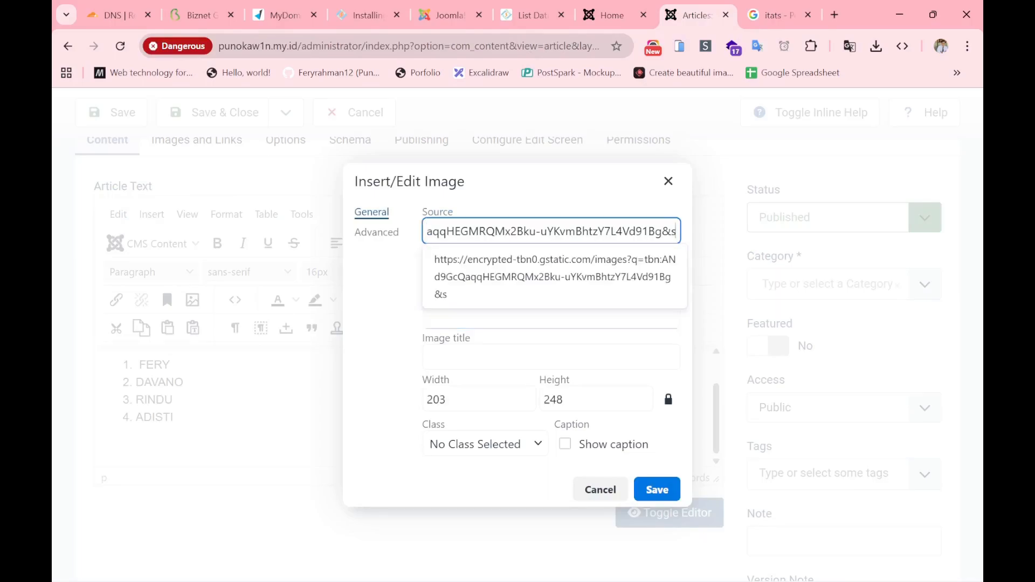
{"action": "left_click", "coordinate": [655, 488]}
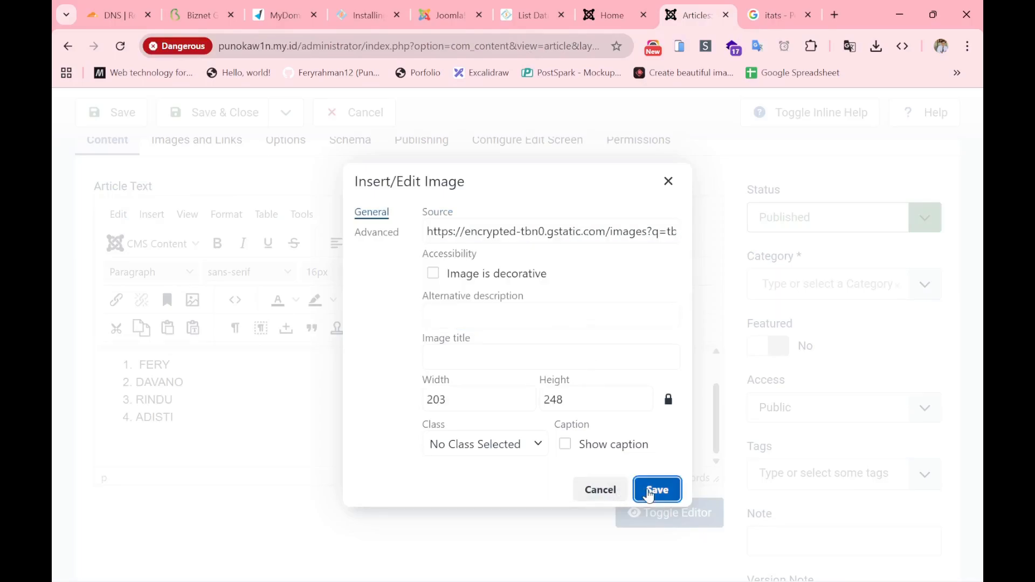
{"action": "left_click", "coordinate": [270, 453]}
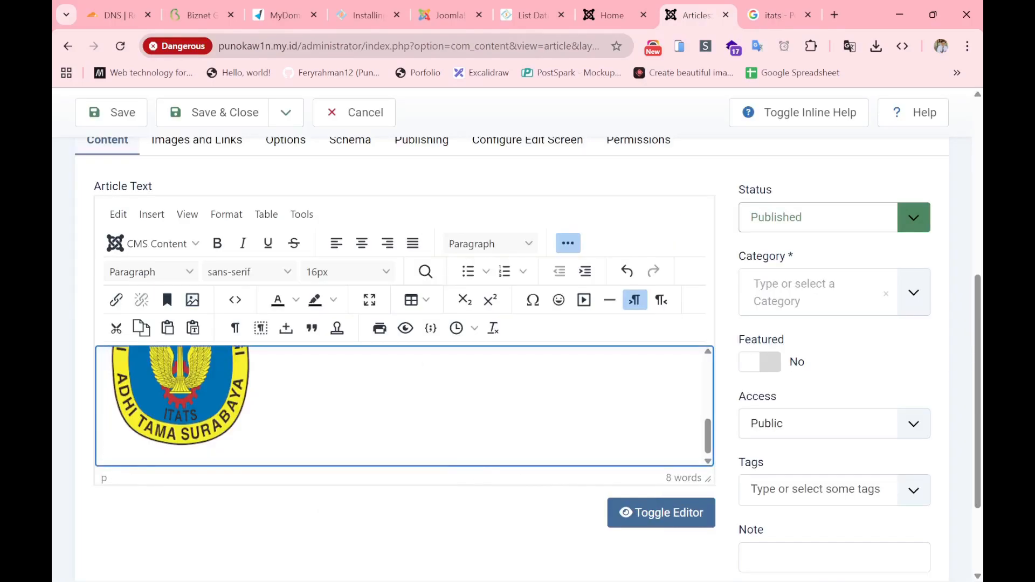
{"action": "scroll", "coordinate": [276, 469], "scroll_direction": "down", "scroll_amount": 1}
{"action": "scroll", "coordinate": [277, 469], "scroll_direction": "up", "scroll_amount": 1}
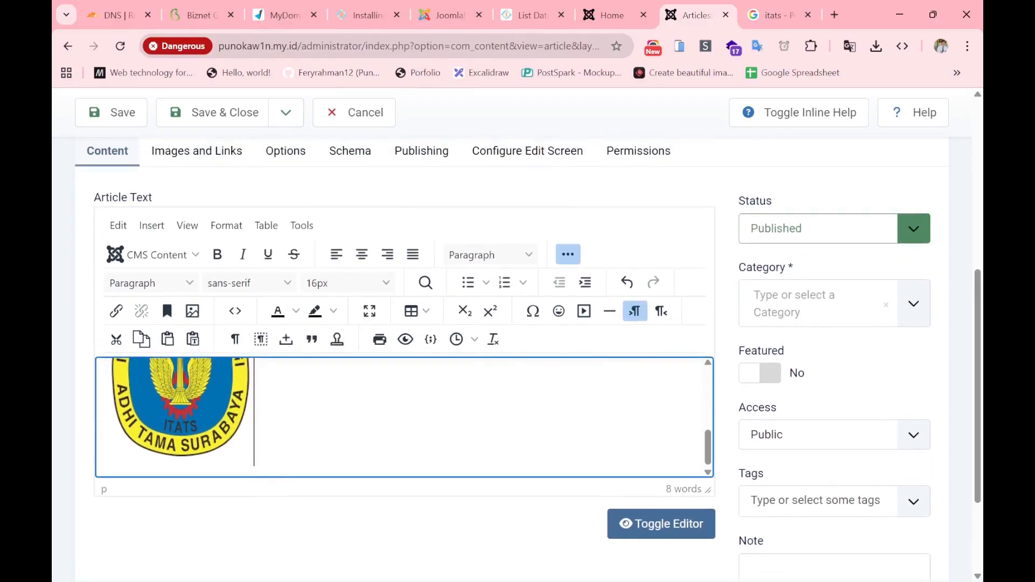
{"action": "scroll", "coordinate": [404, 418], "scroll_direction": "up", "scroll_amount": 2}
{"action": "scroll", "coordinate": [405, 418], "scroll_direction": "up", "scroll_amount": 2}
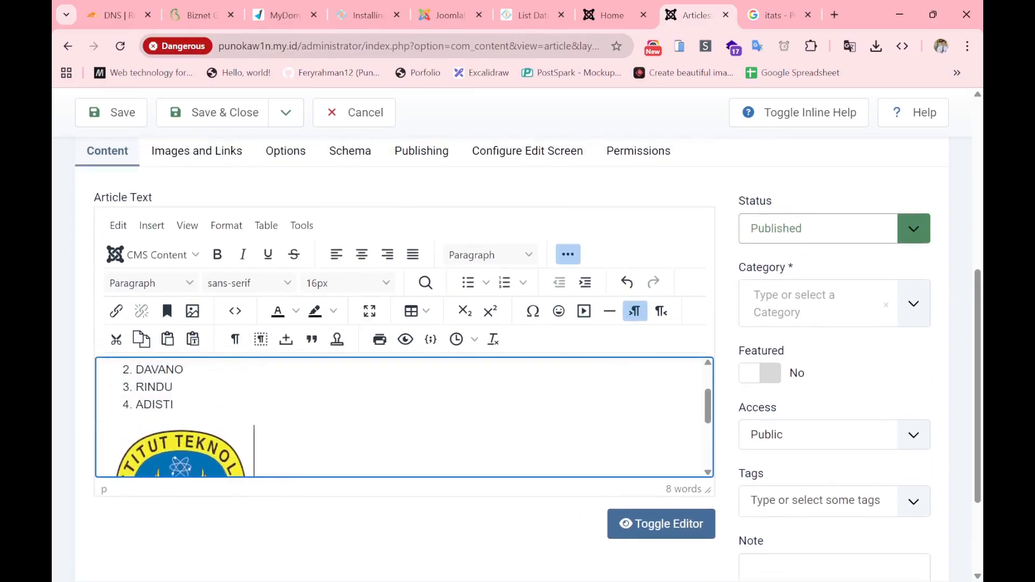
{"action": "scroll", "coordinate": [404, 418], "scroll_direction": "down", "scroll_amount": 3}
{"action": "scroll", "coordinate": [404, 418], "scroll_direction": "up", "scroll_amount": 4}
{"action": "scroll", "coordinate": [404, 418], "scroll_direction": "down", "scroll_amount": 3}
{"action": "scroll", "coordinate": [404, 418], "scroll_direction": "up", "scroll_amount": 1}
{"action": "scroll", "coordinate": [405, 418], "scroll_direction": "down", "scroll_amount": 2}
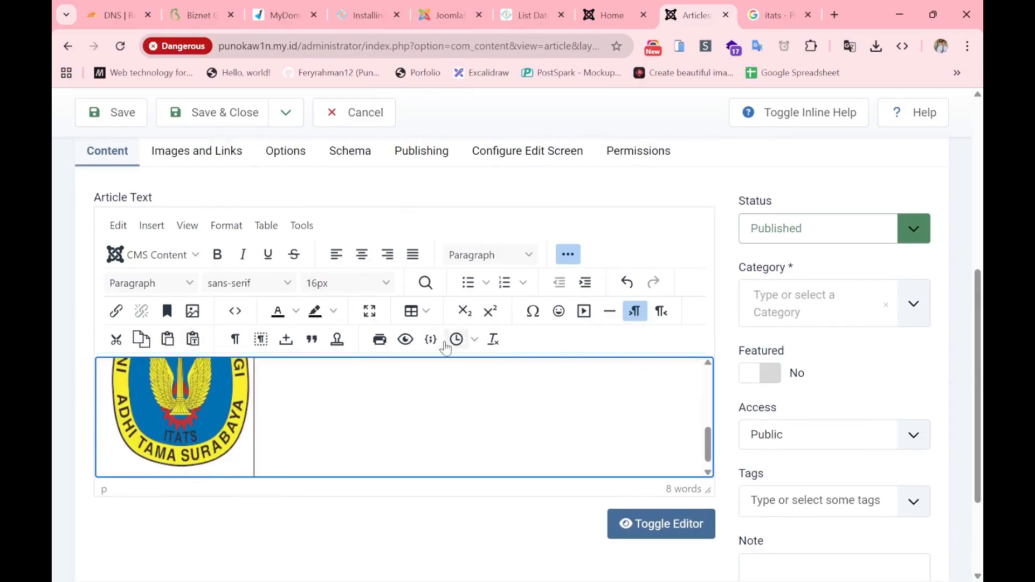
Step: Set the article's Featured option to Yes
{"action": "left_click", "coordinate": [753, 373]}
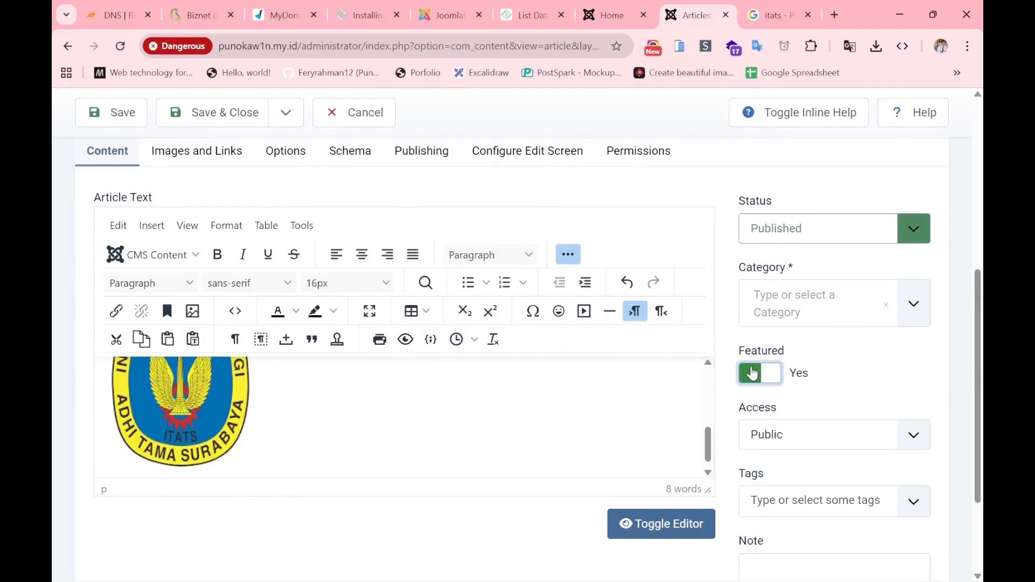
{"action": "scroll", "coordinate": [405, 418], "scroll_direction": "up", "scroll_amount": 4}
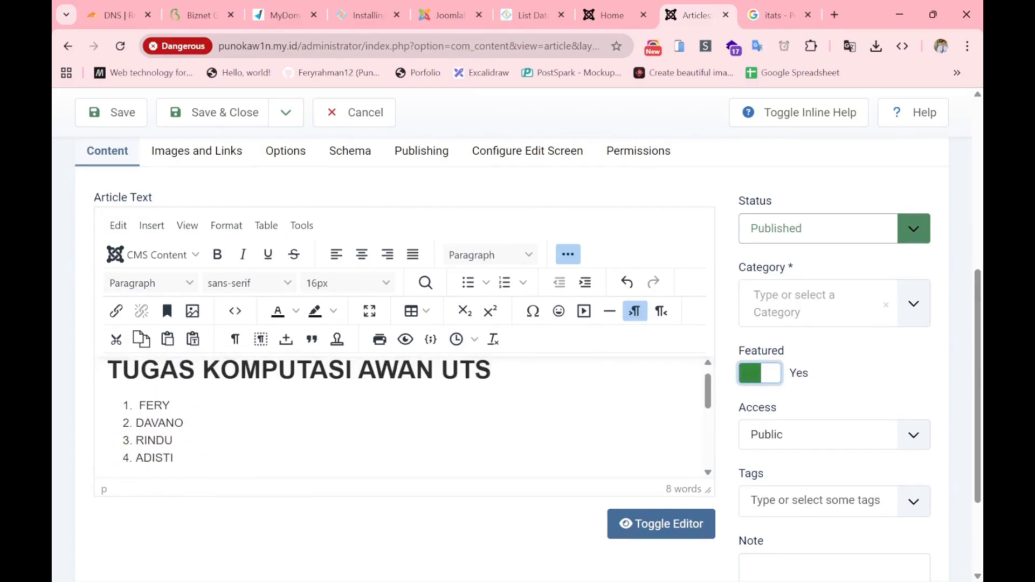
{"action": "scroll", "coordinate": [530, 259], "scroll_direction": "up", "scroll_amount": 7}
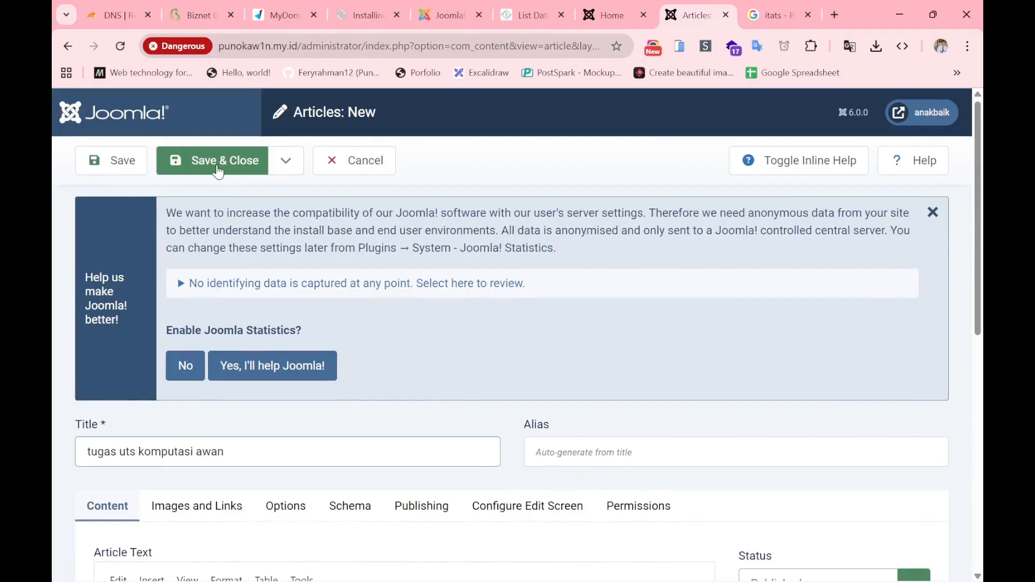
Step: Save and close the article, then reload the public Home page to see it published
{"action": "left_click", "coordinate": [218, 171]}
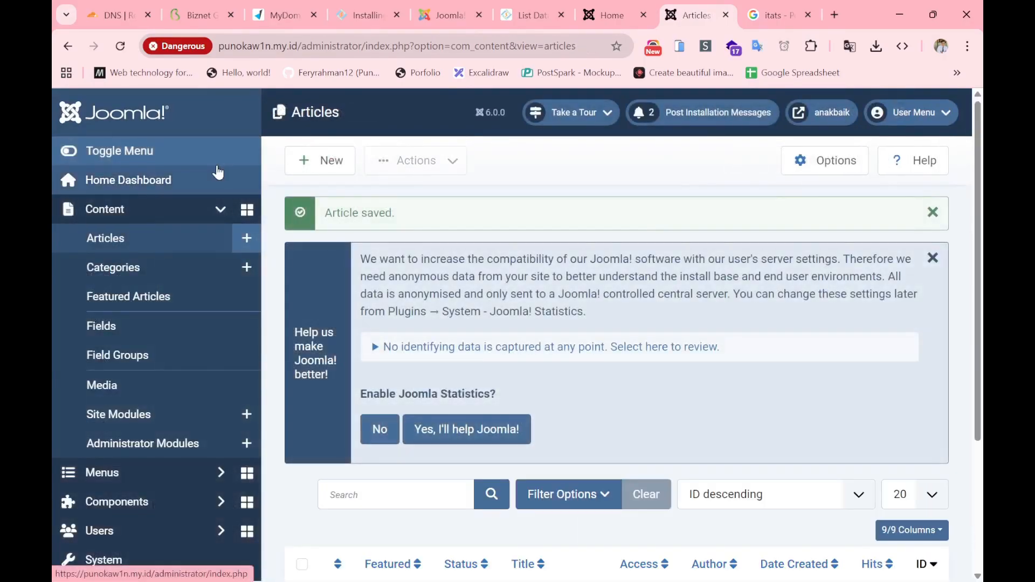
{"action": "scroll", "coordinate": [511, 326], "scroll_direction": "down", "scroll_amount": 3}
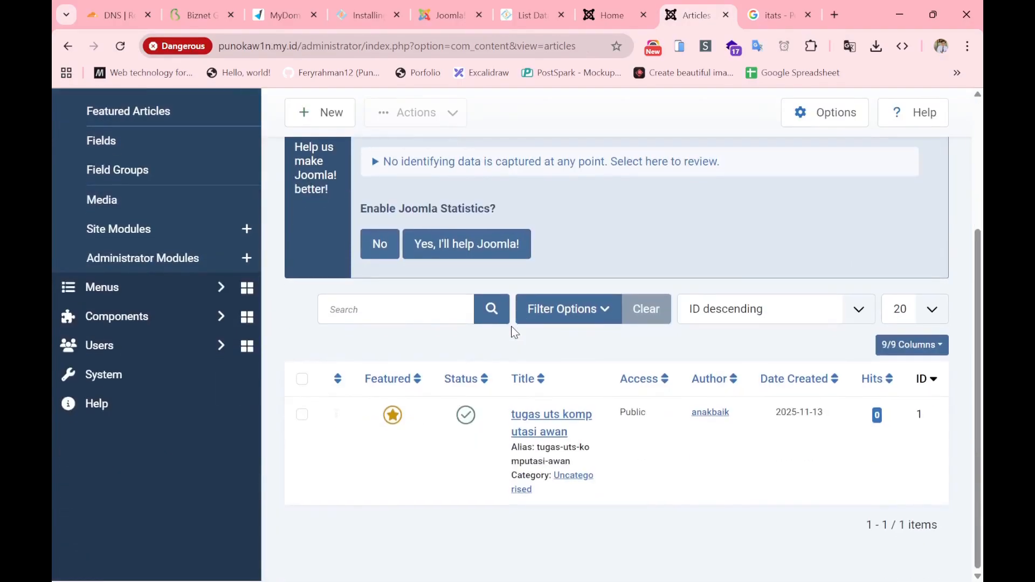
{"action": "left_click", "coordinate": [610, 8]}
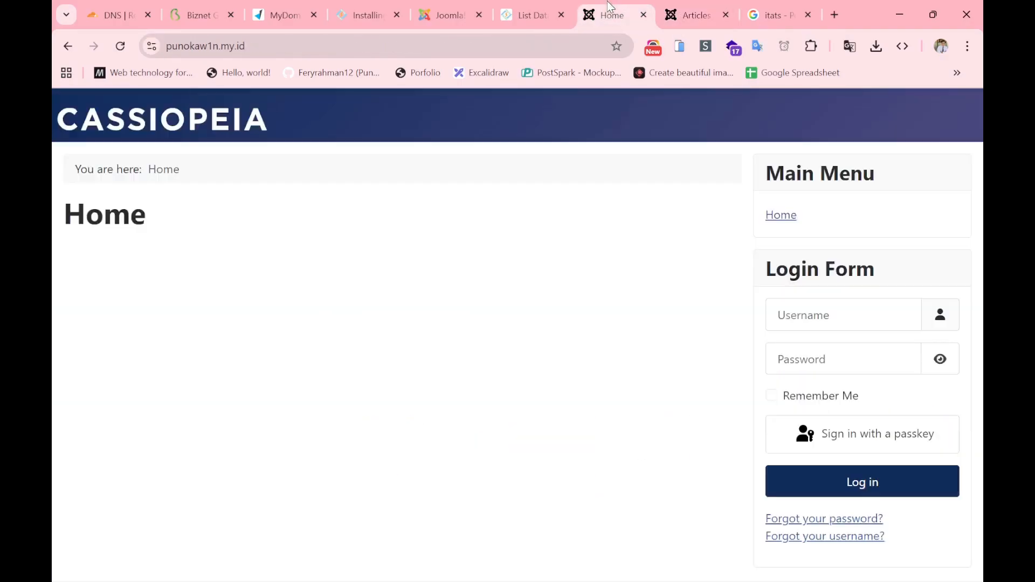
{"action": "key", "text": "ctrl+l"}
{"action": "key", "text": "Return"}
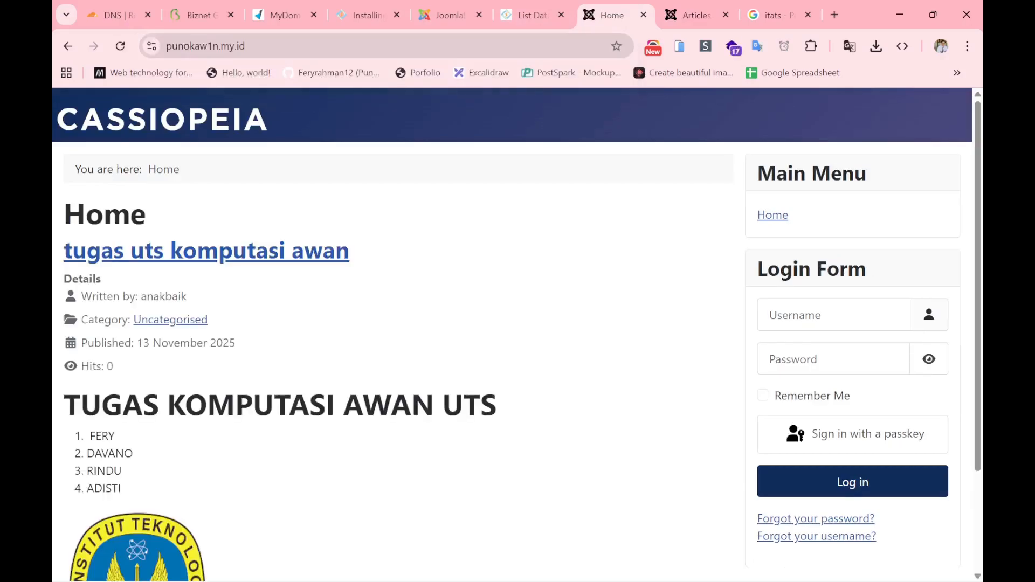
{"action": "scroll", "coordinate": [312, 385], "scroll_direction": "down", "scroll_amount": 2}
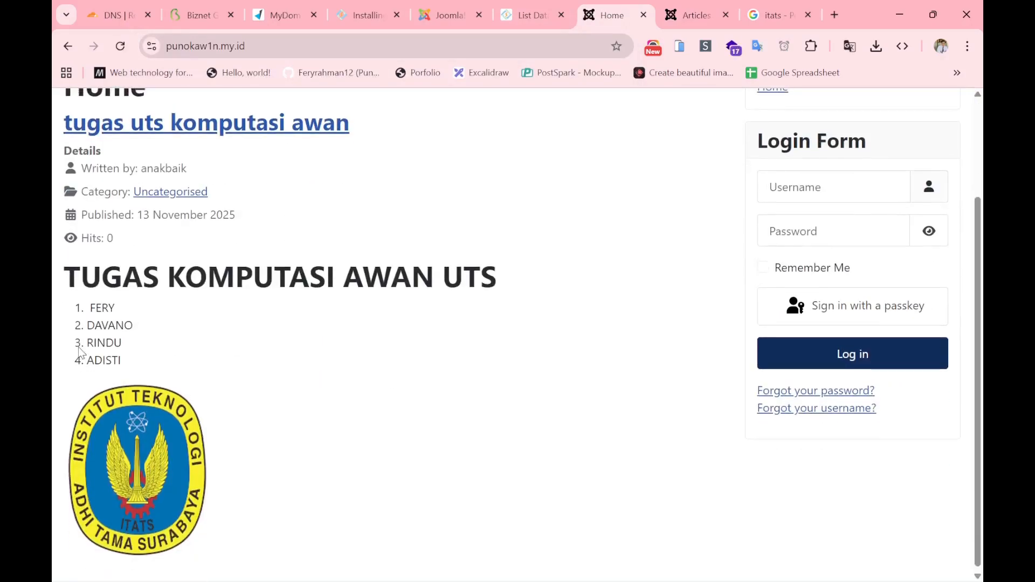
{"action": "scroll", "coordinate": [173, 486], "scroll_direction": "up", "scroll_amount": 2}
{"action": "scroll", "coordinate": [173, 486], "scroll_direction": "down", "scroll_amount": 2}
{"action": "scroll", "coordinate": [173, 486], "scroll_direction": "up", "scroll_amount": 2}
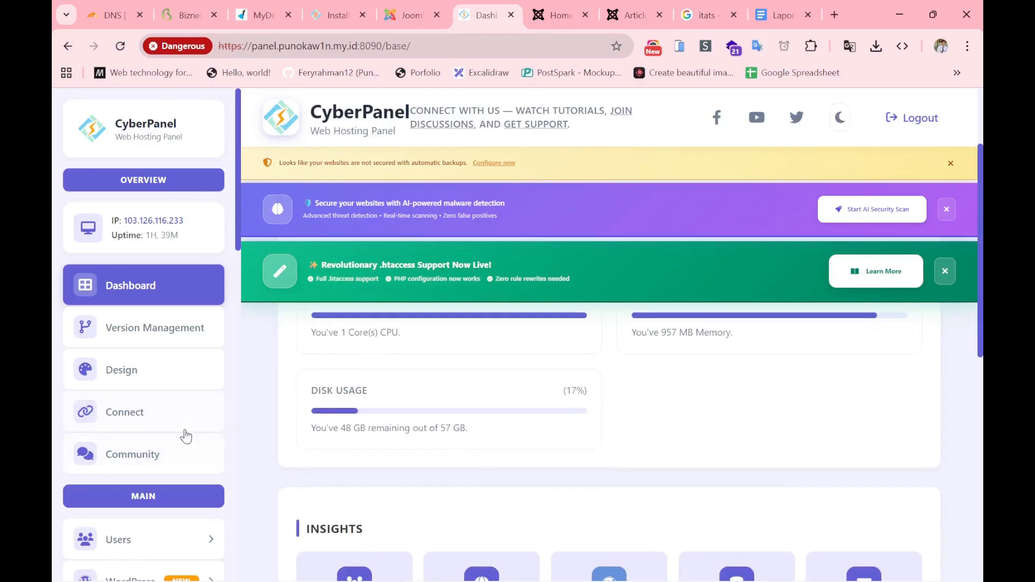
Step: Expand Websites in the CyberPanel sidebar and reach the Create Website form
{"action": "scroll", "coordinate": [186, 437], "scroll_direction": "down", "scroll_amount": 4}
{"action": "scroll", "coordinate": [184, 437], "scroll_direction": "down", "scroll_amount": 2}
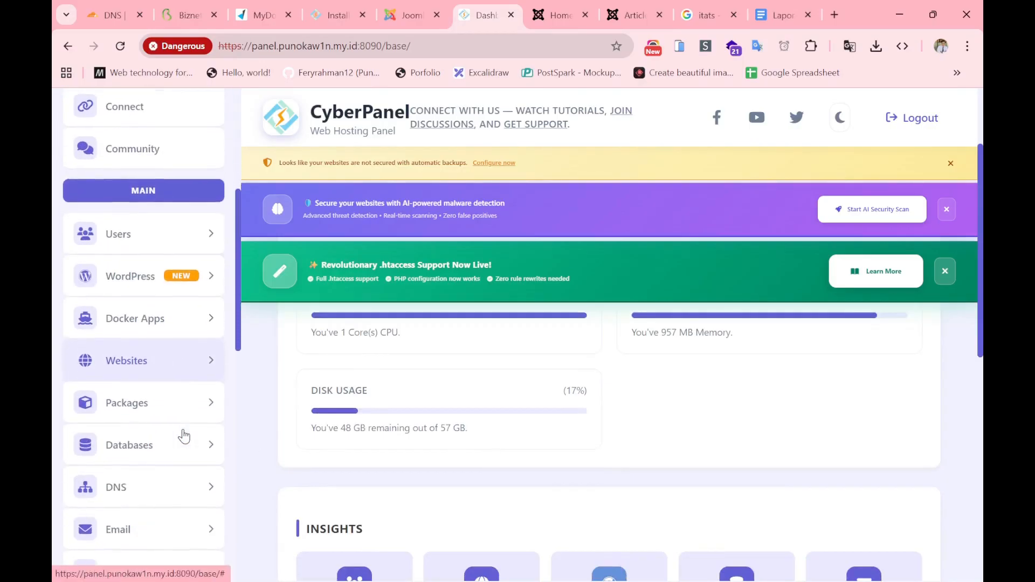
{"action": "left_click", "coordinate": [150, 353]}
{"action": "scroll", "coordinate": [149, 353], "scroll_direction": "down", "scroll_amount": 2}
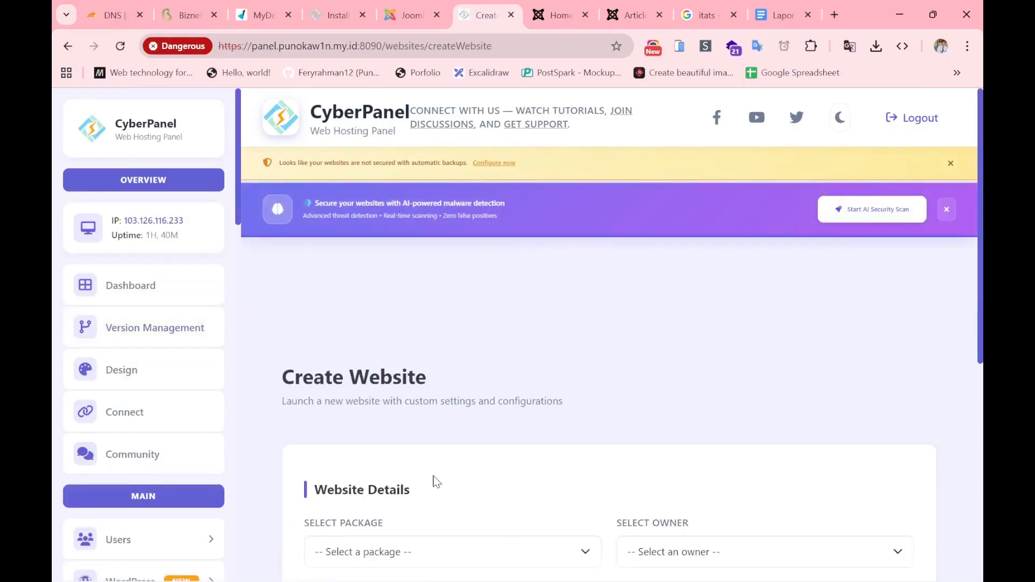
{"action": "scroll", "coordinate": [435, 477], "scroll_direction": "down", "scroll_amount": 1}
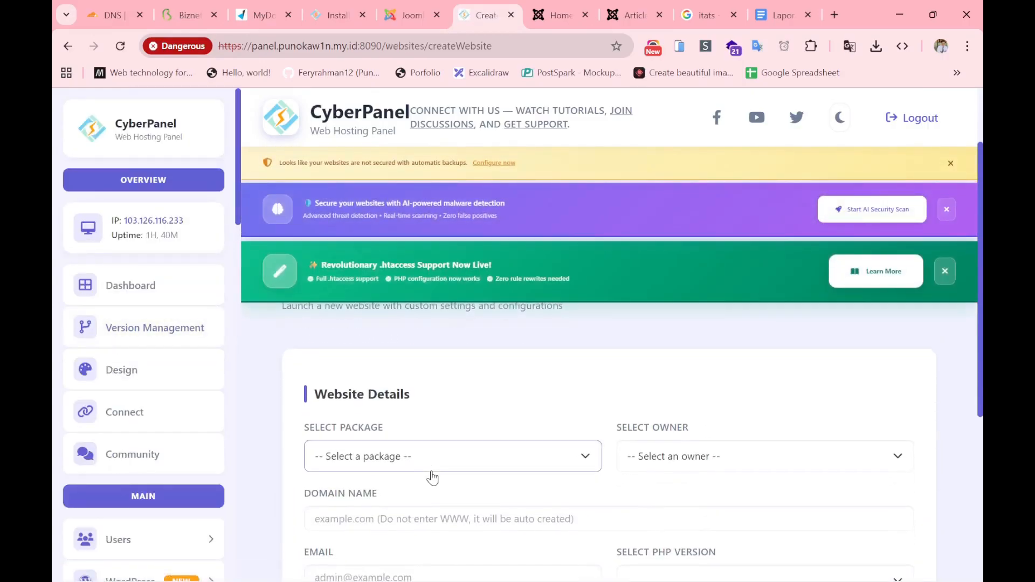
Step: Fill in package Default, owner admin, domain xs1.punokaw1n.my.id, the owner's email and PHP 8.3
{"action": "left_click", "coordinate": [431, 477]}
{"action": "left_click", "coordinate": [400, 500]}
{"action": "left_click", "coordinate": [665, 464]}
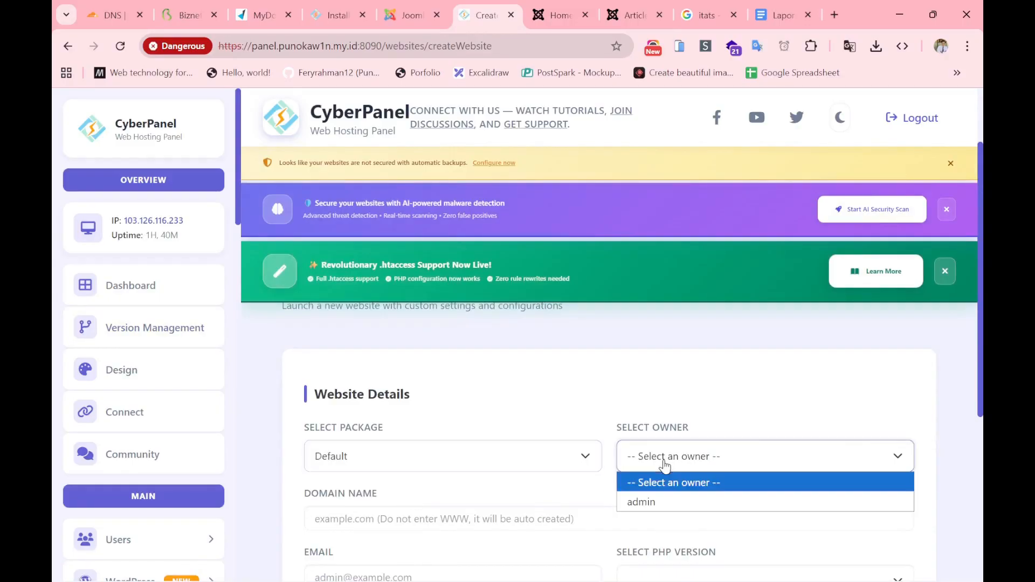
{"action": "left_click", "coordinate": [652, 506]}
{"action": "scroll", "coordinate": [655, 511], "scroll_direction": "down", "scroll_amount": 2}
{"action": "left_click", "coordinate": [440, 432]}
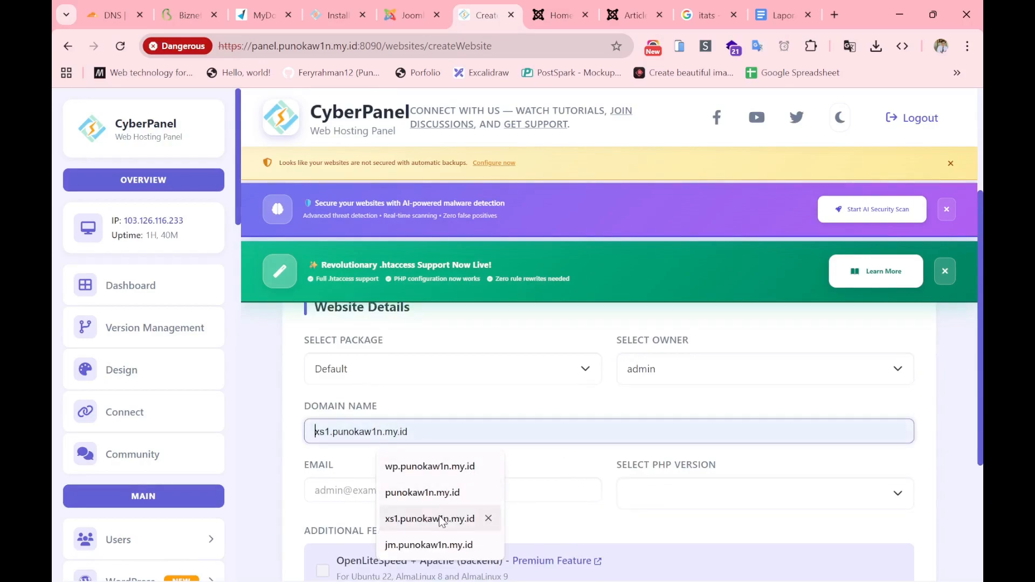
{"action": "left_click", "coordinate": [440, 519]}
{"action": "key", "text": "Tab"}
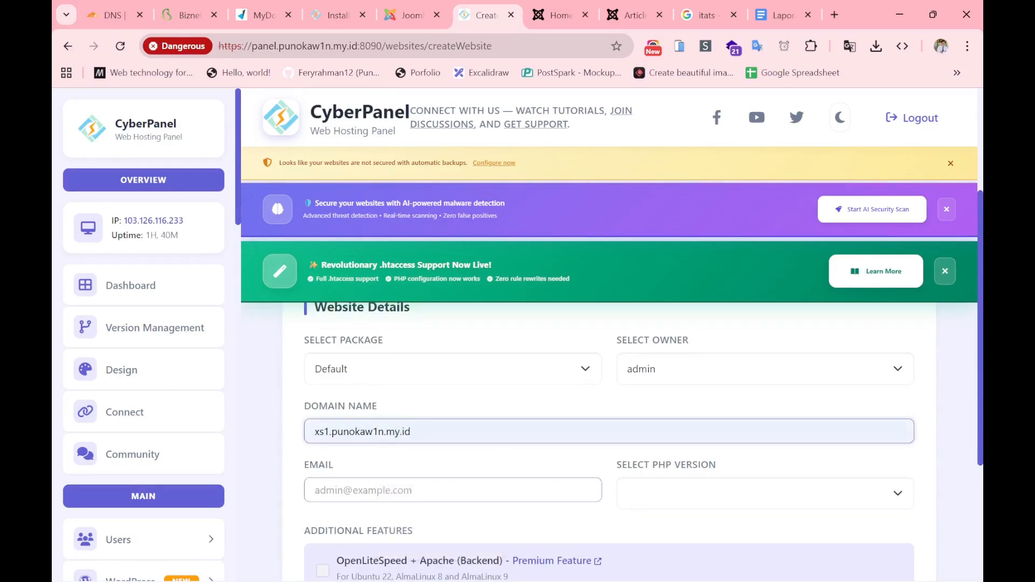
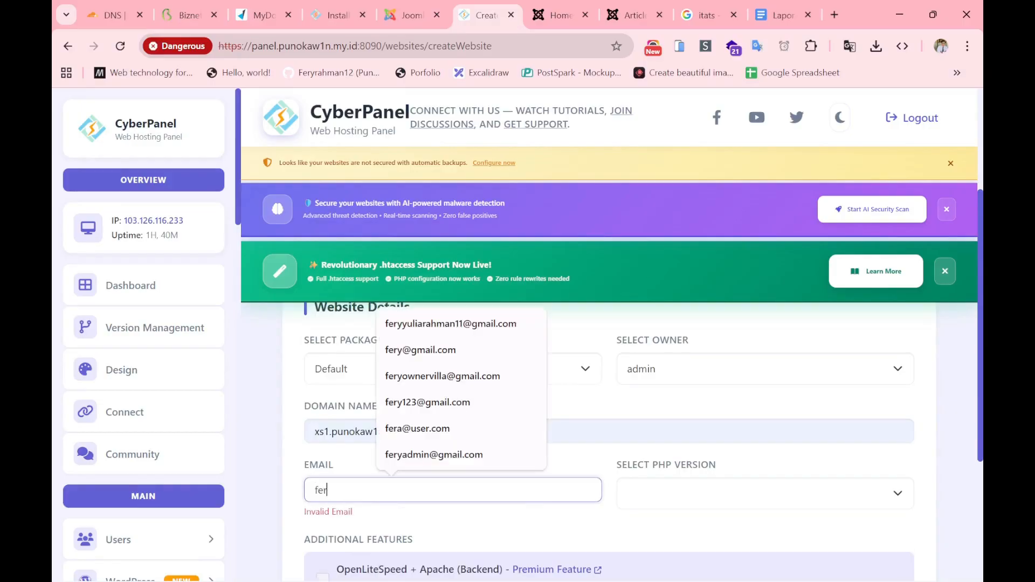
{"action": "left_click", "coordinate": [431, 324]}
{"action": "left_click", "coordinate": [641, 489]}
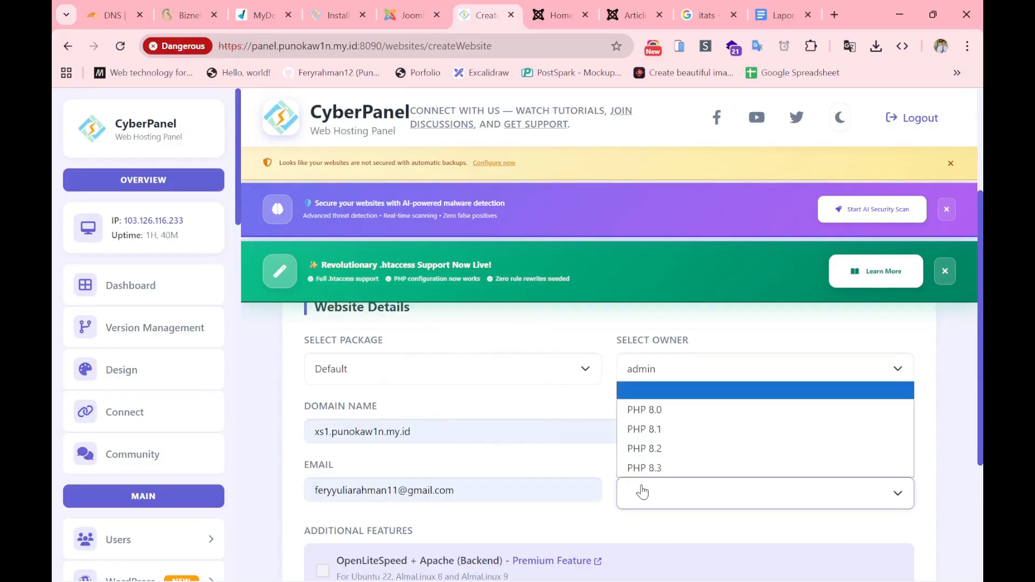
{"action": "left_click", "coordinate": [657, 468]}
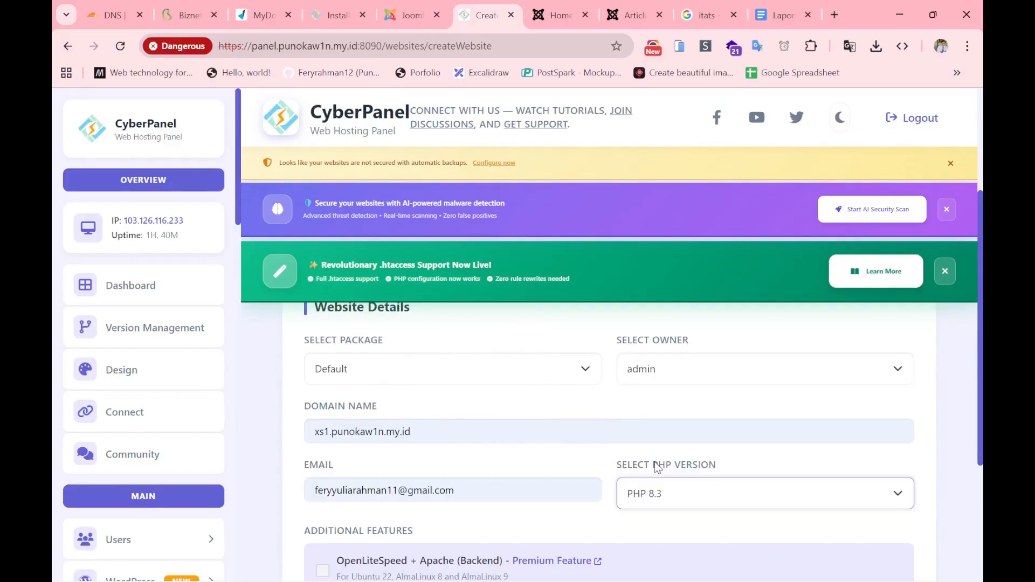
Step: Create the website and review the success message
{"action": "scroll", "coordinate": [659, 464], "scroll_direction": "down", "scroll_amount": 3}
{"action": "left_click", "coordinate": [385, 510]}
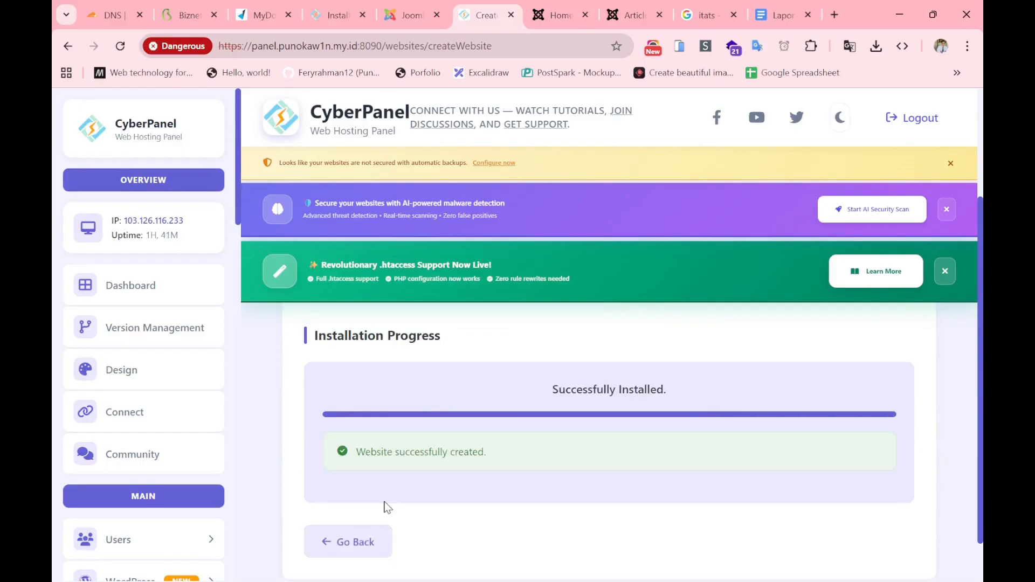
{"action": "left_click_drag", "start_coordinate": [432, 452], "coordinate": [326, 473]}
{"action": "left_click", "coordinate": [402, 480]}
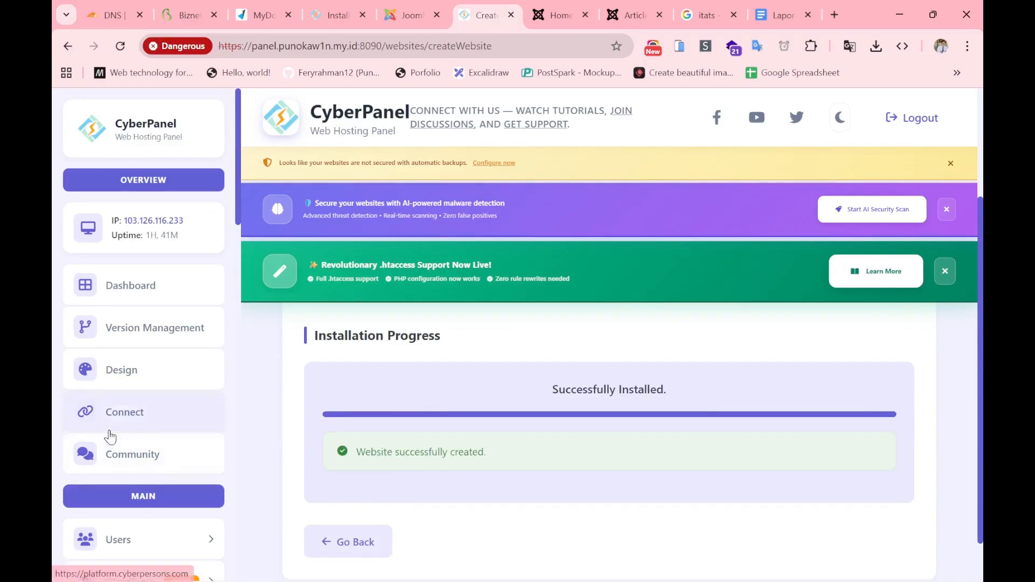
{"action": "scroll", "coordinate": [106, 435], "scroll_direction": "down", "scroll_amount": 8}
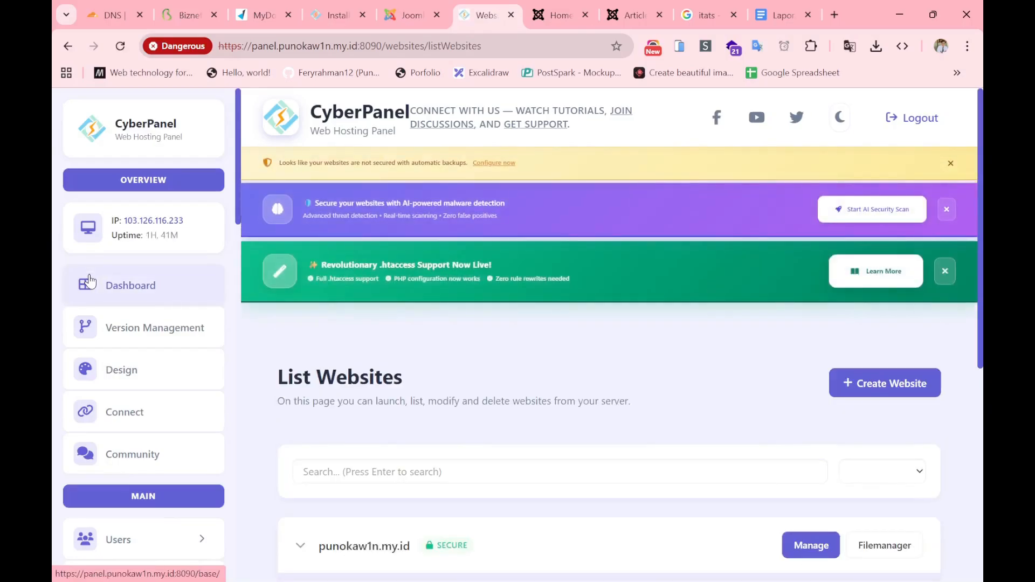
Step: Expand xs1.punokaw1n.my.id in the website list and visit the site to see its default page
{"action": "scroll", "coordinate": [325, 387], "scroll_direction": "down", "scroll_amount": 7}
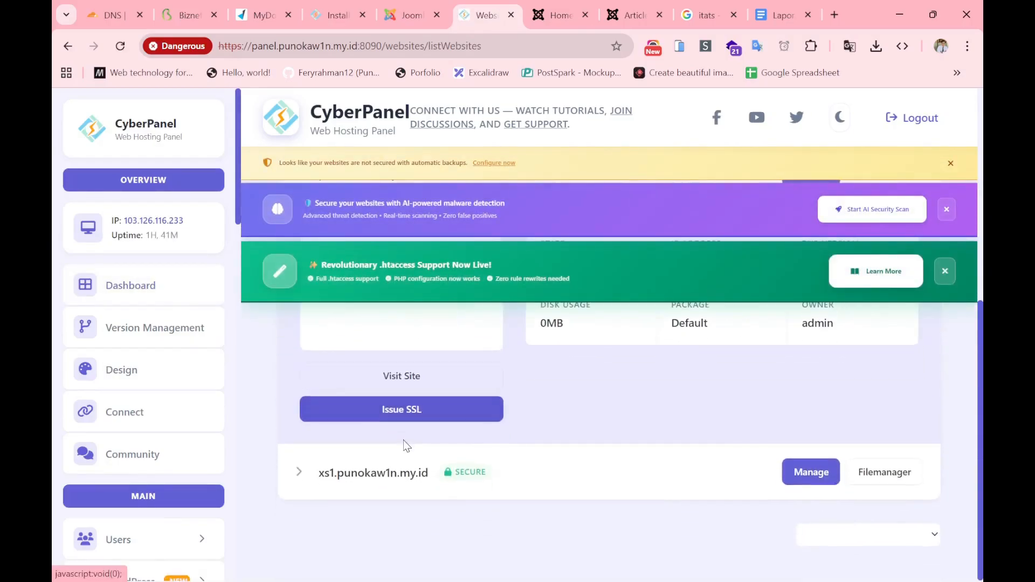
{"action": "left_click", "coordinate": [381, 477]}
{"action": "scroll", "coordinate": [381, 477], "scroll_direction": "down", "scroll_amount": 3}
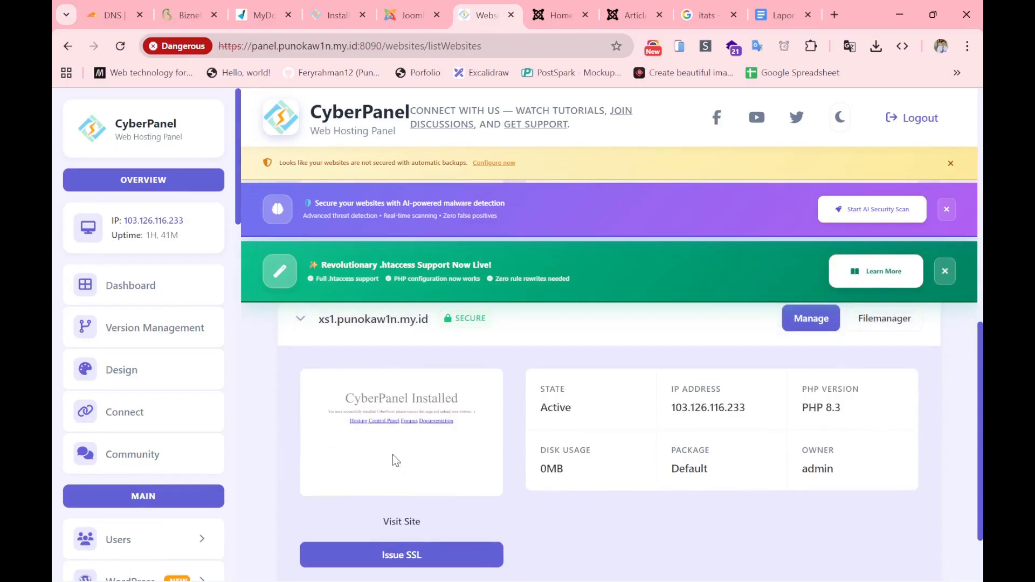
{"action": "left_click", "coordinate": [401, 526]}
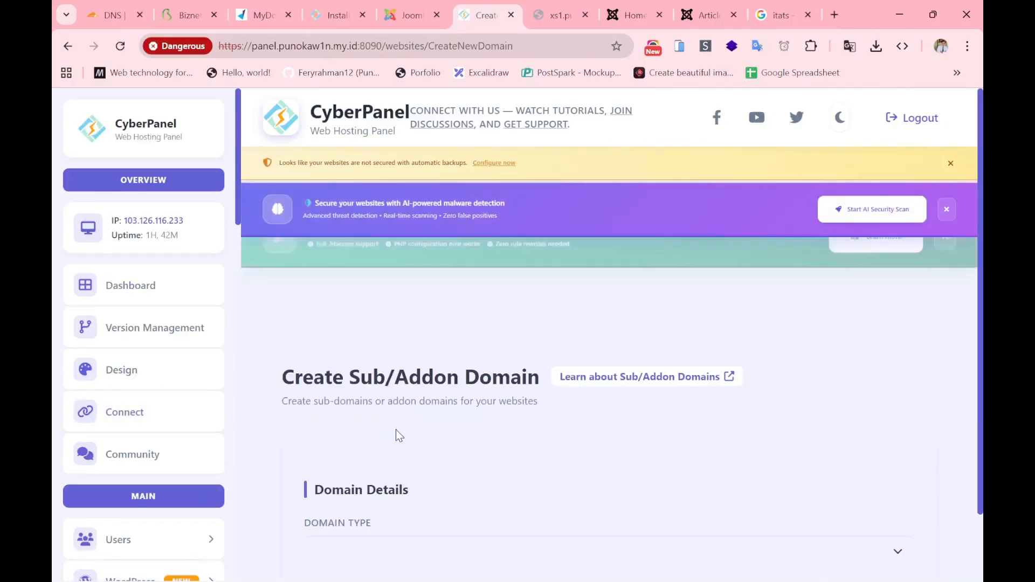
{"action": "scroll", "coordinate": [386, 524], "scroll_direction": "down", "scroll_amount": 2}
Step: Set up a Sub Domain 'wp' under xs1.punokaw1n.my.id (wp.punokaw1n.my.id) with document root 'wp'
{"action": "left_click", "coordinate": [371, 474]}
{"action": "left_click", "coordinate": [367, 524]}
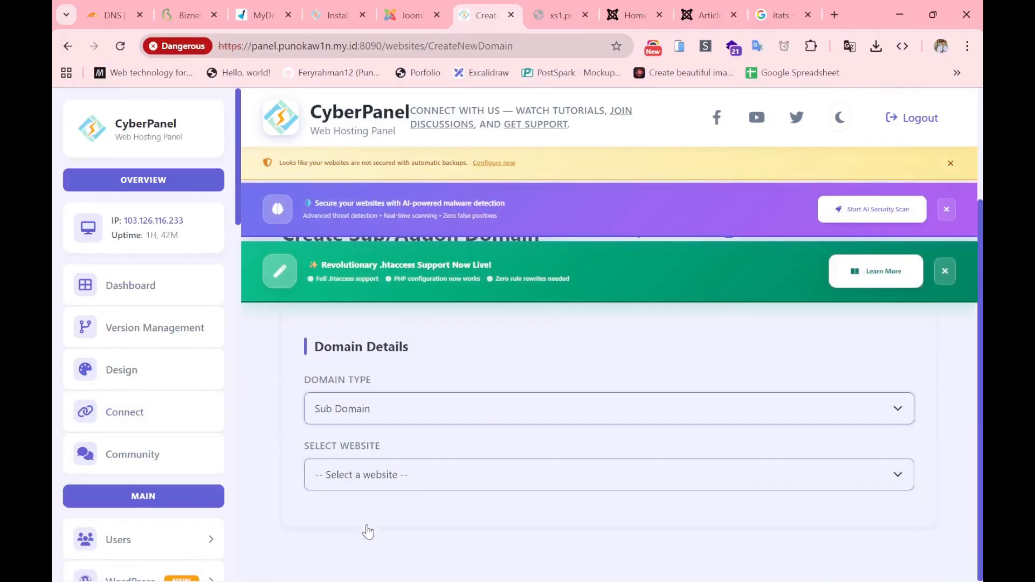
{"action": "left_click", "coordinate": [370, 477]}
{"action": "left_click", "coordinate": [358, 544]}
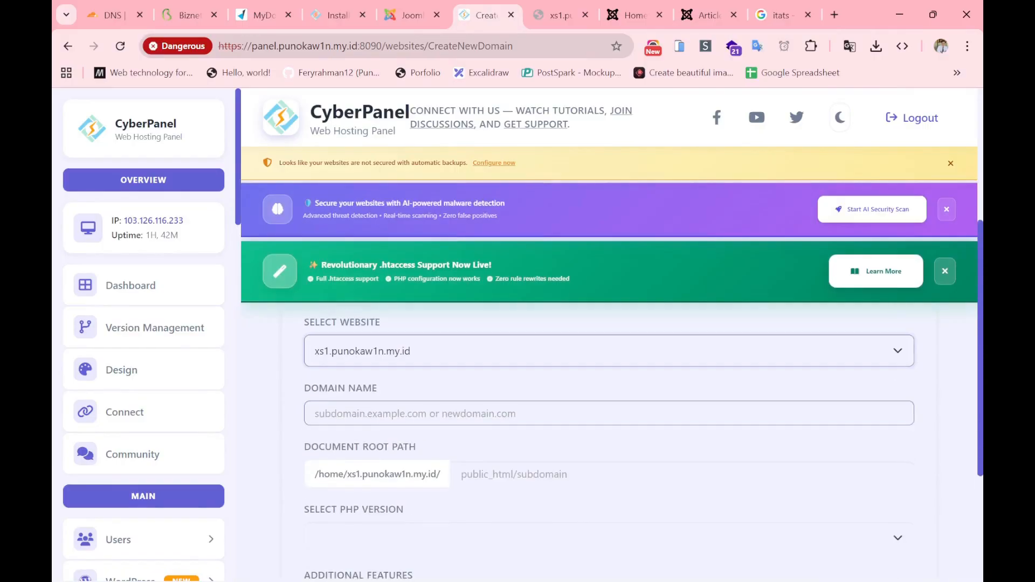
{"action": "left_click", "coordinate": [369, 410]}
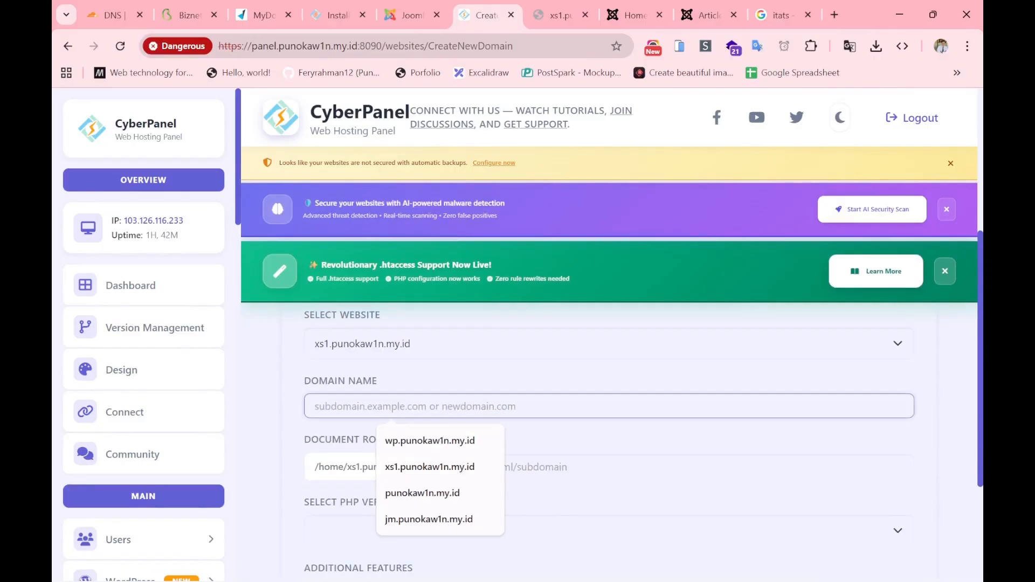
{"action": "type", "text": "wp"}
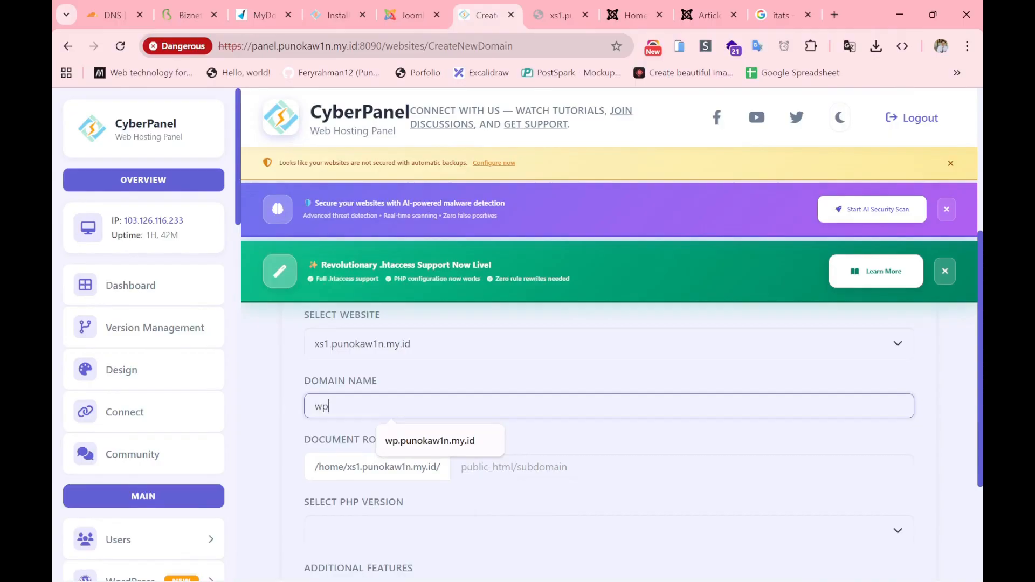
{"action": "left_click", "coordinate": [421, 441]}
{"action": "left_click", "coordinate": [458, 467]}
{"action": "type", "text": "wp"}
Step: Choose PHP 8.3 for the subdomain and create it
{"action": "scroll", "coordinate": [474, 469], "scroll_direction": "down", "scroll_amount": 2}
{"action": "left_click", "coordinate": [474, 461]}
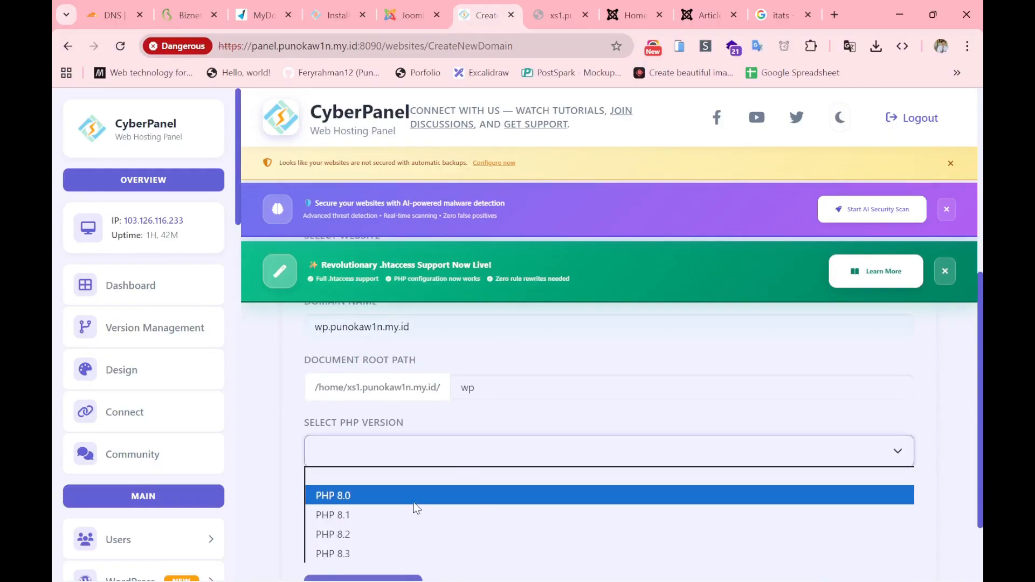
{"action": "left_click", "coordinate": [365, 545]}
{"action": "scroll", "coordinate": [450, 487], "scroll_direction": "up", "scroll_amount": 1}
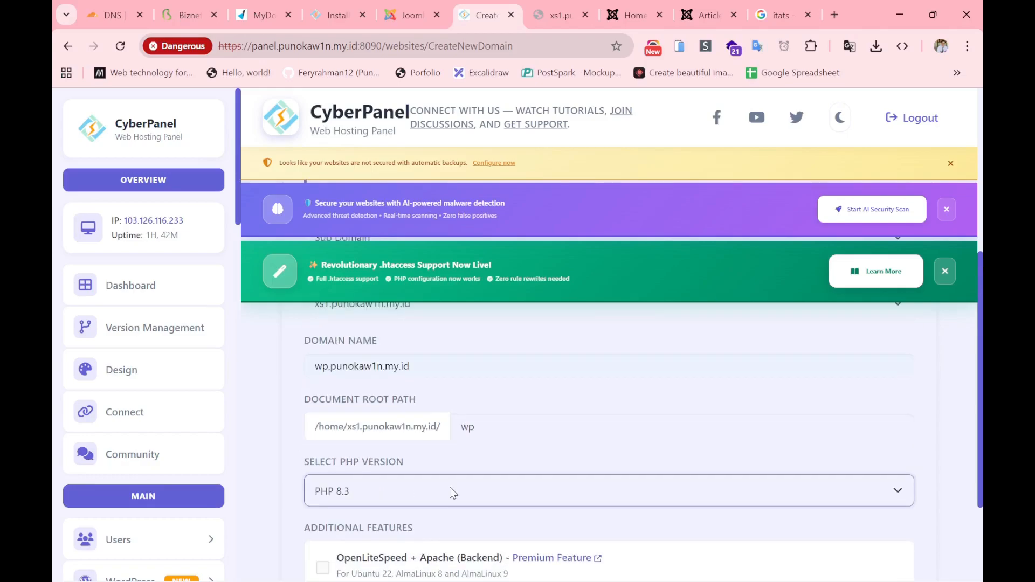
{"action": "scroll", "coordinate": [450, 487], "scroll_direction": "down", "scroll_amount": 3}
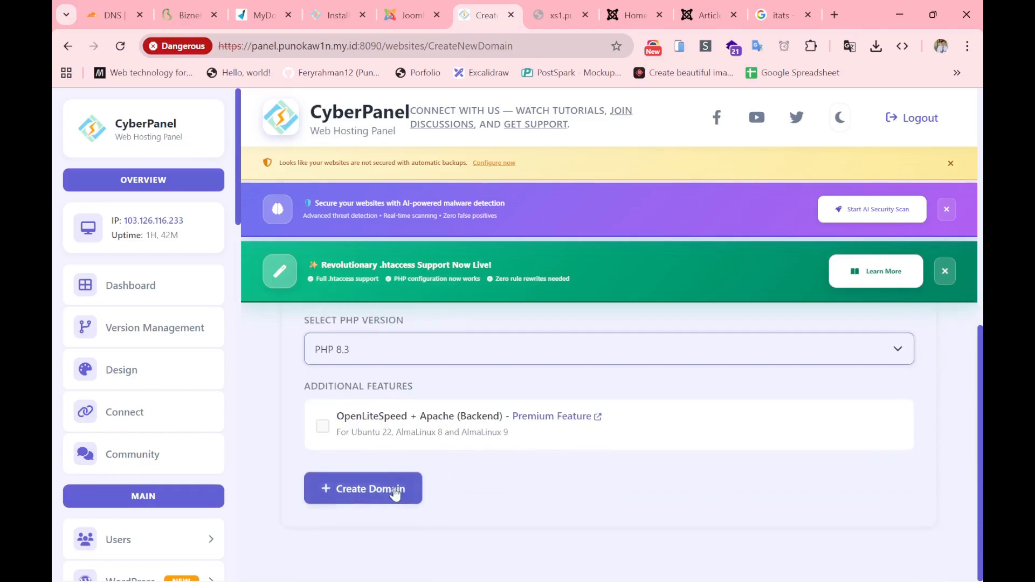
{"action": "left_click", "coordinate": [391, 488]}
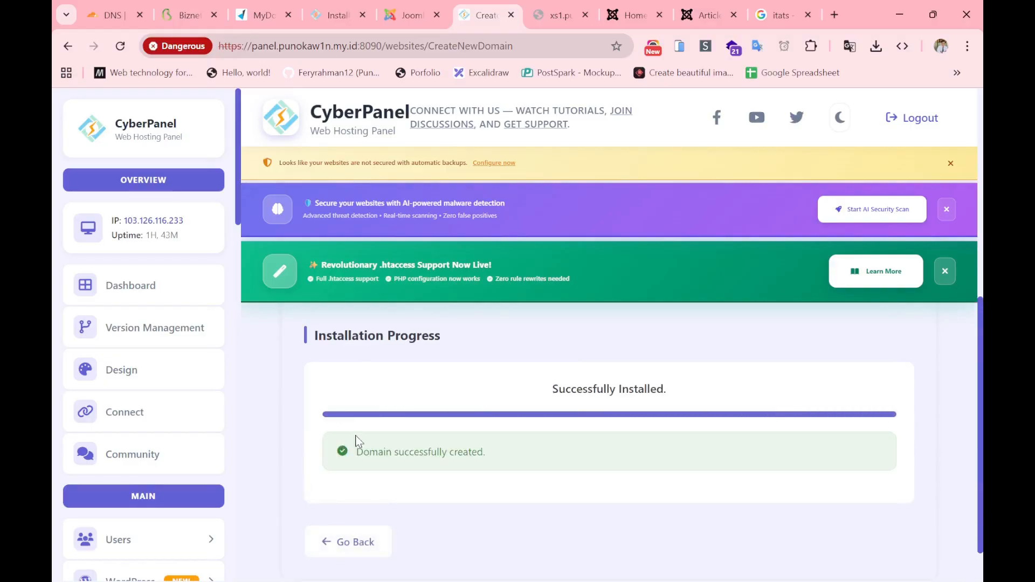
Step: Open List Sub/Addon Domains to see wp.punokaw1n.my.id listed under master domain xs1.punokaw1n.my.id
{"action": "scroll", "coordinate": [467, 438], "scroll_direction": "down", "scroll_amount": 1}
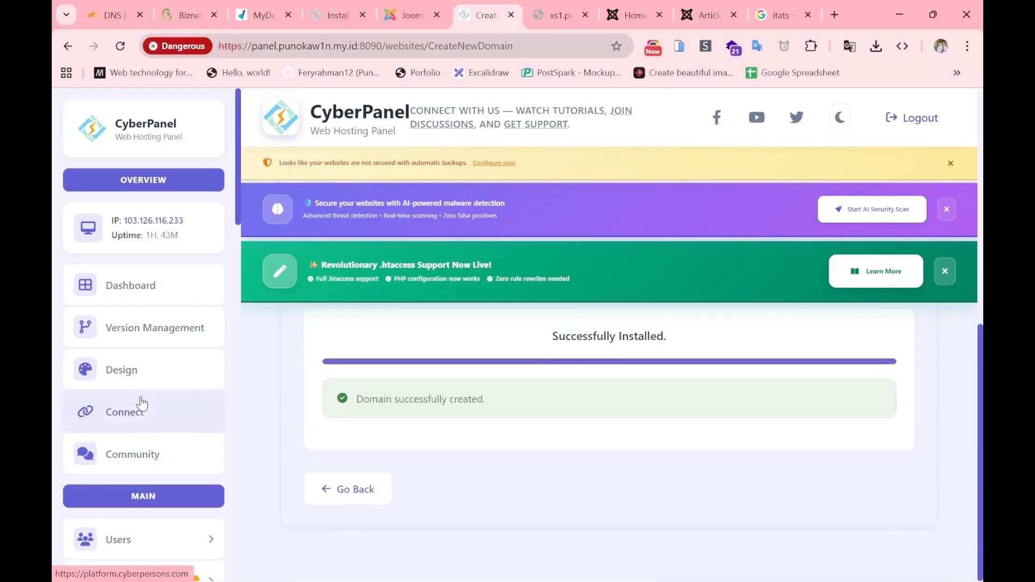
{"action": "scroll", "coordinate": [138, 404], "scroll_direction": "down", "scroll_amount": 3}
{"action": "scroll", "coordinate": [142, 403], "scroll_direction": "down", "scroll_amount": 5}
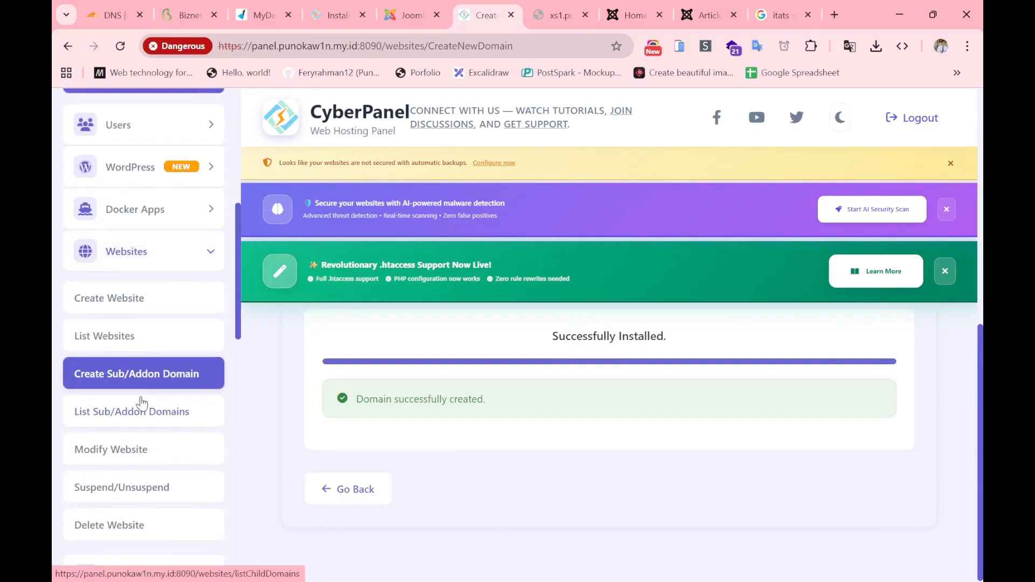
{"action": "scroll", "coordinate": [141, 403], "scroll_direction": "down", "scroll_amount": 2}
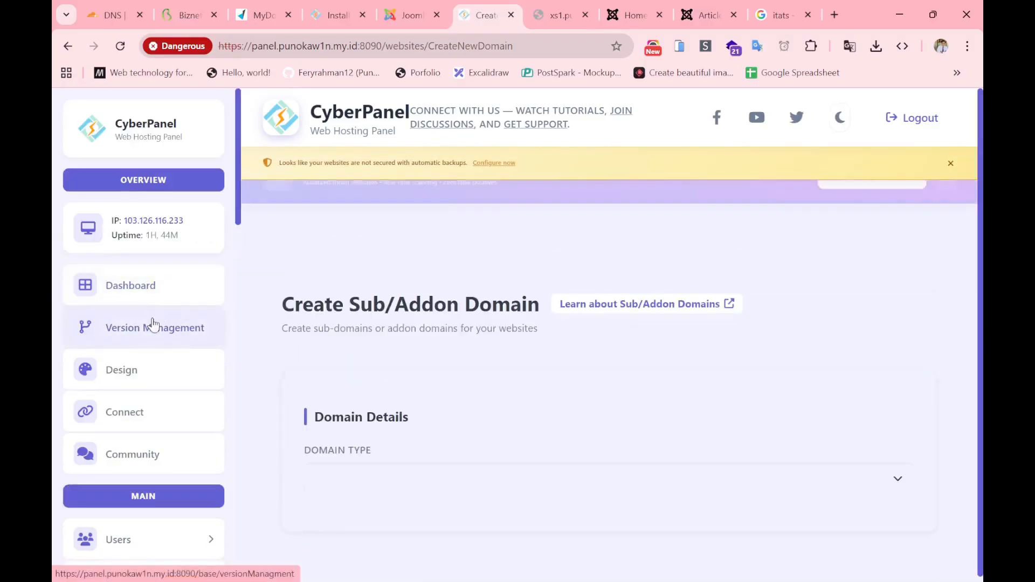
{"action": "scroll", "coordinate": [153, 366], "scroll_direction": "down", "scroll_amount": 4}
{"action": "scroll", "coordinate": [403, 457], "scroll_direction": "down", "scroll_amount": 2}
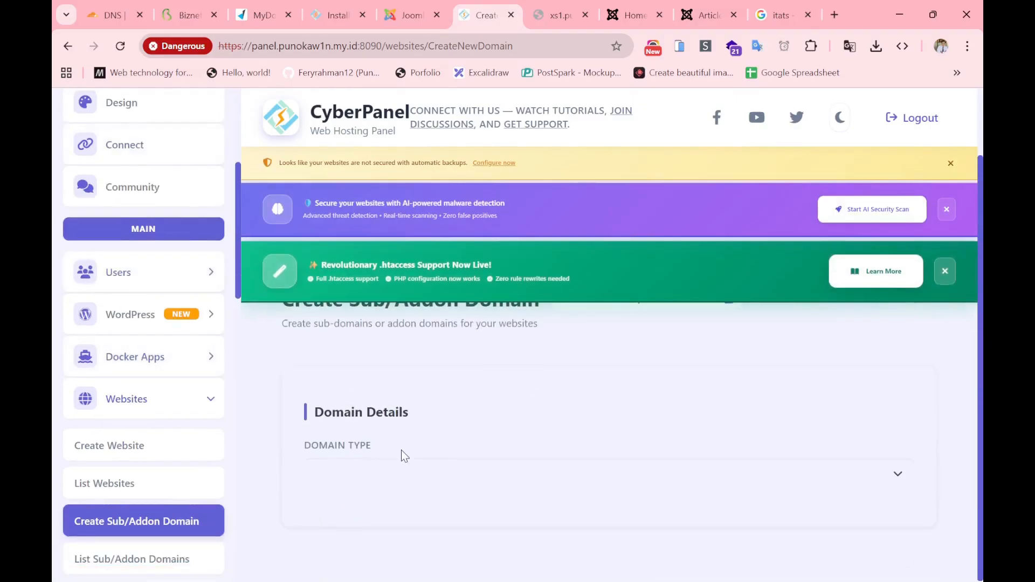
{"action": "scroll", "coordinate": [173, 424], "scroll_direction": "down", "scroll_amount": 4}
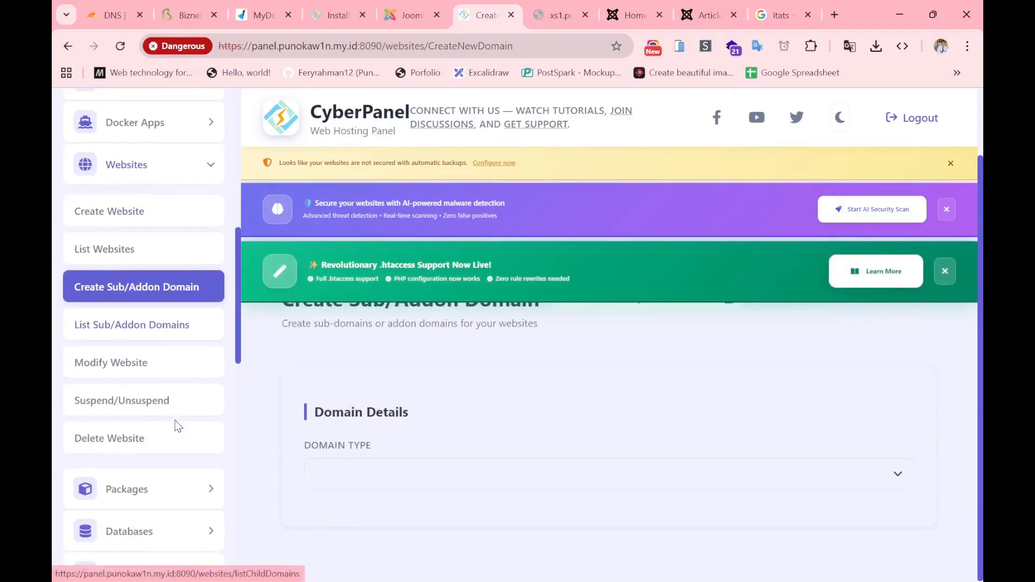
{"action": "left_click", "coordinate": [133, 325]}
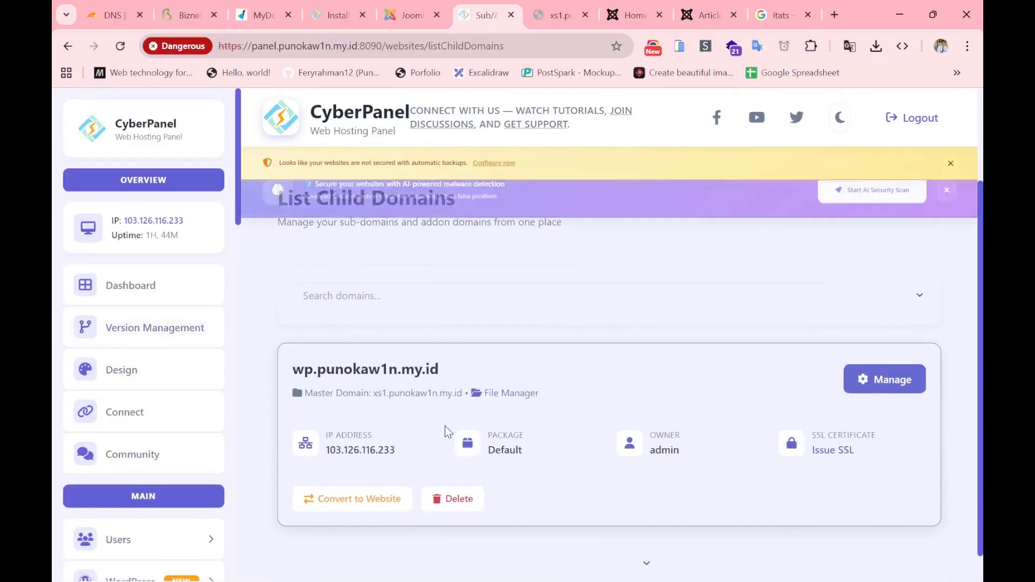
{"action": "scroll", "coordinate": [445, 426], "scroll_direction": "down", "scroll_amount": 2}
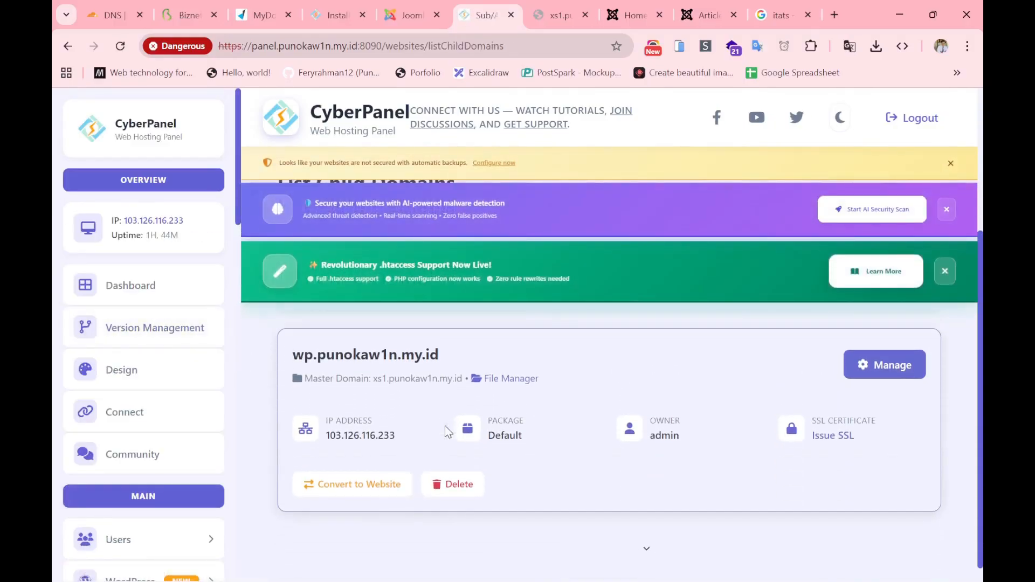
Step: Preview the new subdomain's site, then open Manage for wp.punokaw1n.my.id past the safety warning
{"action": "left_click", "coordinate": [409, 362]}
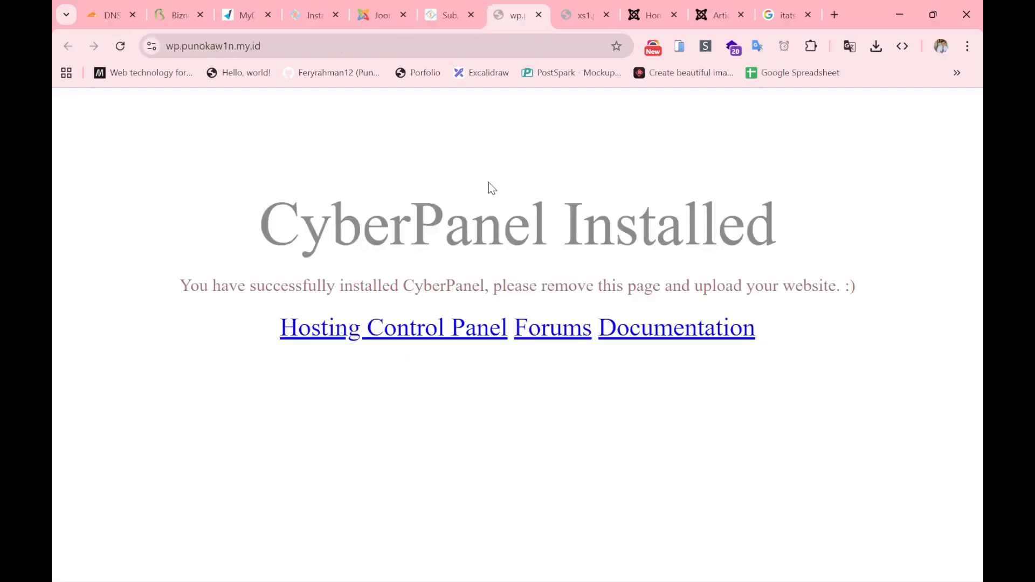
{"action": "left_click", "coordinate": [438, 12]}
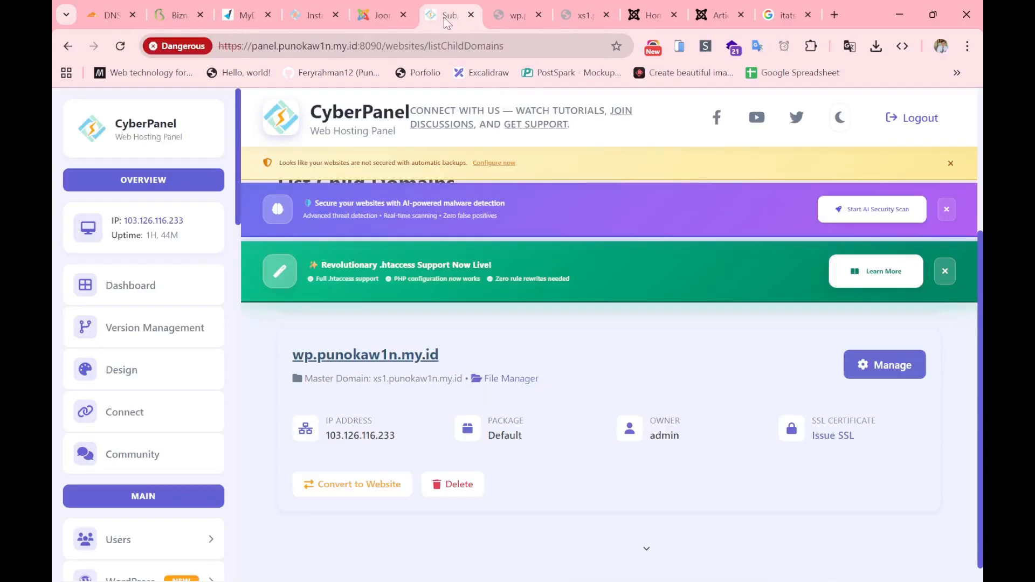
{"action": "left_click", "coordinate": [870, 365]}
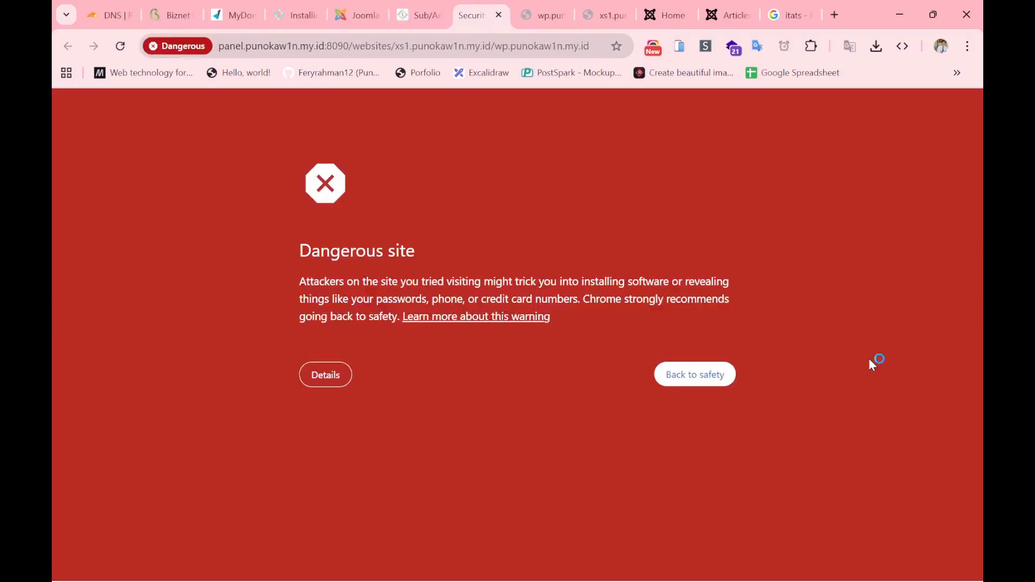
{"action": "left_click", "coordinate": [323, 384]}
{"action": "left_click", "coordinate": [389, 539]}
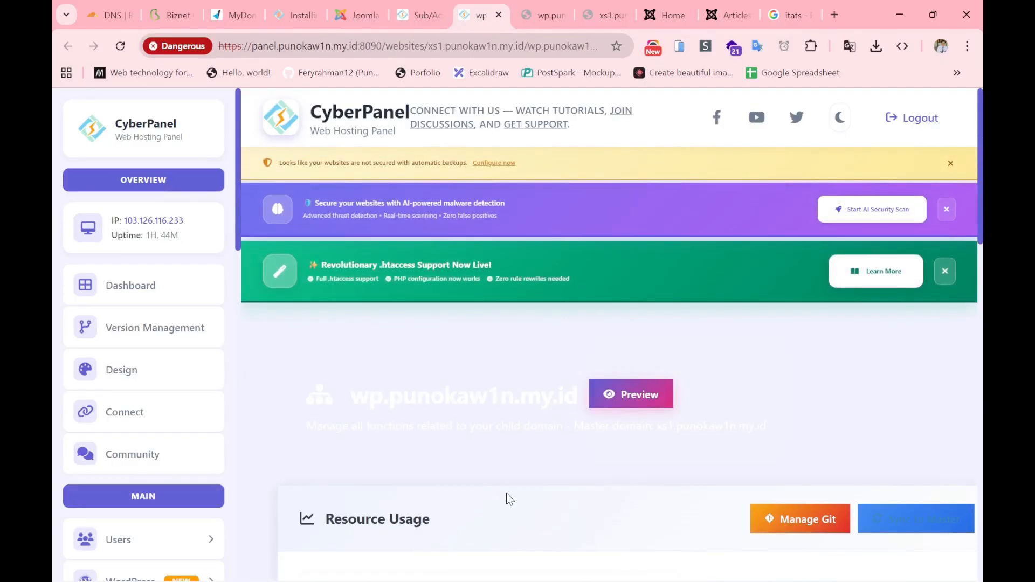
Step: Start the WP + LSCache installer and expand the warning's details
{"action": "scroll", "coordinate": [507, 499], "scroll_direction": "down", "scroll_amount": 15}
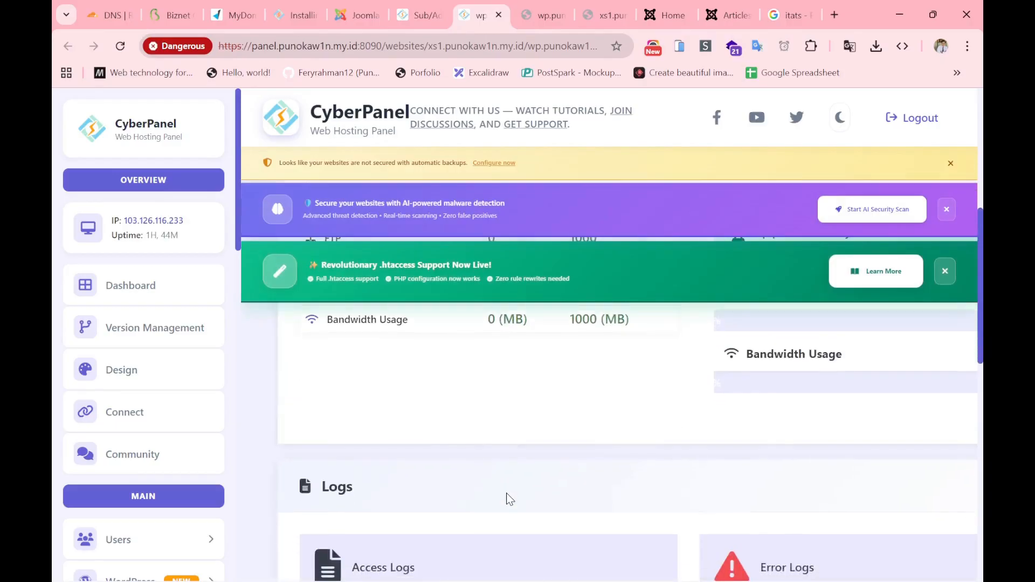
{"action": "left_click", "coordinate": [358, 491]}
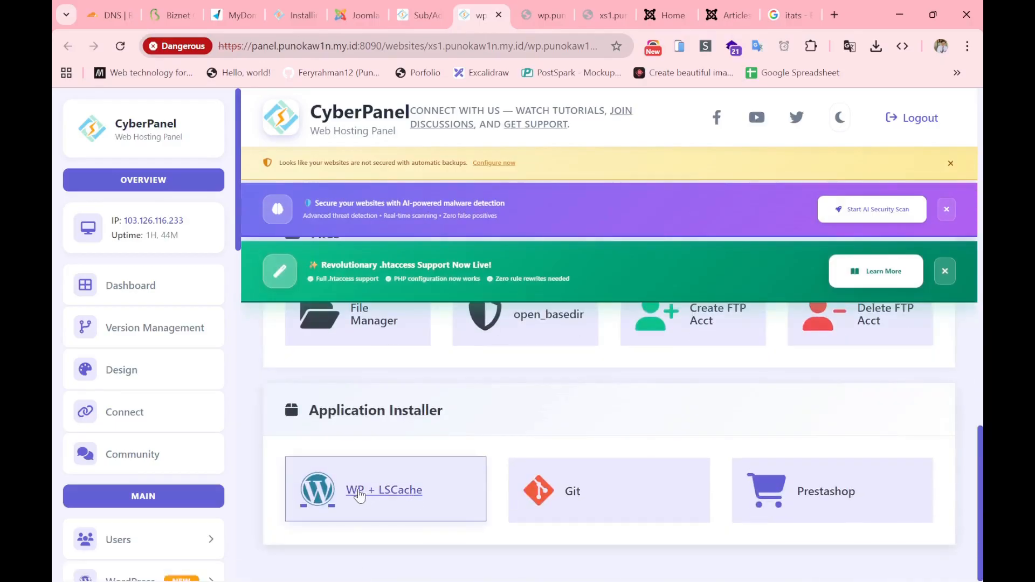
{"action": "left_click", "coordinate": [324, 375]}
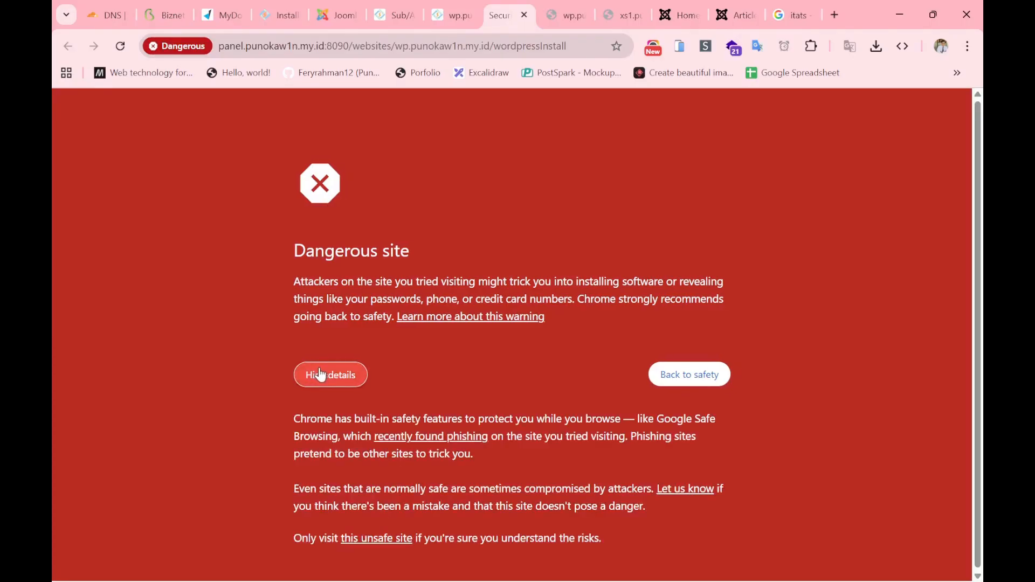
Step: Install WordPress titled 'tugas uts komputasi awan' with login credentials and the owner's e-mail address
{"action": "left_click", "coordinate": [392, 538]}
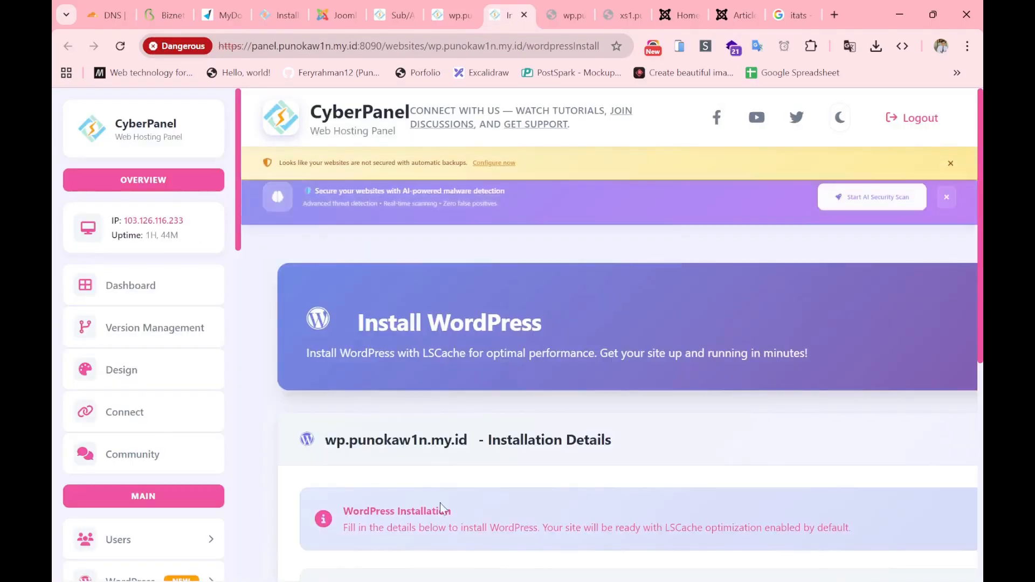
{"action": "scroll", "coordinate": [440, 503], "scroll_direction": "down", "scroll_amount": 5}
{"action": "left_click", "coordinate": [689, 380]}
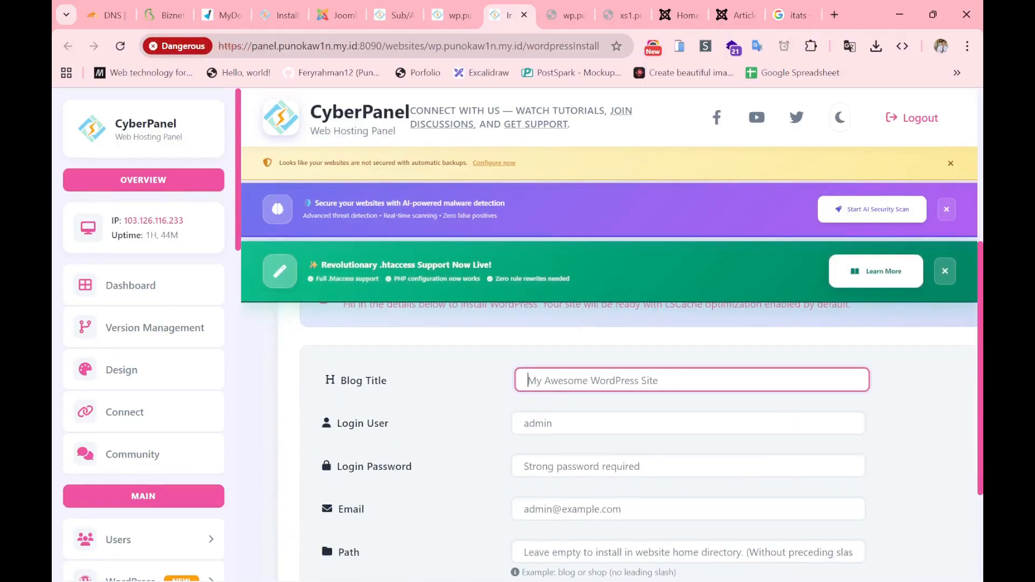
{"action": "type", "text": "tugas uts komputasi awan"}
{"action": "key", "text": "Tab"}
{"action": "key", "text": "Tab"}
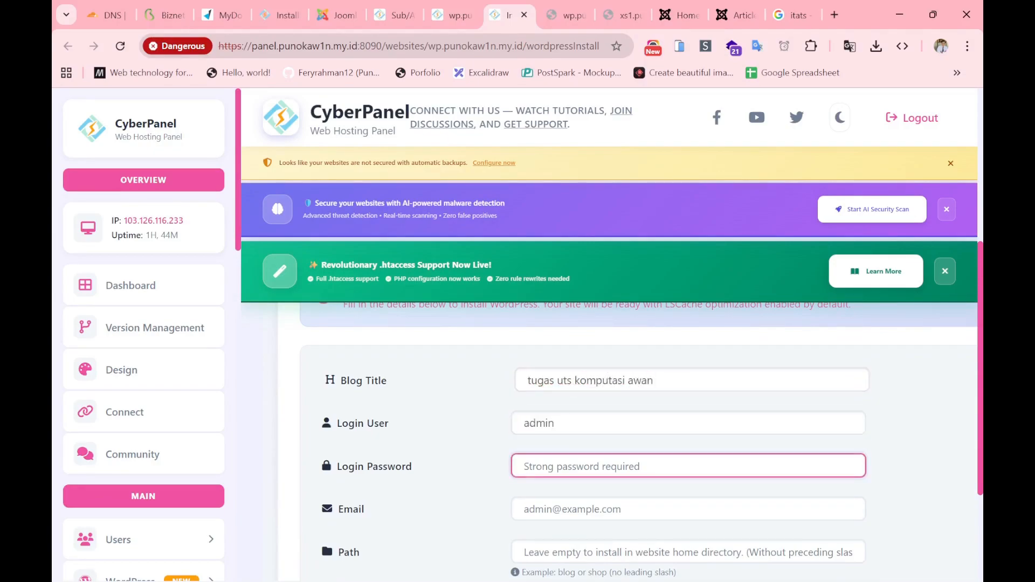
{"action": "type", "text": "****"}
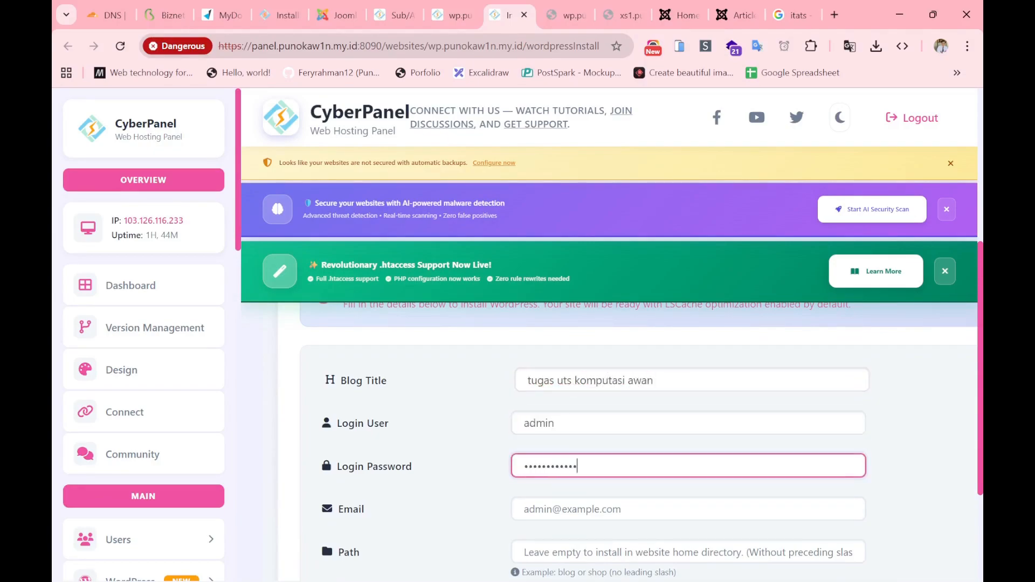
{"action": "scroll", "coordinate": [609, 431], "scroll_direction": "down", "scroll_amount": 2}
{"action": "key", "text": "Tab"}
{"action": "type", "text": "fery"}
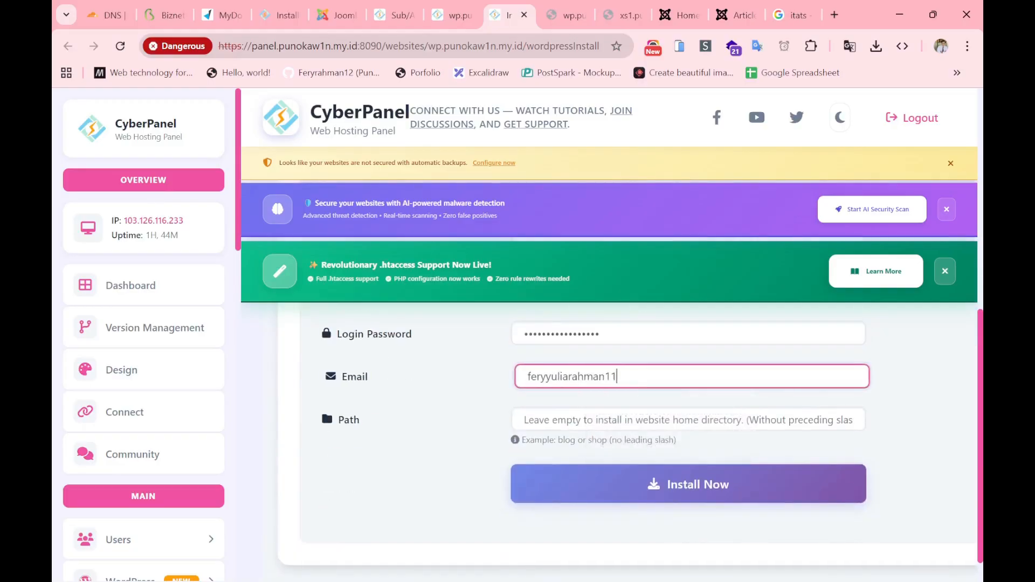
{"action": "left_click", "coordinate": [624, 482]}
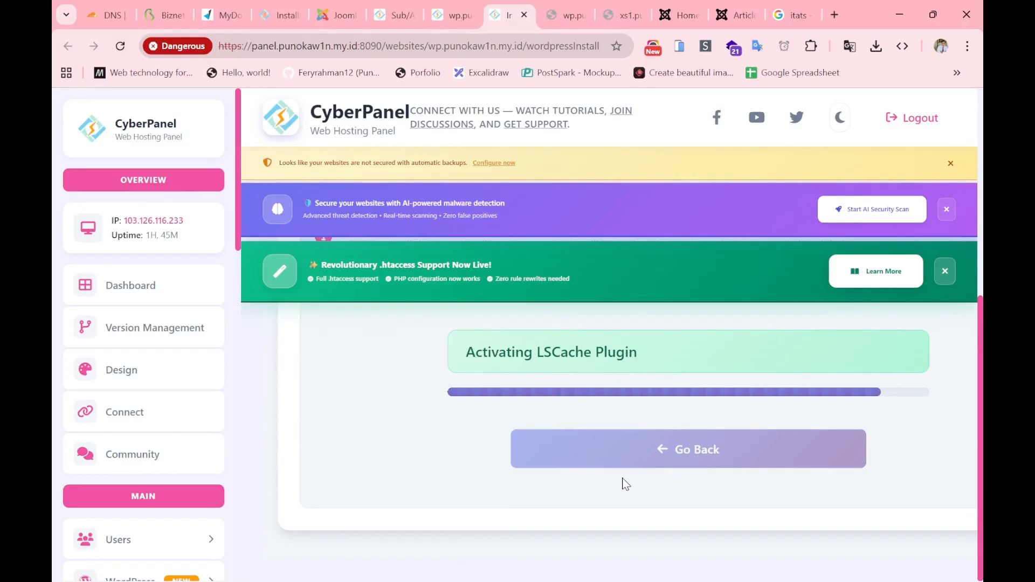
Step: Open and reload wp.punokaw1n.my.id to view the new blog with its Hello world! post
{"action": "left_click", "coordinate": [664, 430]}
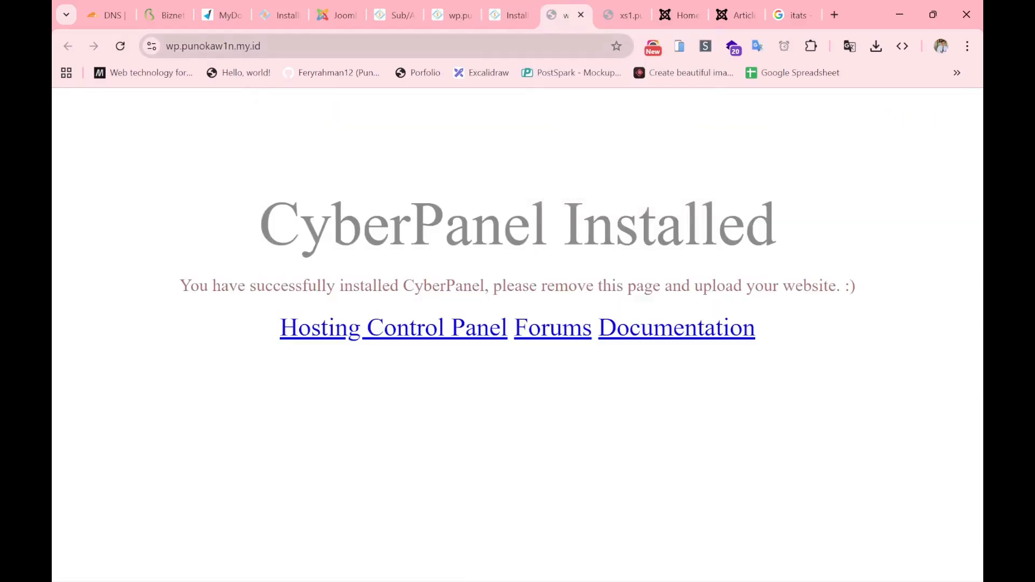
{"action": "left_click", "coordinate": [506, 54]}
{"action": "key", "text": "Return"}
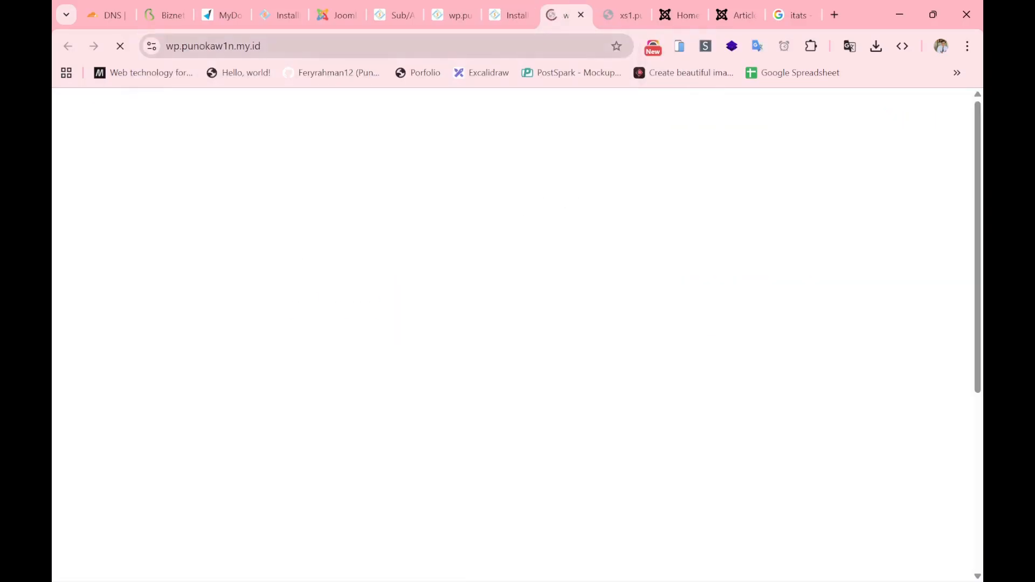
{"action": "scroll", "coordinate": [343, 351], "scroll_direction": "down", "scroll_amount": 5}
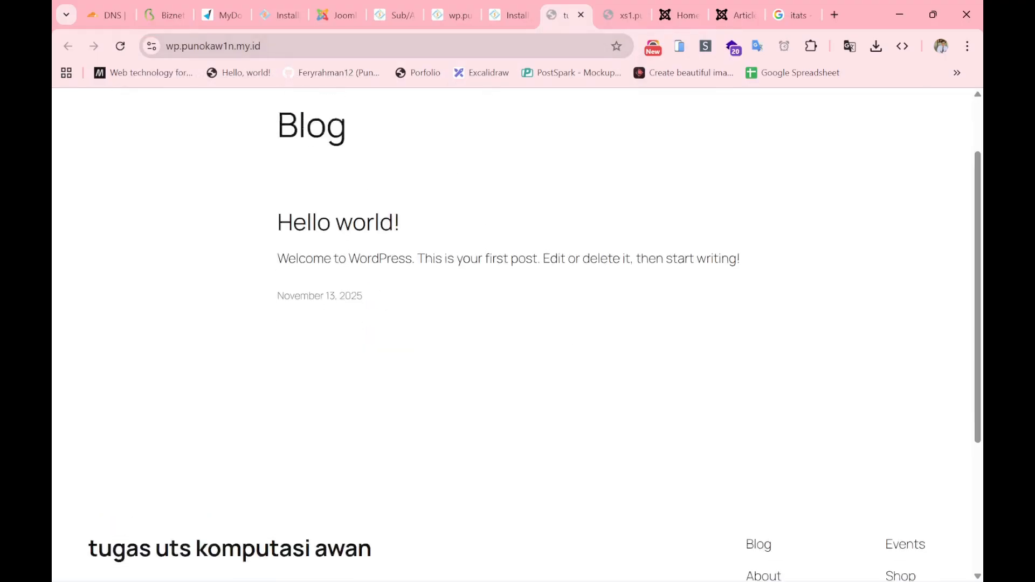
{"action": "scroll", "coordinate": [343, 351], "scroll_direction": "up", "scroll_amount": 5}
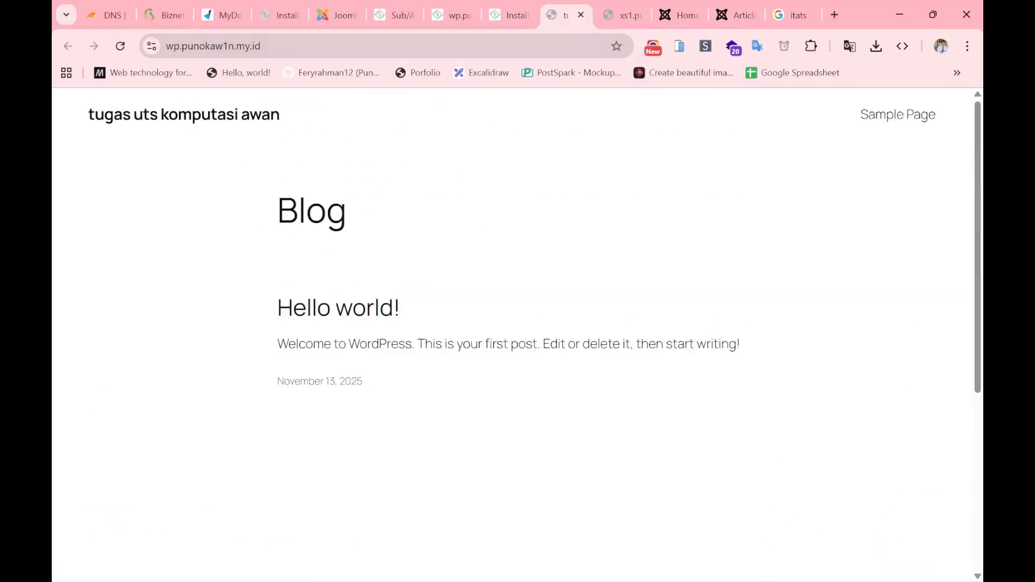
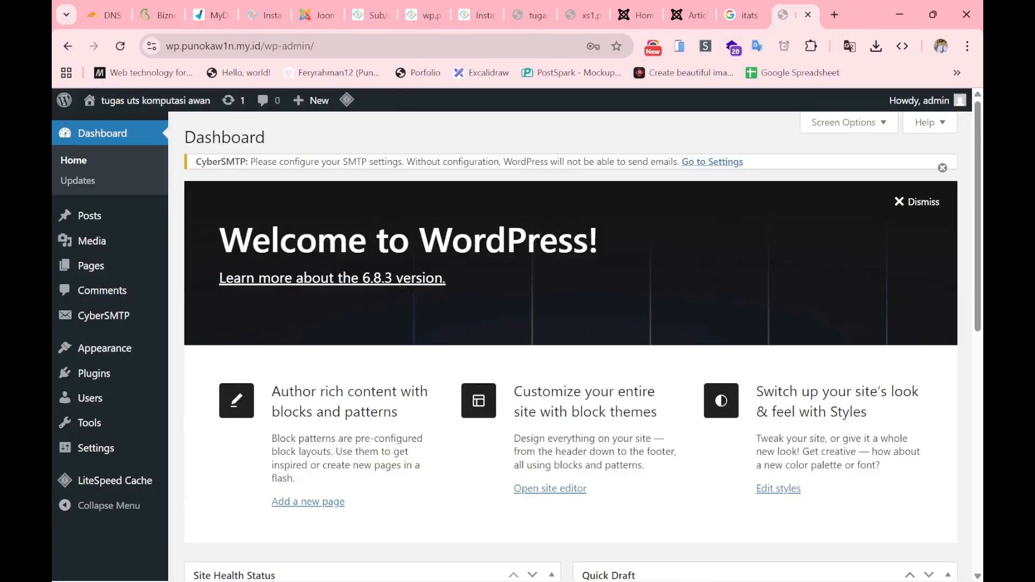
Step: Look over the Hello world! post in the editor and on the live blog, then return to Posts
{"action": "left_click", "coordinate": [75, 215]}
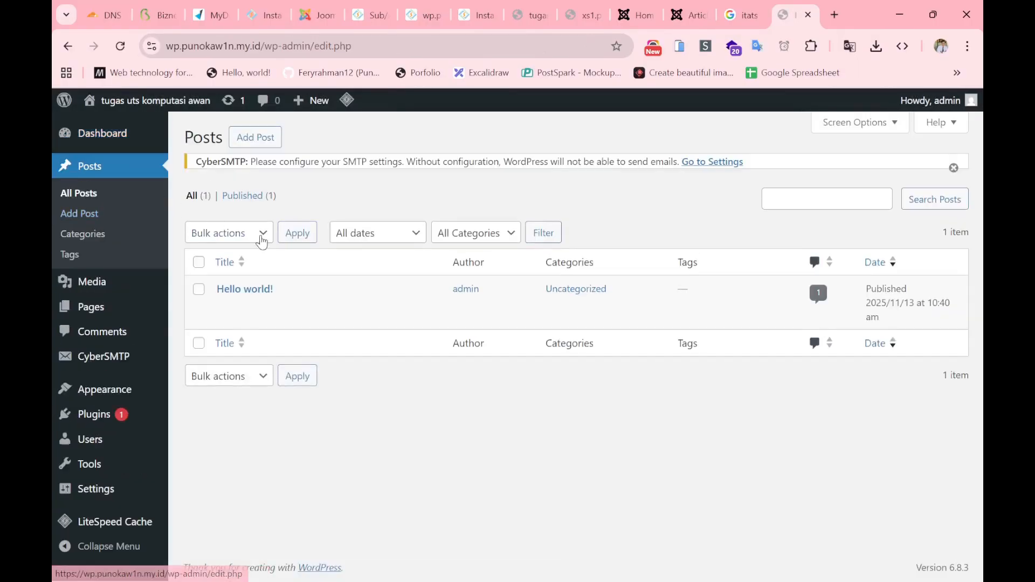
{"action": "left_click", "coordinate": [261, 296]}
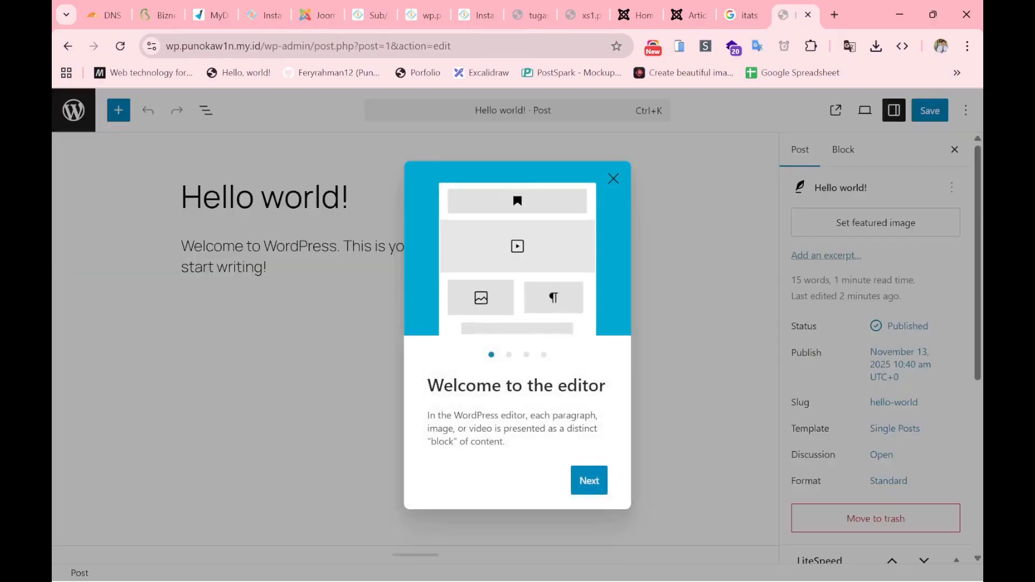
{"action": "left_click", "coordinate": [590, 481]}
{"action": "left_click", "coordinate": [592, 488]}
{"action": "left_click", "coordinate": [592, 488]}
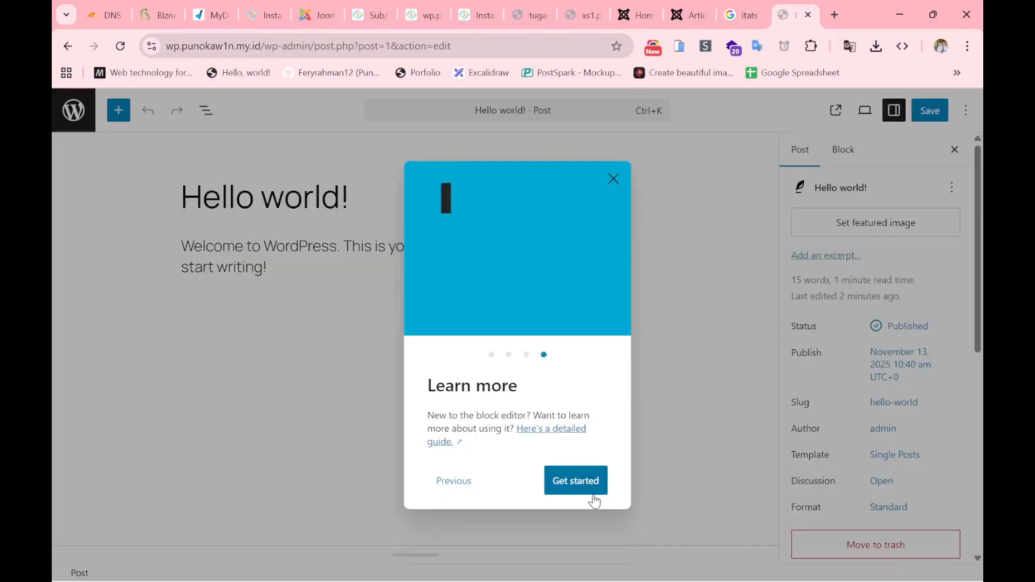
{"action": "left_click", "coordinate": [592, 488]}
{"action": "left_click", "coordinate": [530, 14]}
{"action": "left_click", "coordinate": [816, 7]}
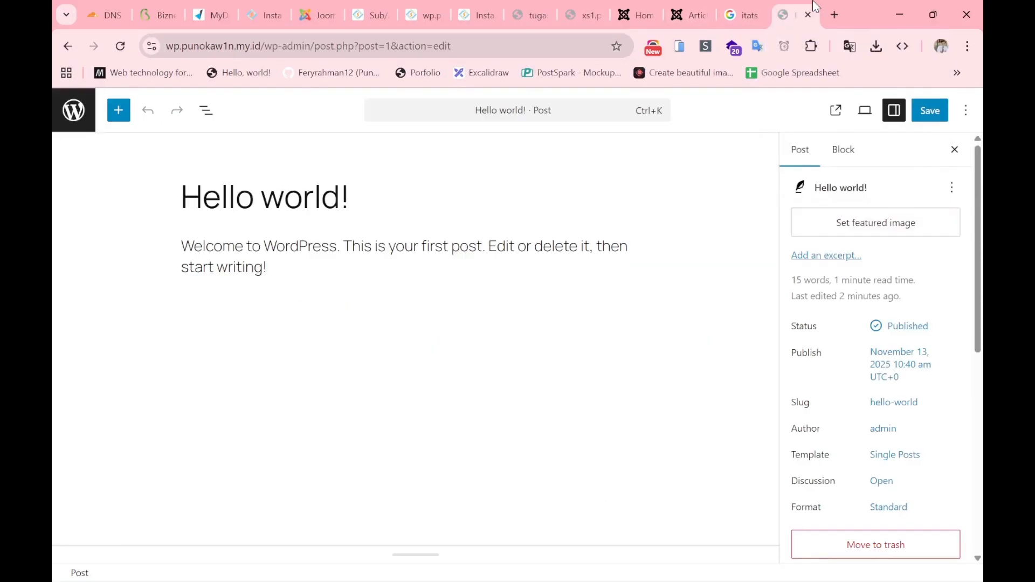
{"action": "left_click", "coordinate": [68, 46]}
Step: Start a new post titled 'TUGAS UTS KOMPUTASI AWAN' and begin its first body block
{"action": "left_click", "coordinate": [92, 215]}
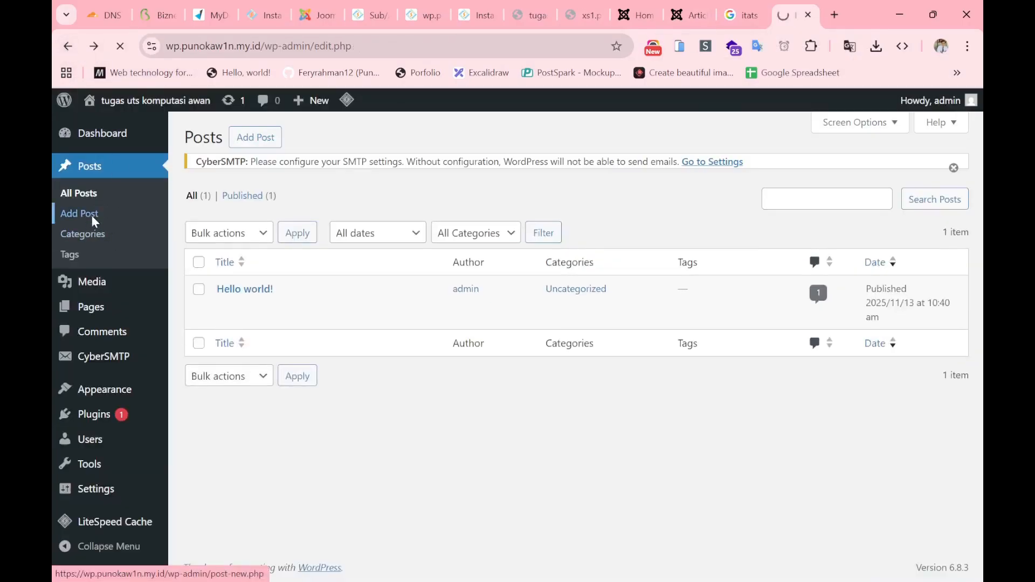
{"action": "type", "text": "t"}
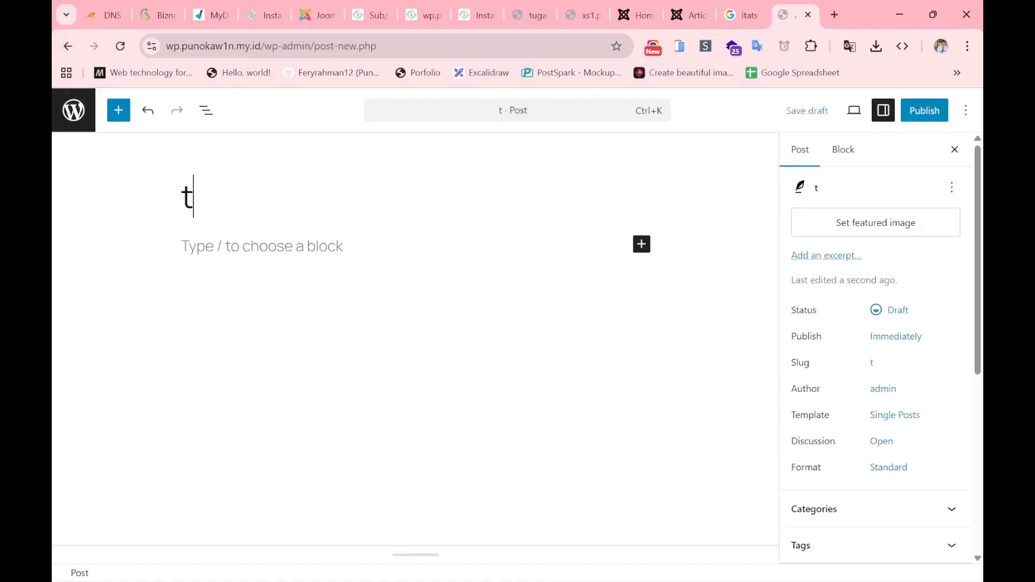
{"action": "key", "text": "BackSpace"}
{"action": "key", "text": "Caps_Lock"}
{"action": "type", "text": "TUGAS UTS K"}
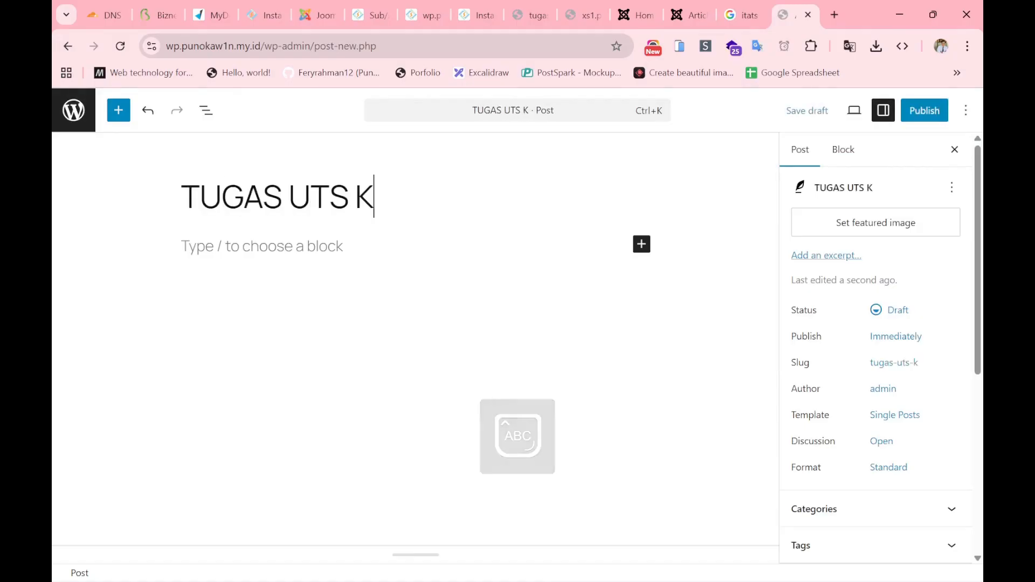
{"action": "type", "text": "OMPUTASI AWAN"}
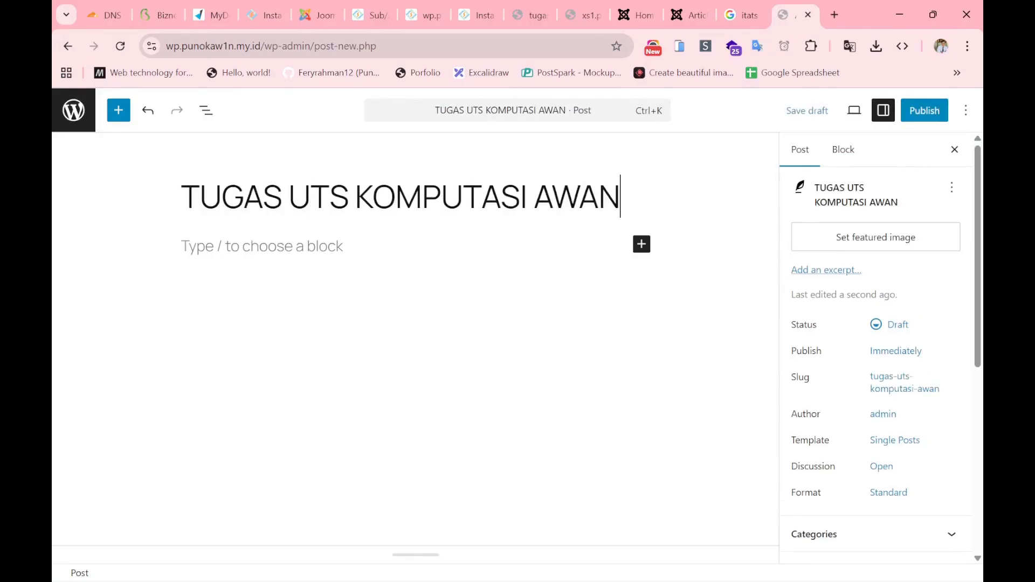
{"action": "key", "text": "Return"}
{"action": "type", "text": "/"}
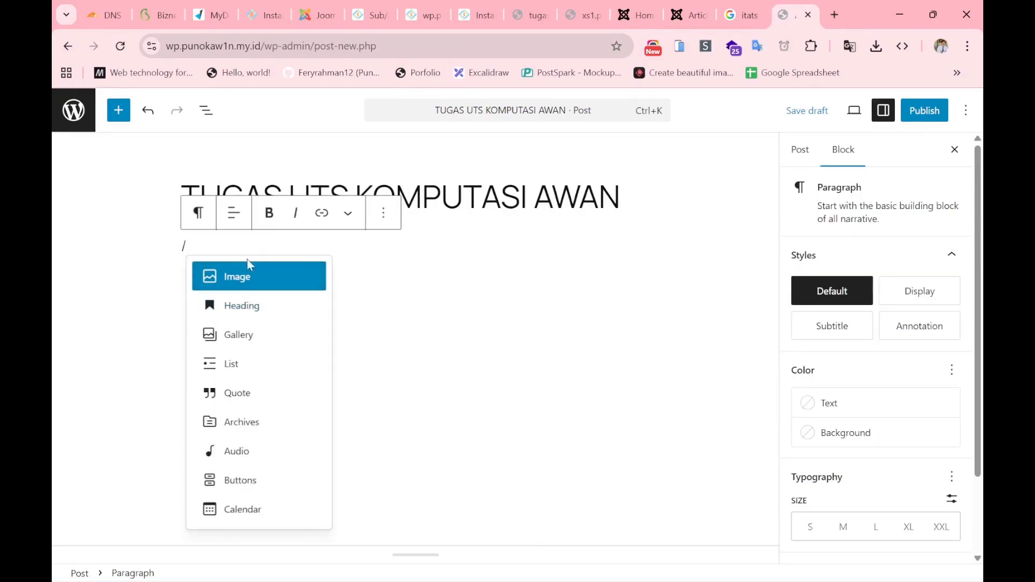
Step: Upload the sky-above-the-clouds photo as an image block and centre-align it
{"action": "left_click", "coordinate": [246, 289]}
{"action": "left_click", "coordinate": [231, 328]}
{"action": "scroll", "coordinate": [410, 299], "scroll_direction": "down", "scroll_amount": 1}
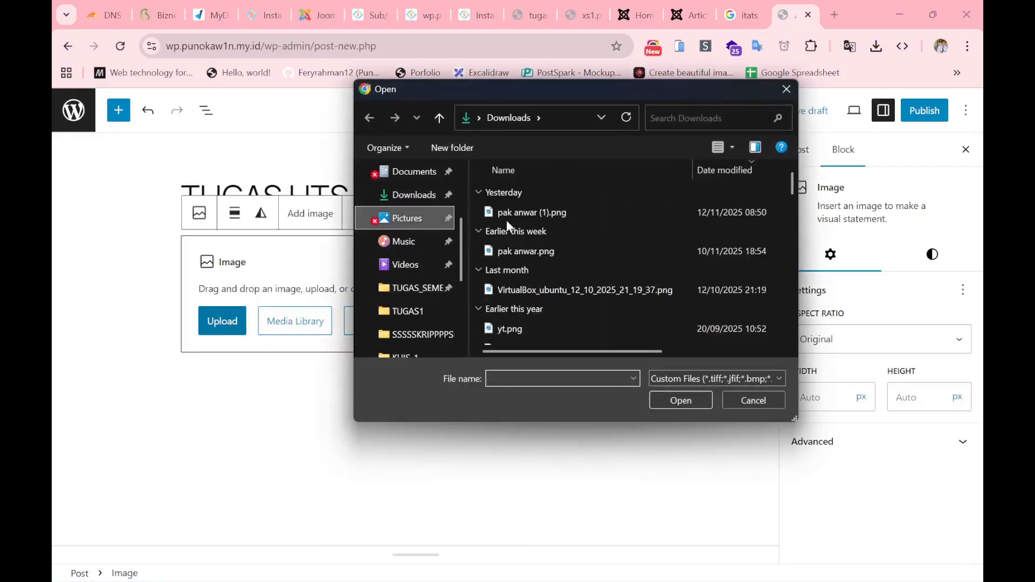
{"action": "scroll", "coordinate": [607, 271], "scroll_direction": "down", "scroll_amount": 2}
{"action": "double_click", "coordinate": [607, 304]}
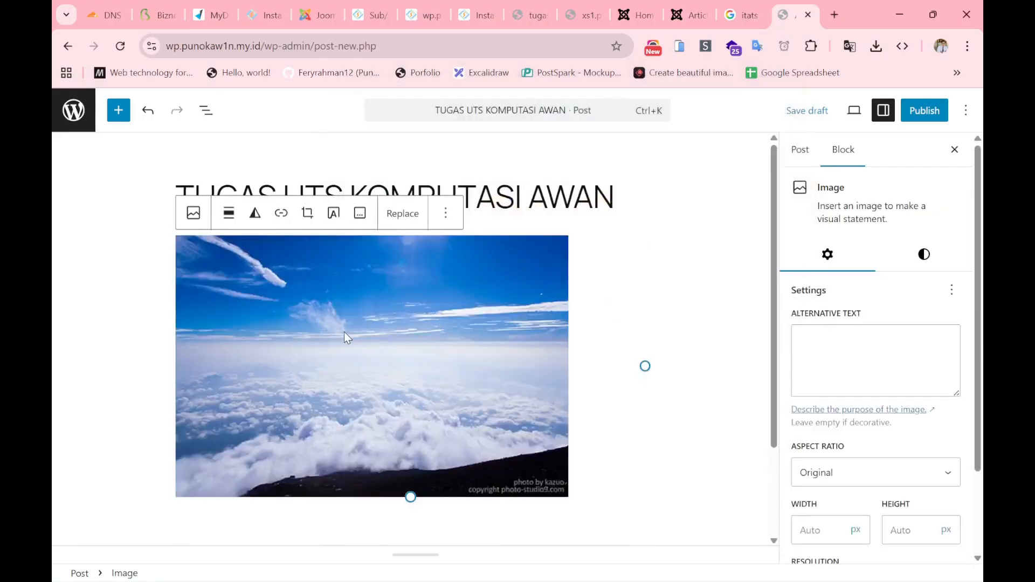
{"action": "left_click", "coordinate": [229, 214]}
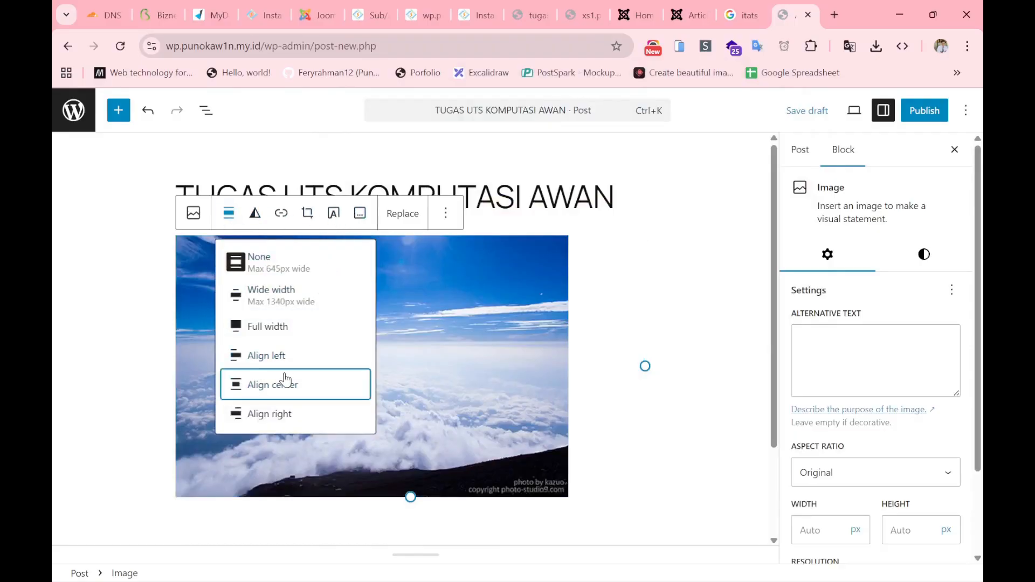
{"action": "left_click", "coordinate": [286, 383]}
{"action": "left_click", "coordinate": [669, 409]}
{"action": "scroll", "coordinate": [668, 412], "scroll_direction": "down", "scroll_amount": 2}
Step: Add a Buttons block labelled MORE below the image, followed by an empty paragraph
{"action": "left_click", "coordinate": [400, 439]}
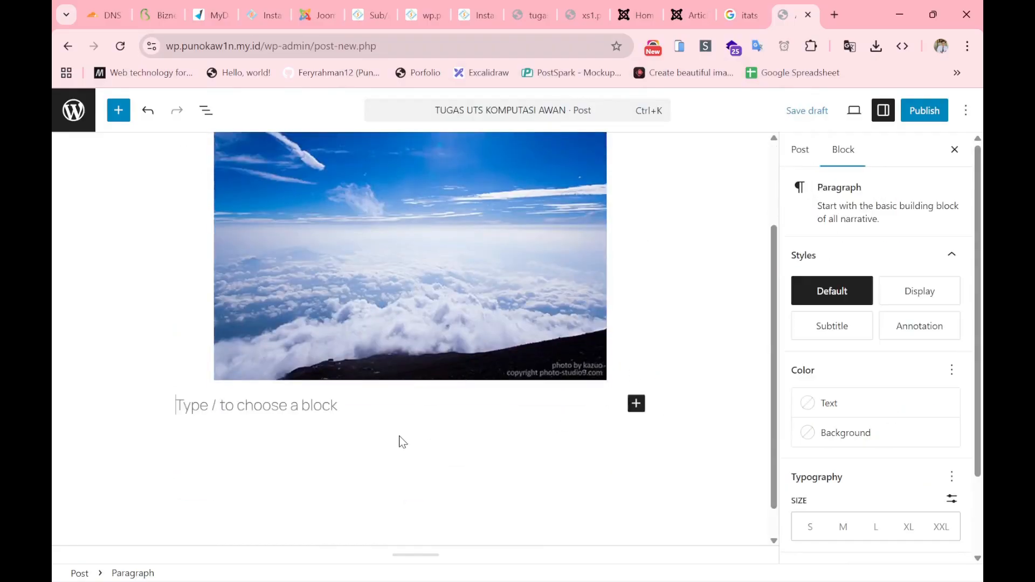
{"action": "type", "text": "/"}
{"action": "key", "text": "Down"}
{"action": "key", "text": "Down"}
{"action": "key", "text": "Down"}
{"action": "key", "text": "Down"}
{"action": "key", "text": "Up"}
{"action": "key", "text": "Up"}
{"action": "key", "text": "Up"}
{"action": "key", "text": "Down"}
{"action": "key", "text": "Down"}
{"action": "key", "text": "Down"}
{"action": "key", "text": "Down"}
{"action": "key", "text": "Down"}
{"action": "key", "text": "Down"}
{"action": "key", "text": "Up"}
{"action": "key", "text": "Up"}
{"action": "key", "text": "Down"}
{"action": "key", "text": "Down"}
{"action": "key", "text": "Return"}
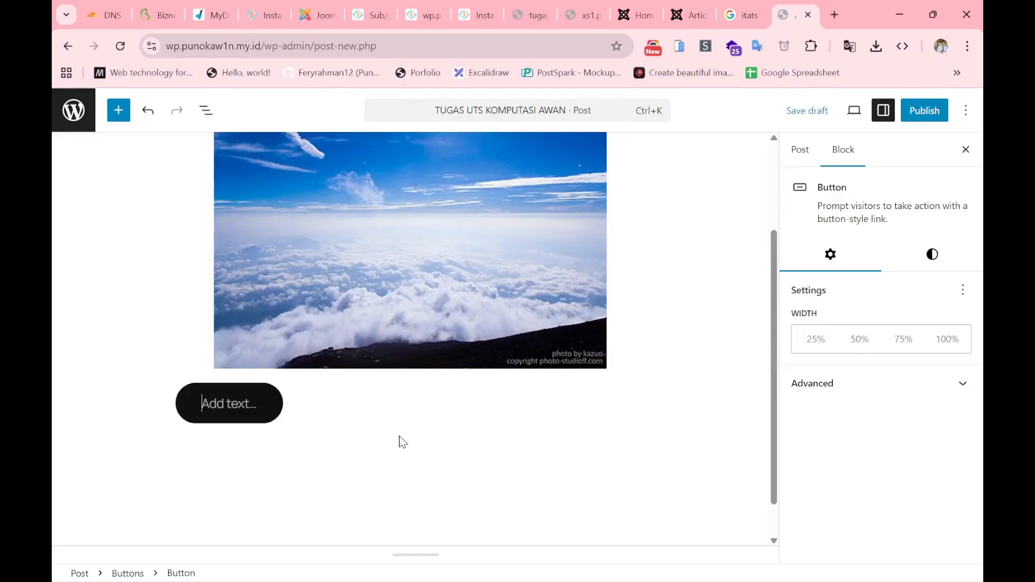
{"action": "type", "text": "MORE"}
{"action": "left_click", "coordinate": [338, 422]}
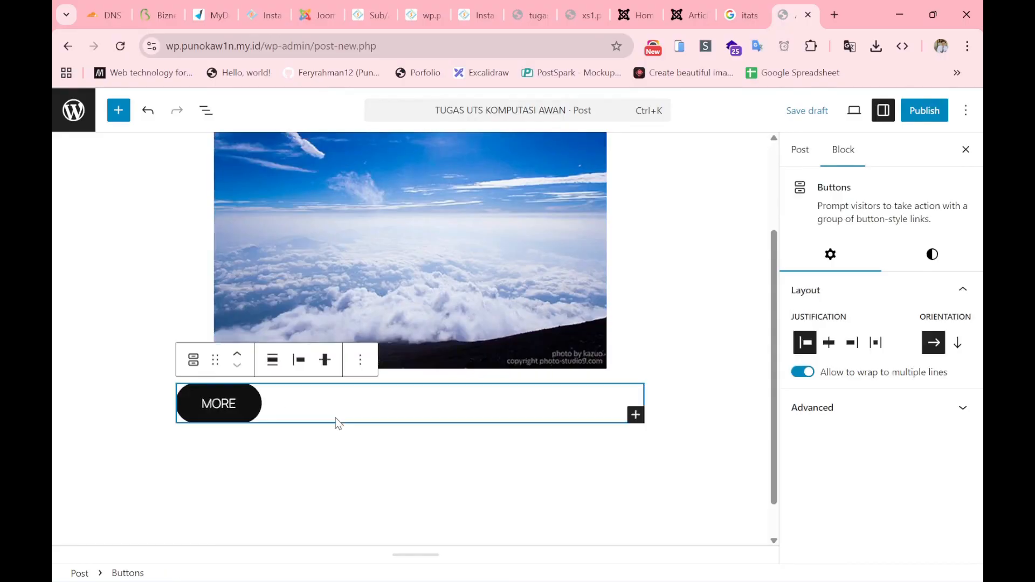
{"action": "key", "text": "Return"}
{"action": "left_click", "coordinate": [235, 404]}
{"action": "left_click", "coordinate": [257, 449]}
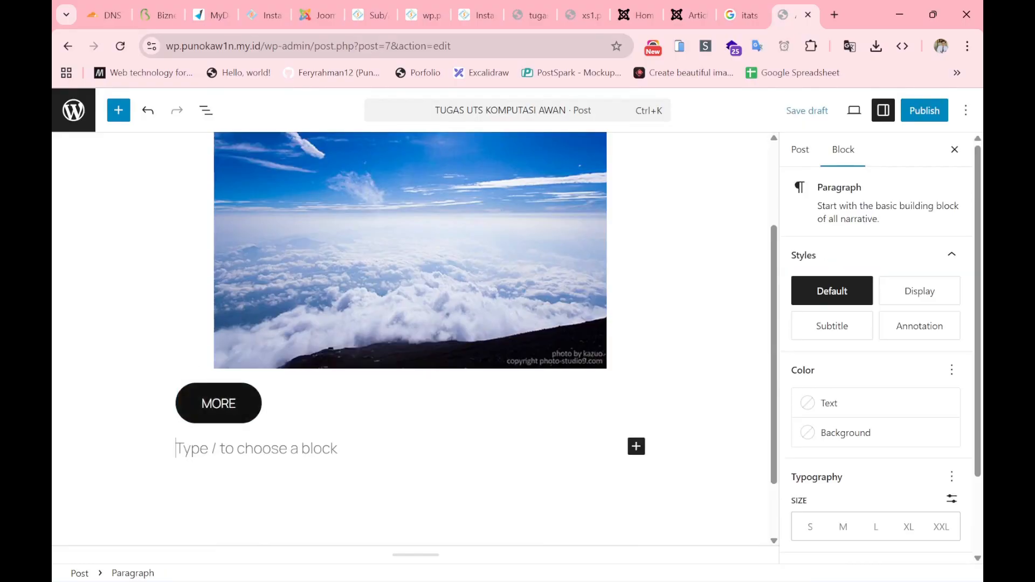
Step: Add a bulleted list with FERY, DAVANO, ADISTI and RIND
{"action": "type", "text": "/"}
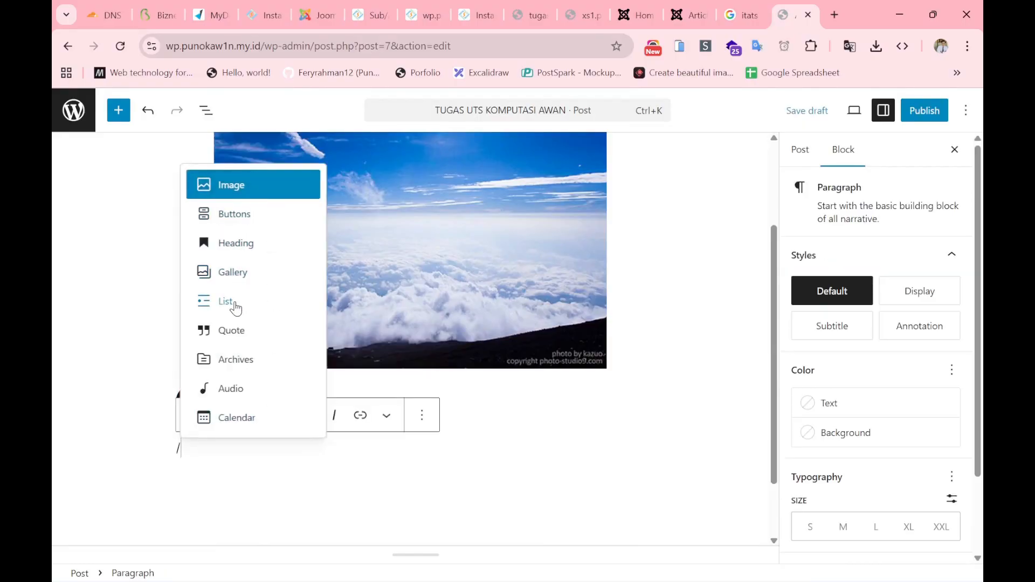
{"action": "left_click", "coordinate": [249, 315]}
{"action": "type", "text": "FERY"}
{"action": "key", "text": "Return"}
{"action": "type", "text": "DAVANO"}
{"action": "key", "text": "Return"}
{"action": "type", "text": "ADISTI"}
{"action": "key", "text": "Return"}
{"action": "type", "text": "RIND"}
{"action": "key", "text": "Return"}
{"action": "key", "text": "Return"}
Step: Add a quote reading 'KALAU MALAM TIDUR, KALAU LAPER MAKAN, DAN KALAU HAUS MINUM'
{"action": "type", "text": "/"}
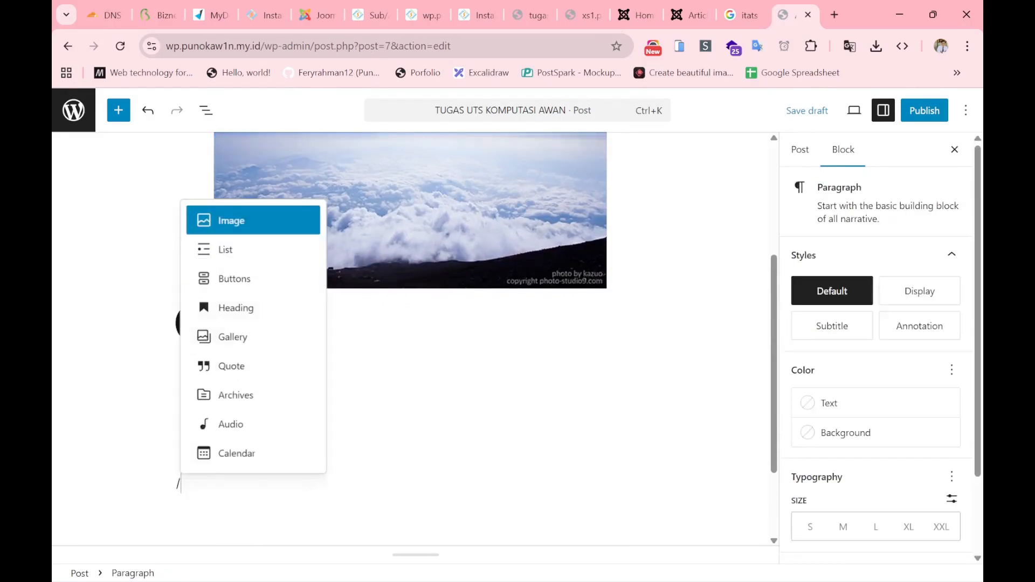
{"action": "left_click", "coordinate": [249, 371]}
{"action": "type", "text": "KA"}
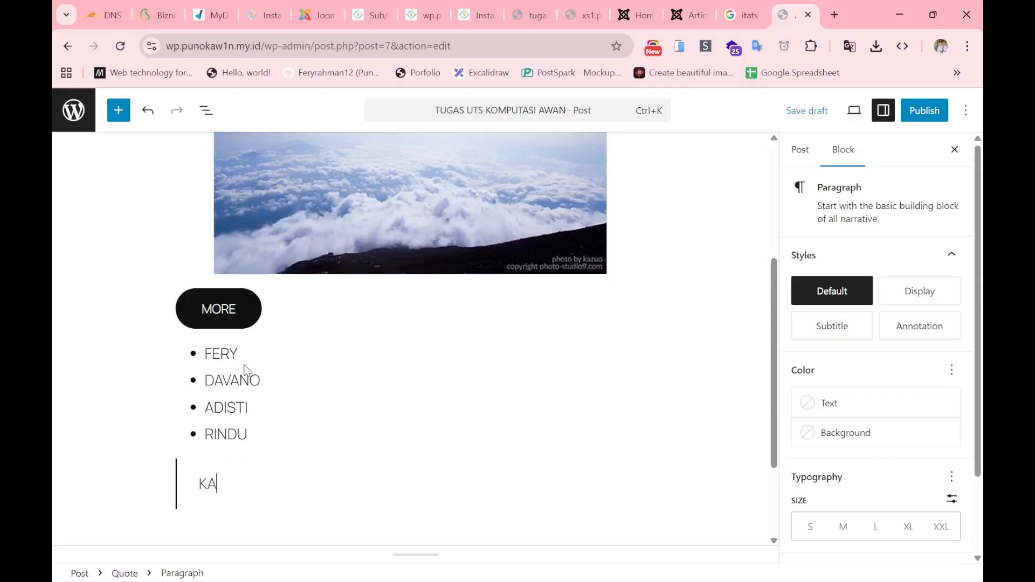
{"action": "type", "text": "LAU MALAM TIDUR"}
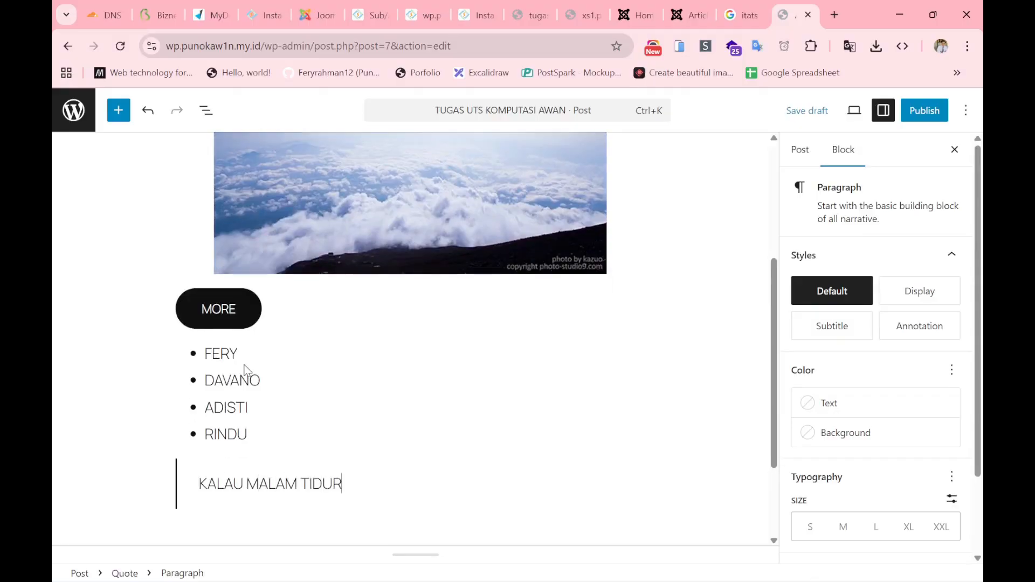
{"action": "type", "text": ", KALAU LAPER MAKAN, DAN KALAU"}
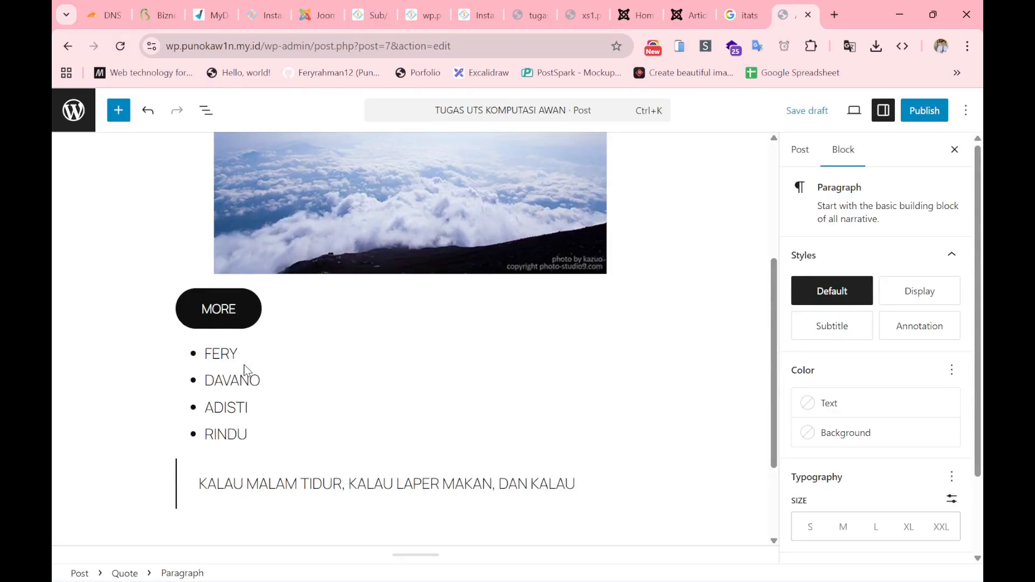
{"action": "type", "text": " HAUS MINUM"}
Step: Insert a Calendar block below the quote
{"action": "left_click", "coordinate": [244, 517]}
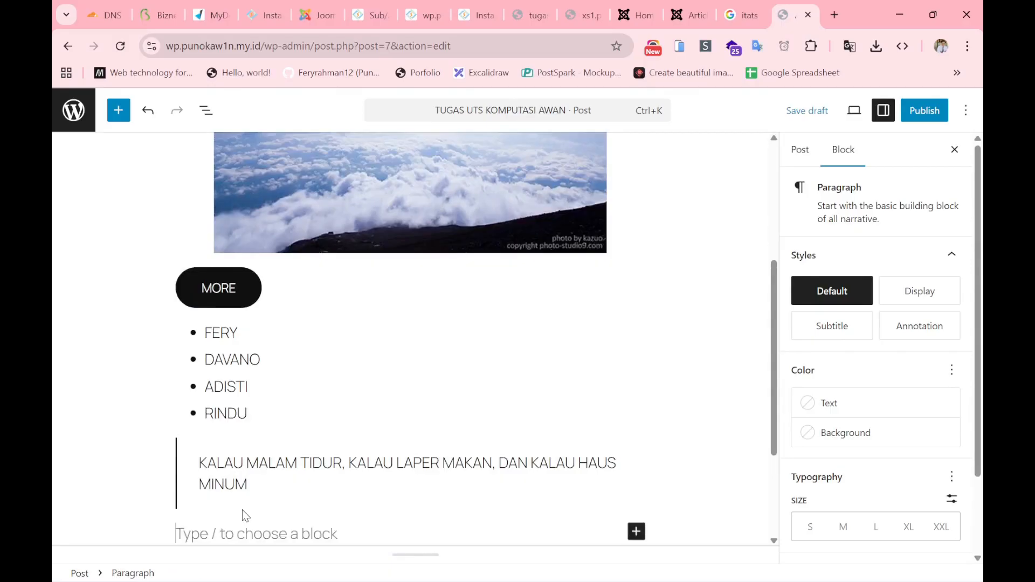
{"action": "type", "text": "/"}
{"action": "left_click", "coordinate": [234, 361]}
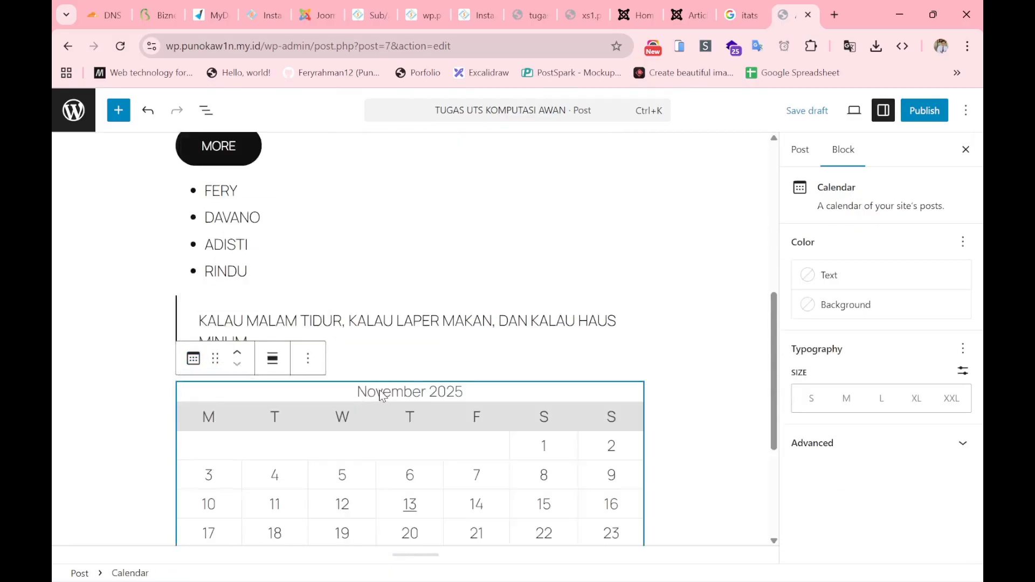
Step: Reselect the quote block and start a new empty block directly below it
{"action": "scroll", "coordinate": [491, 428], "scroll_direction": "up", "scroll_amount": 5}
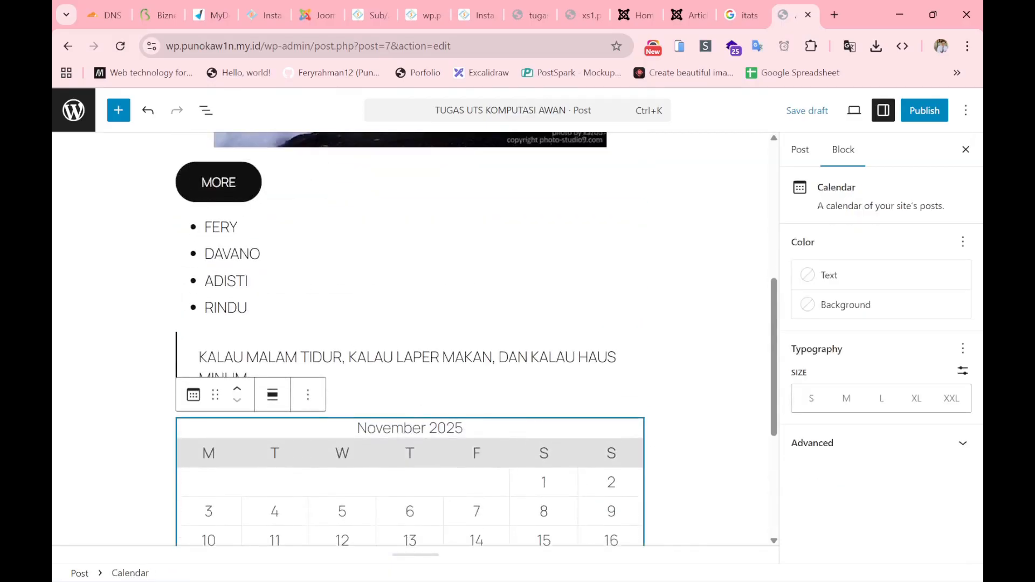
{"action": "left_click", "coordinate": [361, 360]}
{"action": "scroll", "coordinate": [361, 395], "scroll_direction": "up", "scroll_amount": 1}
{"action": "left_click", "coordinate": [286, 257]}
{"action": "left_click", "coordinate": [304, 459]}
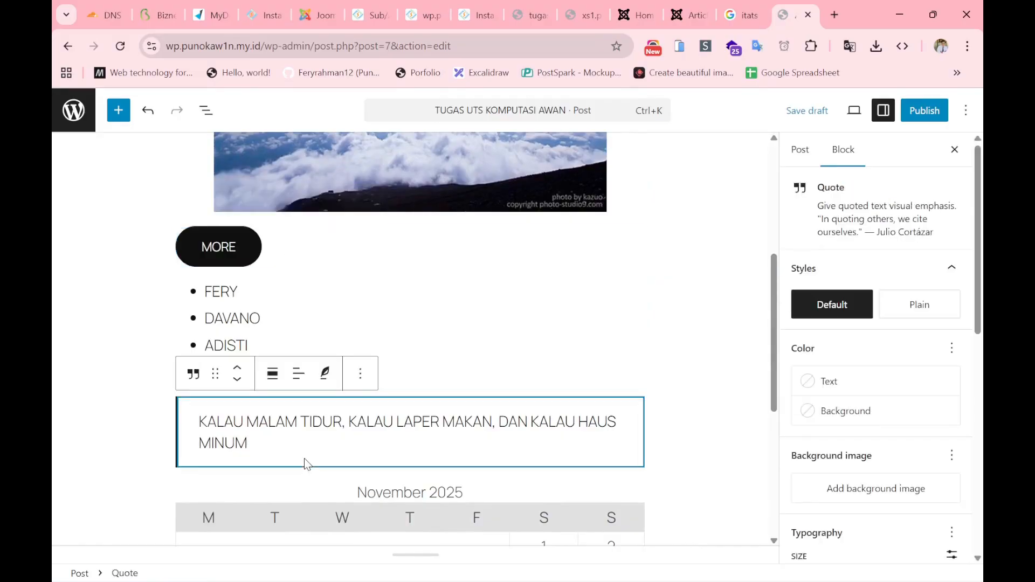
{"action": "key", "text": "Return"}
{"action": "type", "text": "/"}
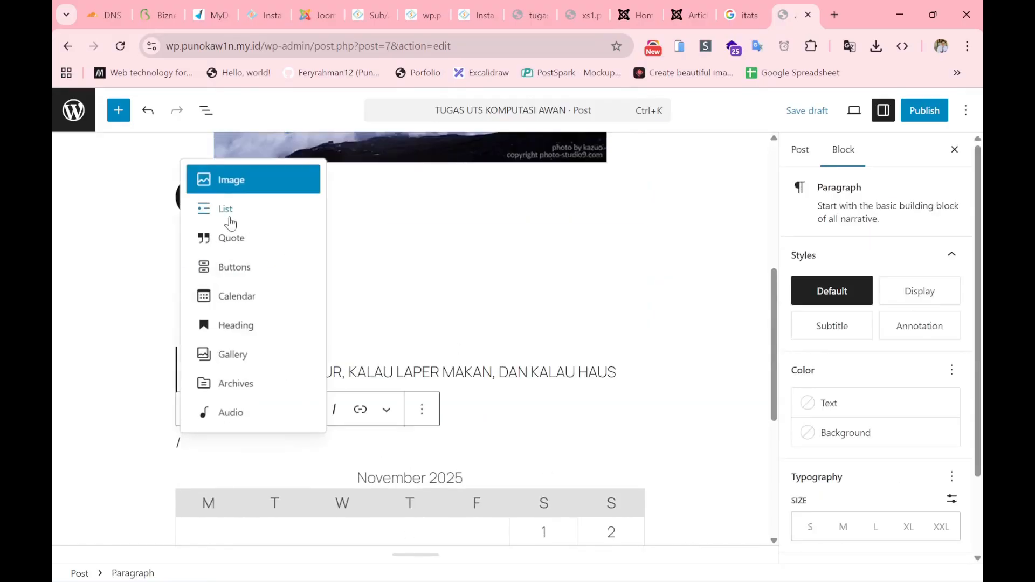
Step: Insert a Code block with opening <html>, <head> and <title>tugas uts komputasi awan</title> lines
{"action": "left_click", "coordinate": [119, 110]}
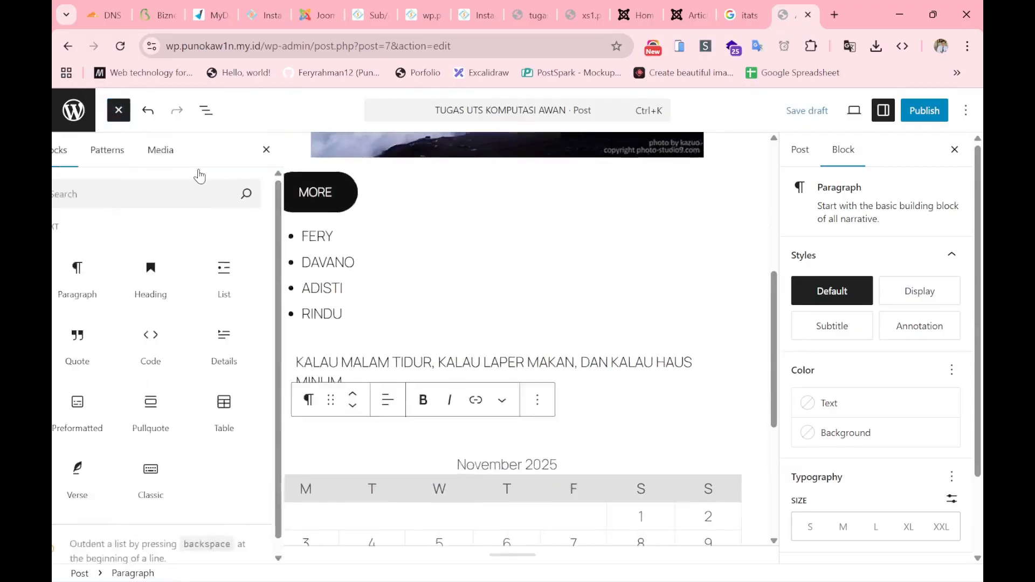
{"action": "left_click", "coordinate": [175, 343]}
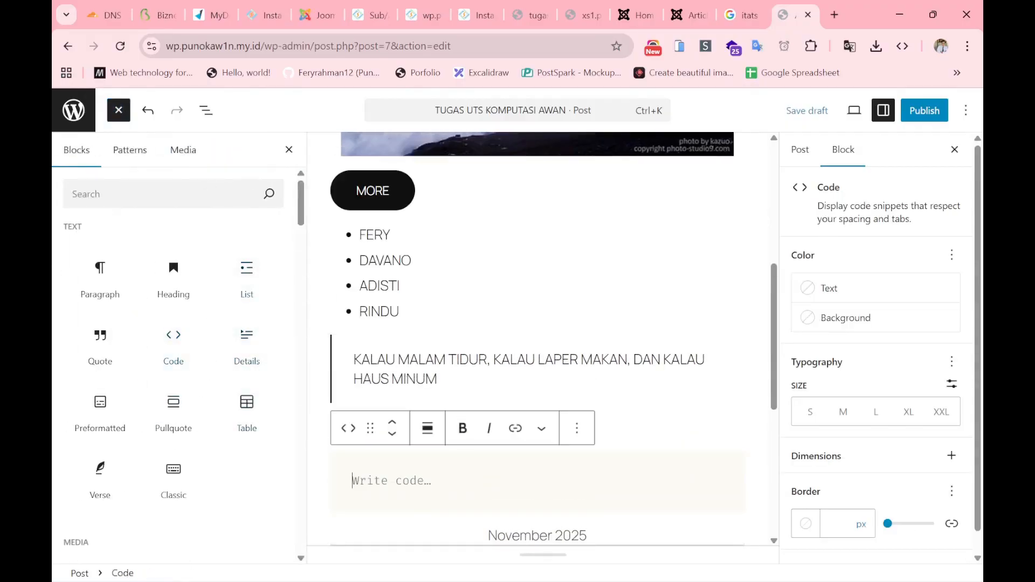
{"action": "type", "text": "<HTM"}
{"action": "key", "text": "Caps_Lock"}
{"action": "key", "text": "BackSpace"}
{"action": "key", "text": "BackSpace"}
{"action": "key", "text": "BackSpace"}
{"action": "type", "text": "ht"}
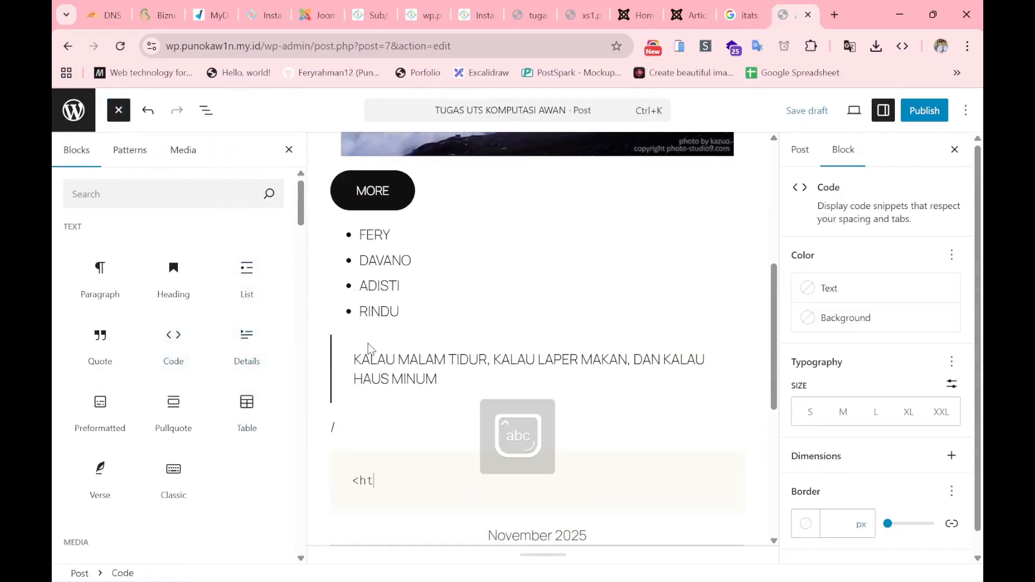
{"action": "type", "text": "ml>"}
{"action": "key", "text": "Return"}
{"action": "type", "text": "<head"}
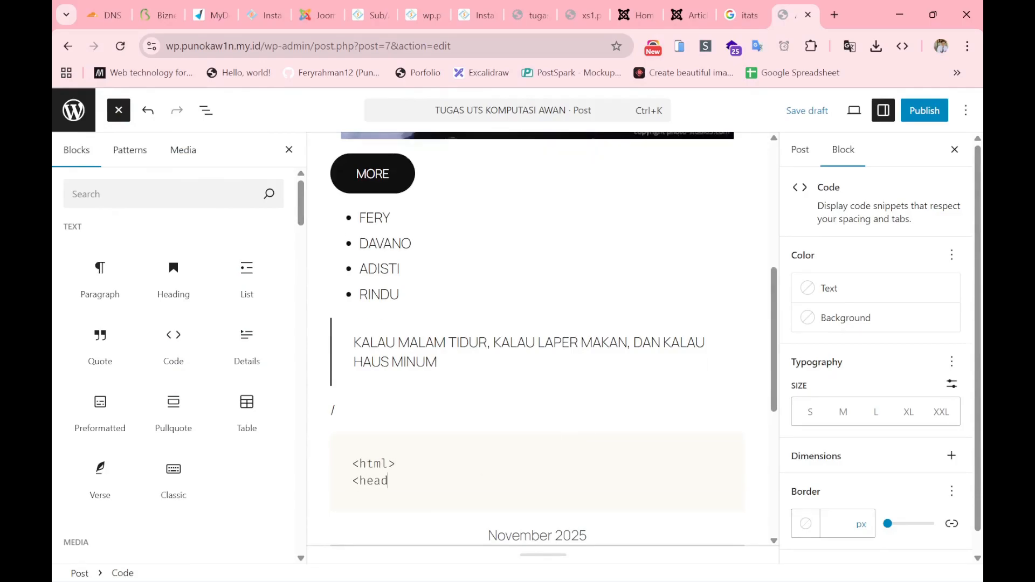
{"action": "type", "text": ">"}
{"action": "key", "text": "Return"}
{"action": "scroll", "coordinate": [581, 409], "scroll_direction": "down", "scroll_amount": 2}
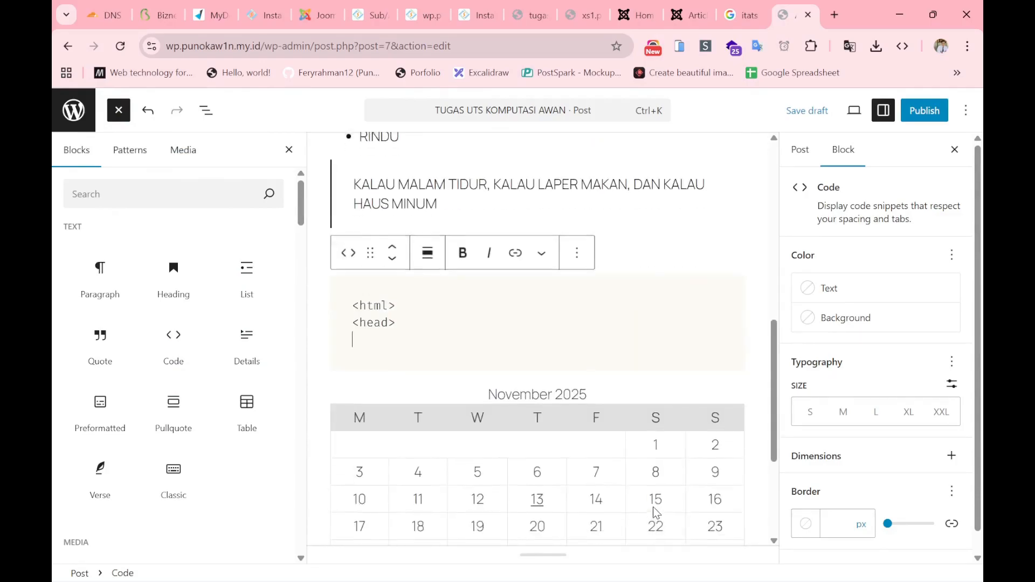
{"action": "type", "text": "<t"}
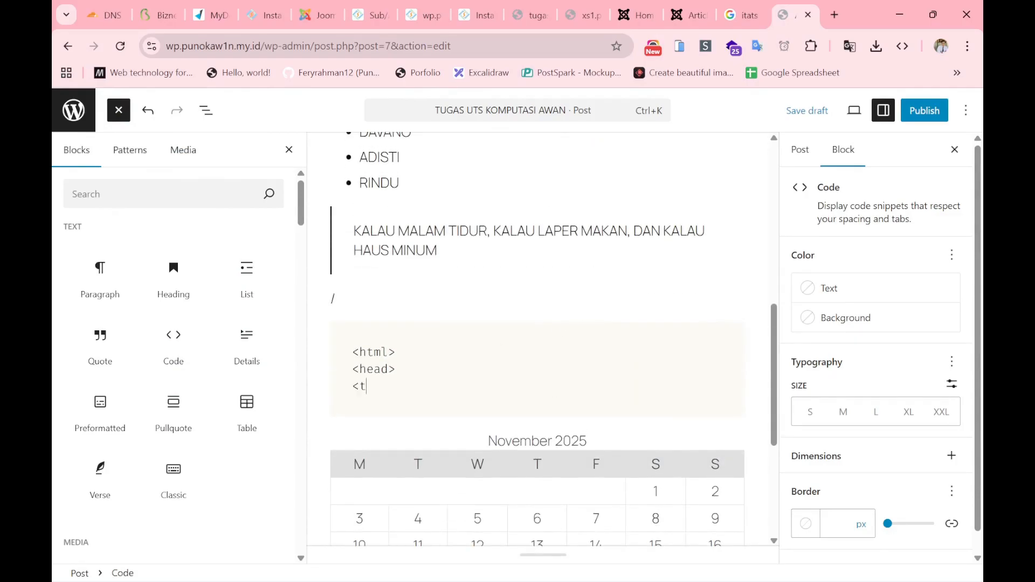
{"action": "type", "text": "itle>tugas uts komputasi awan"}
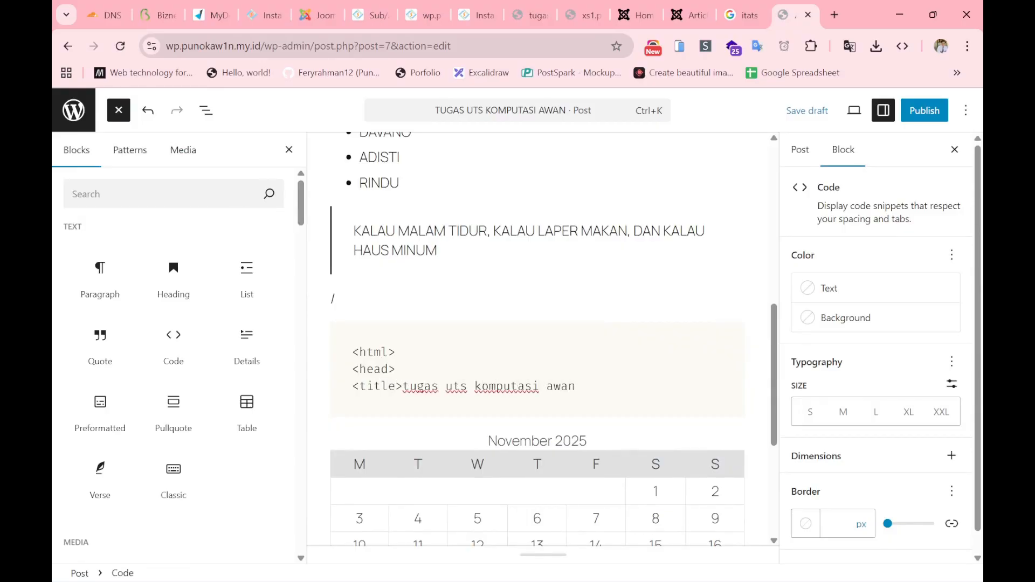
{"action": "type", "text": "</title>"}
{"action": "key", "text": "Return"}
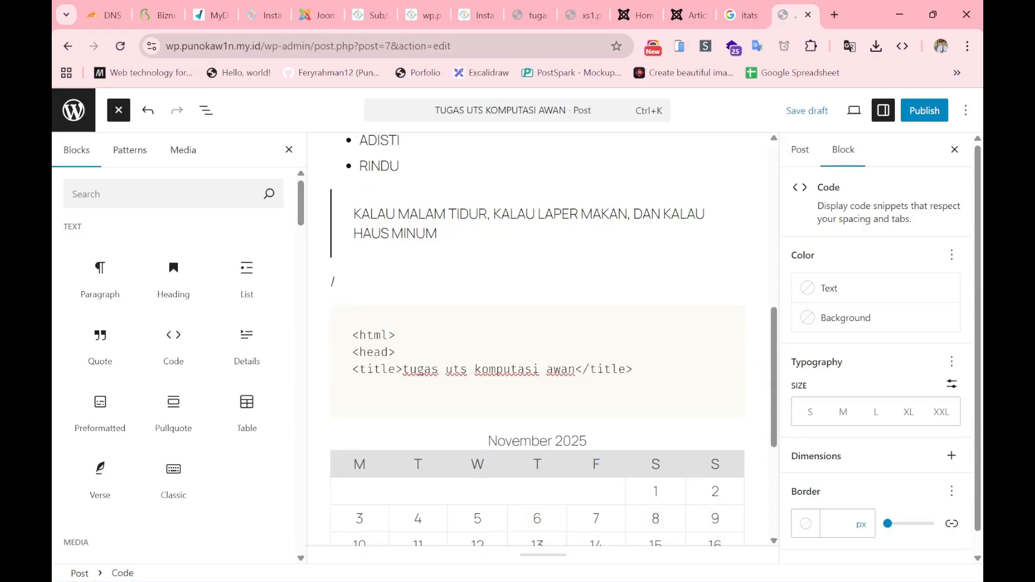
Step: Add the </head>, <body> and <ul> lines to the code
{"action": "type", "text": "</head>"}
{"action": "key", "text": "Return"}
{"action": "type", "text": "<body>"}
{"action": "key", "text": "Return"}
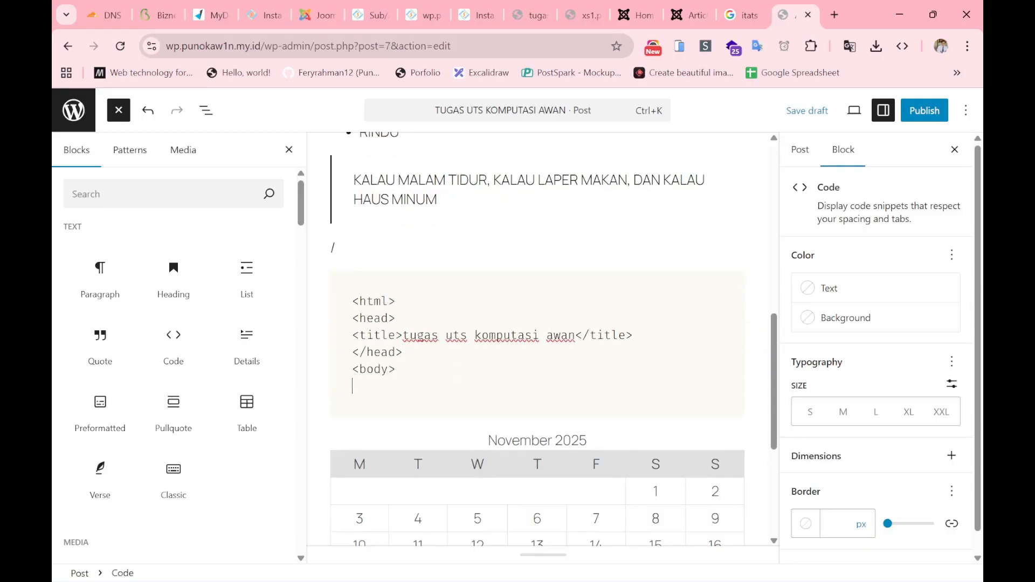
{"action": "type", "text": "<ul>"}
{"action": "key", "text": "Return"}
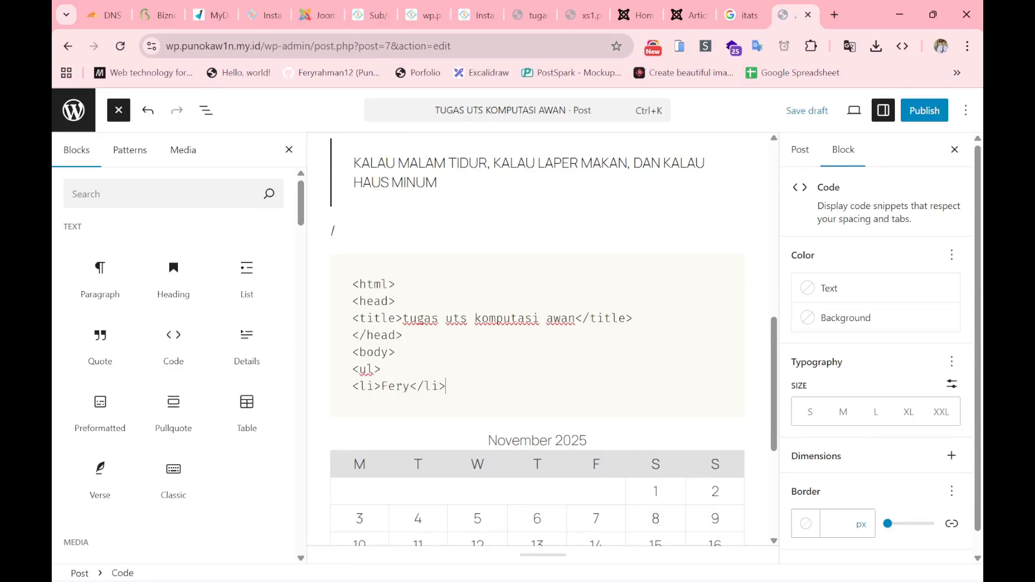
Step: Duplicate the Fery list-item line and change the copy to Davano
{"action": "key", "text": "shift+Left"}
{"action": "key", "text": "shift+Left"}
{"action": "key", "text": "shift+Left"}
{"action": "key", "text": "shift+Left"}
{"action": "key", "text": "shift+Left"}
{"action": "key", "text": "shift+Left"}
{"action": "key", "text": "shift+Left"}
{"action": "key", "text": "shift+Left"}
{"action": "key", "text": "shift+Left"}
{"action": "key", "text": "shift+Left"}
{"action": "key", "text": "shift+Left"}
{"action": "key", "text": "shift+Left"}
{"action": "key", "text": "shift+Left"}
{"action": "key", "text": "ctrl+c"}
{"action": "key", "text": "End"}
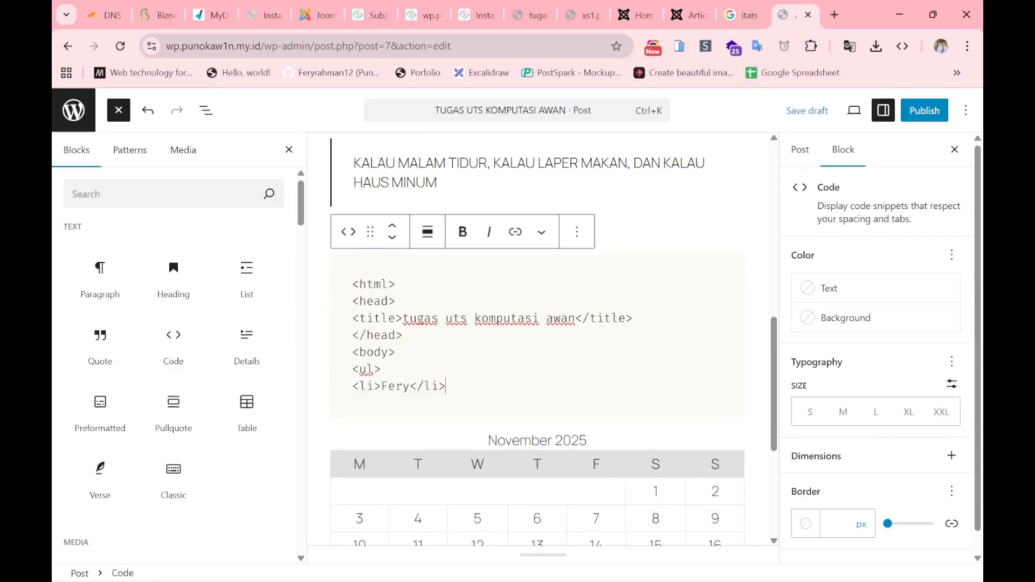
{"action": "key", "text": "Return"}
{"action": "key", "text": "ctrl+v"}
{"action": "key", "text": "Left"}
{"action": "key", "text": "Left"}
{"action": "key", "text": "Left"}
{"action": "key", "text": "Left"}
{"action": "key", "text": "Left"}
{"action": "key", "text": "BackSpace"}
{"action": "key", "text": "BackSpace"}
{"action": "key", "text": "BackSpace"}
{"action": "key", "text": "BackSpace"}
{"action": "type", "text": "d"}
{"action": "key", "text": "BackSpace"}
{"action": "type", "text": "Davano"}
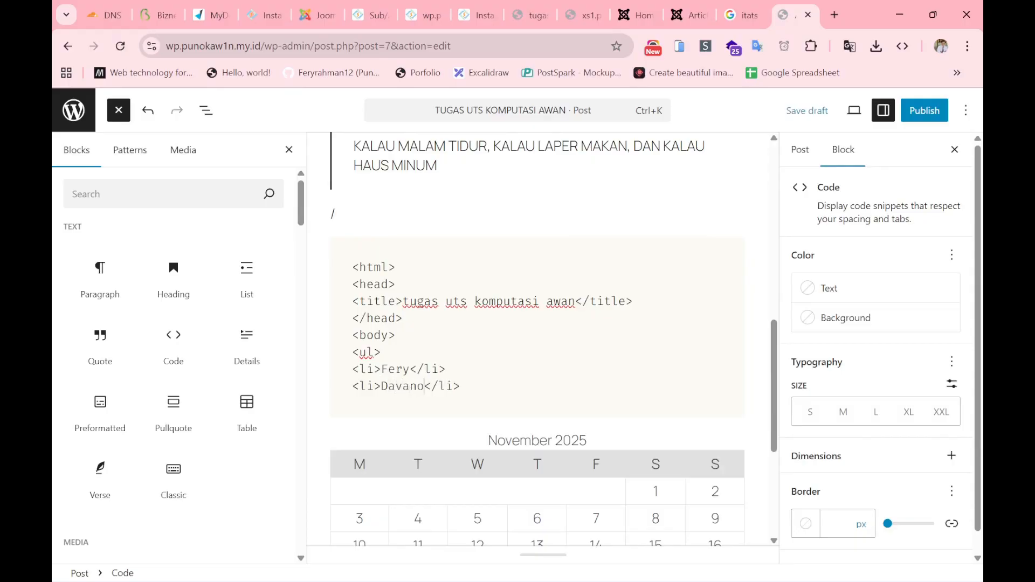
{"action": "key", "text": "Return"}
Step: Add list items for Adisti and Rindu, then close the </ul> and </body> tags
{"action": "key", "text": "ctrl+v"}
{"action": "key", "text": "Left"}
{"action": "key", "text": "Left"}
{"action": "key", "text": "Left"}
{"action": "key", "text": "Left"}
{"action": "key", "text": "Left"}
{"action": "key", "text": "BackSpace"}
{"action": "key", "text": "BackSpace"}
{"action": "key", "text": "BackSpace"}
{"action": "key", "text": "BackSpace"}
{"action": "type", "text": "Adisti"}
{"action": "key", "text": "Return"}
{"action": "key", "text": "ctrl+v"}
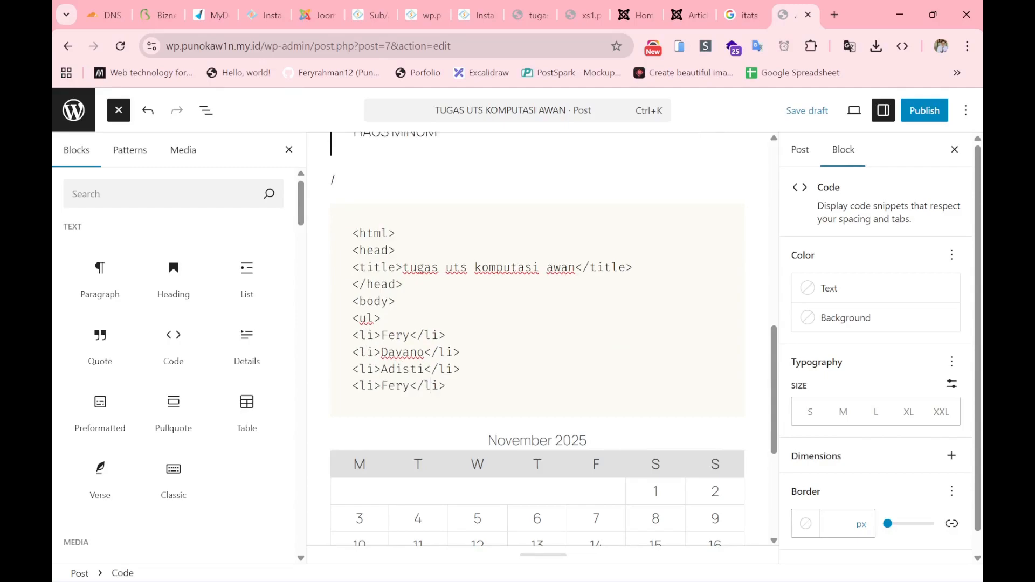
{"action": "key", "text": "Left"}
{"action": "key", "text": "Left"}
{"action": "key", "text": "Left"}
{"action": "key", "text": "Left"}
{"action": "key", "text": "Left"}
{"action": "key", "text": "BackSpace"}
{"action": "key", "text": "BackSpace"}
{"action": "key", "text": "BackSpace"}
{"action": "key", "text": "BackSpace"}
{"action": "type", "text": "Rindu"}
{"action": "key", "text": "End"}
{"action": "key", "text": "Return"}
{"action": "type", "text": "<"}
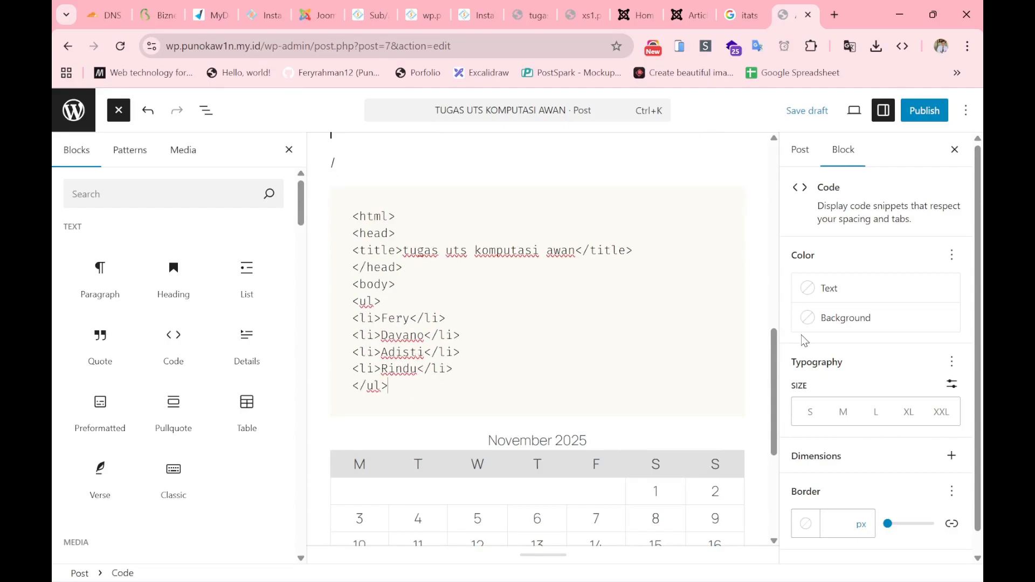
{"action": "type", "text": "/ul>"}
{"action": "key", "text": "Return"}
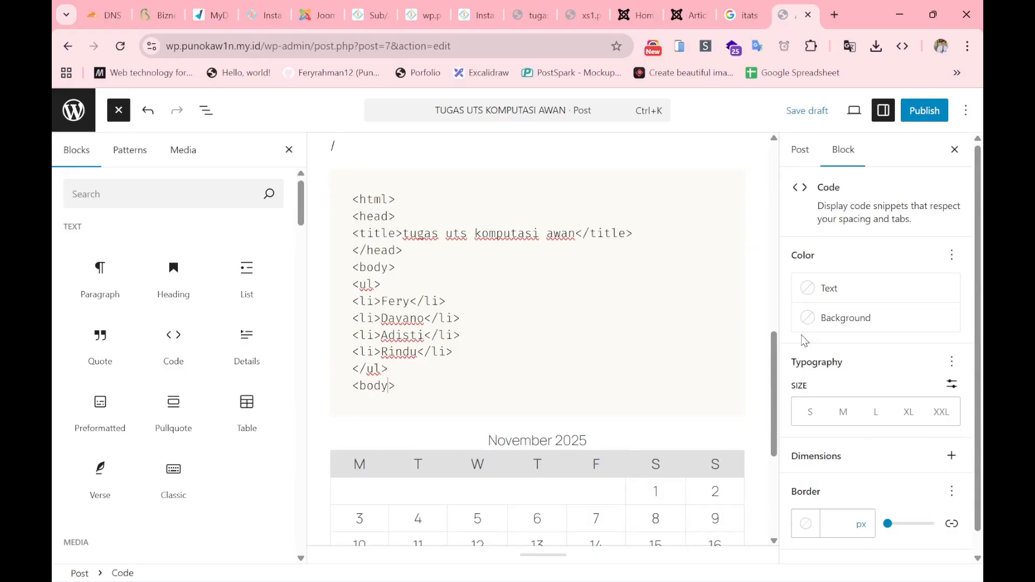
{"action": "type", "text": "</body>"}
{"action": "key", "text": "Return"}
Step: Close the code with </html>, then try a Gallery block below it and undo it
{"action": "type", "text": "</html>"}
{"action": "scroll", "coordinate": [604, 404], "scroll_direction": "down", "scroll_amount": 3}
{"action": "scroll", "coordinate": [189, 398], "scroll_direction": "down", "scroll_amount": 5}
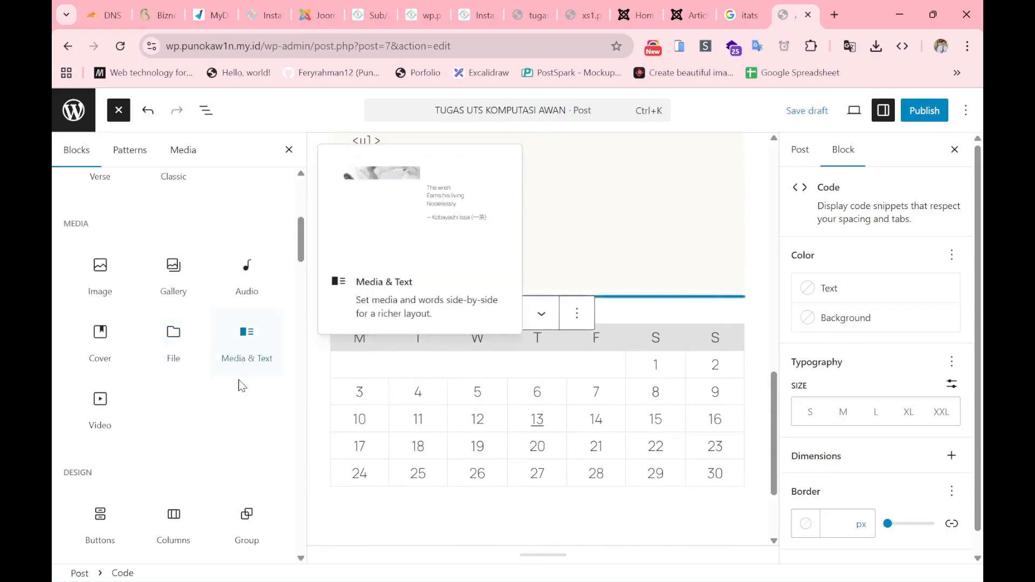
{"action": "left_click", "coordinate": [174, 277]}
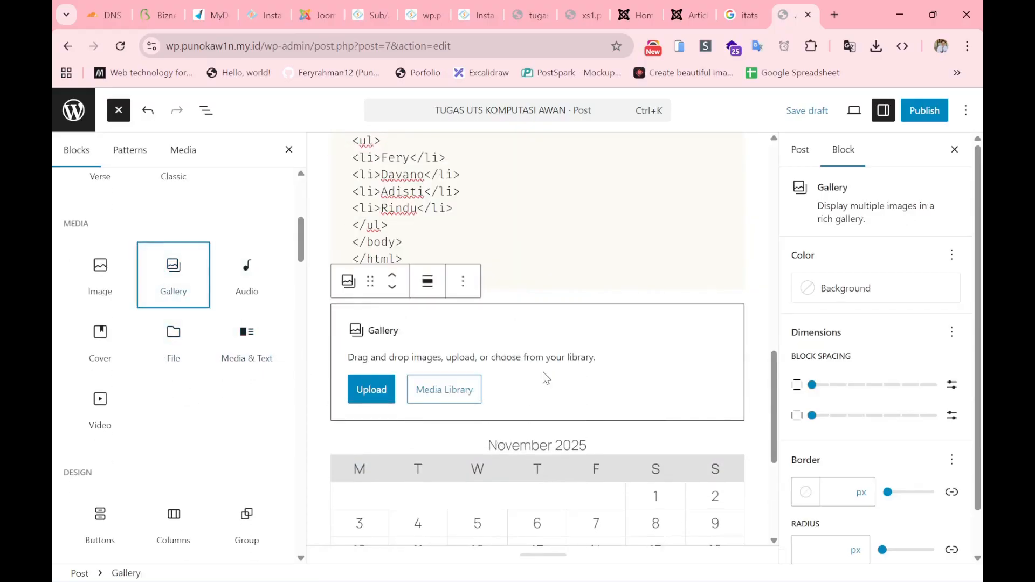
{"action": "scroll", "coordinate": [527, 298], "scroll_direction": "up", "scroll_amount": 5}
{"action": "scroll", "coordinate": [527, 298], "scroll_direction": "down", "scroll_amount": 6}
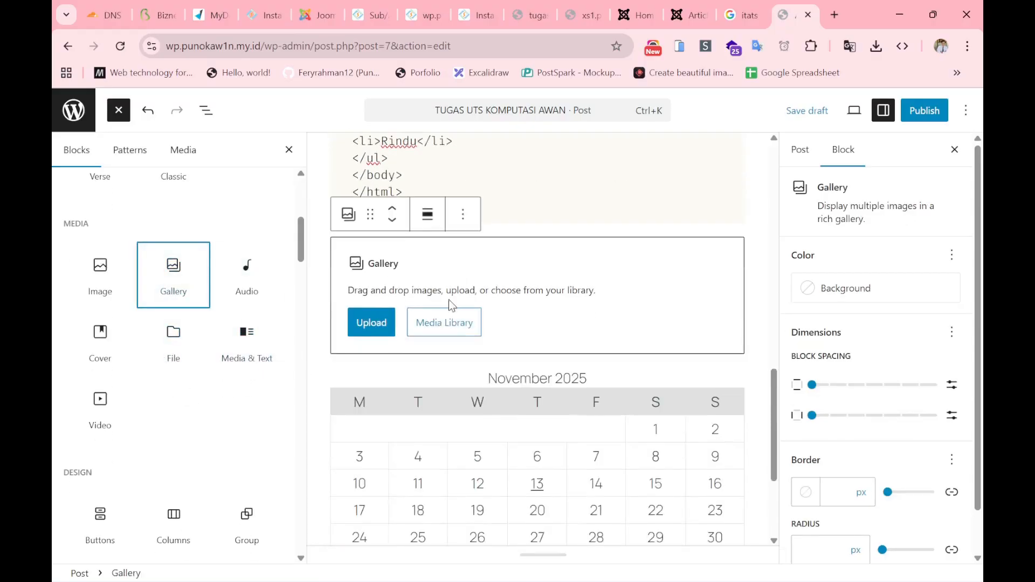
{"action": "key", "text": "ctrl+z"}
{"action": "scroll", "coordinate": [196, 336], "scroll_direction": "down", "scroll_amount": 5}
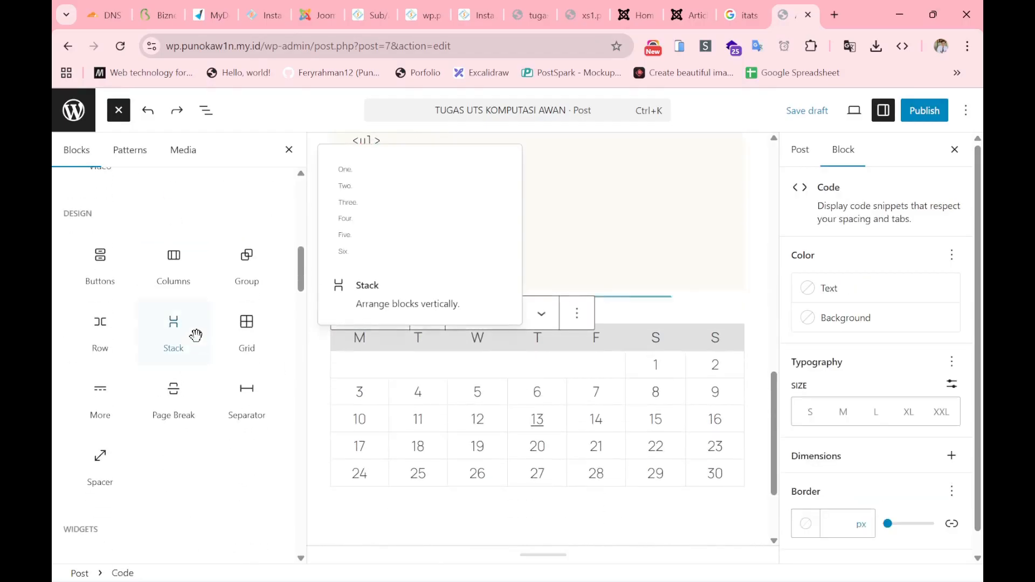
Step: Add a three-cell grid below the code with cloud photo 1045-2.jpg uploaded into the first cell
{"action": "left_click", "coordinate": [247, 326]}
{"action": "left_click", "coordinate": [461, 327]}
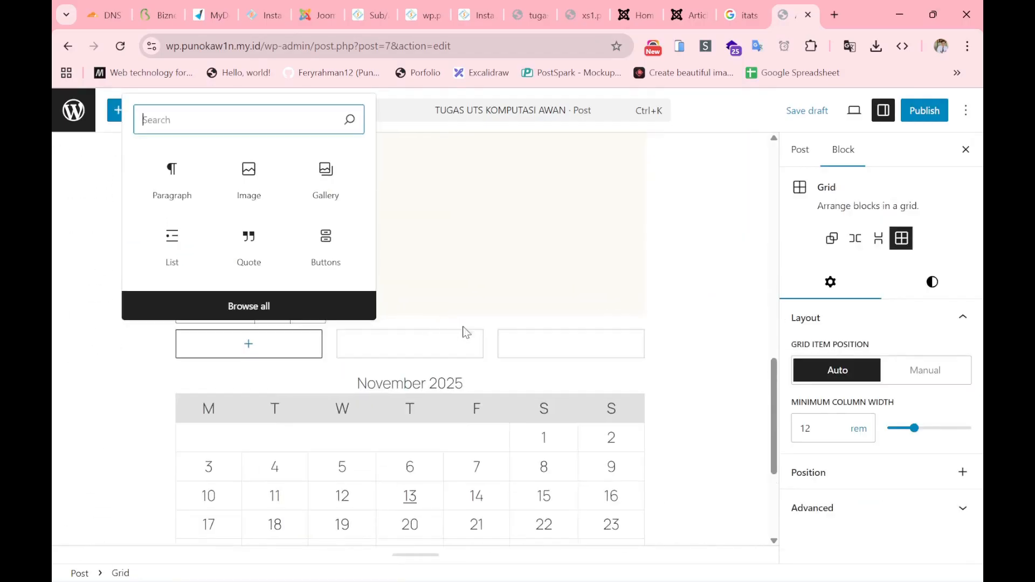
{"action": "left_click", "coordinate": [264, 184]}
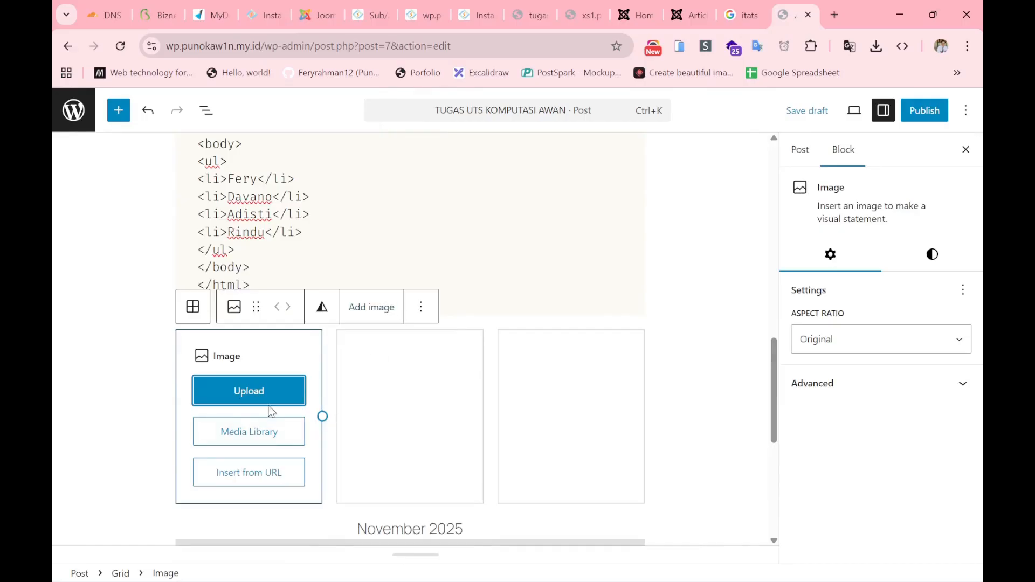
{"action": "left_click", "coordinate": [270, 397]}
{"action": "scroll", "coordinate": [621, 243], "scroll_direction": "down", "scroll_amount": 1}
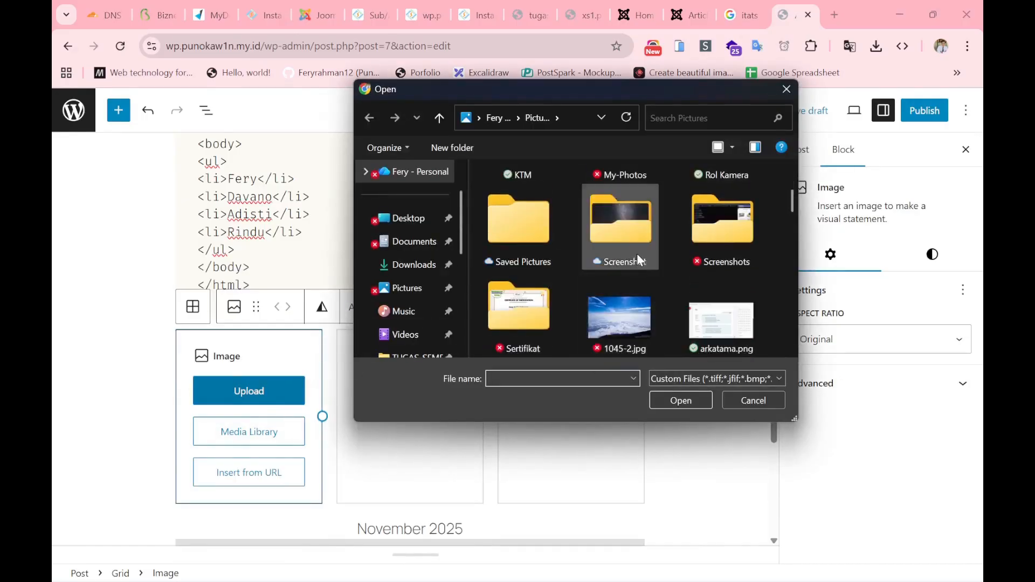
{"action": "double_click", "coordinate": [634, 307]}
Step: Fill the second grid cell with the first sky image from the media library
{"action": "left_click", "coordinate": [418, 370]}
{"action": "left_click", "coordinate": [636, 418]}
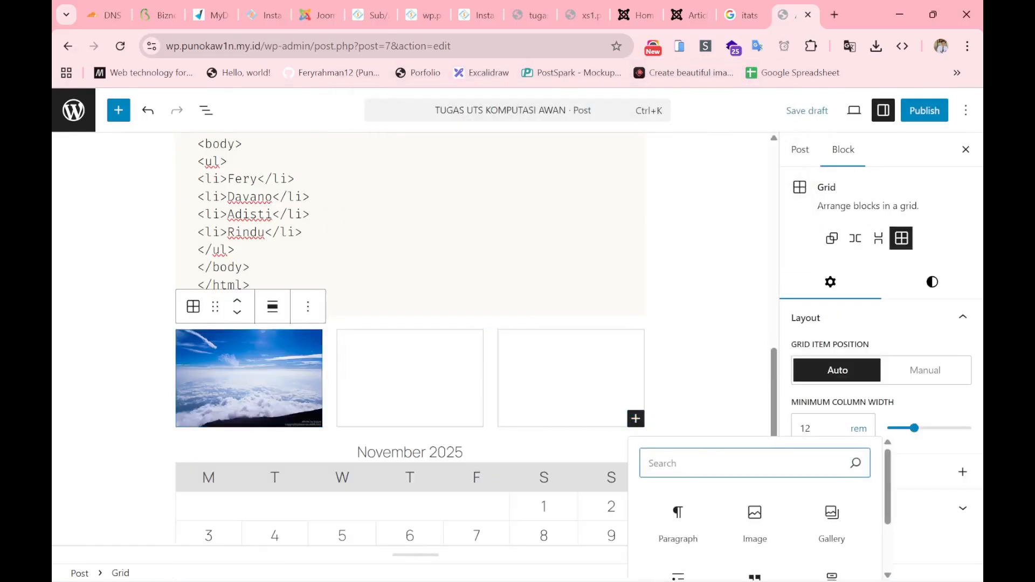
{"action": "left_click", "coordinate": [754, 470]}
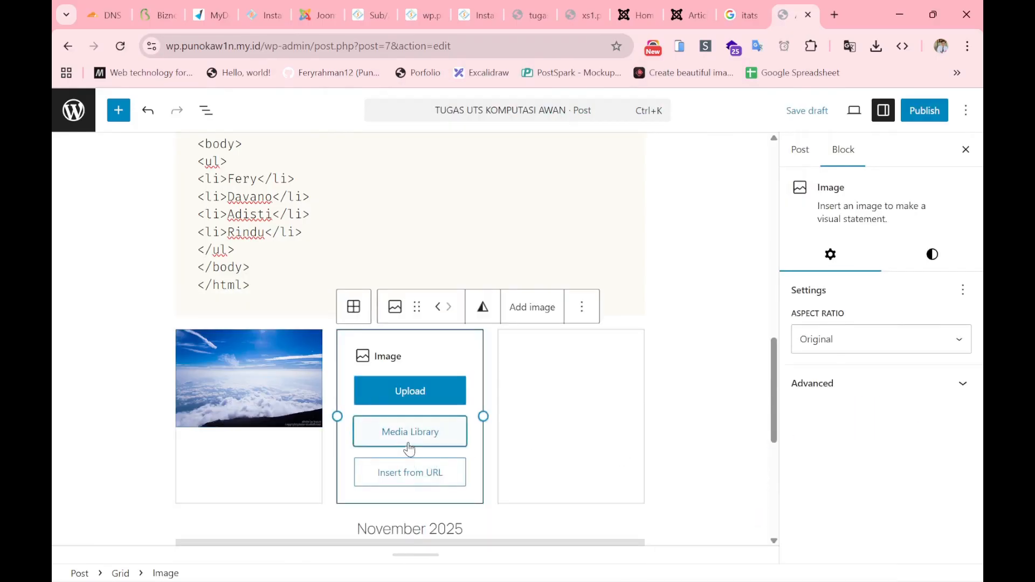
{"action": "left_click", "coordinate": [408, 430]}
{"action": "left_click", "coordinate": [282, 304]}
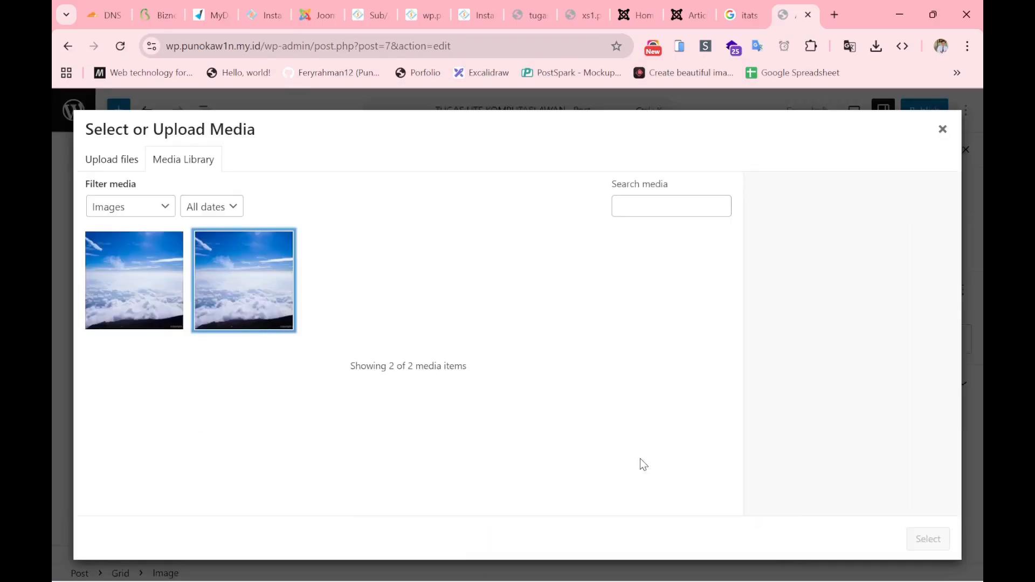
{"action": "left_click", "coordinate": [163, 321]}
{"action": "left_click", "coordinate": [927, 541]}
Step: Fill the third grid cell with the second sky image from the media library
{"action": "left_click", "coordinate": [572, 391]}
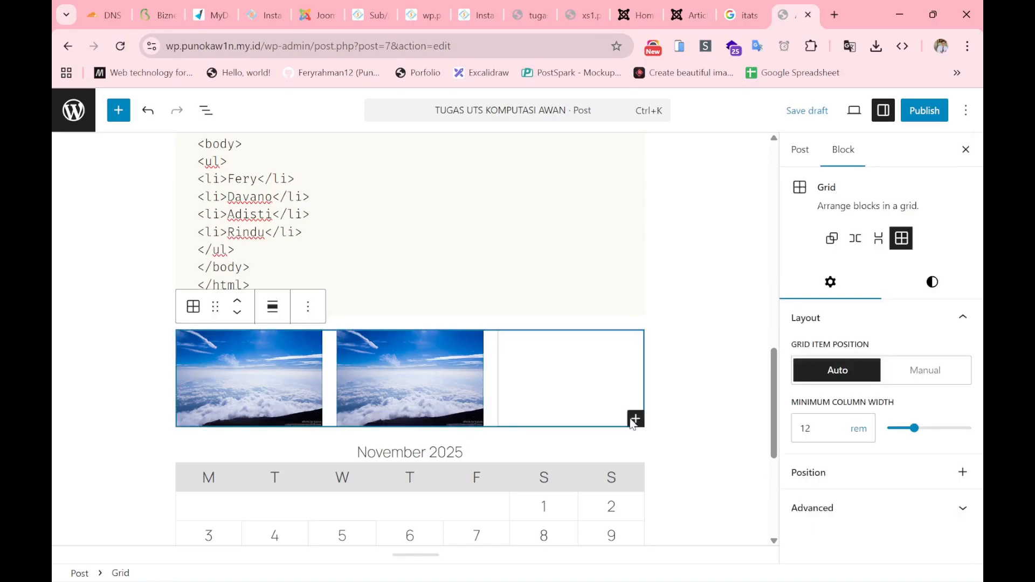
{"action": "left_click", "coordinate": [633, 416]}
{"action": "left_click", "coordinate": [750, 515]}
{"action": "left_click", "coordinate": [562, 439]}
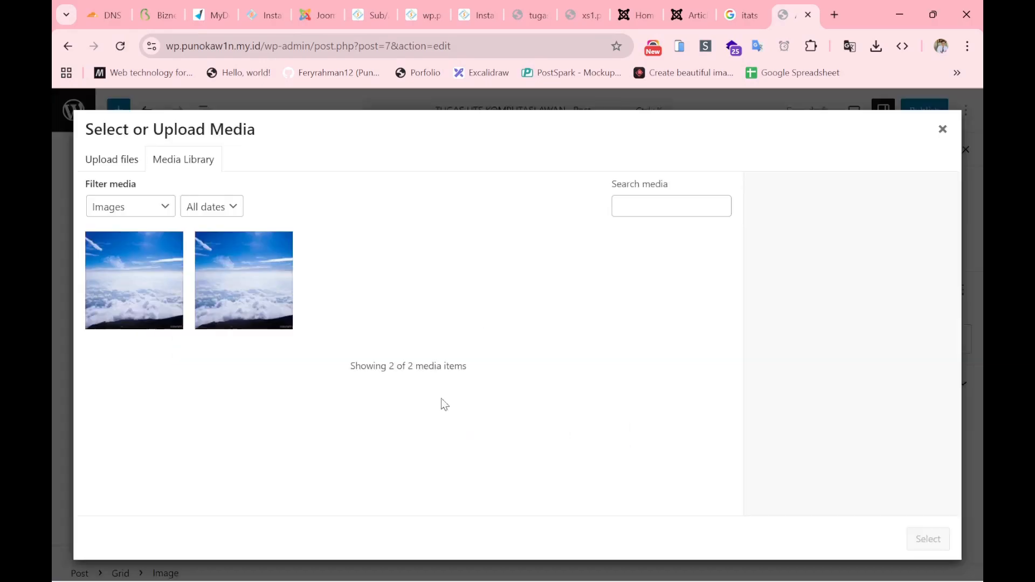
{"action": "left_click", "coordinate": [241, 296]}
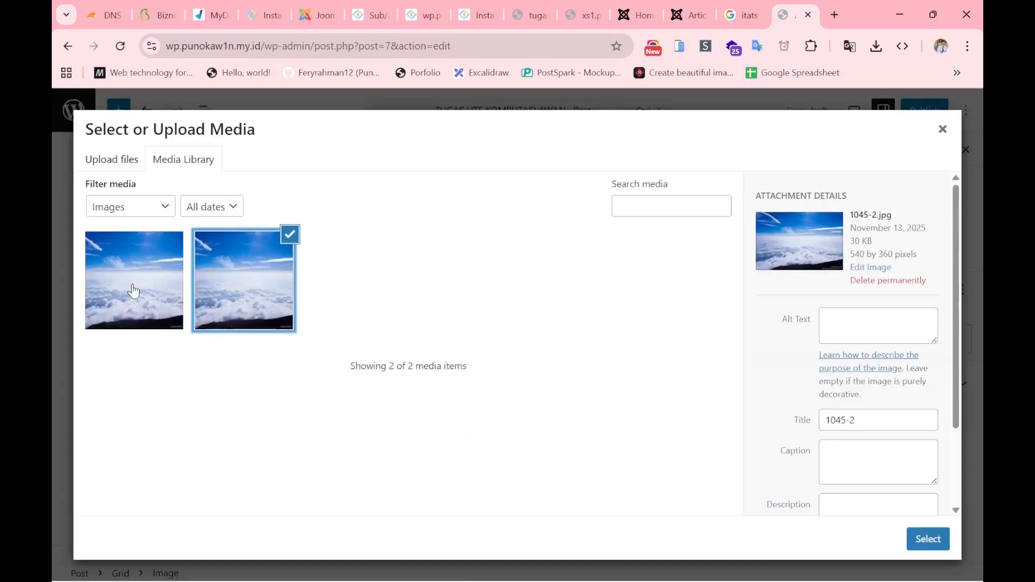
{"action": "left_click", "coordinate": [927, 539]}
{"action": "scroll", "coordinate": [655, 429], "scroll_direction": "down", "scroll_amount": 2}
{"action": "scroll", "coordinate": [656, 430], "scroll_direction": "up", "scroll_amount": 3}
{"action": "scroll", "coordinate": [655, 430], "scroll_direction": "down", "scroll_amount": 3}
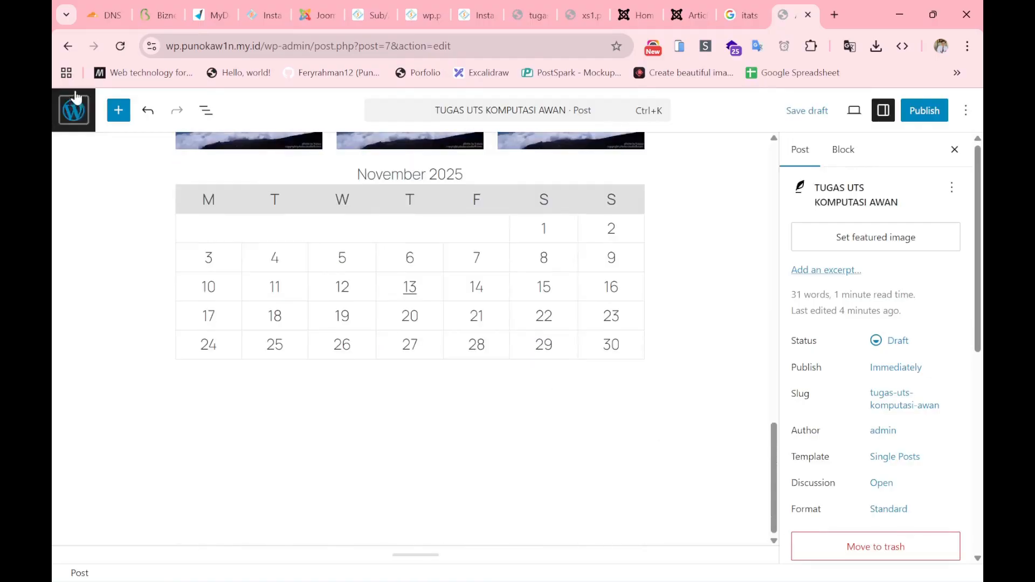
{"action": "left_click", "coordinate": [118, 111]}
{"action": "scroll", "coordinate": [215, 297], "scroll_direction": "down", "scroll_amount": 4}
{"action": "scroll", "coordinate": [215, 298], "scroll_direction": "down", "scroll_amount": 10}
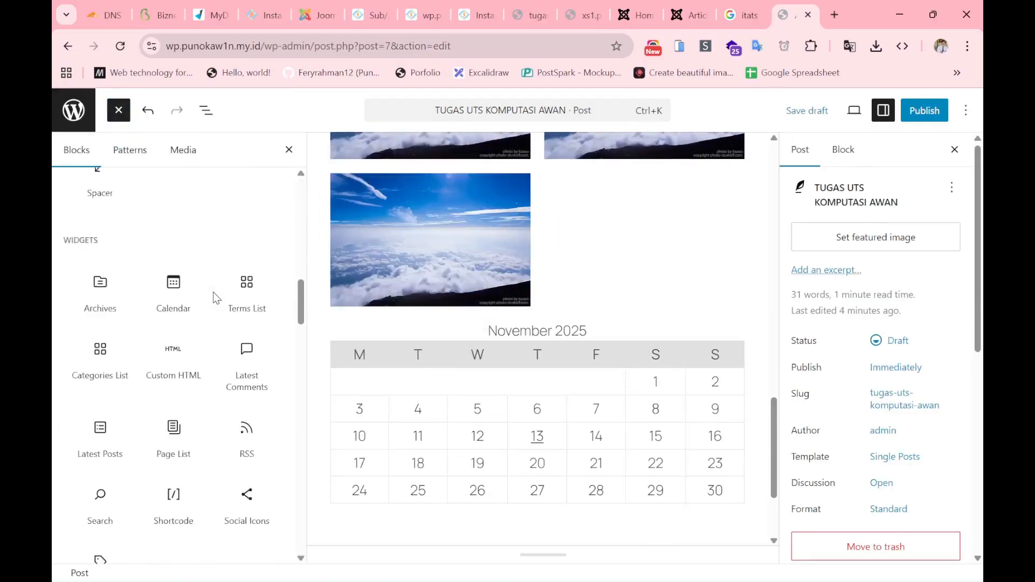
Step: Add a Custom HTML block below the calendar with the line 'SELAMAT DATANG DI TUGAS UTS KOMPUTASI AWAN'
{"action": "left_click", "coordinate": [171, 288]}
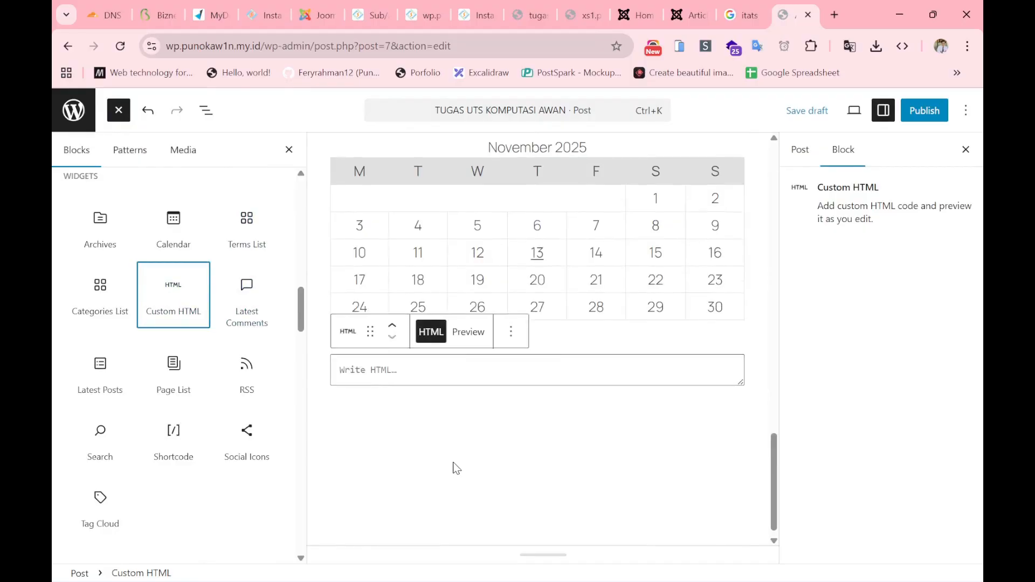
{"action": "type", "text": "s"}
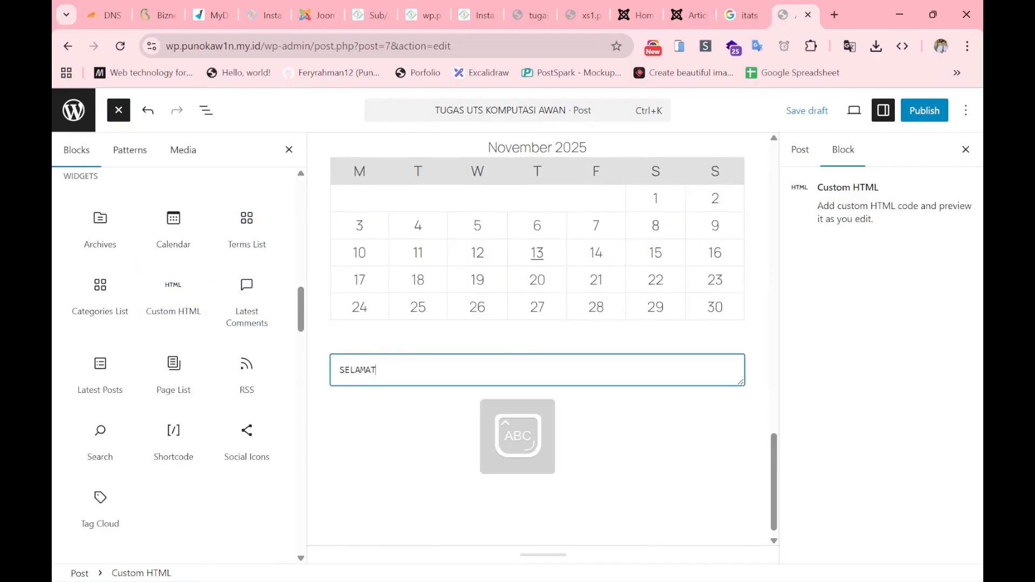
{"action": "type", "text": "G DITUGAS UTS KOMPUTASI AWAN"}
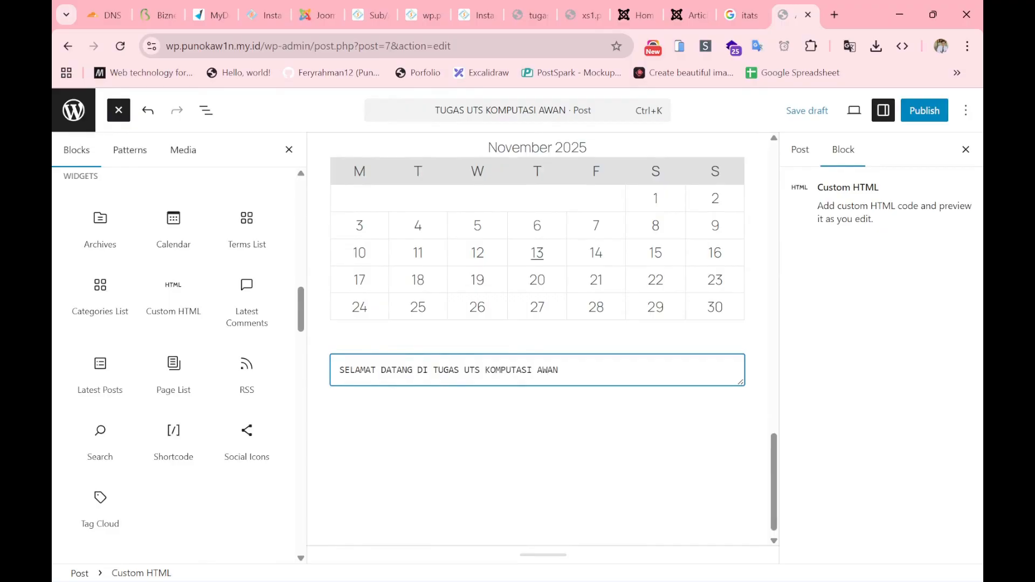
{"action": "key", "text": "Return"}
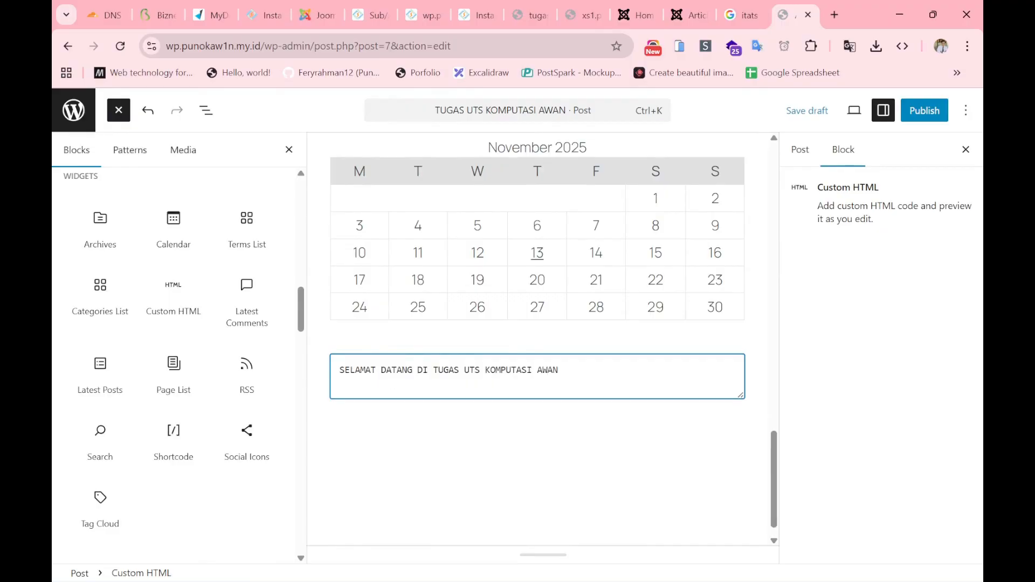
Step: Add 'NAMA KELOMPOK:' followed by numbered group-member names 1 to 3, one per line
{"action": "type", "text": "NAMA KELOMPOK:"}
{"action": "key", "text": "Return"}
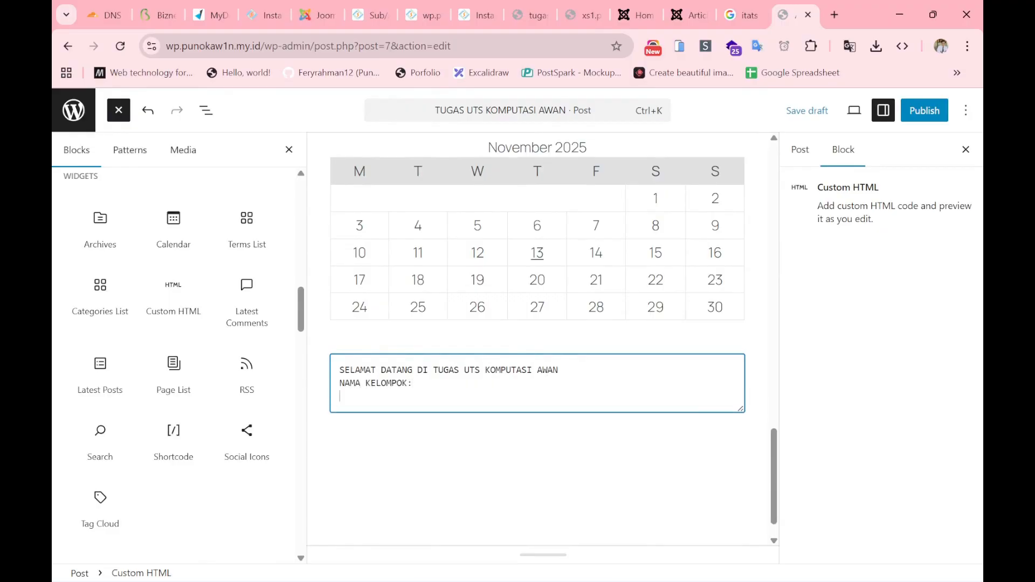
{"action": "type", "text": "1. FERY"}
{"action": "key", "text": "Return"}
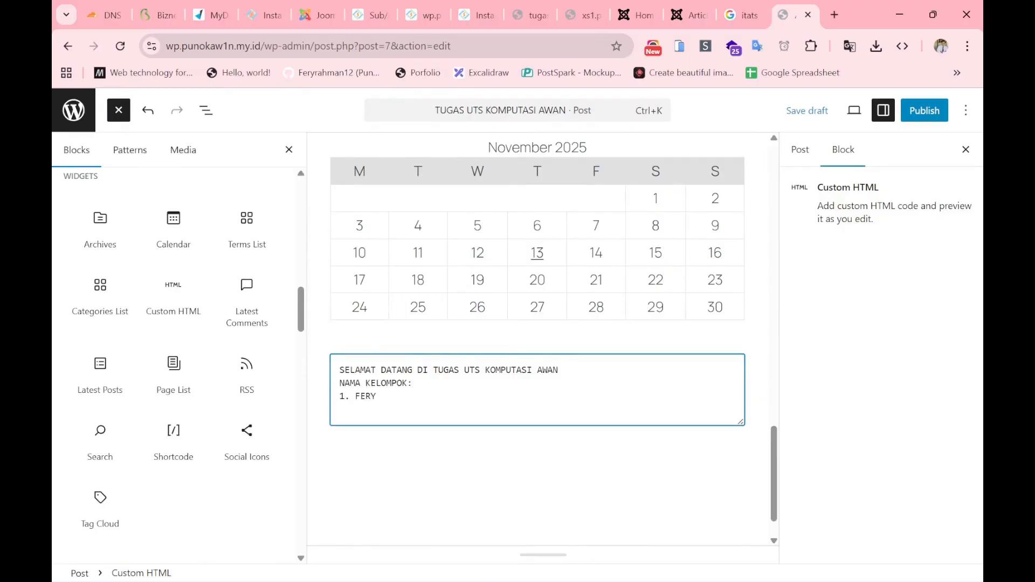
{"action": "type", "text": "2. DAVANO"}
{"action": "key", "text": "Return"}
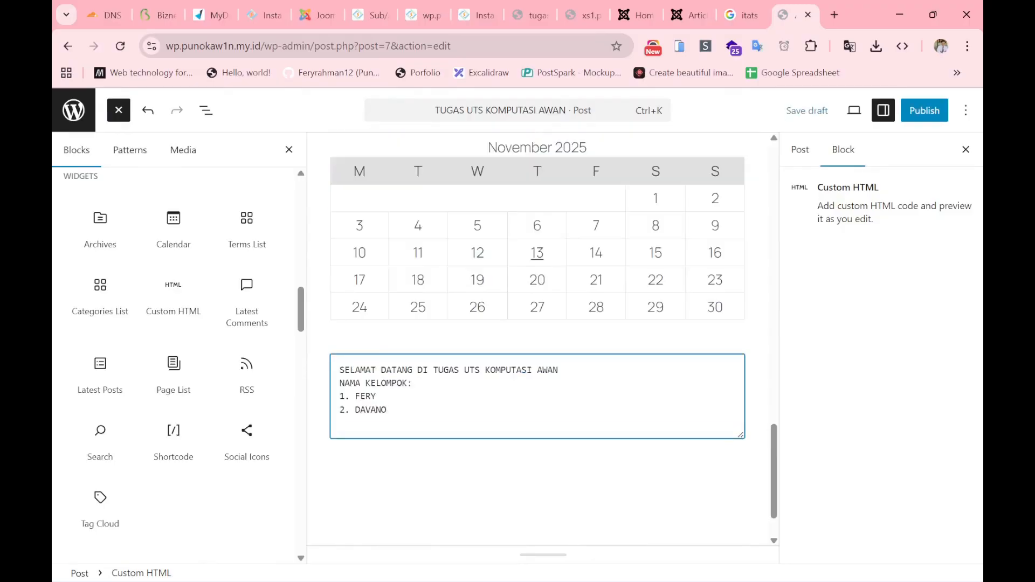
{"action": "type", "text": "3. ADISTI"}
{"action": "key", "text": "Return"}
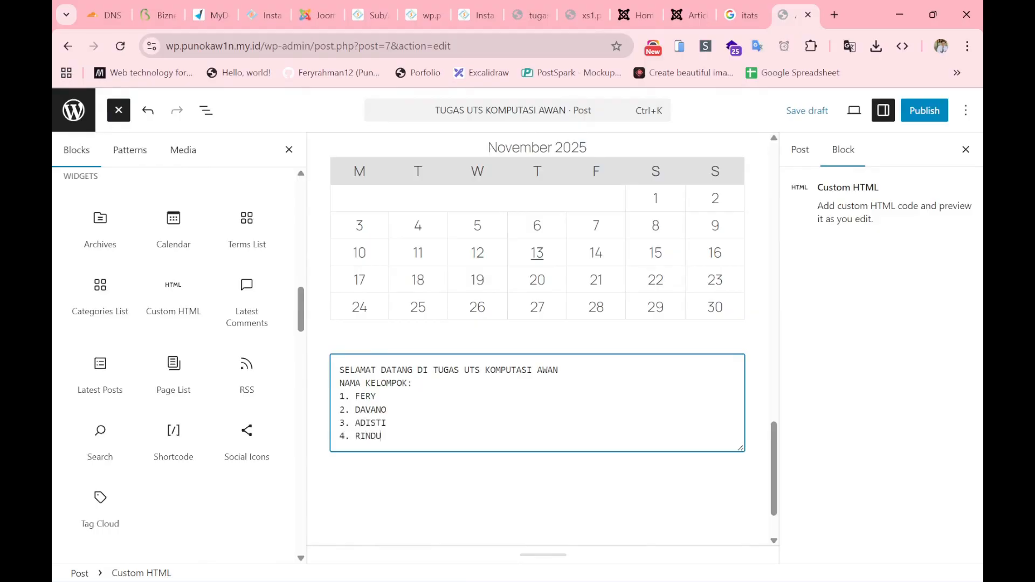
{"action": "scroll", "coordinate": [237, 410], "scroll_direction": "down", "scroll_amount": 8}
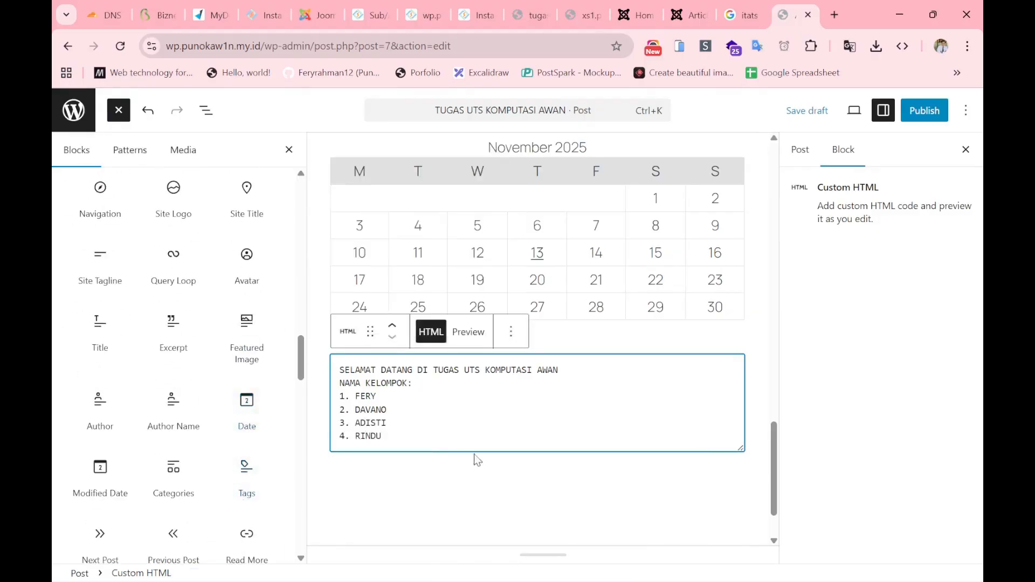
{"action": "left_click", "coordinate": [426, 472]}
Step: Preview the Custom HTML block, then transform it into a Code block
{"action": "left_click", "coordinate": [438, 414]}
{"action": "left_click", "coordinate": [461, 335]}
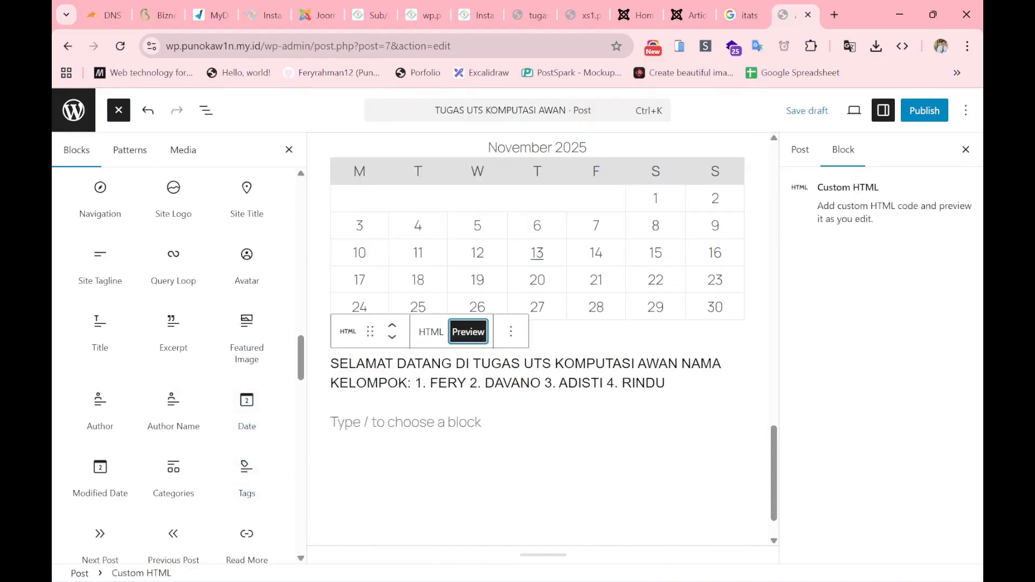
{"action": "left_click", "coordinate": [348, 332]}
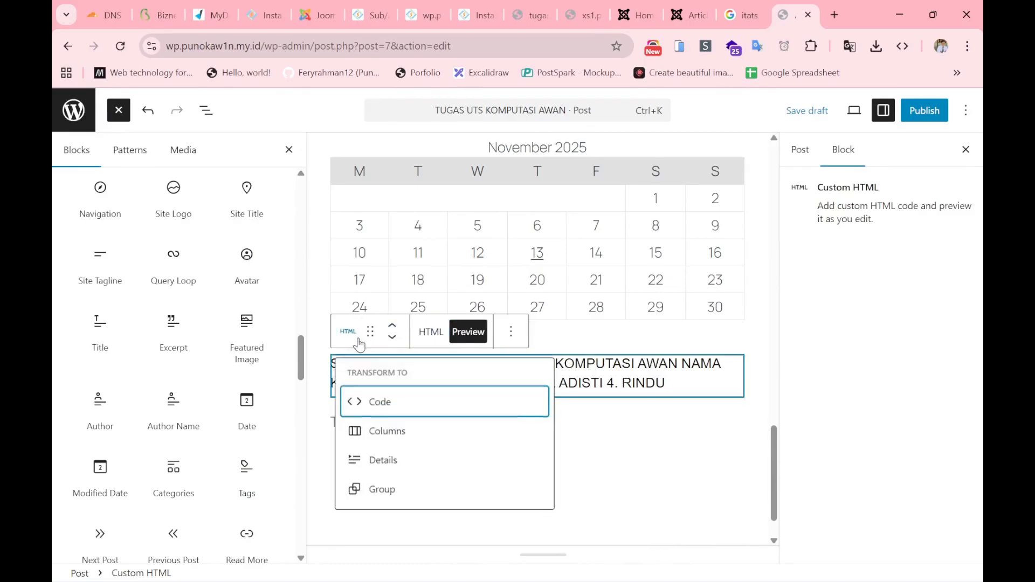
{"action": "left_click", "coordinate": [394, 412]}
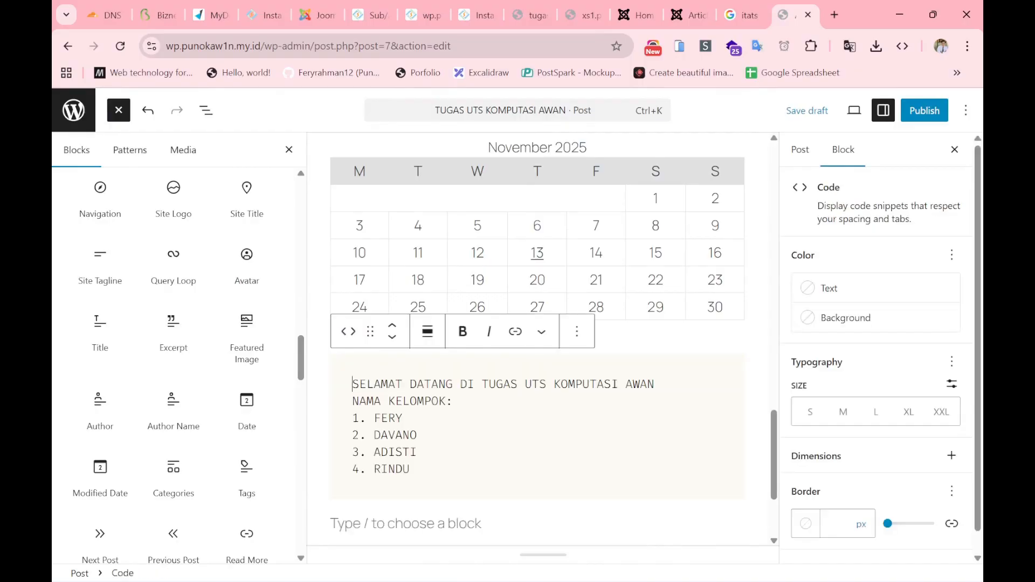
Step: Delete the empty paragraph below the code block and try adding a Footer block
{"action": "left_click", "coordinate": [508, 504]}
{"action": "key", "text": "BackSpace"}
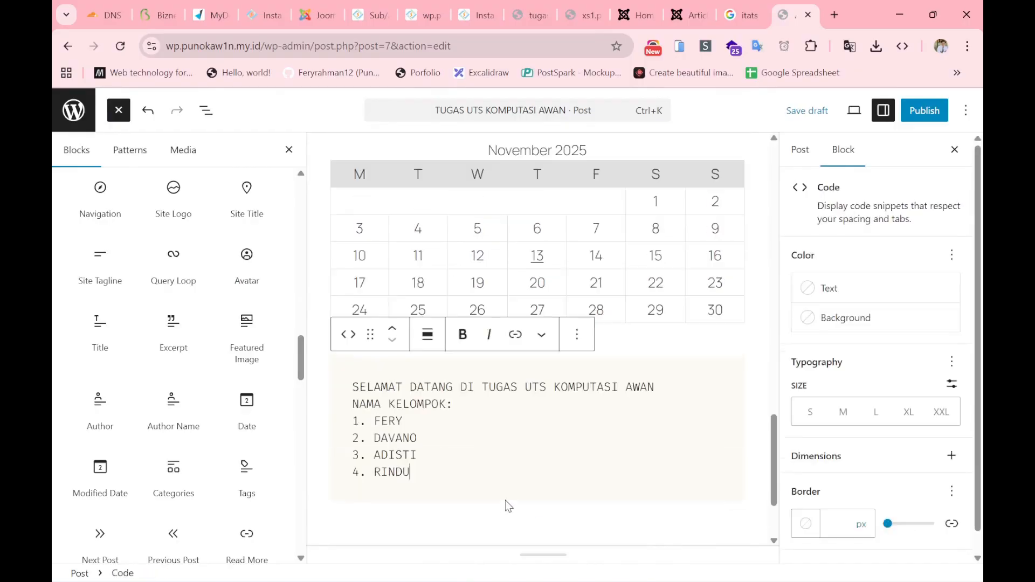
{"action": "scroll", "coordinate": [507, 504], "scroll_direction": "down", "scroll_amount": 2}
{"action": "scroll", "coordinate": [196, 405], "scroll_direction": "down", "scroll_amount": 1}
{"action": "scroll", "coordinate": [197, 405], "scroll_direction": "down", "scroll_amount": 8}
{"action": "scroll", "coordinate": [180, 408], "scroll_direction": "up", "scroll_amount": 10}
{"action": "scroll", "coordinate": [179, 408], "scroll_direction": "down", "scroll_amount": 10}
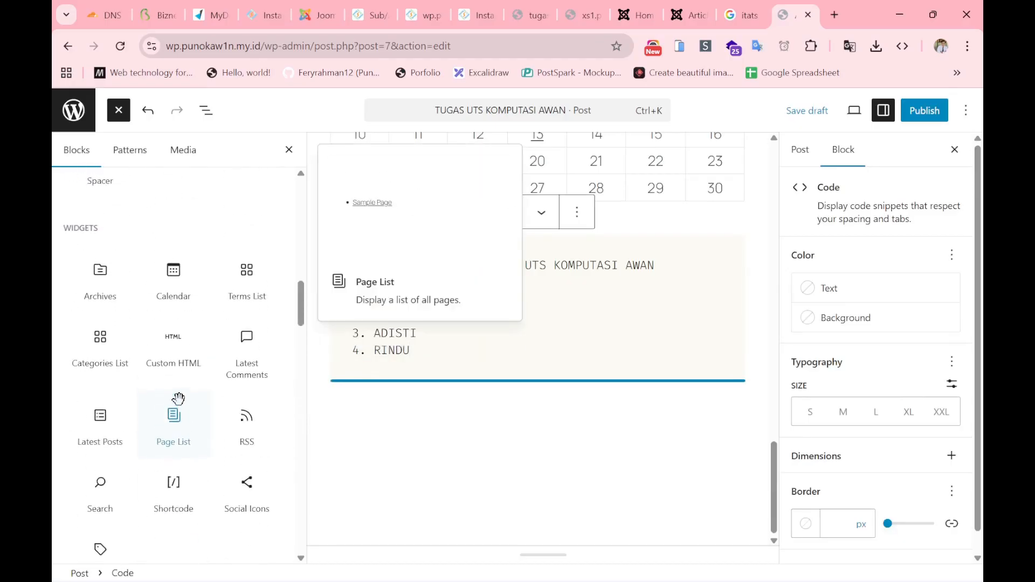
{"action": "scroll", "coordinate": [178, 399], "scroll_direction": "down", "scroll_amount": 4}
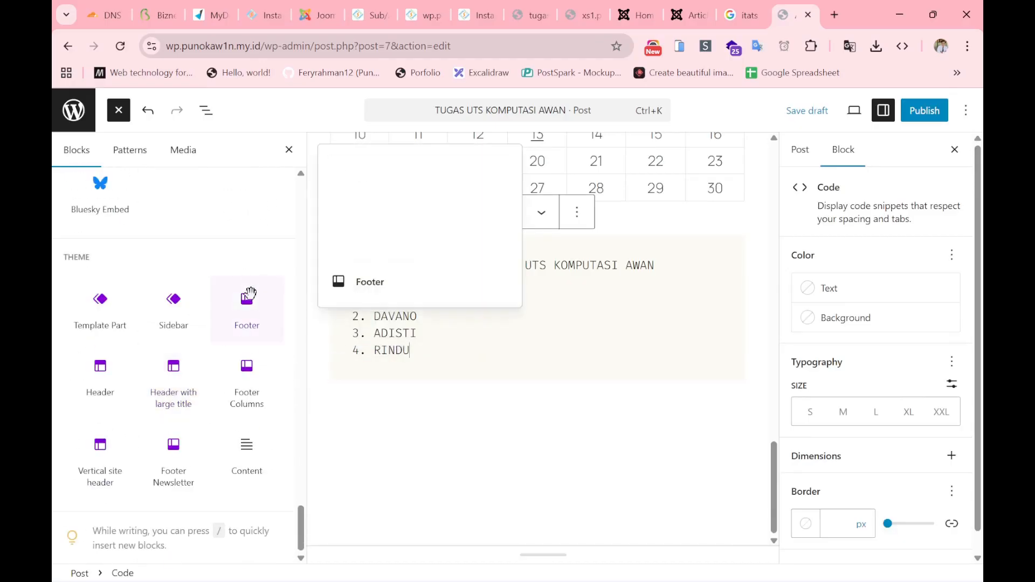
{"action": "left_click", "coordinate": [253, 311]}
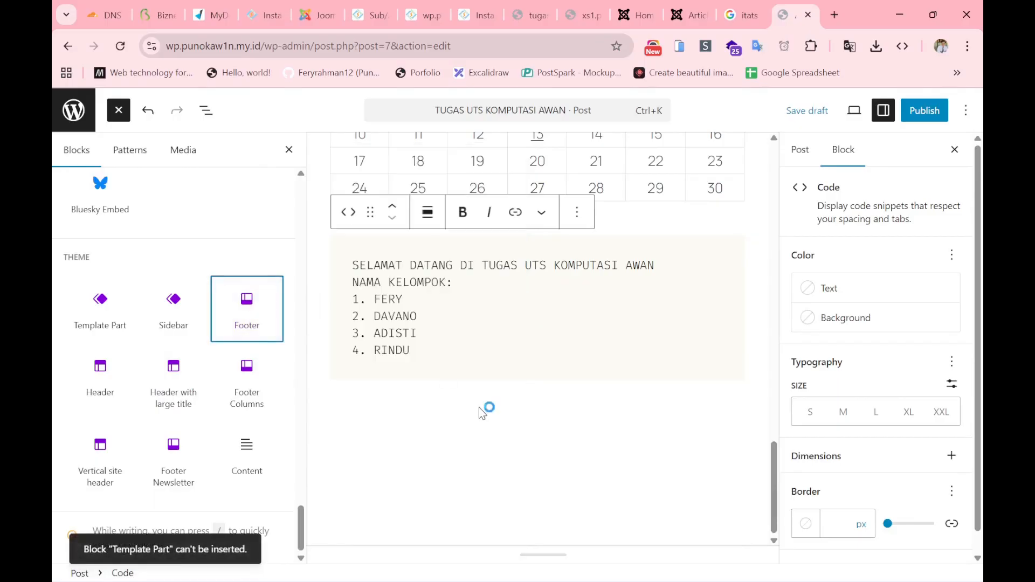
Step: Publish the TUGAS UTS KOMPUTASI AWAN post and reload the live site to review it
{"action": "left_click", "coordinate": [926, 113]}
{"action": "left_click", "coordinate": [934, 113]}
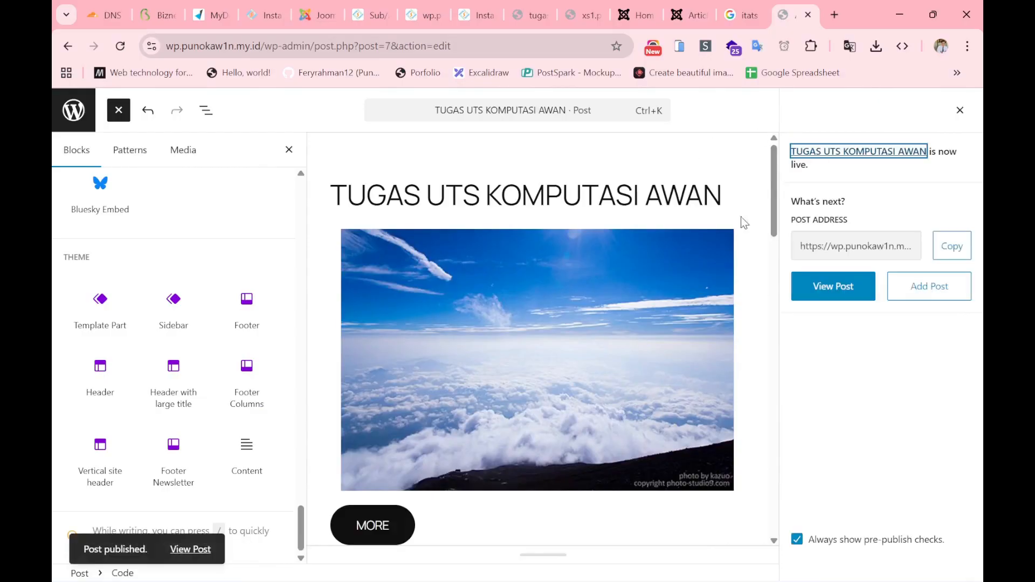
{"action": "left_click", "coordinate": [531, 15]}
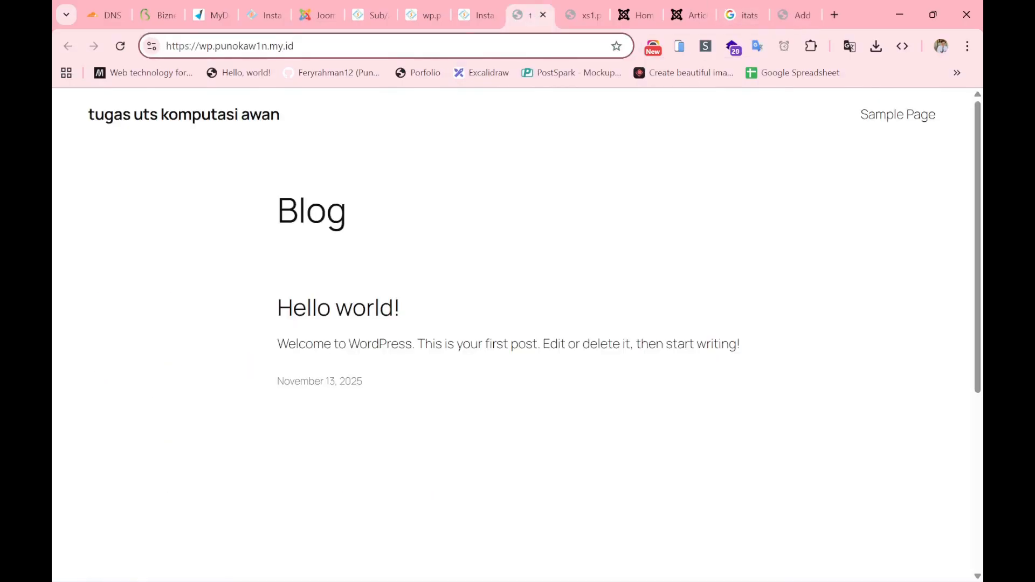
{"action": "key", "text": "Return"}
{"action": "scroll", "coordinate": [425, 282], "scroll_direction": "down", "scroll_amount": 10}
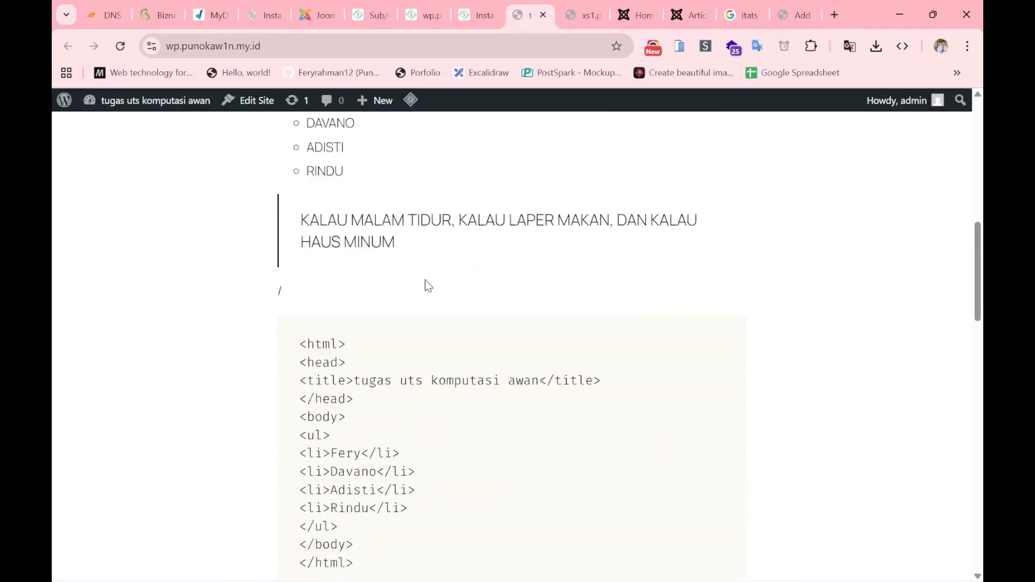
{"action": "scroll", "coordinate": [427, 283], "scroll_direction": "up", "scroll_amount": 10}
{"action": "scroll", "coordinate": [429, 286], "scroll_direction": "down", "scroll_amount": 15}
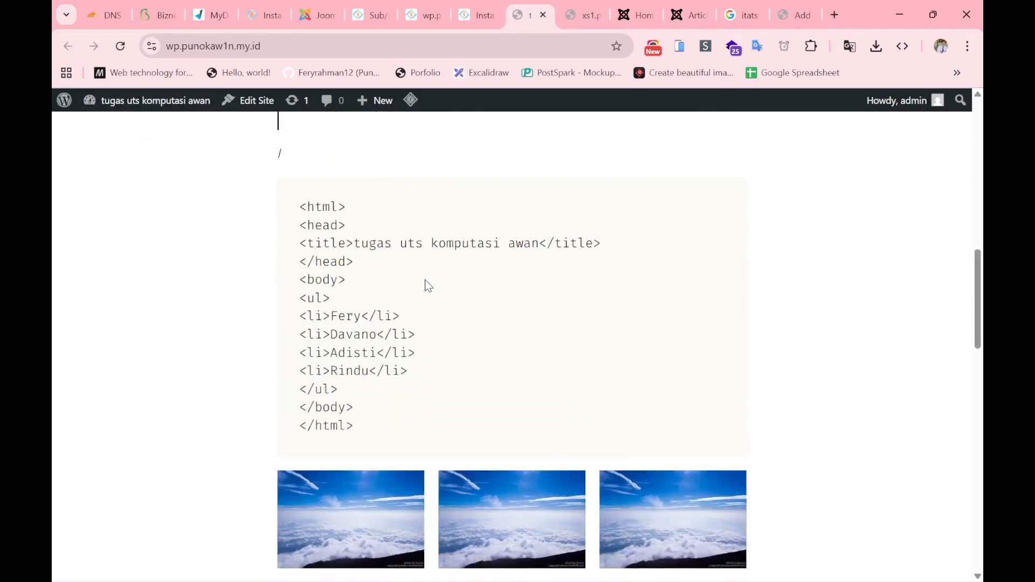
{"action": "scroll", "coordinate": [429, 286], "scroll_direction": "up", "scroll_amount": 9}
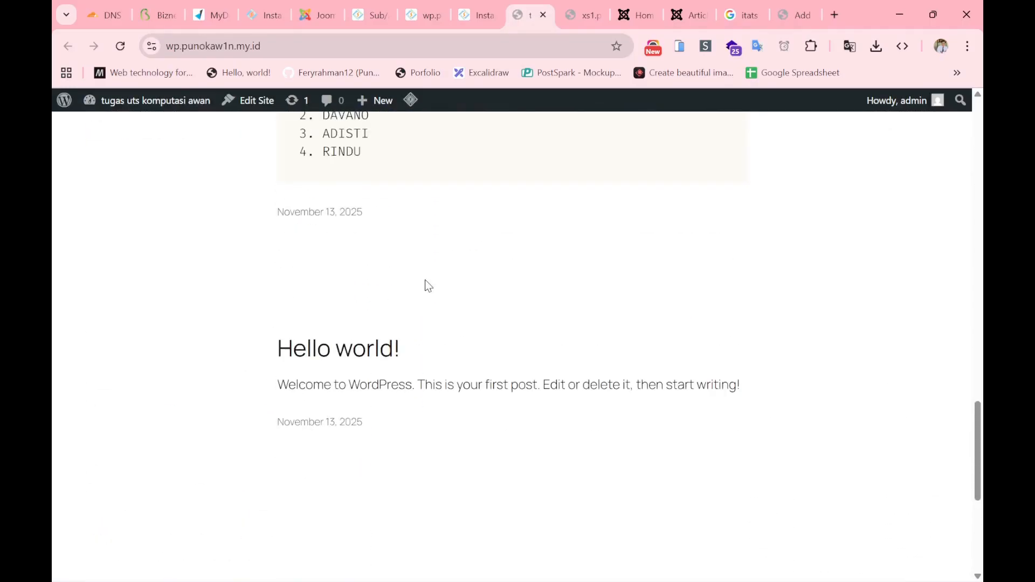
{"action": "scroll", "coordinate": [428, 286], "scroll_direction": "up", "scroll_amount": 8}
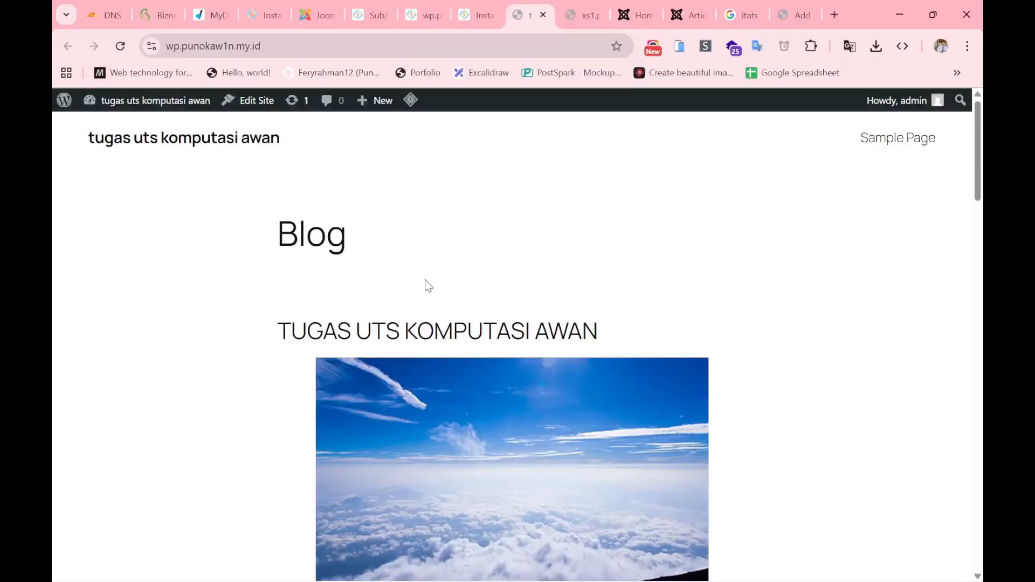
Step: Back in the editor, start a new blank post from the post-publish panel
{"action": "left_click", "coordinate": [797, 15]}
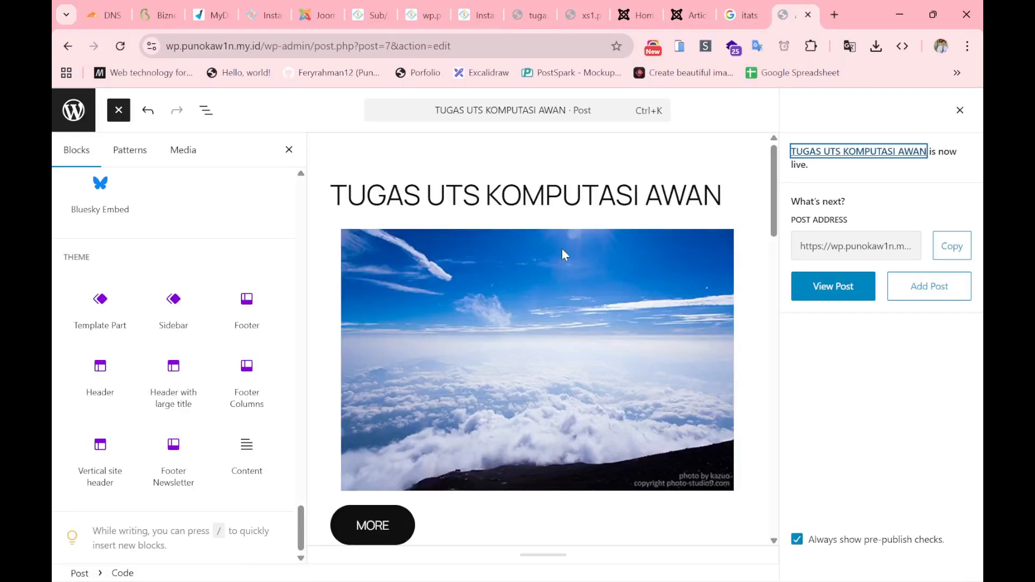
{"action": "scroll", "coordinate": [576, 224], "scroll_direction": "down", "scroll_amount": 8}
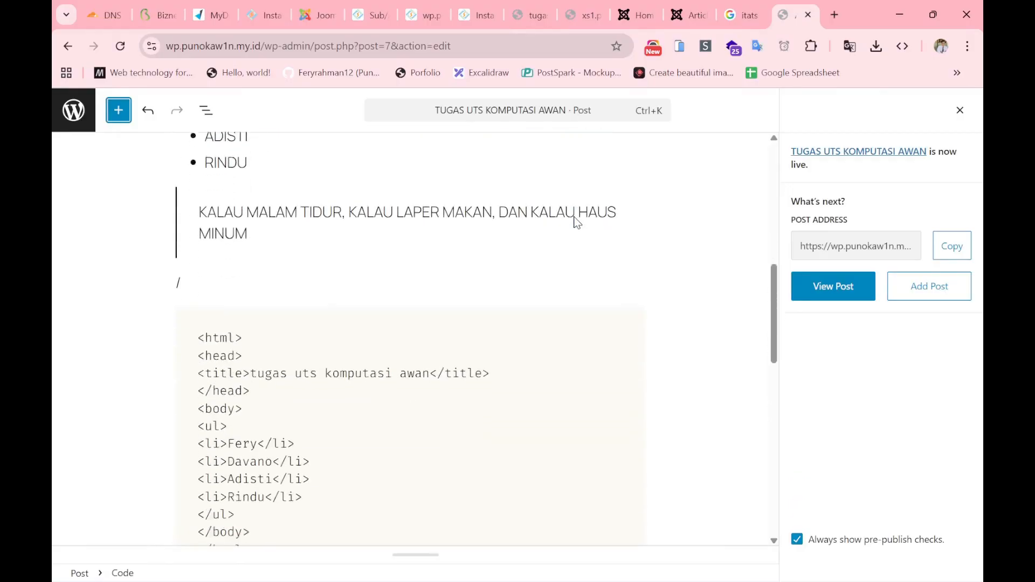
{"action": "left_click", "coordinate": [924, 290]}
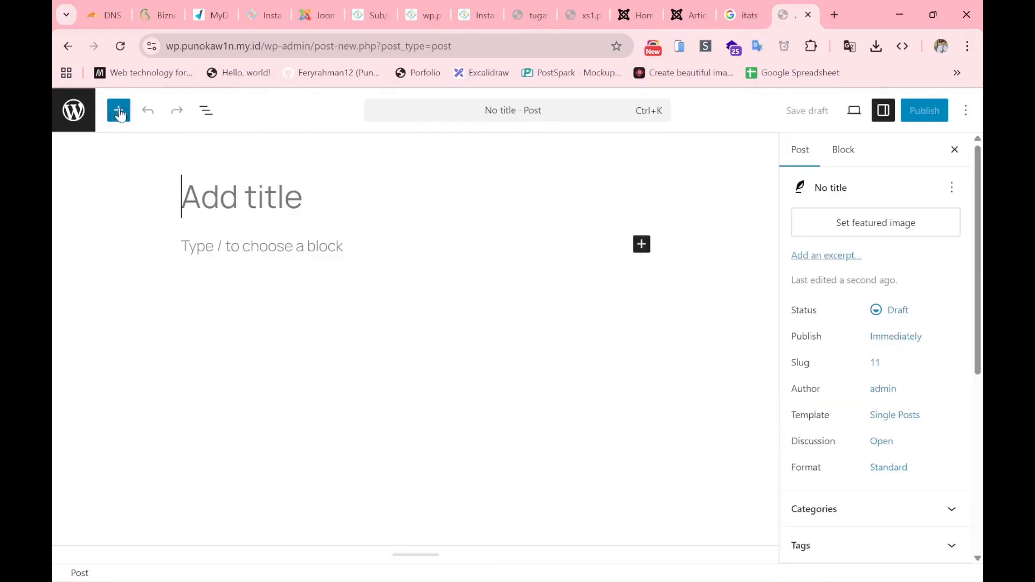
{"action": "left_click", "coordinate": [119, 110]}
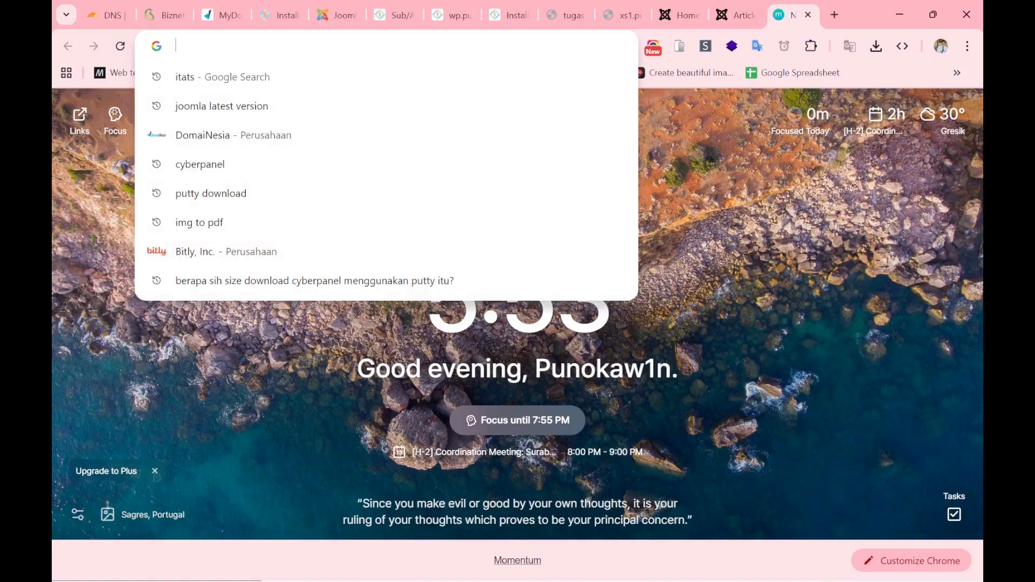
Step: Load punokaw1n.my.id to check the 'tugas uts komputasi awan' article, then open a new tab
{"action": "type", "text": "punoka"}
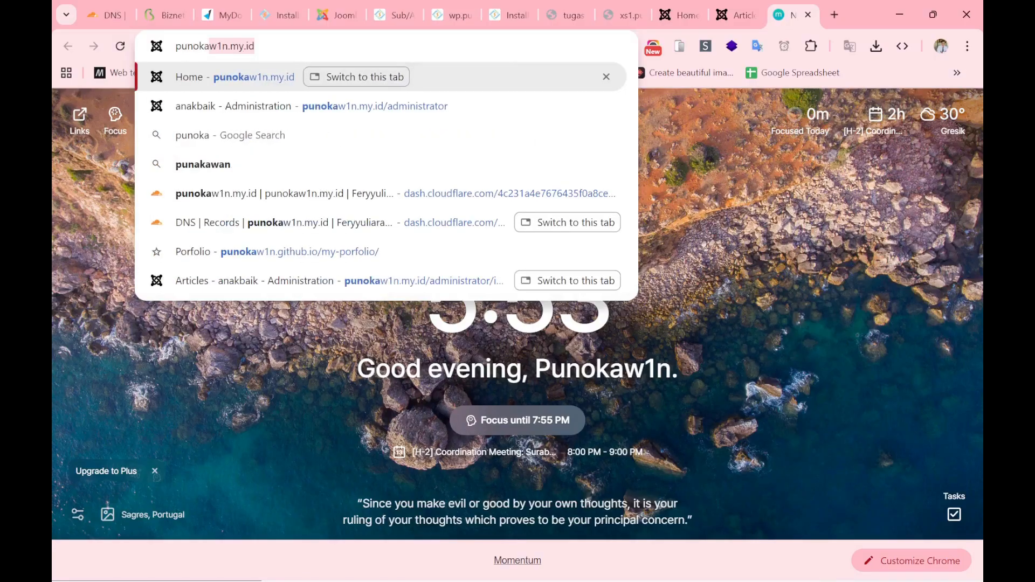
{"action": "type", "text": "w1n."}
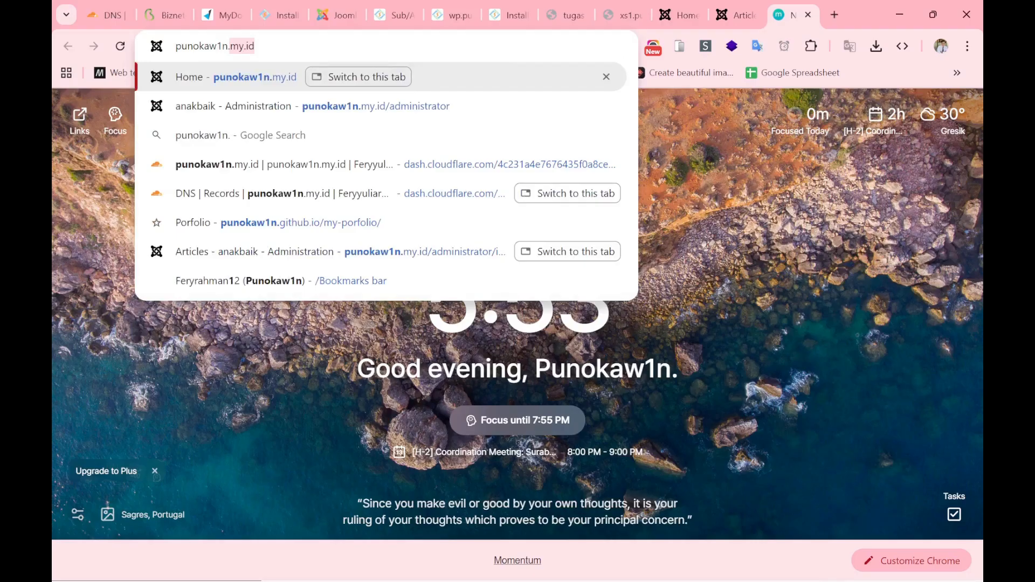
{"action": "type", "text": "my.id"}
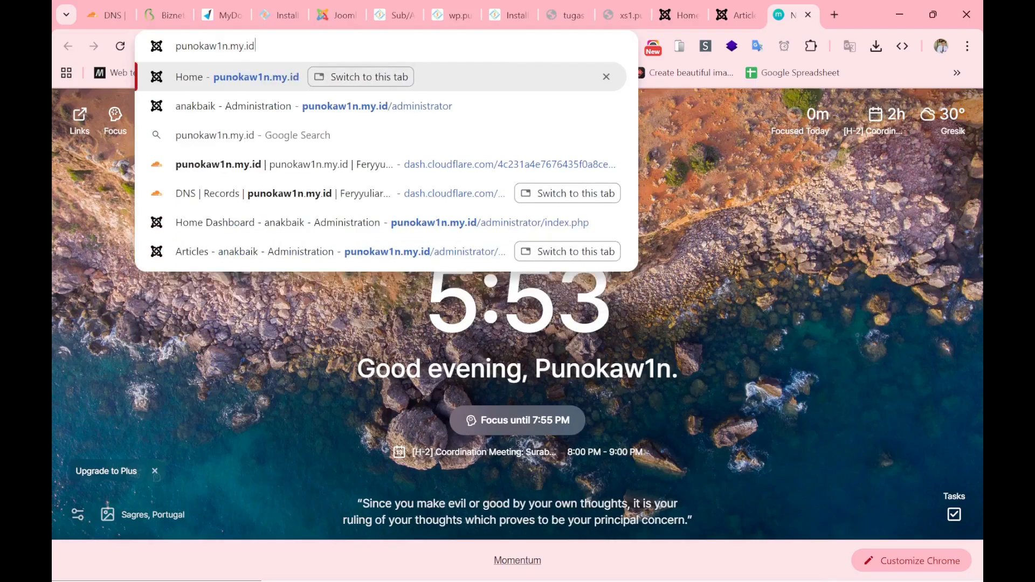
{"action": "key", "text": "Return"}
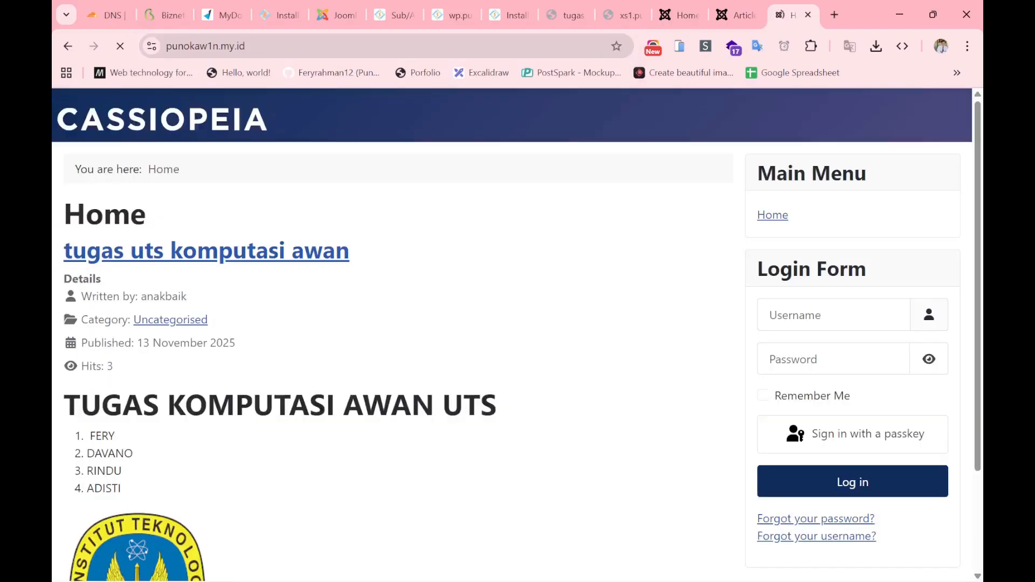
{"action": "scroll", "coordinate": [294, 229], "scroll_direction": "down", "scroll_amount": 2}
{"action": "scroll", "coordinate": [294, 229], "scroll_direction": "up", "scroll_amount": 2}
{"action": "scroll", "coordinate": [294, 229], "scroll_direction": "down", "scroll_amount": 2}
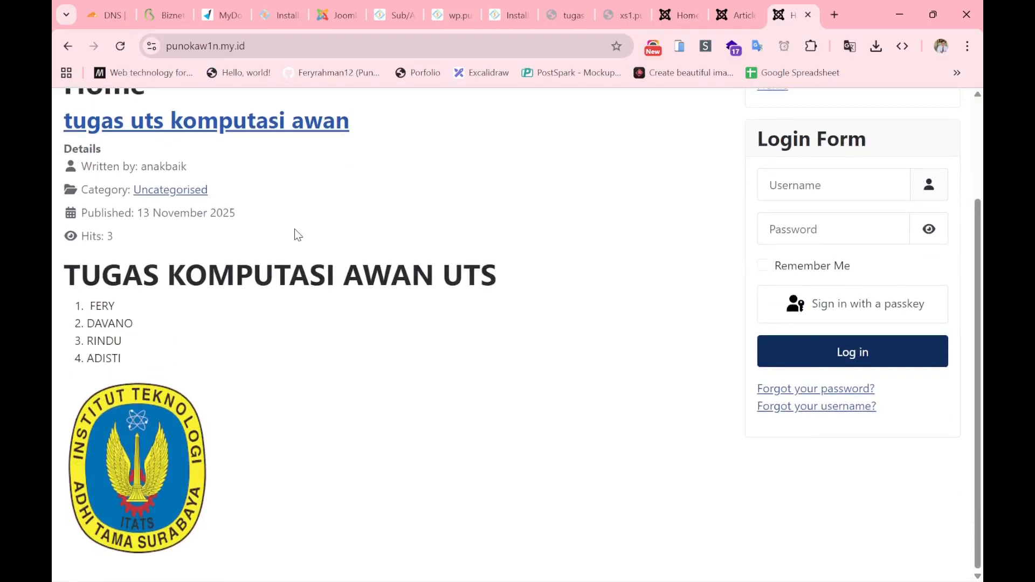
{"action": "scroll", "coordinate": [295, 229], "scroll_direction": "up", "scroll_amount": 2}
{"action": "scroll", "coordinate": [285, 250], "scroll_direction": "down", "scroll_amount": 2}
{"action": "scroll", "coordinate": [285, 251], "scroll_direction": "up", "scroll_amount": 2}
{"action": "scroll", "coordinate": [284, 251], "scroll_direction": "down", "scroll_amount": 2}
{"action": "scroll", "coordinate": [284, 252], "scroll_direction": "up", "scroll_amount": 2}
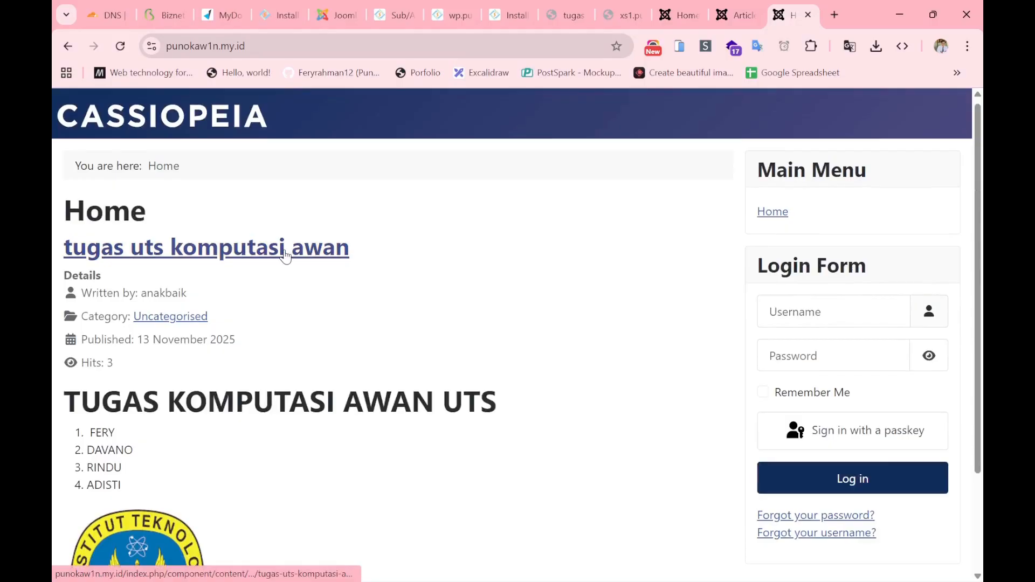
{"action": "key", "text": "ctrl+t"}
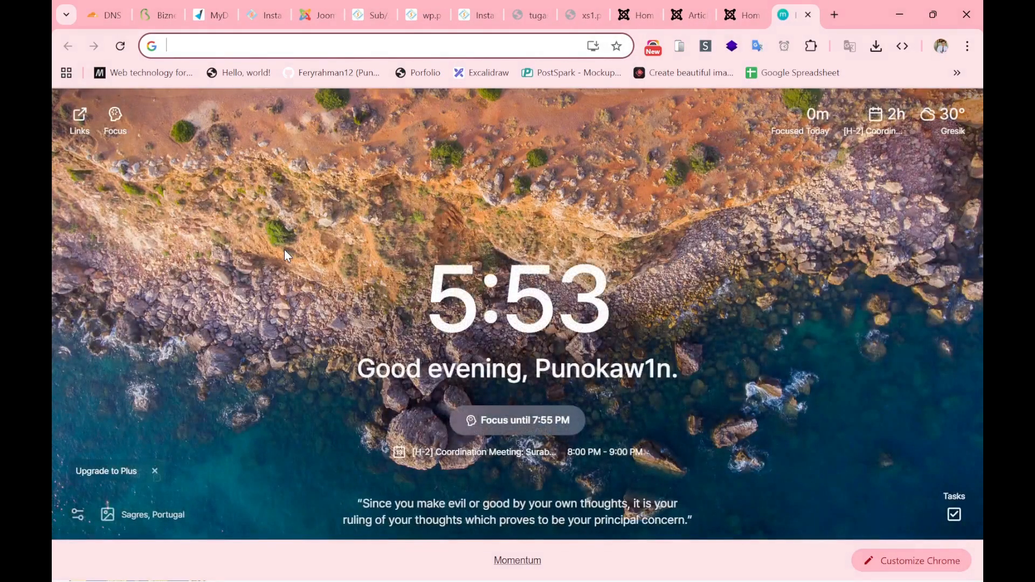
Step: Load wp.punokaw1n.my.id and scroll the Blog page to review the published post
{"action": "type", "text": "wp.pu"}
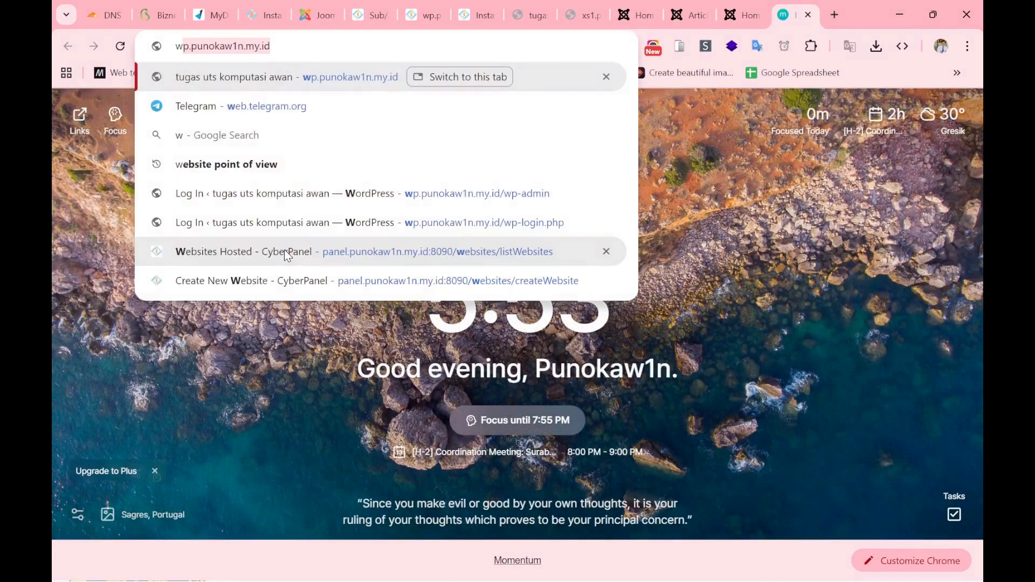
{"action": "type", "text": "nika"}
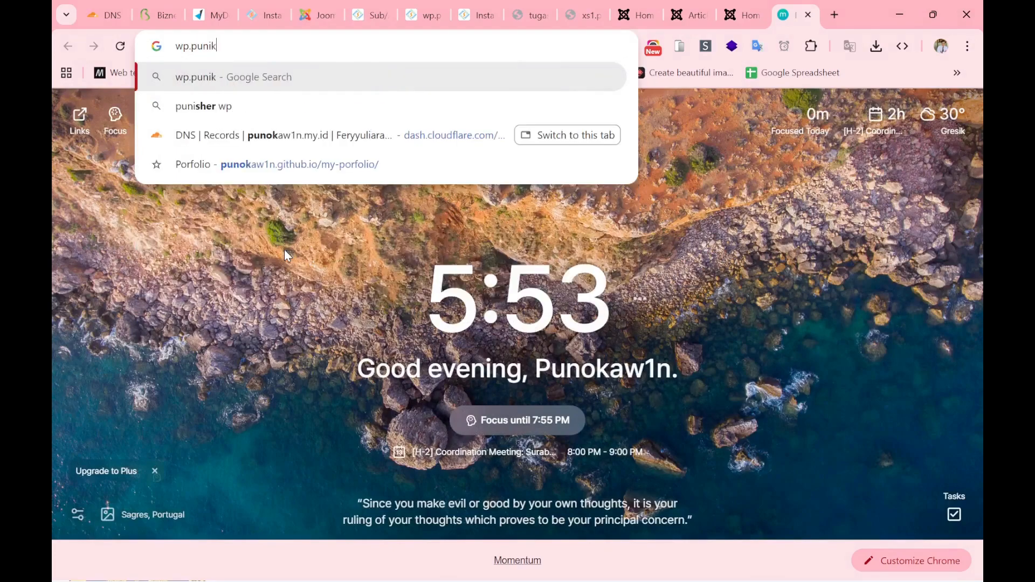
{"action": "key", "text": "BackSpace"}
{"action": "key", "text": "BackSpace"}
{"action": "key", "text": "BackSpace"}
{"action": "type", "text": "okaw1n"}
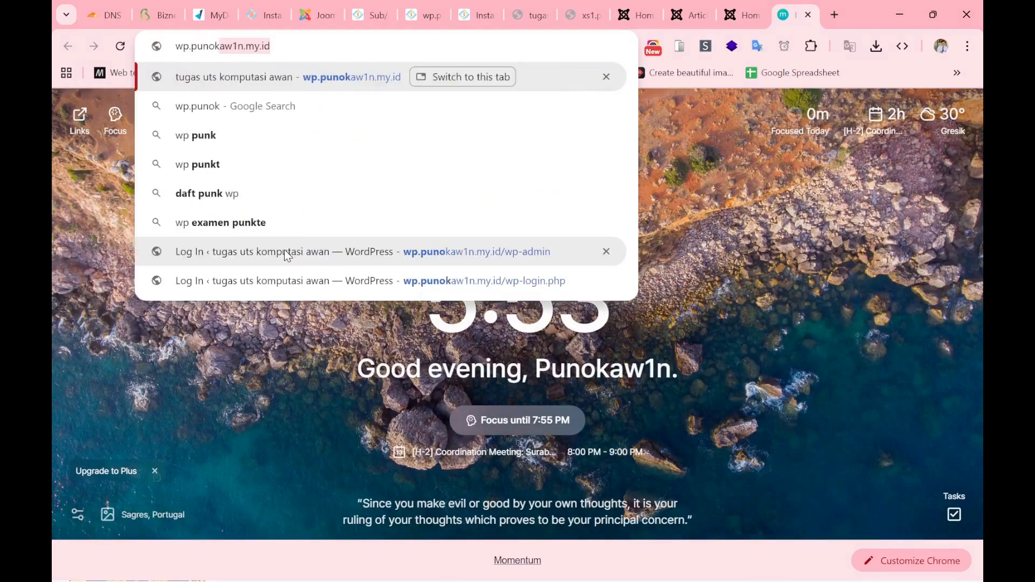
{"action": "type", "text": ".my.id"}
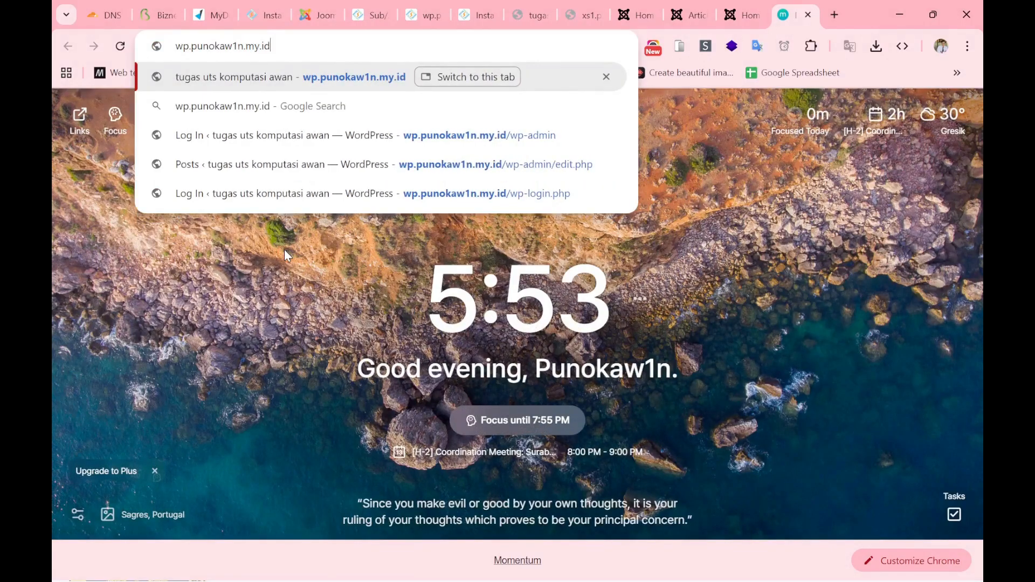
{"action": "key", "text": "Return"}
{"action": "scroll", "coordinate": [346, 449], "scroll_direction": "down", "scroll_amount": 12}
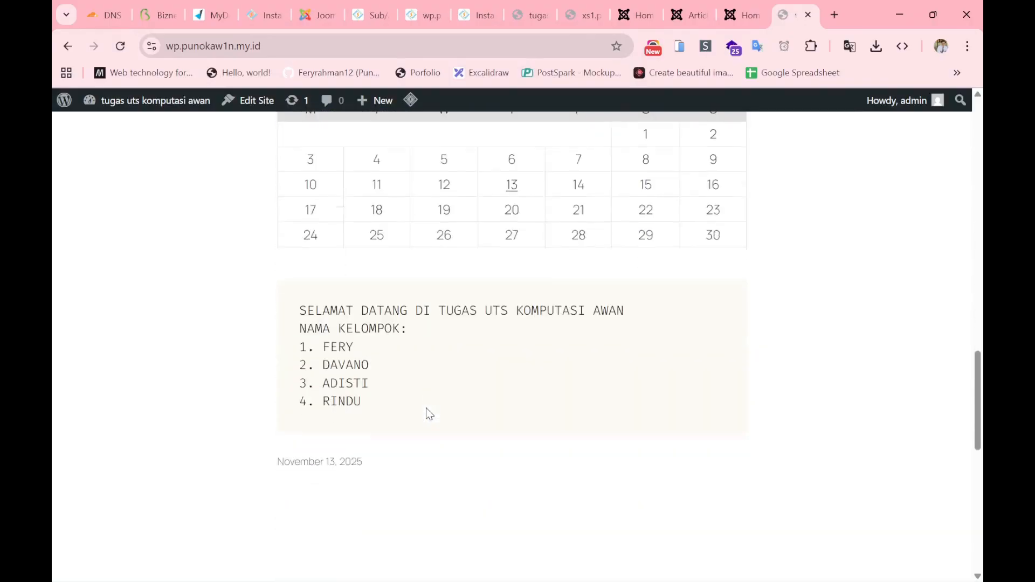
{"action": "scroll", "coordinate": [426, 407], "scroll_direction": "down", "scroll_amount": 8}
{"action": "scroll", "coordinate": [426, 408], "scroll_direction": "down", "scroll_amount": 3}
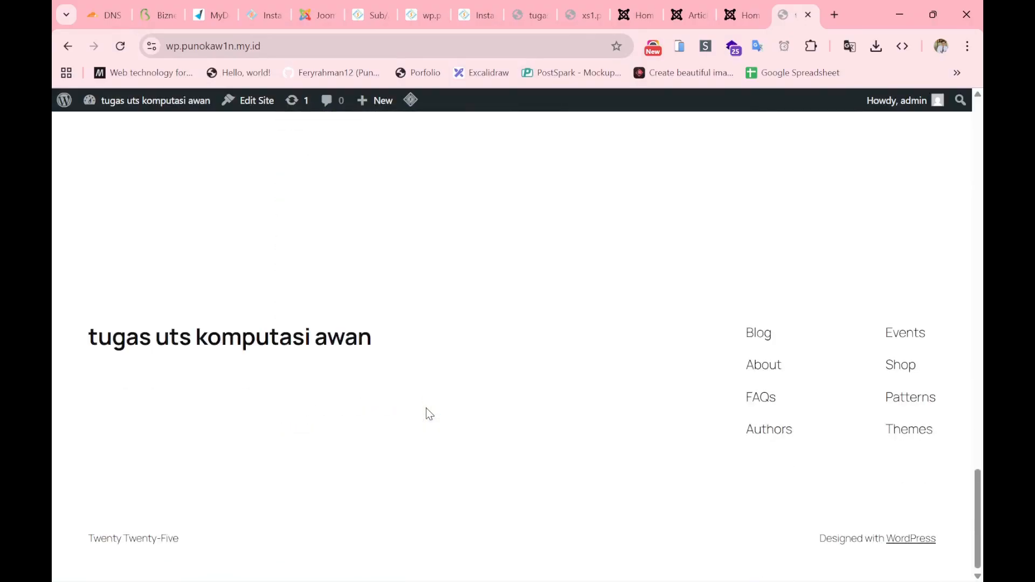
{"action": "scroll", "coordinate": [426, 407], "scroll_direction": "up", "scroll_amount": 20}
{"action": "scroll", "coordinate": [426, 408], "scroll_direction": "up", "scroll_amount": 1}
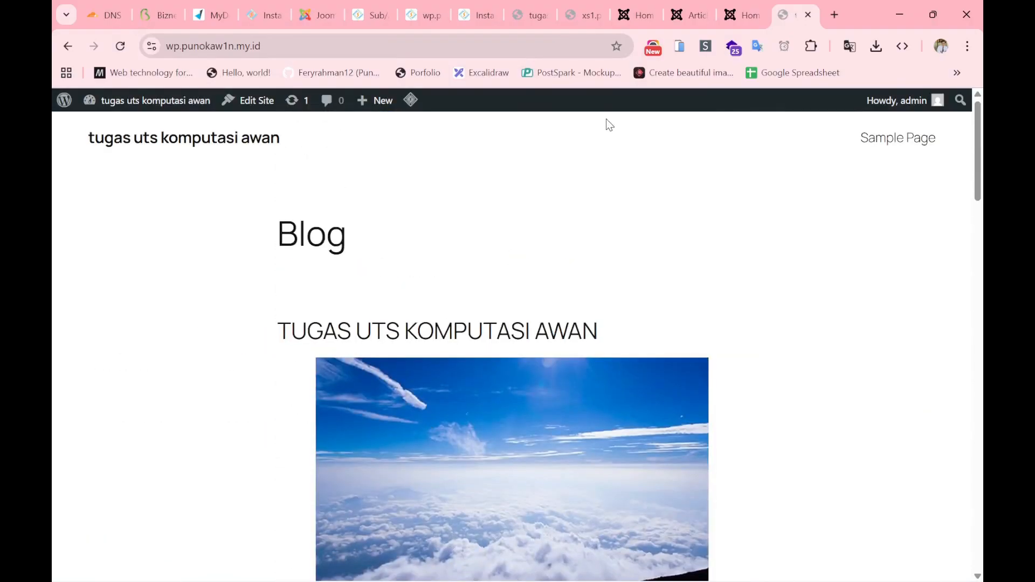
{"action": "scroll", "coordinate": [576, 182], "scroll_direction": "down", "scroll_amount": 2}
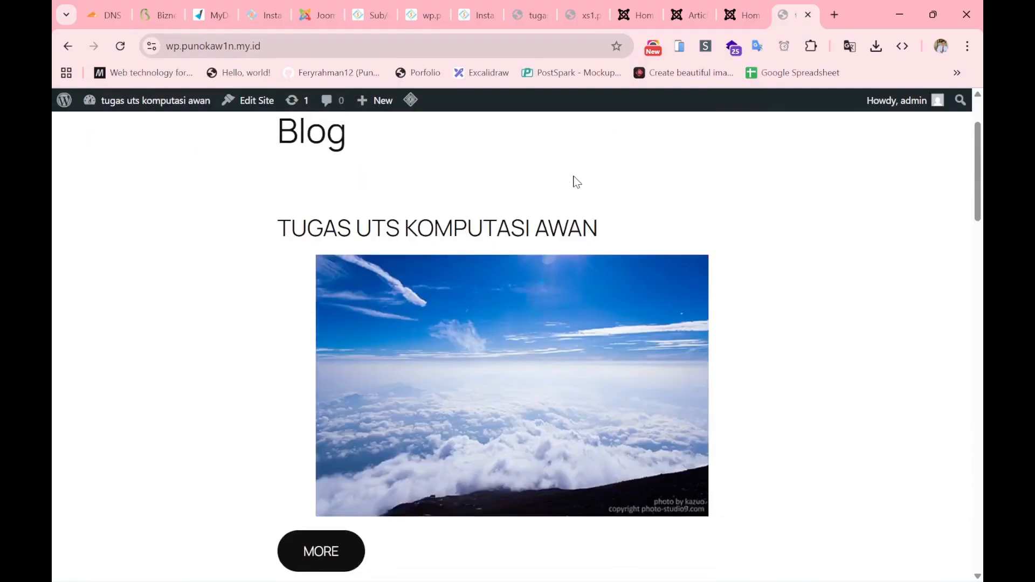